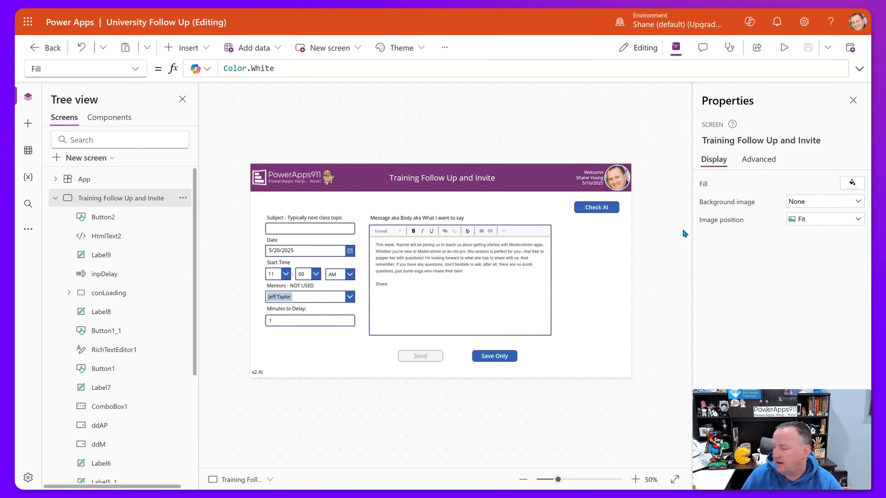
# Preview the Training Follow Up and Invite screen in play mode, then close the preview.
pyautogui.click(784, 47)
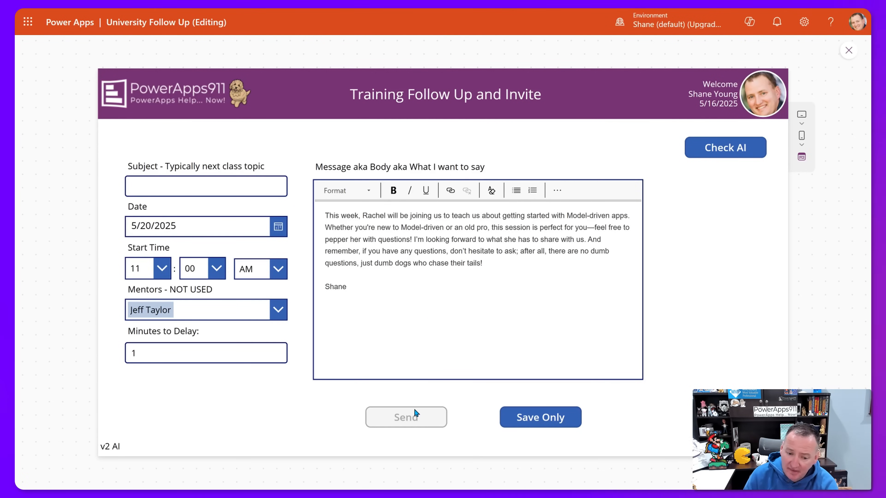
pyautogui.click(848, 51)
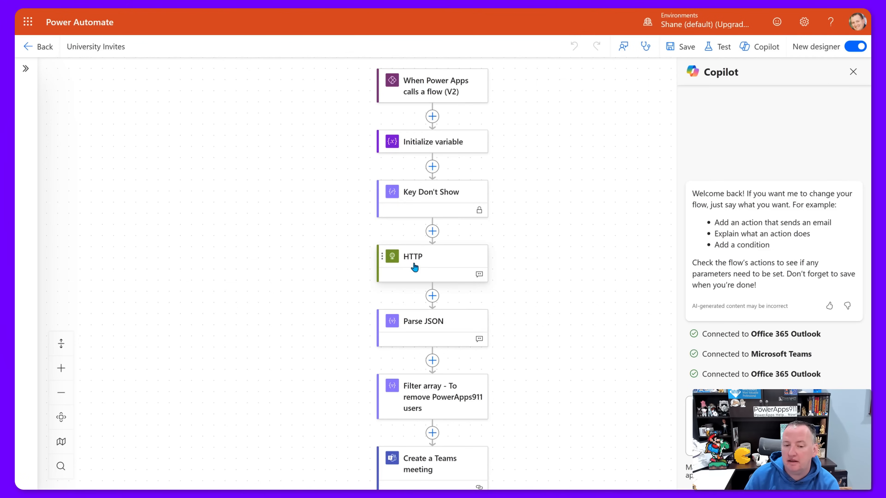
# Inspect the HTTP and Create a Teams meeting steps' settings.
pyautogui.click(451, 260)
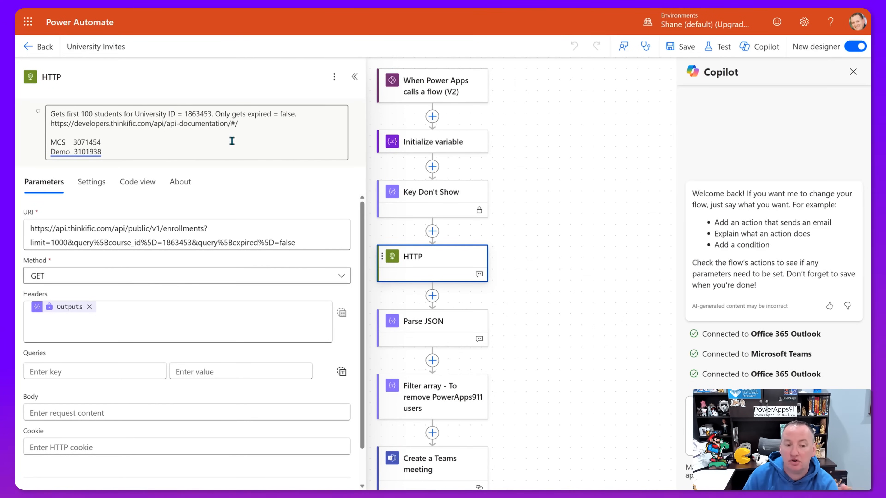
pyautogui.scroll(-5, 536, 270)
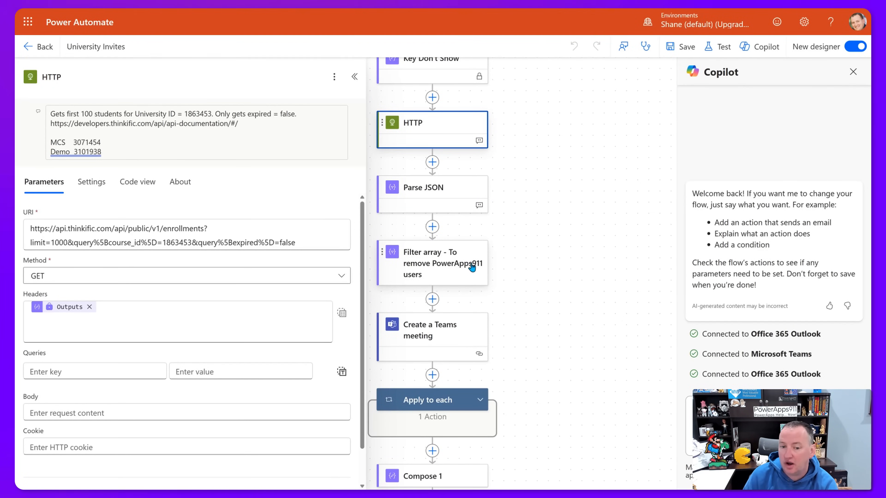
pyautogui.scroll(-2, 470, 273)
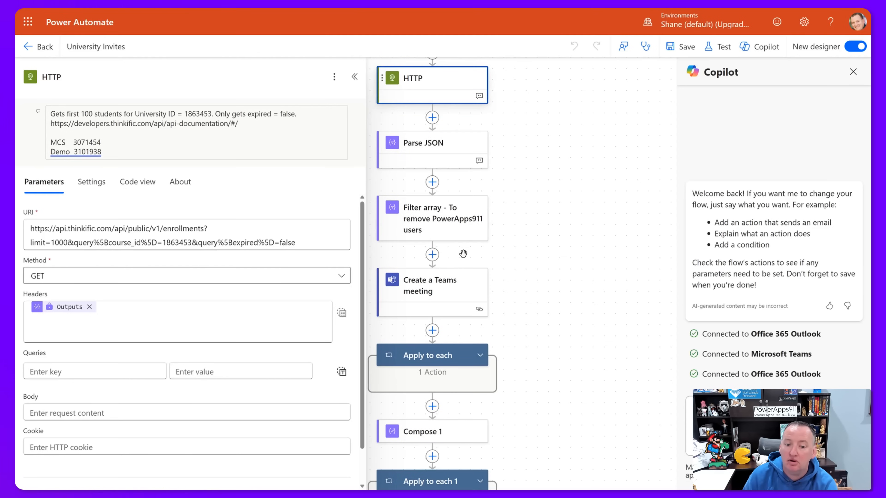
pyautogui.click(459, 289)
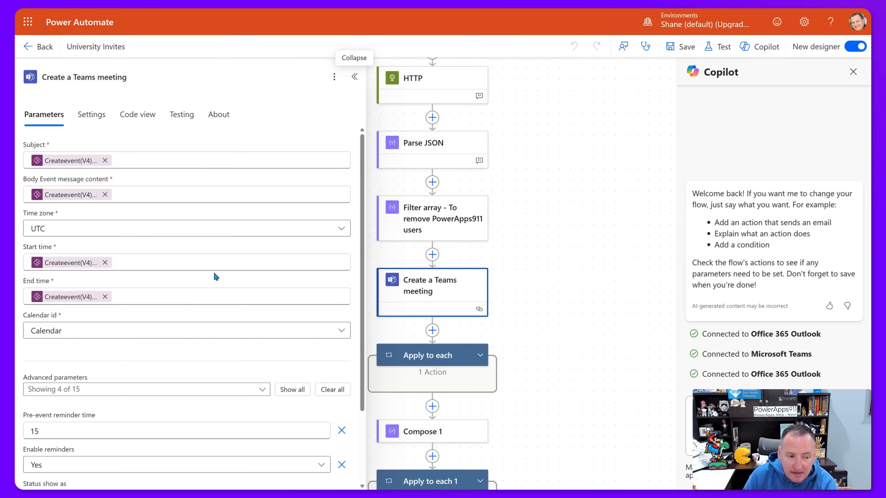
pyautogui.scroll(-2, 194, 201)
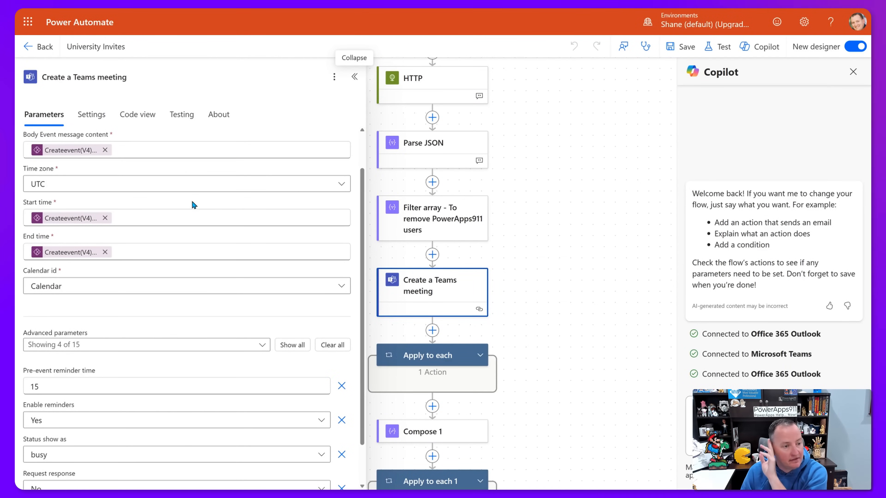
pyautogui.scroll(2, 192, 206)
pyautogui.scroll(-4, 190, 210)
pyautogui.scroll(4, 188, 209)
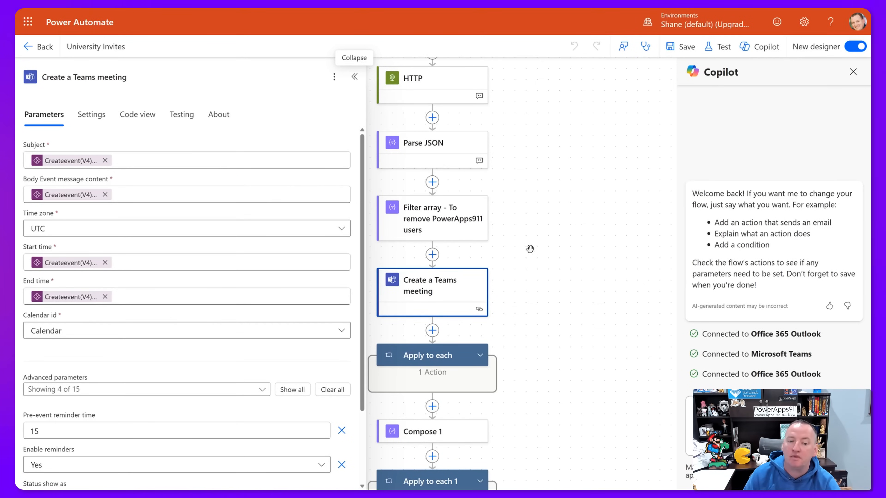
pyautogui.scroll(-2, 528, 249)
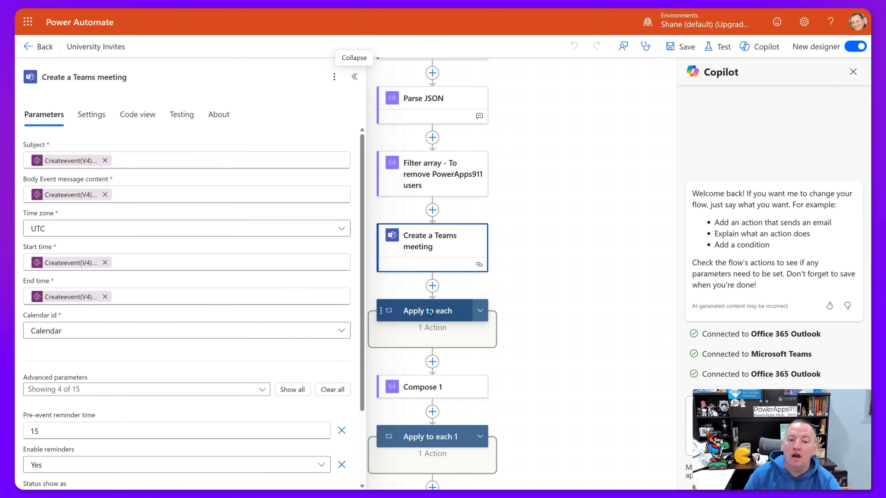
# Expand Apply to each and open its Append to array variable step for varEmails.
pyautogui.click(478, 317)
pyautogui.click(480, 311)
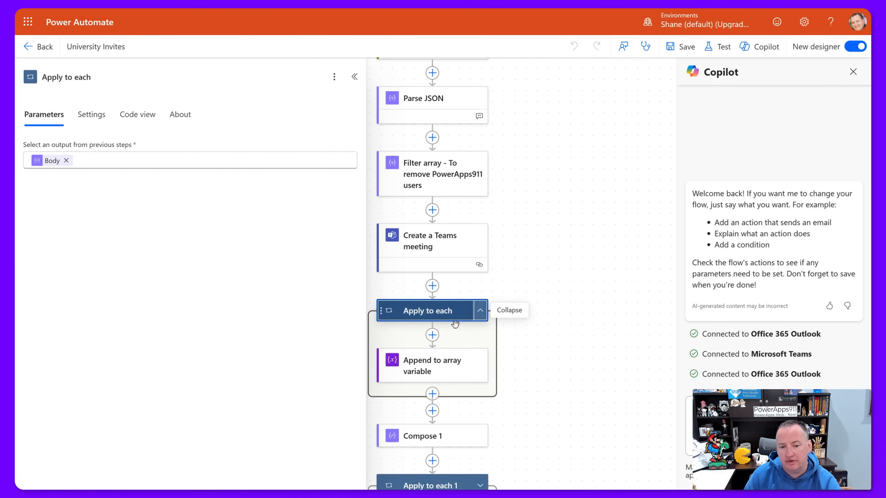
pyautogui.click(432, 367)
pyautogui.scroll(3, 494, 190)
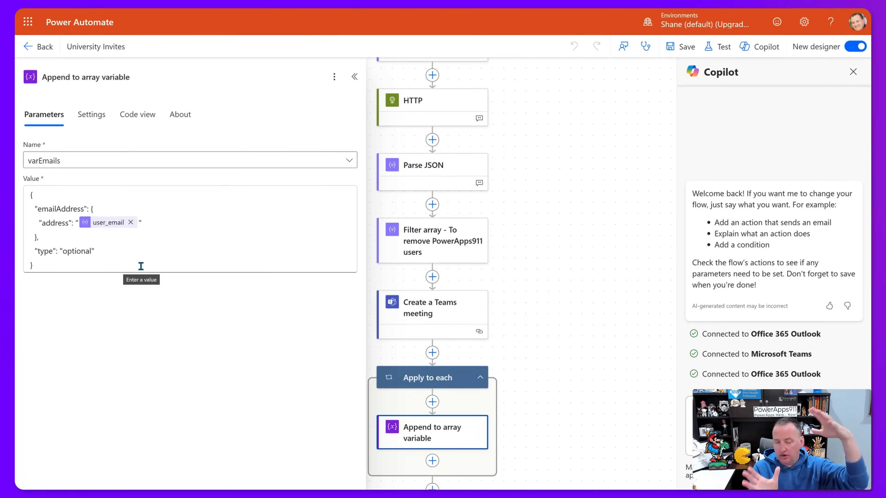
pyautogui.scroll(-6, 457, 227)
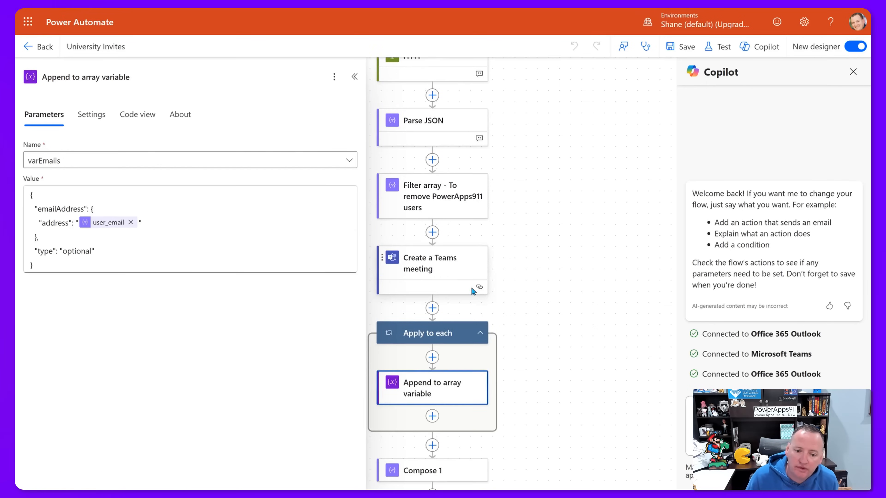
pyautogui.scroll(-5, 445, 209)
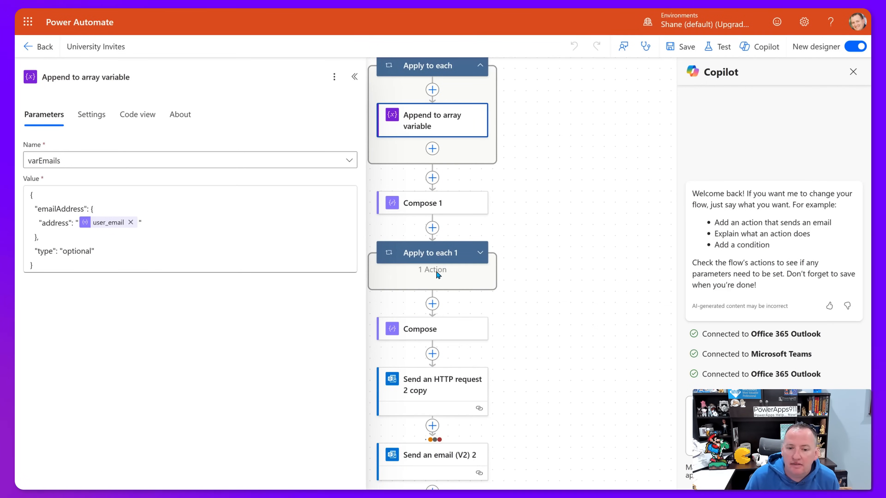
# Review the Send an HTTP request 2 copy PATCH step, then return to the University Follow Up app editor.
pyautogui.click(450, 307)
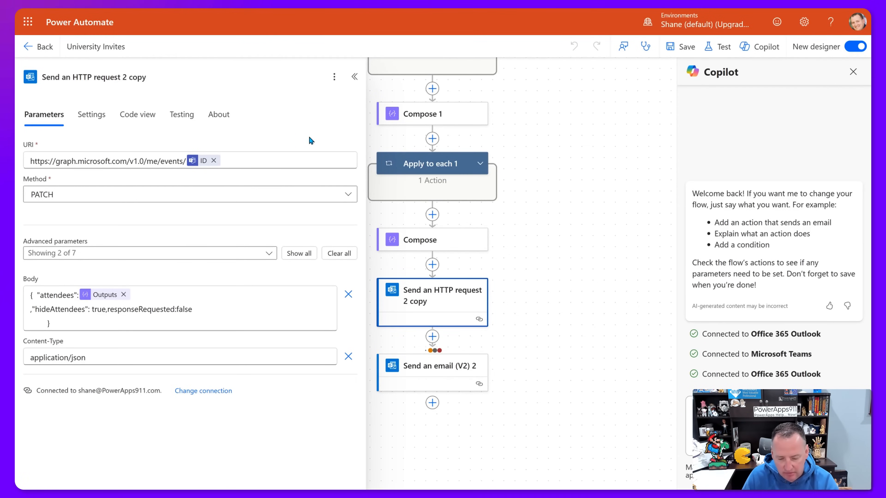
pyautogui.press('F11')
pyautogui.click(28, 83)
# Restore the University Follow Up app editor to full screen.
pyautogui.press('F11')
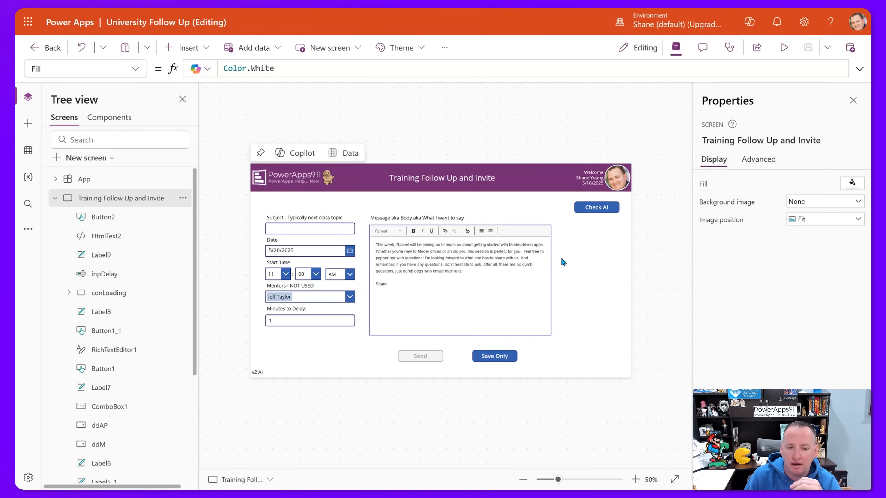
# Add a text label reading 'Email Only' beneath the Minutes to Delay box.
pyautogui.click(188, 48)
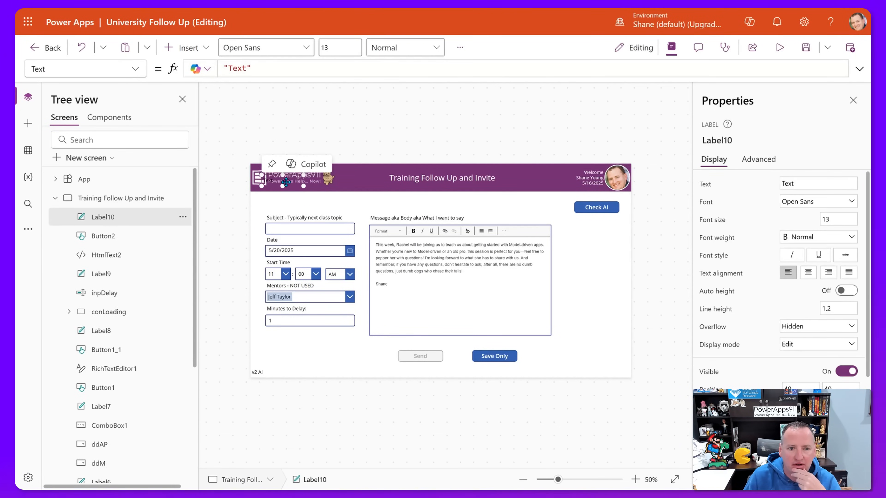
pyautogui.moveTo(282, 179); pyautogui.dragTo(282, 336)
pyautogui.doubleClick(235, 68)
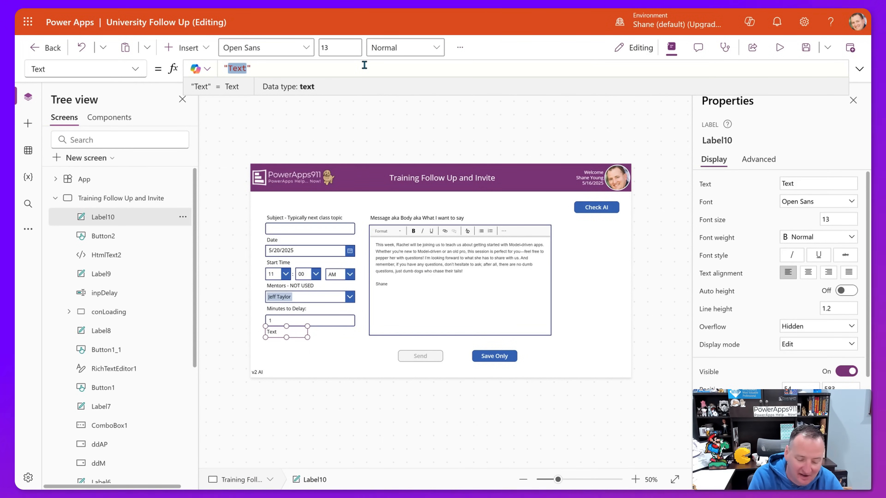
pyautogui.write('Email ')
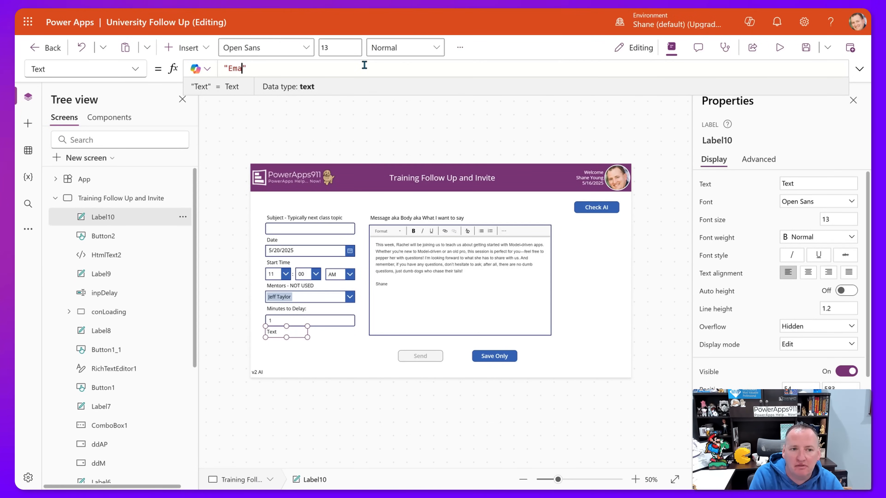
pyautogui.write('Only')
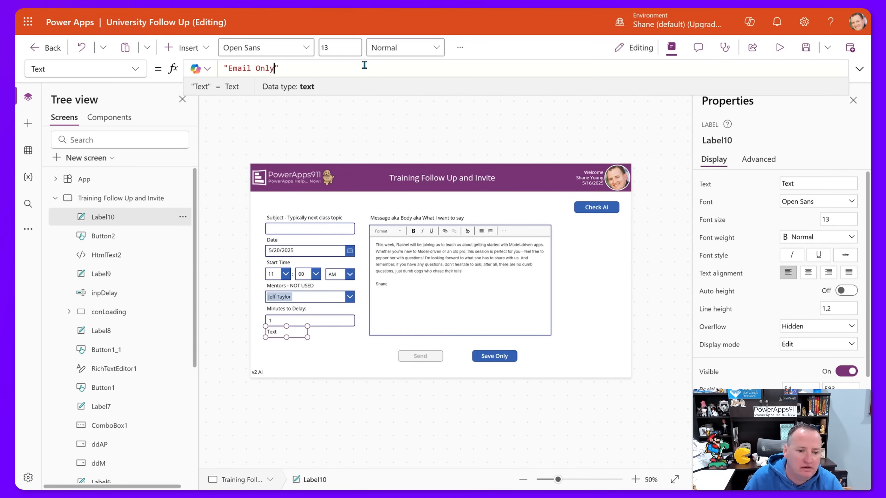
# Place a toggle under the Email Only label and rename it tglEmailOnly.
pyautogui.click(202, 49)
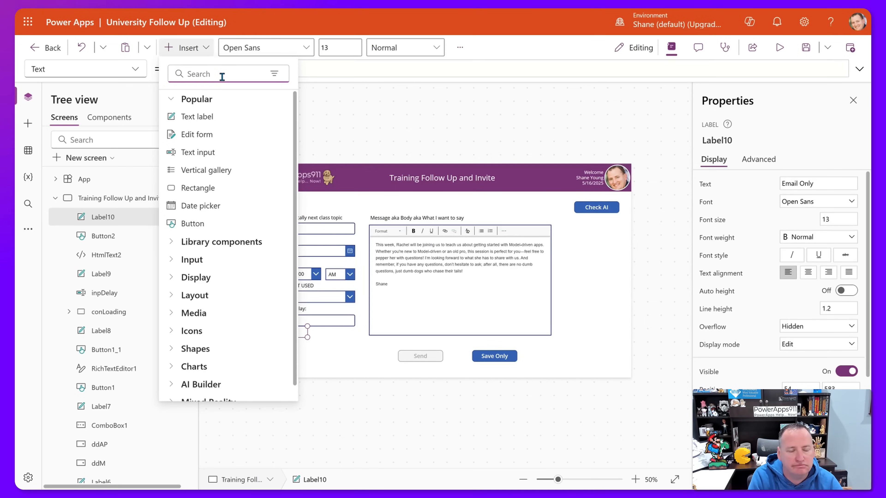
pyautogui.write('togg')
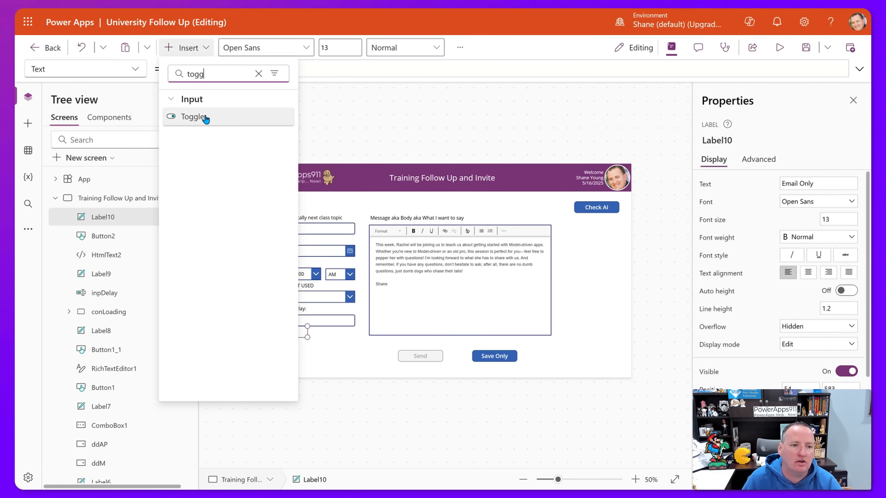
pyautogui.click(206, 119)
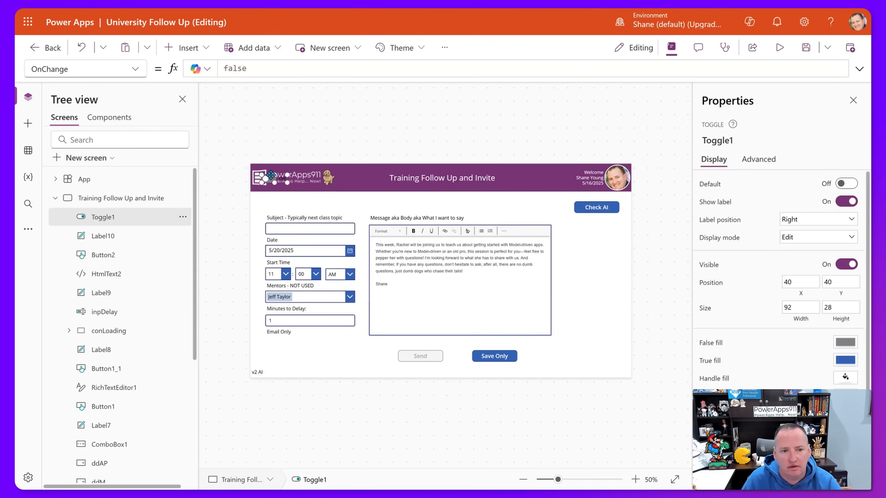
pyautogui.moveTo(271, 174); pyautogui.dragTo(275, 340)
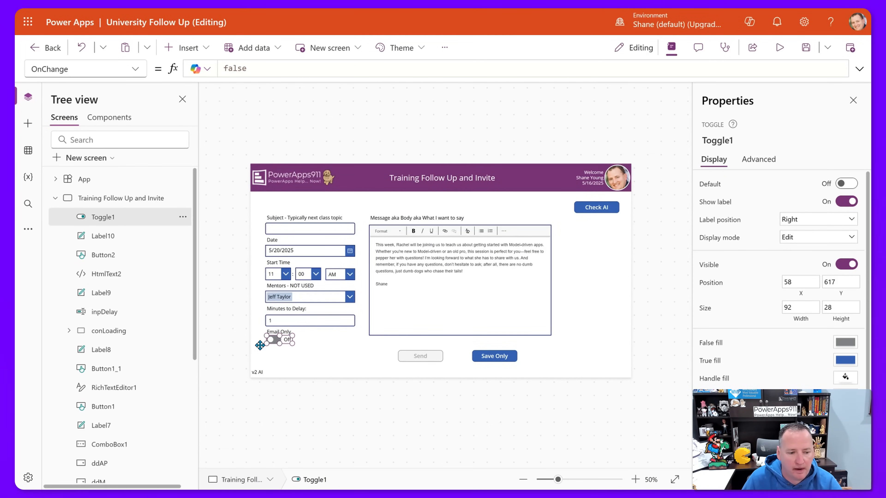
pyautogui.doubleClick(121, 219)
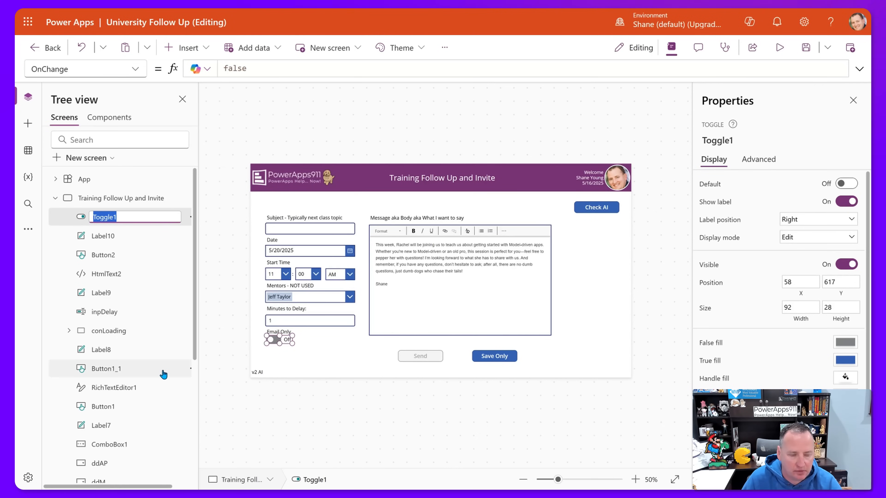
pyautogui.write('tglEmailOnly')
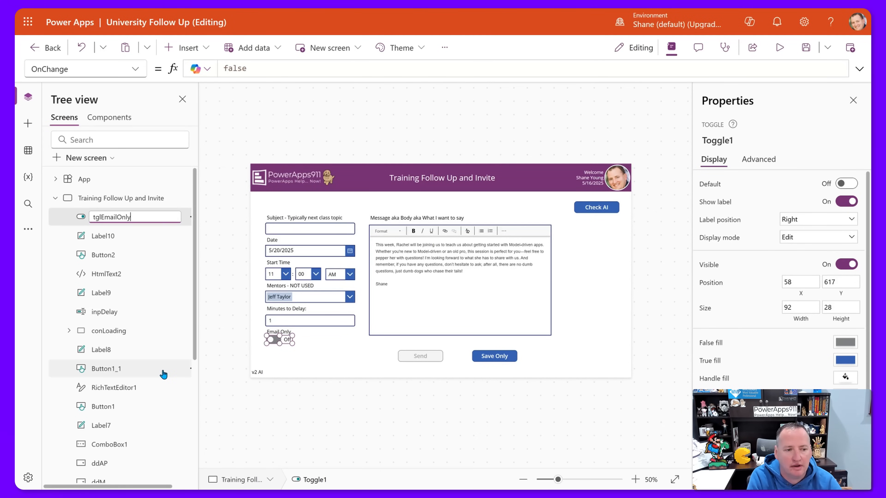
pyautogui.press('Return')
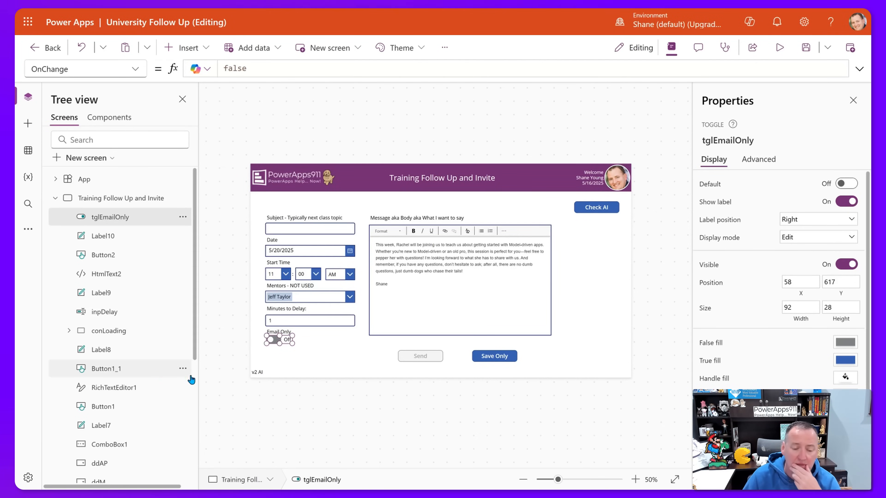
# Deselect the toggle and switch over to the University Invites flow.
pyautogui.click(294, 347)
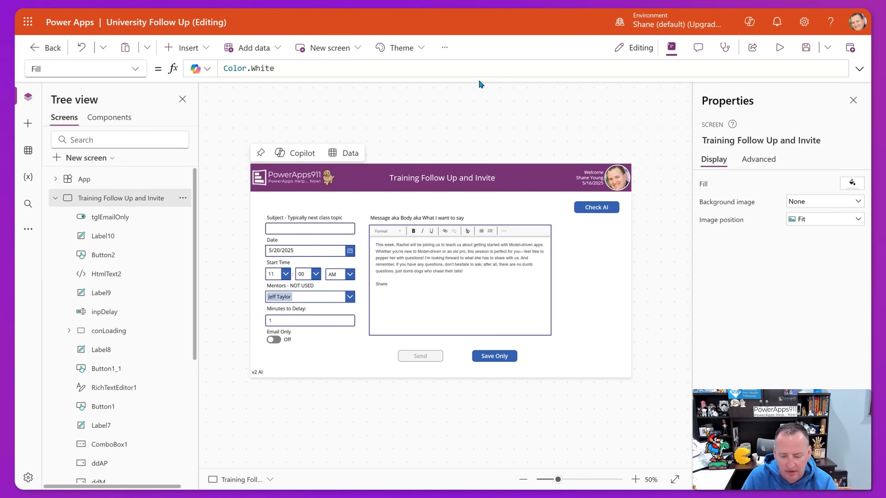
pyautogui.press('F11')
pyautogui.click(25, 84)
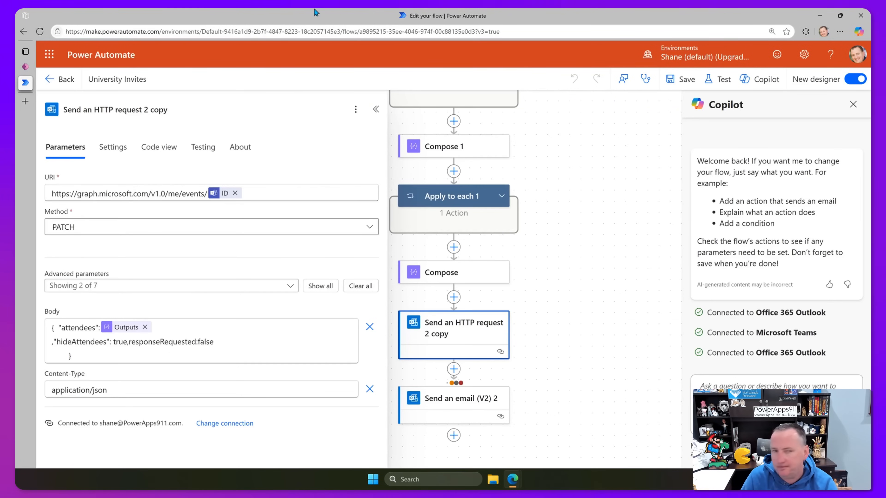
# Close the HTTP request parameters and view the flow full screen from the top.
pyautogui.click(582, 164)
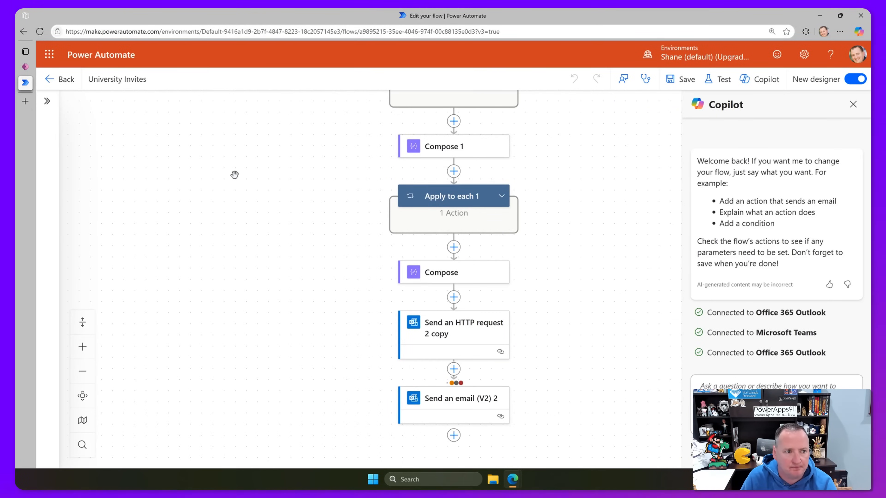
pyautogui.press('F11')
pyautogui.scroll(3, 565, 206)
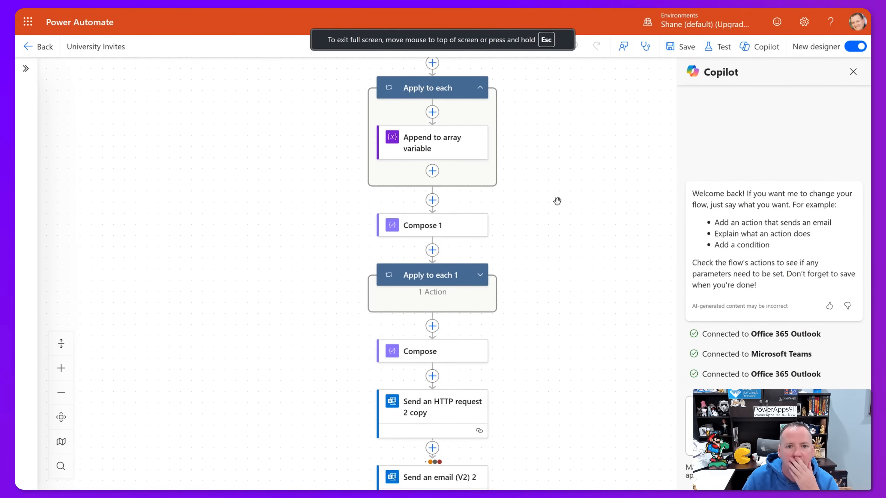
pyautogui.scroll(15, 557, 201)
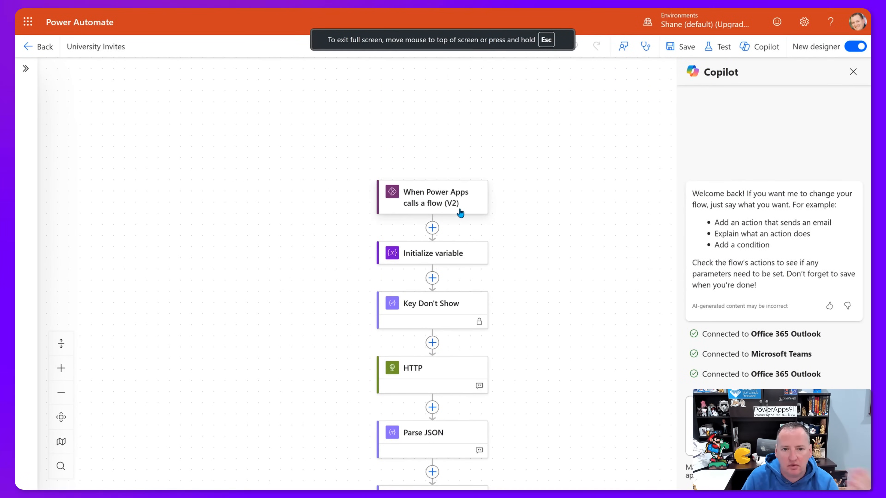
# Add a Yes/No input to the Power Apps trigger and edit its description.
pyautogui.click(460, 213)
pyautogui.click(70, 318)
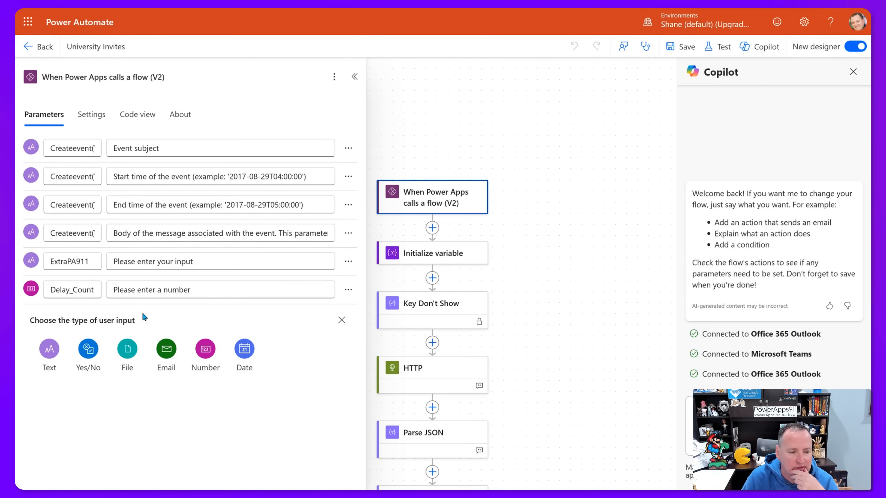
pyautogui.click(88, 361)
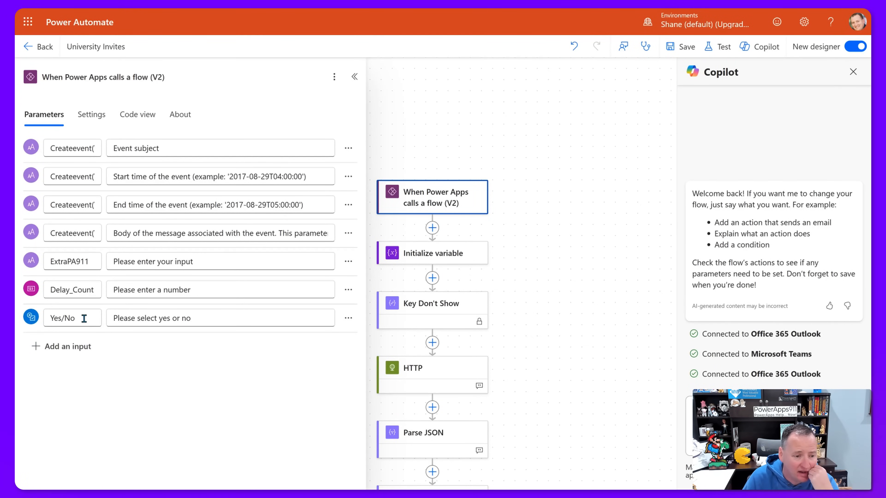
pyautogui.click(134, 318)
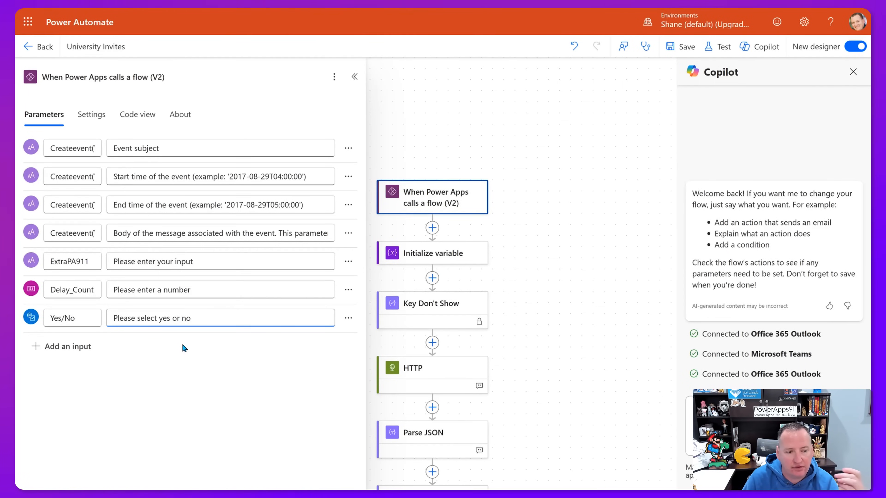
pyautogui.click(205, 351)
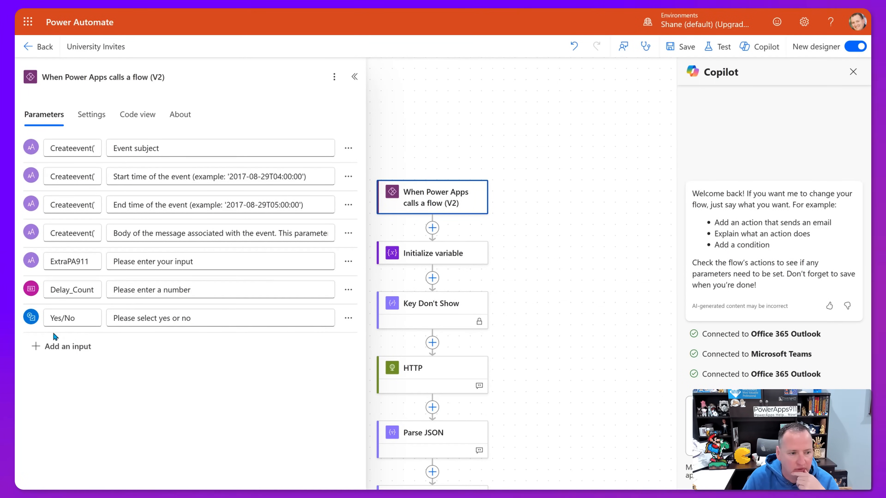
# Insert a Compose action directly after the Power Apps trigger.
pyautogui.click(433, 228)
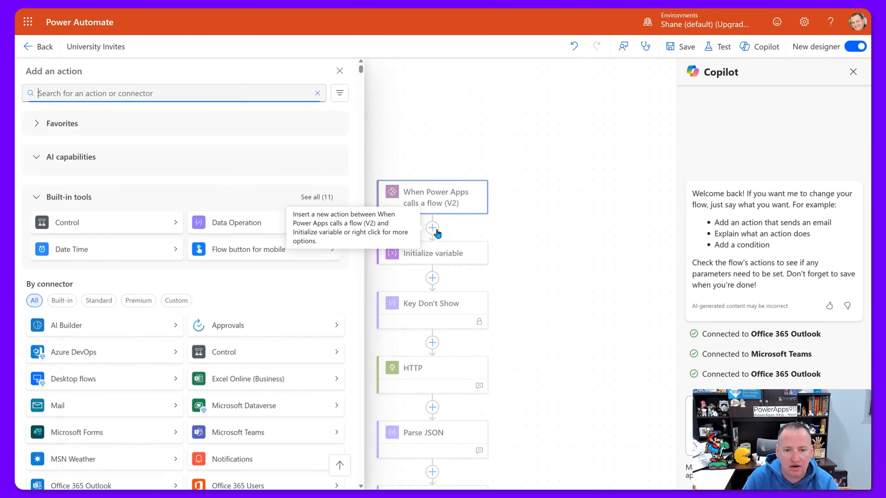
pyautogui.write('compose')
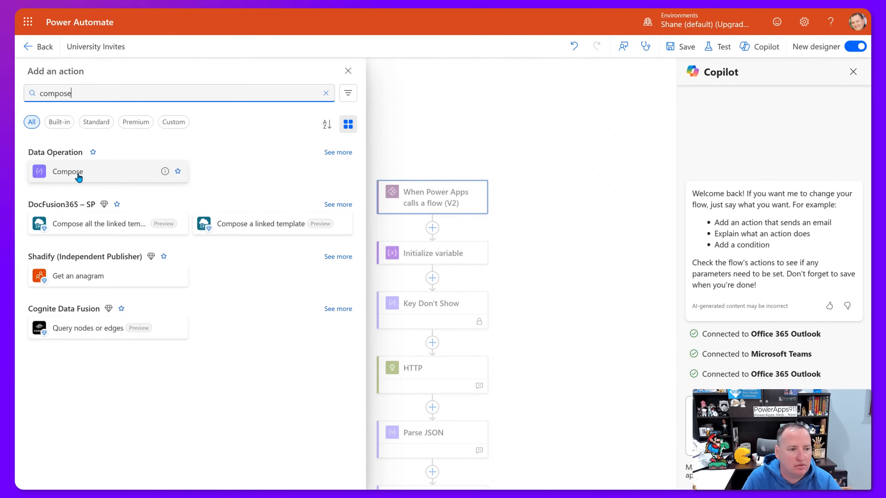
pyautogui.click(79, 178)
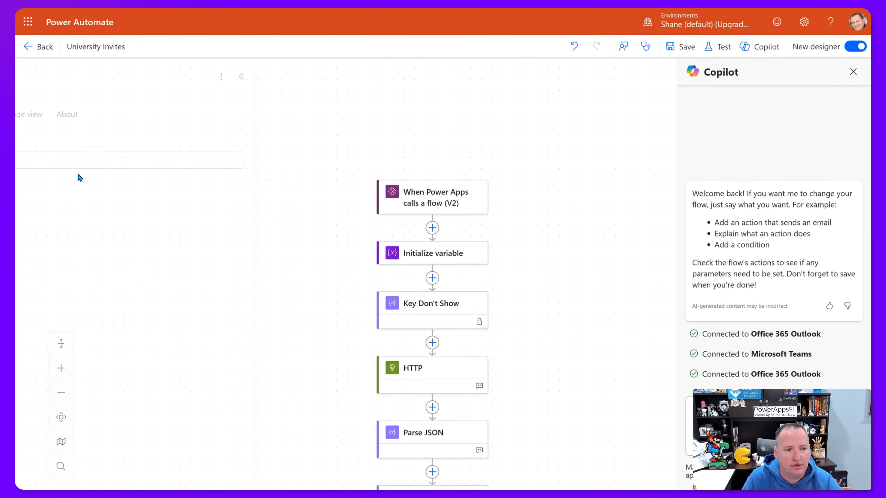
pyautogui.click(210, 156)
# Set Compose 2's input to the trigger's Yes/No dynamic value.
pyautogui.click(354, 154)
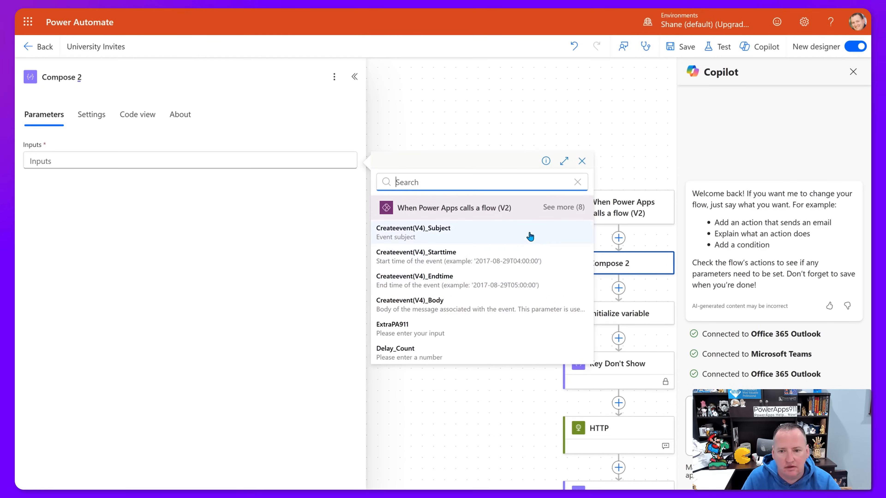
pyautogui.click(561, 206)
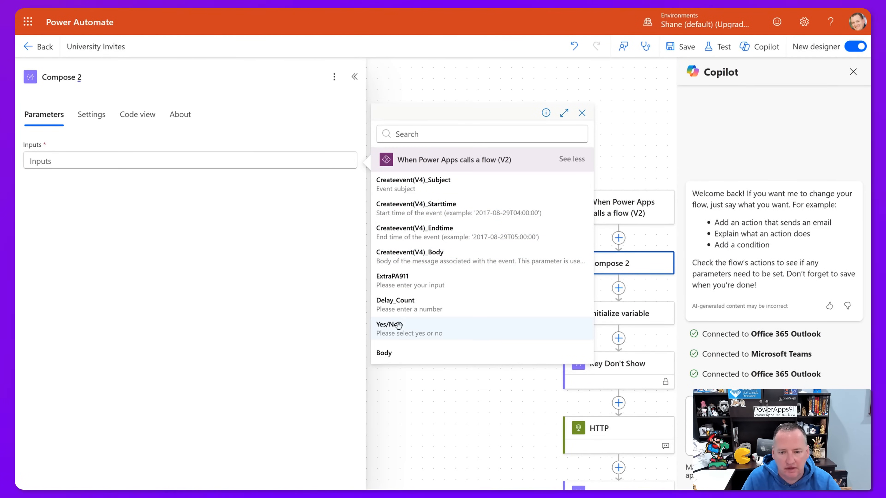
pyautogui.click(399, 330)
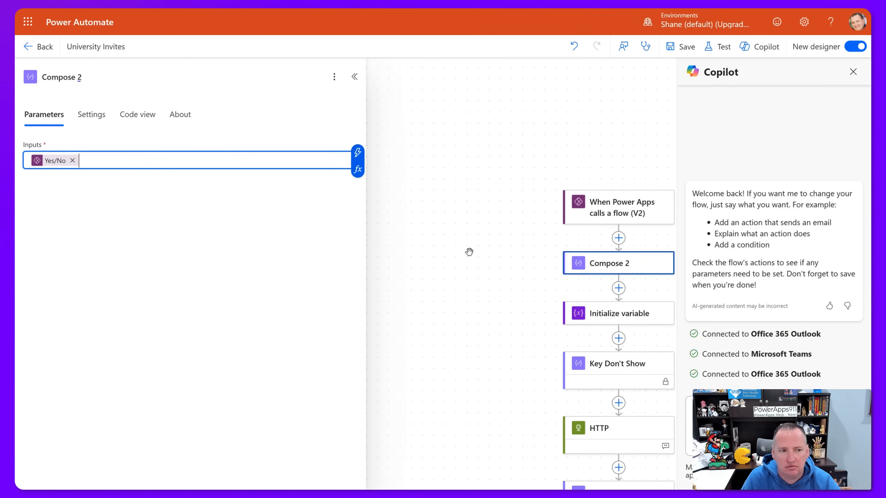
# Add a Terminate action after Compose 2 with status Succeeded.
pyautogui.click(617, 290)
pyautogui.write('terminate')
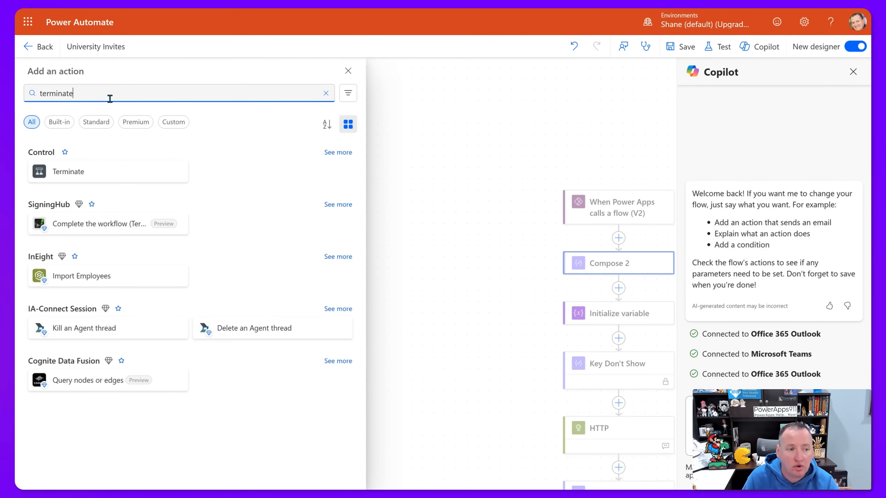
pyautogui.click(83, 171)
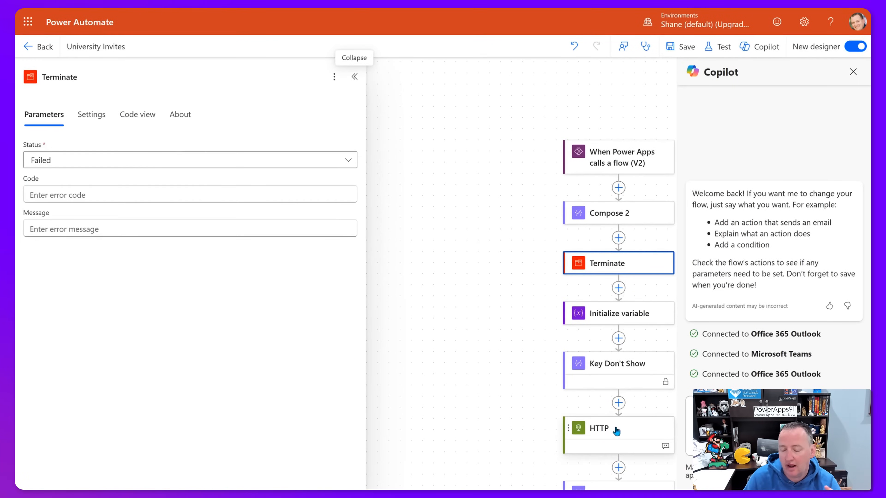
pyautogui.click(131, 164)
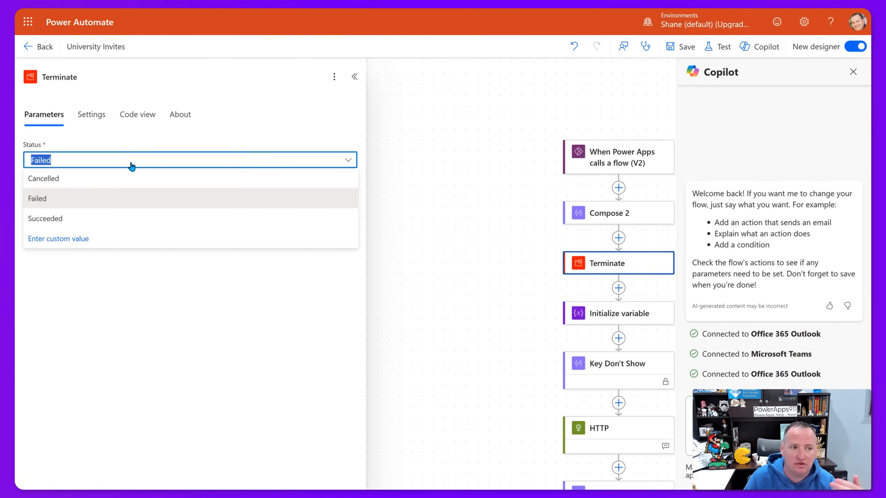
pyautogui.click(65, 220)
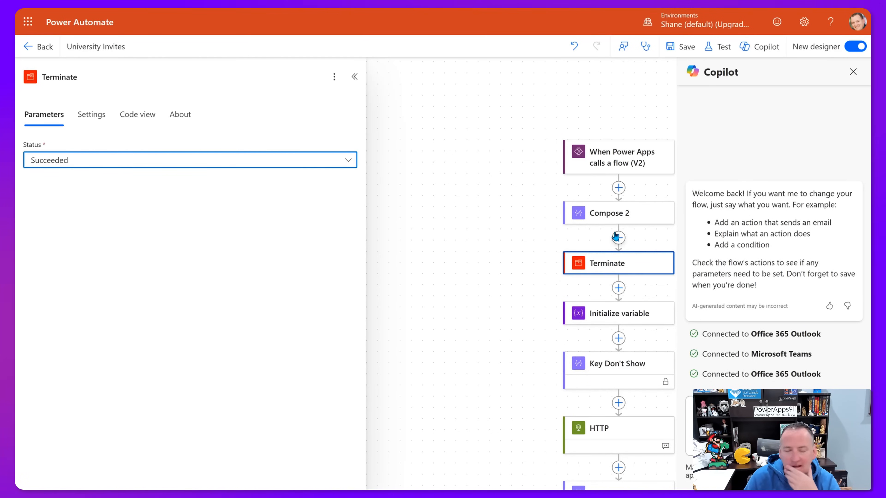
# Save the University Invites flow, dismiss the banner, and centre the flow diagram.
pyautogui.click(682, 47)
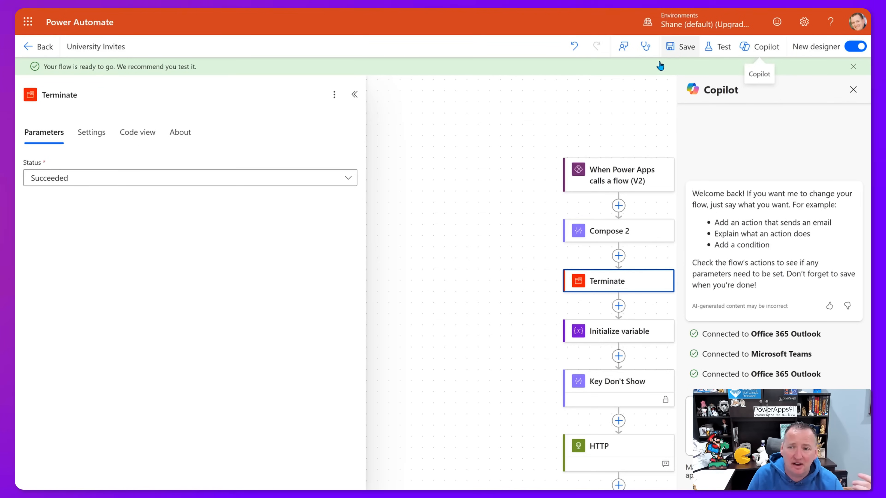
pyautogui.click(853, 66)
pyautogui.click(595, 87)
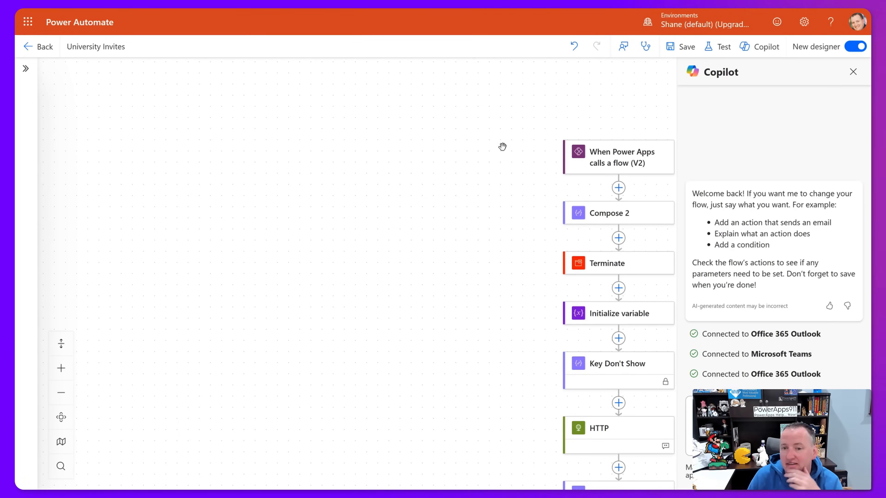
pyautogui.moveTo(495, 204); pyautogui.dragTo(372, 151)
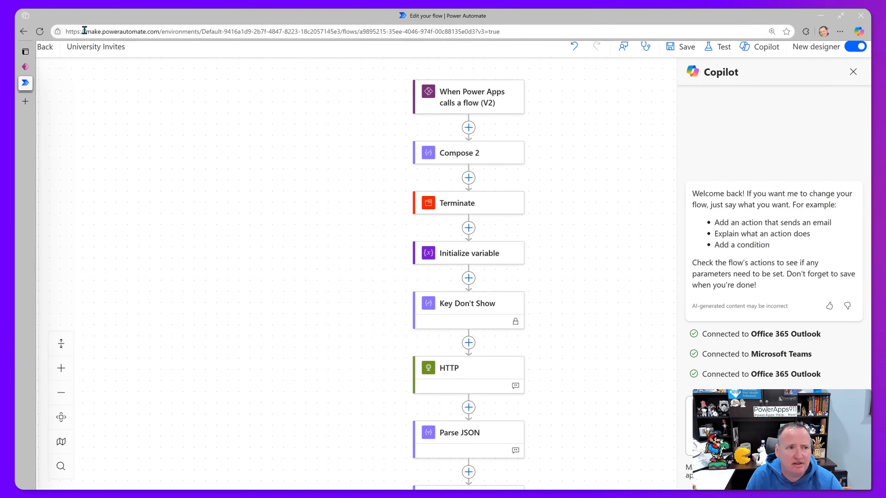
# Refresh the University Invites flow from the Power Apps editor's Power Automate pane.
pyautogui.click(25, 66)
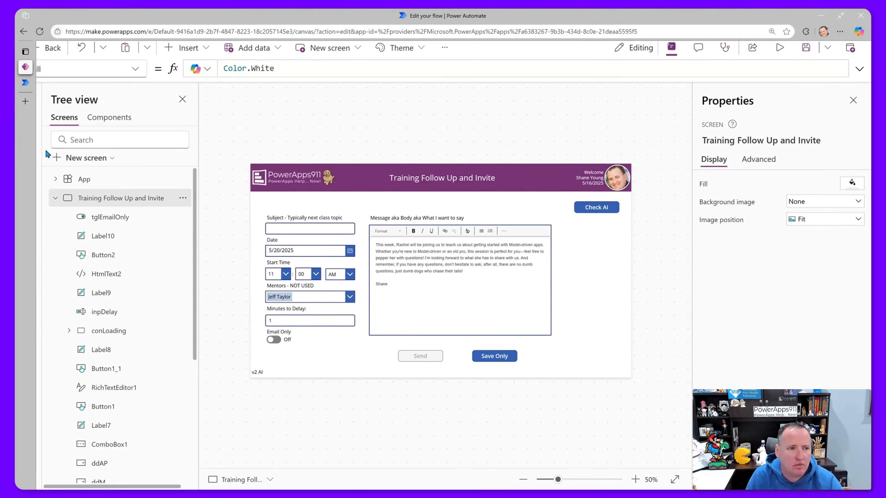
pyautogui.press('F11')
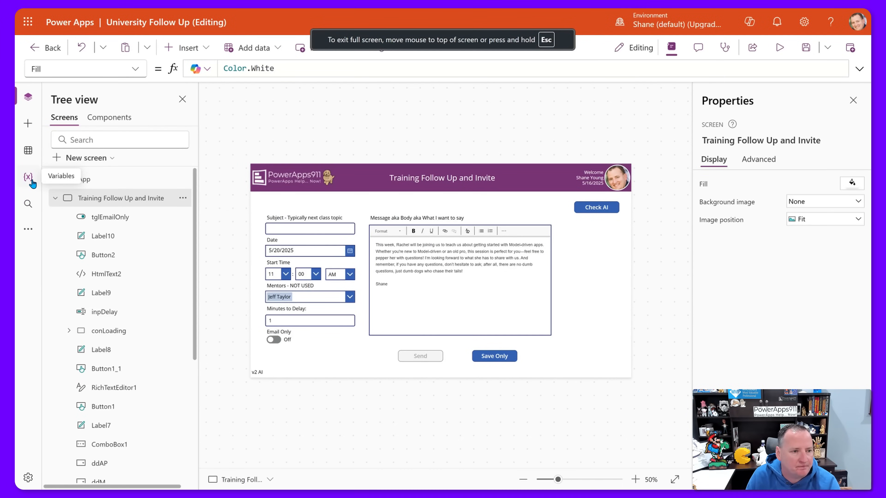
pyautogui.click(28, 229)
pyautogui.click(87, 258)
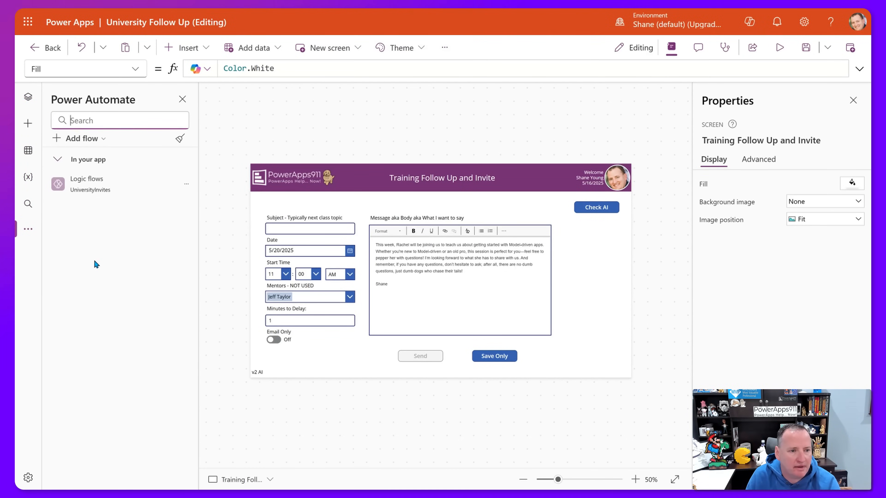
pyautogui.click(186, 184)
pyautogui.click(212, 225)
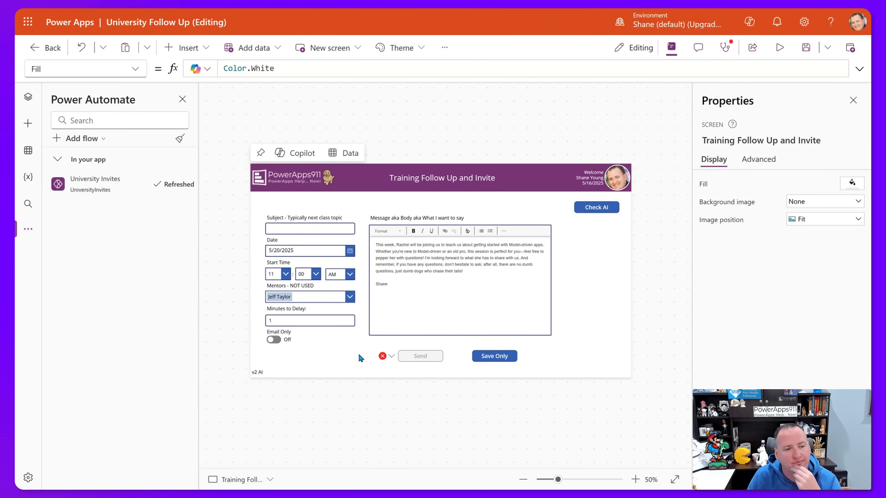
# Select the Send button and enlarge the formula bar to show its full OnSelect formula.
pyautogui.click(416, 356)
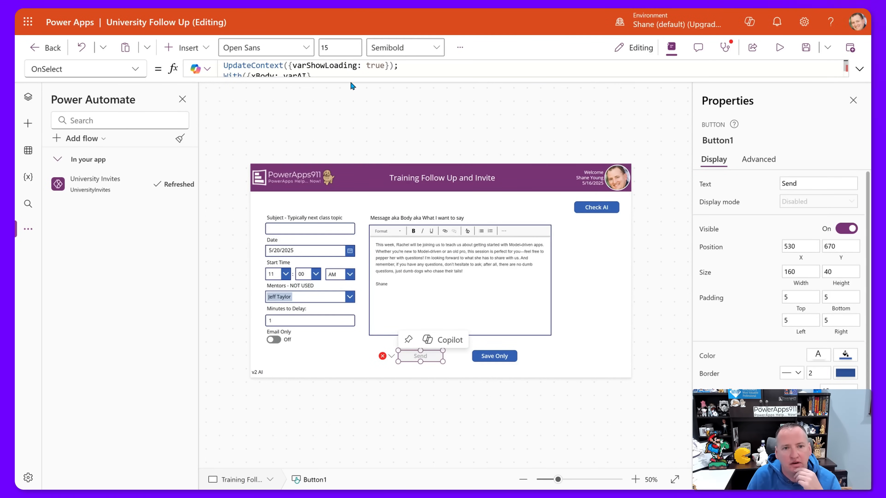
pyautogui.moveTo(349, 94); pyautogui.dragTo(349, 309)
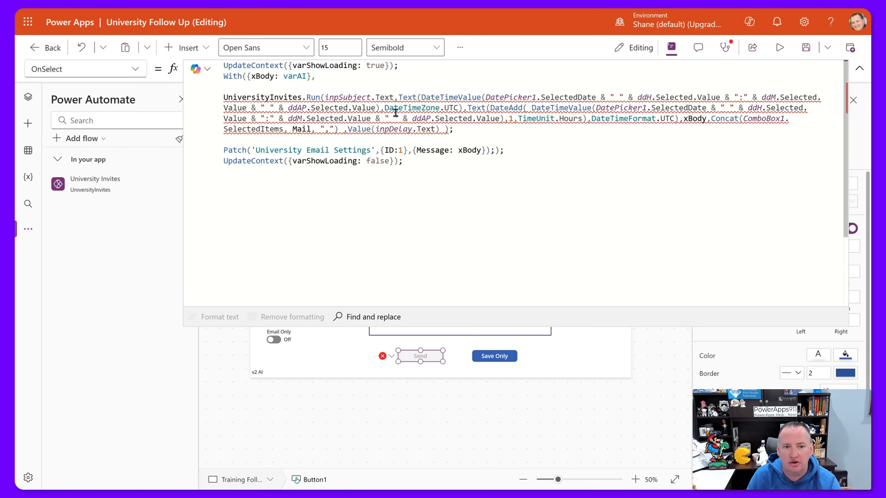
pyautogui.moveTo(525, 327); pyautogui.dragTo(524, 185)
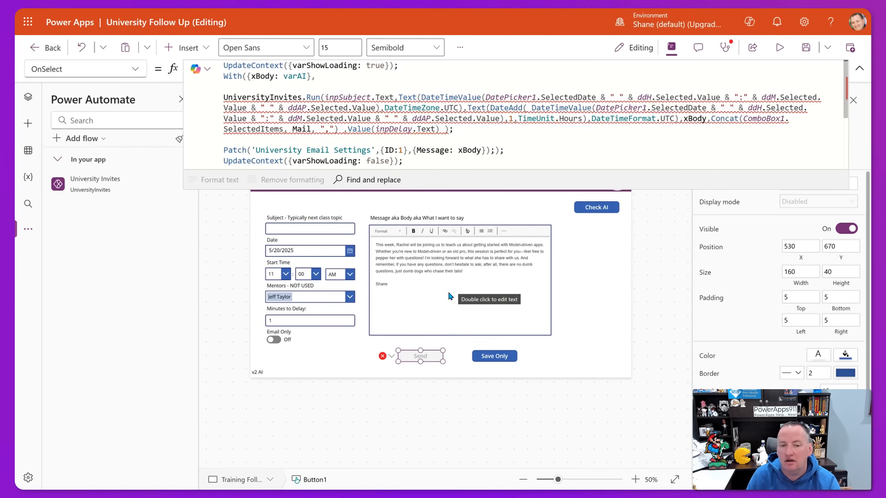
pyautogui.moveTo(463, 190); pyautogui.dragTo(471, 290)
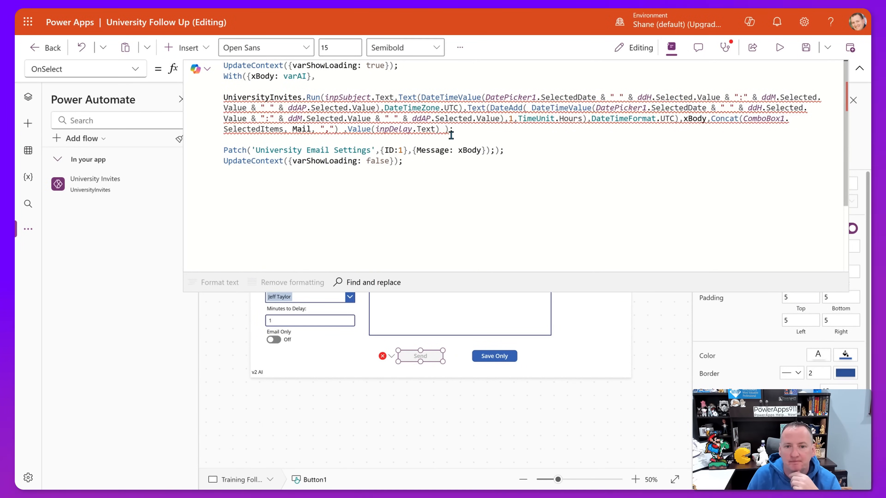
# Append tglEmailOnly.Value as the last argument of the UniversityInvites.Run call.
pyautogui.click(445, 129)
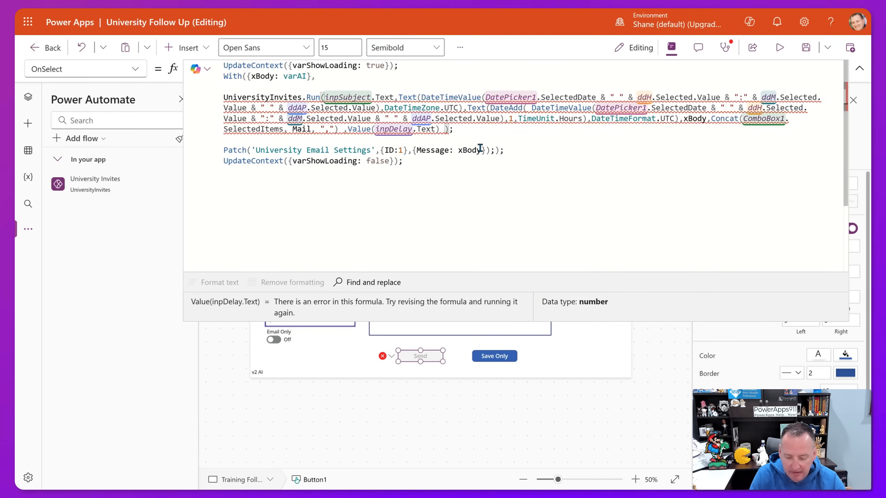
pyautogui.write(',')
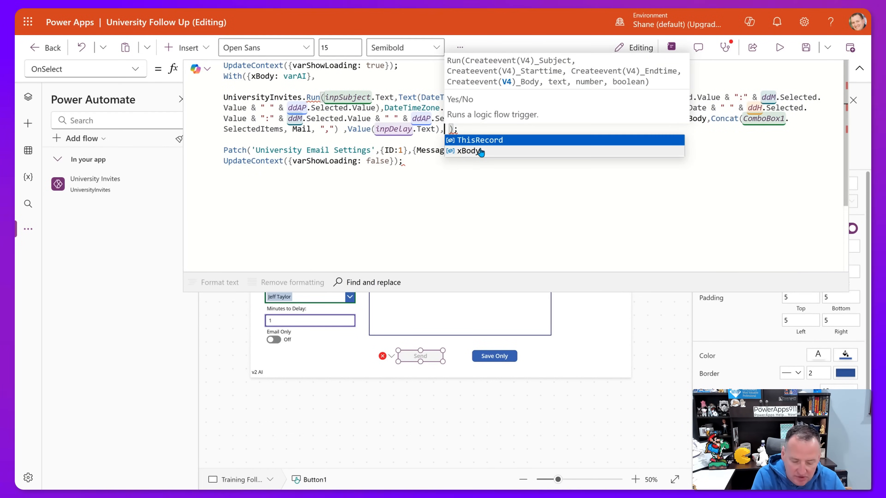
pyautogui.write('tglEmailOnly.')
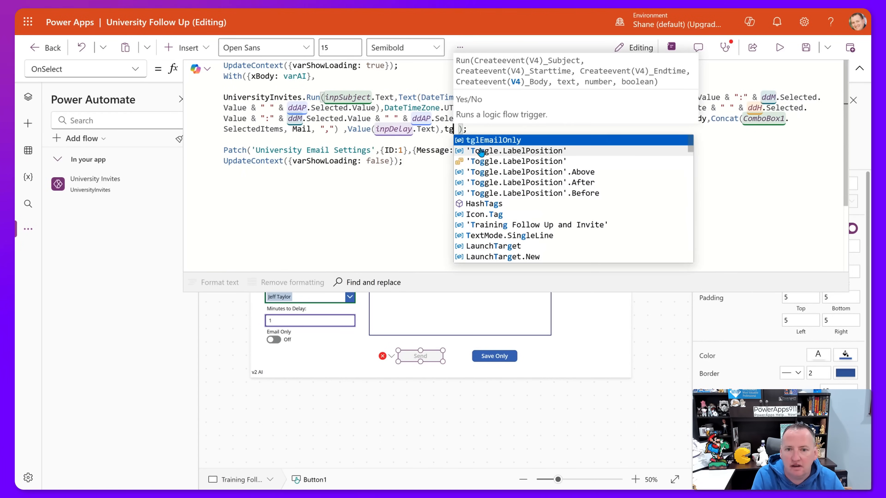
pyautogui.write('Value')
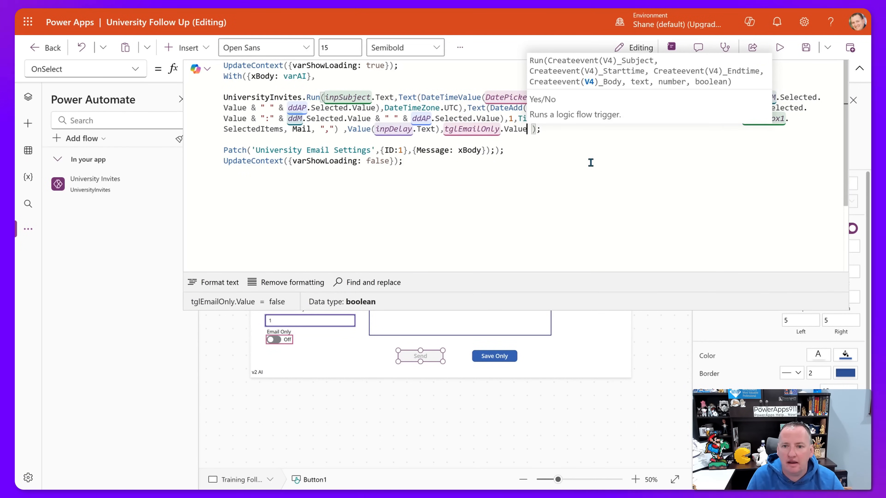
pyautogui.click(533, 183)
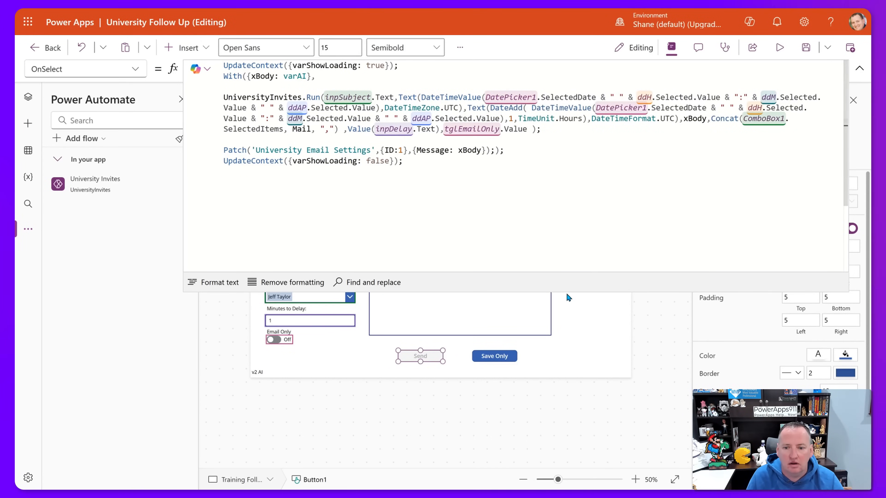
pyautogui.moveTo(566, 292); pyautogui.dragTo(575, 72)
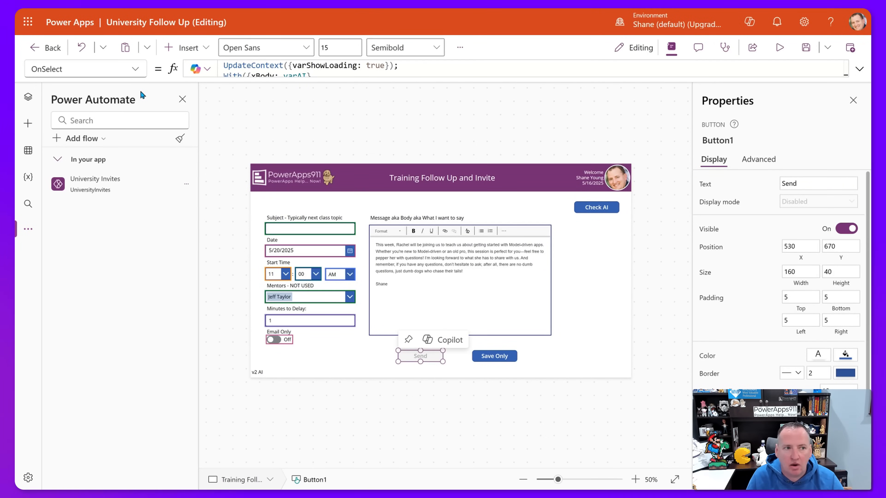
# Switch the Send button to its DisplayMode property and expand the formula to read it fully.
pyautogui.click(135, 69)
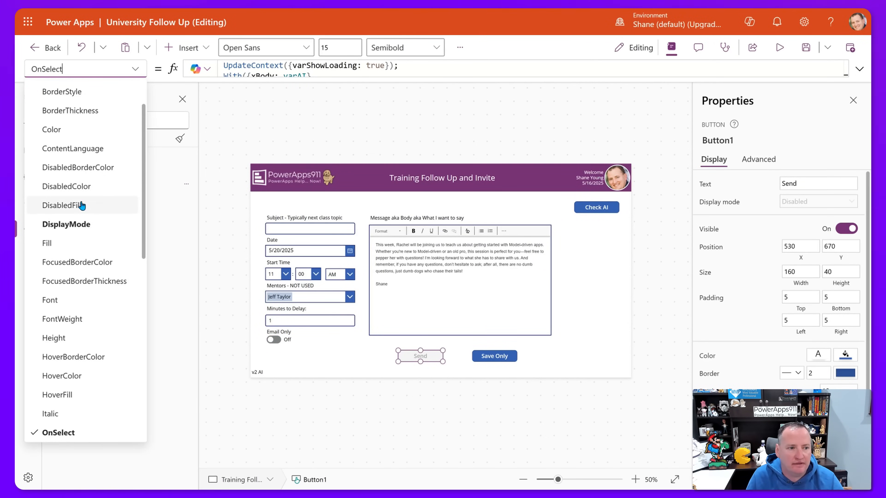
pyautogui.click(85, 223)
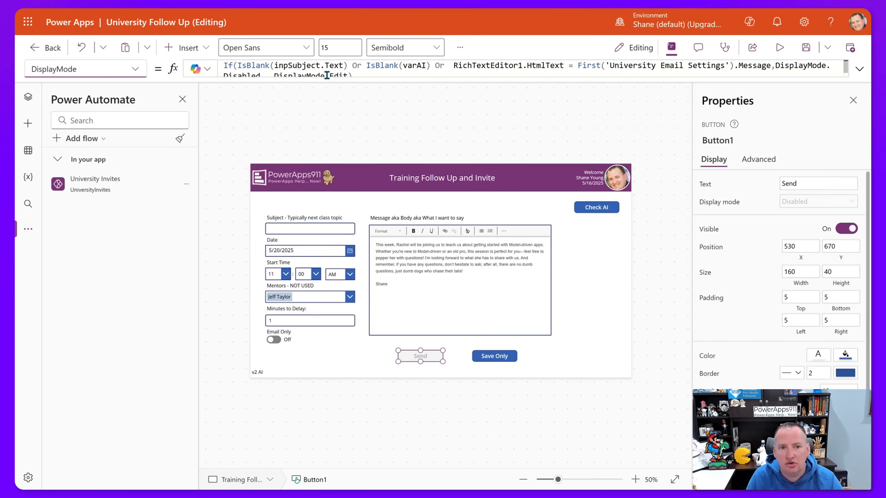
pyautogui.click(321, 77)
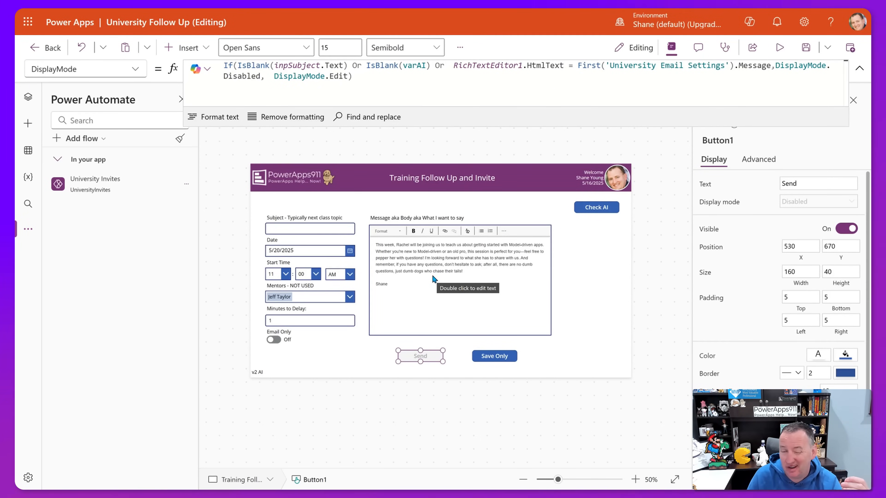
# In preview, enter 'test' as the subject and add a 'test' line to the message.
pyautogui.click(779, 53)
pyautogui.click(246, 189)
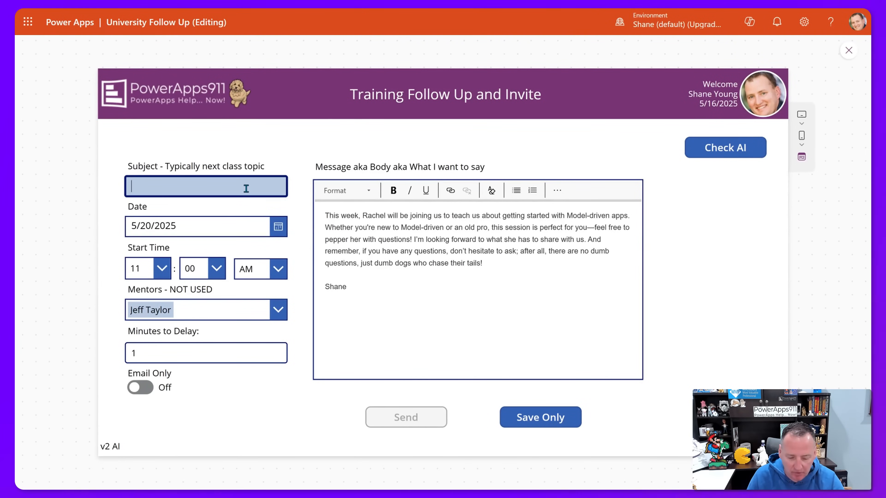
pyautogui.write('test')
pyautogui.click(421, 273)
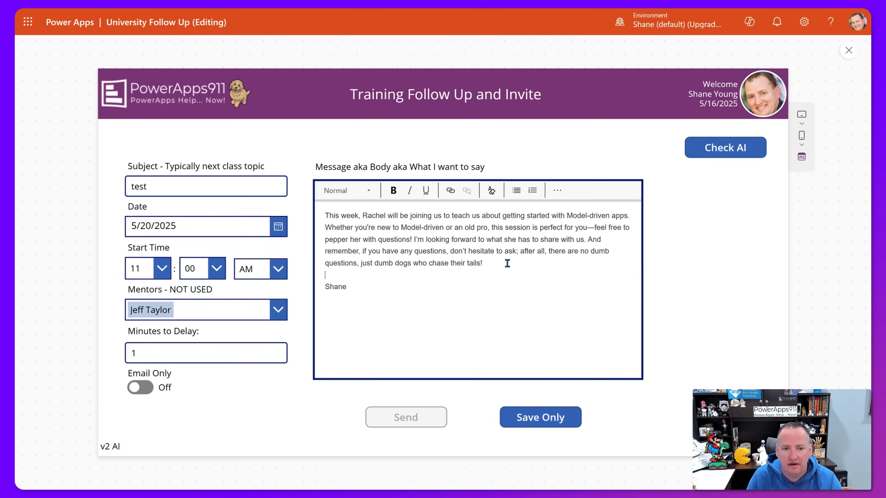
pyautogui.press('Return')
pyautogui.write('t')
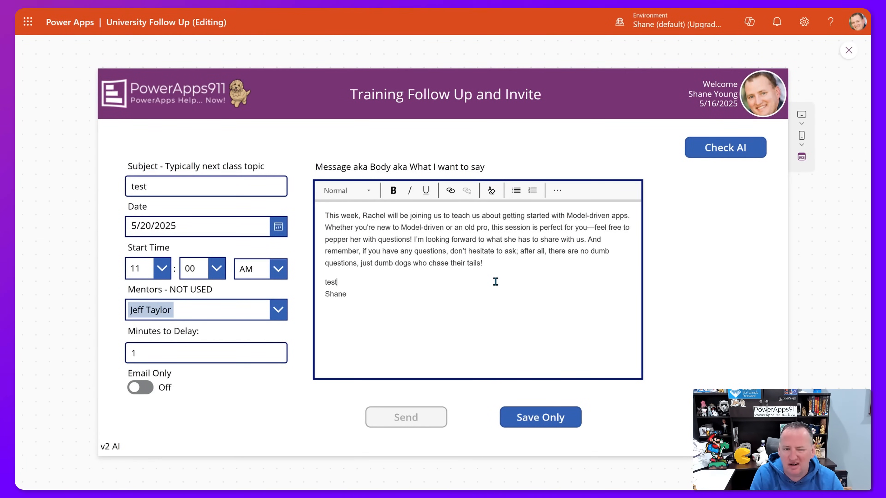
pyautogui.write('est')
pyautogui.press('Return')
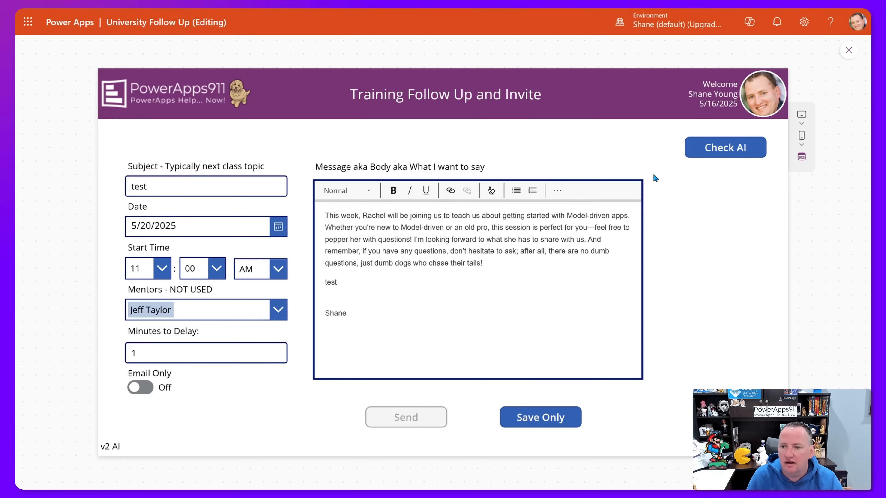
# Generate the AI text, then leave preview and select the Send button.
pyautogui.click(740, 155)
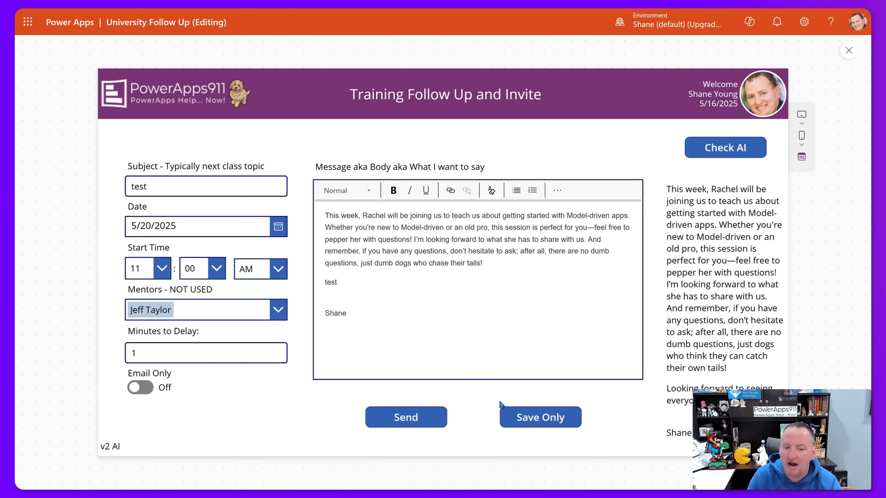
pyautogui.click(846, 52)
pyautogui.click(426, 355)
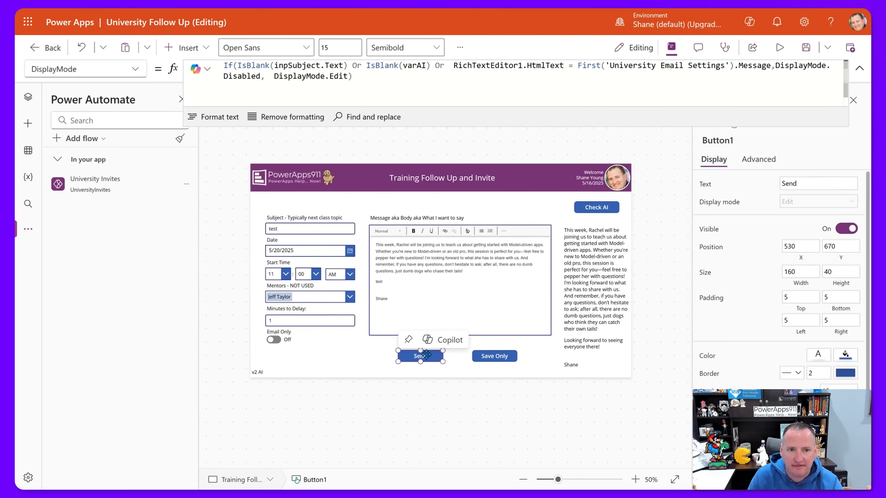
# Show the Send button's OnSelect formula and briefly check the flow in Power Automate.
pyautogui.click(129, 69)
pyautogui.scroll(-3, 79, 349)
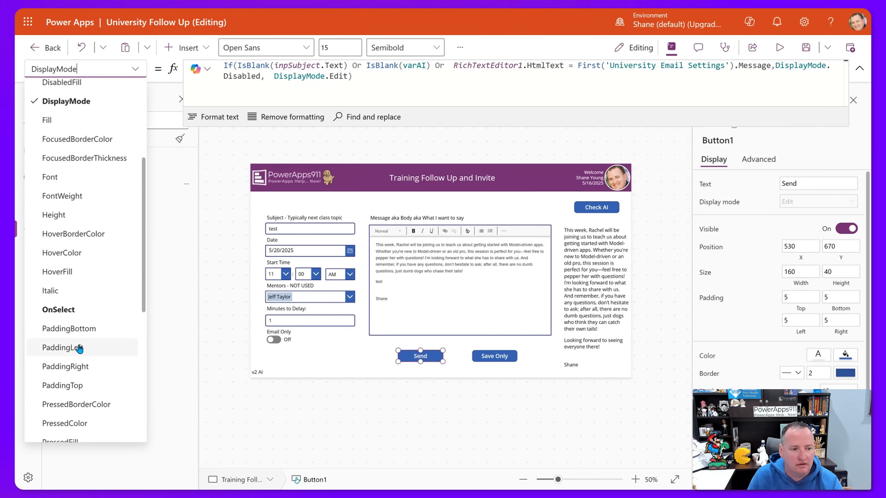
pyautogui.click(58, 309)
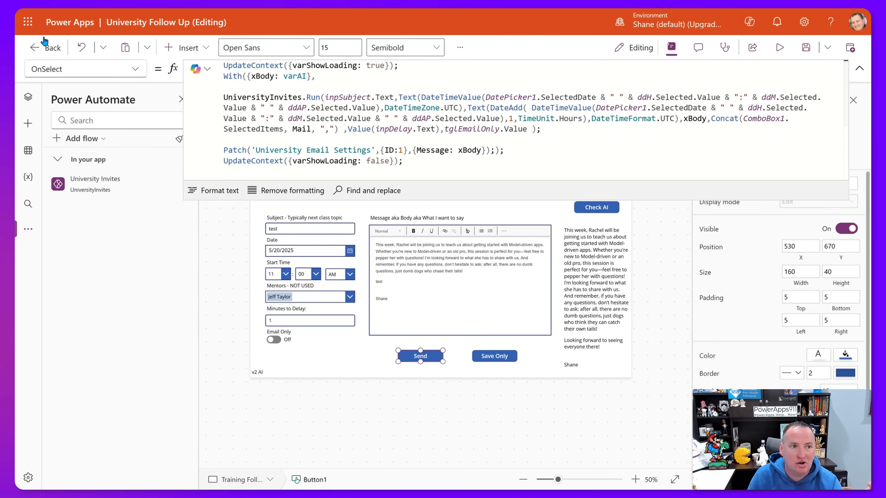
pyautogui.moveTo(235, 9)
pyautogui.click(26, 83)
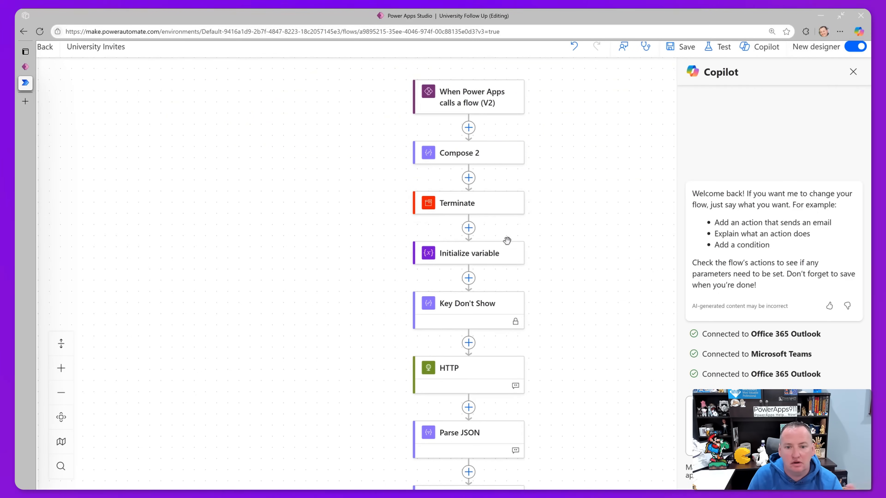
pyautogui.click(25, 66)
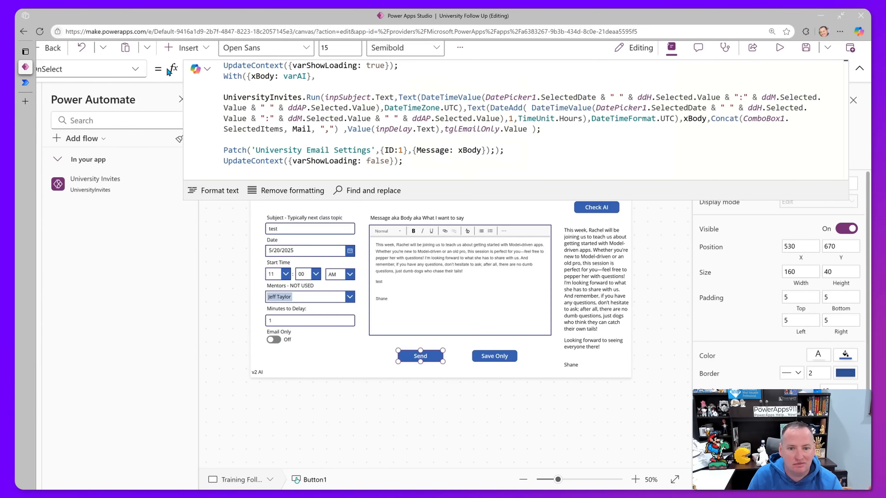
# Preview the app and send a test invitation to trigger the flow.
pyautogui.click(784, 51)
pyautogui.click(414, 418)
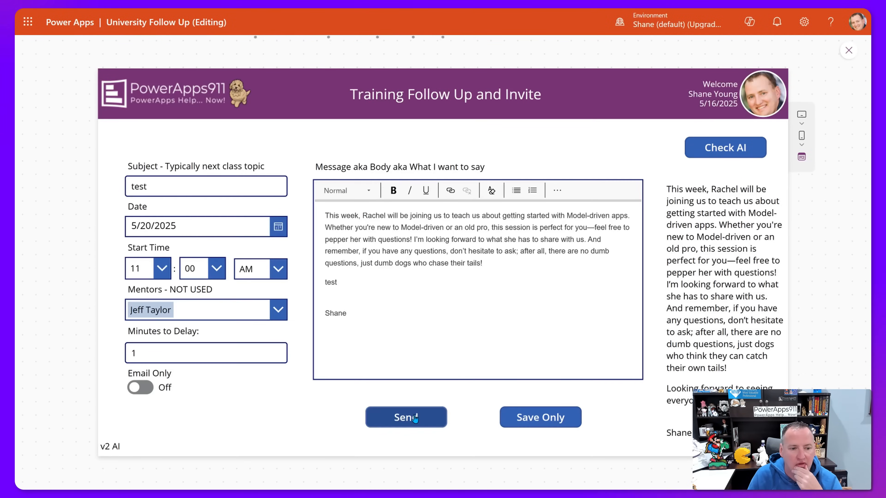
pyautogui.click(849, 50)
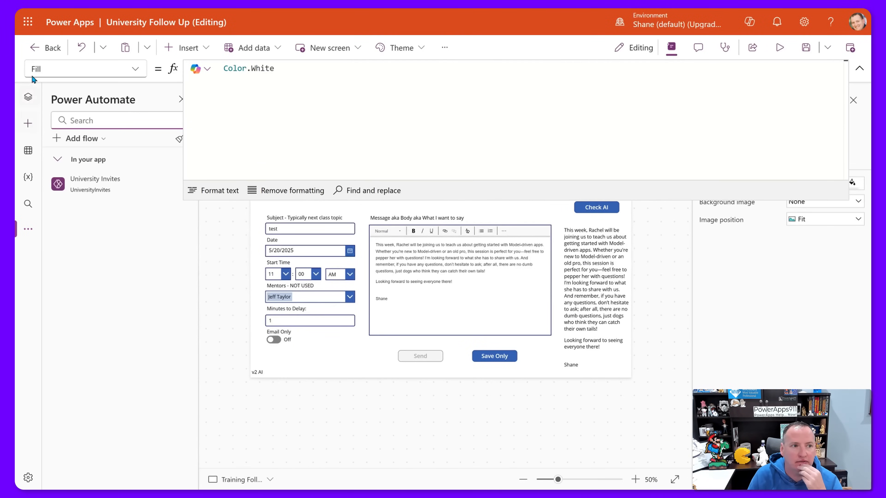
# Open the most recent run from the University Invites flow's details page.
pyautogui.moveTo(209, 9)
pyautogui.click(25, 83)
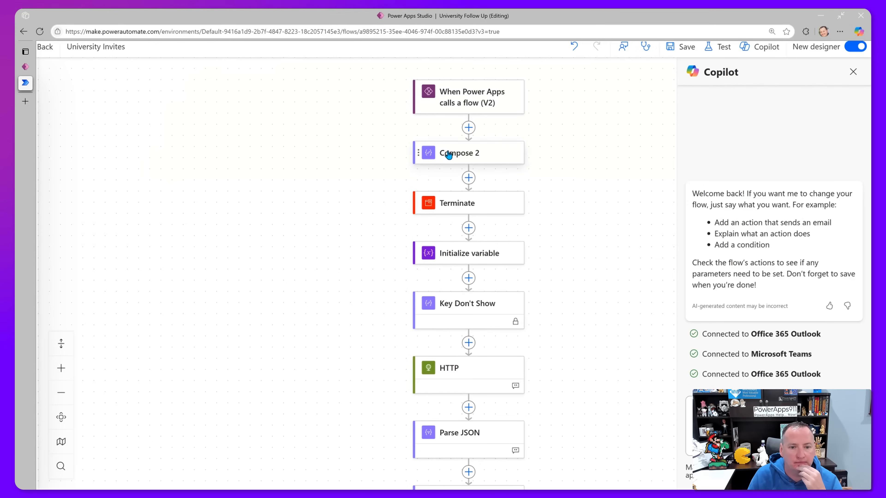
pyautogui.click(46, 49)
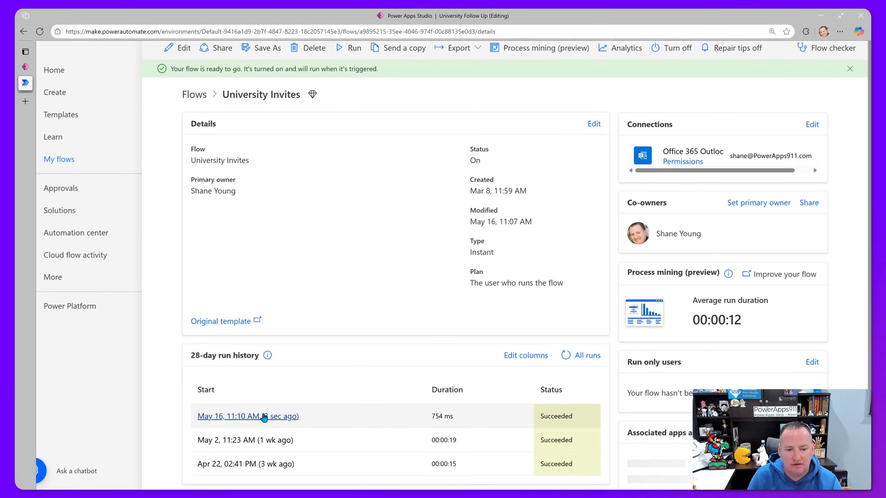
pyautogui.click(260, 416)
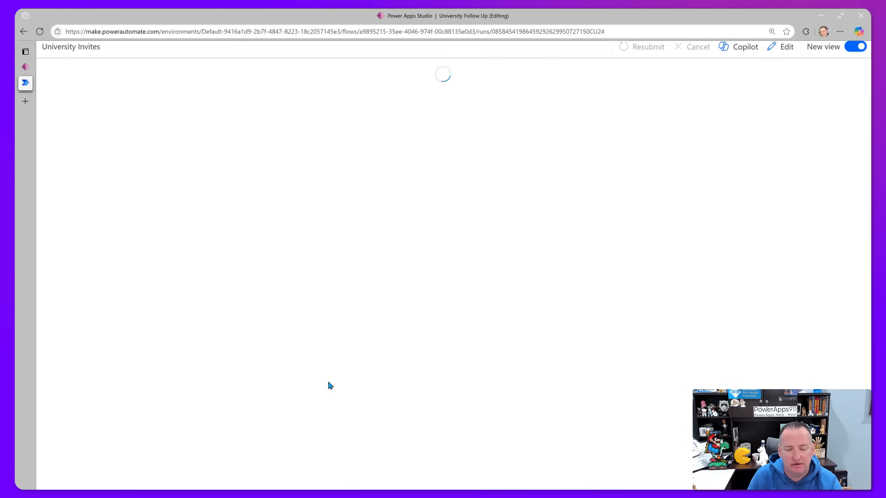
# Review Compose 2's results and the trigger's subject, times, body and delay inputs.
pyautogui.click(439, 164)
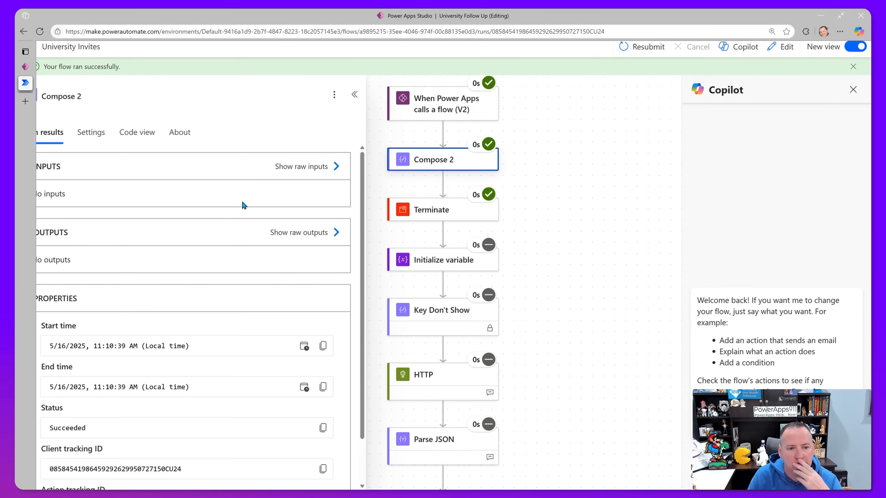
pyautogui.scroll(-2, 196, 334)
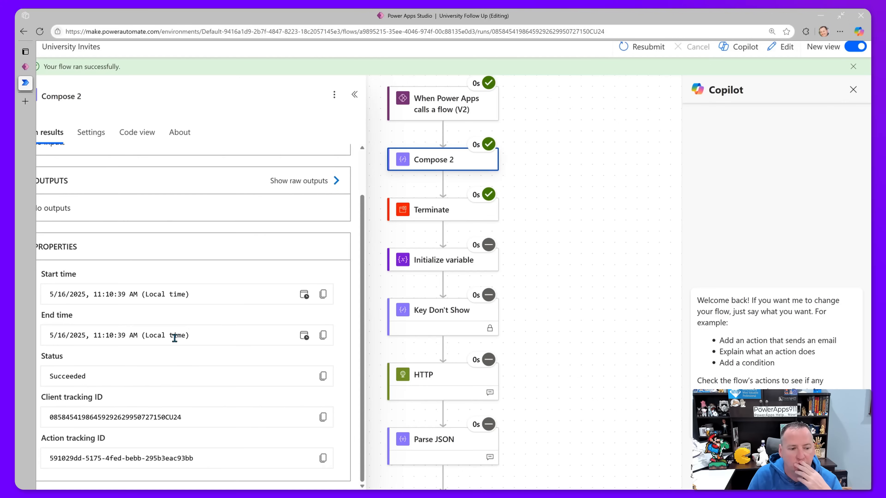
pyautogui.click(455, 114)
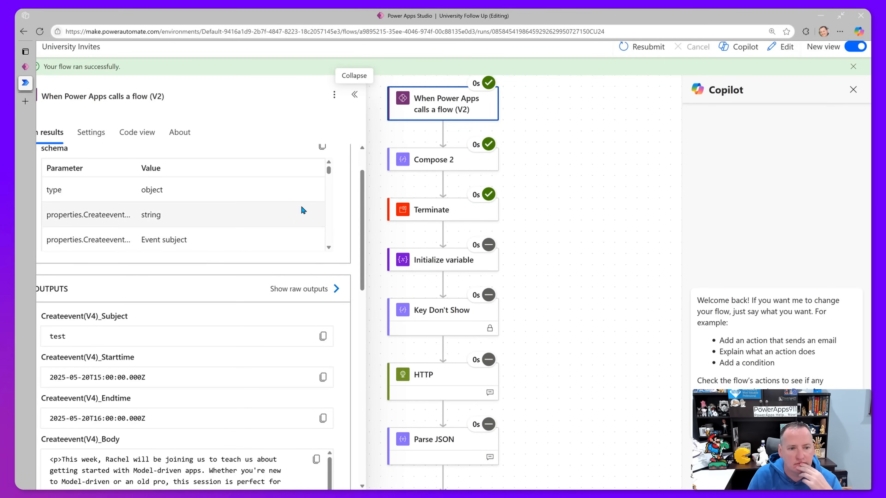
pyautogui.moveTo(328, 169); pyautogui.dragTo(328, 228)
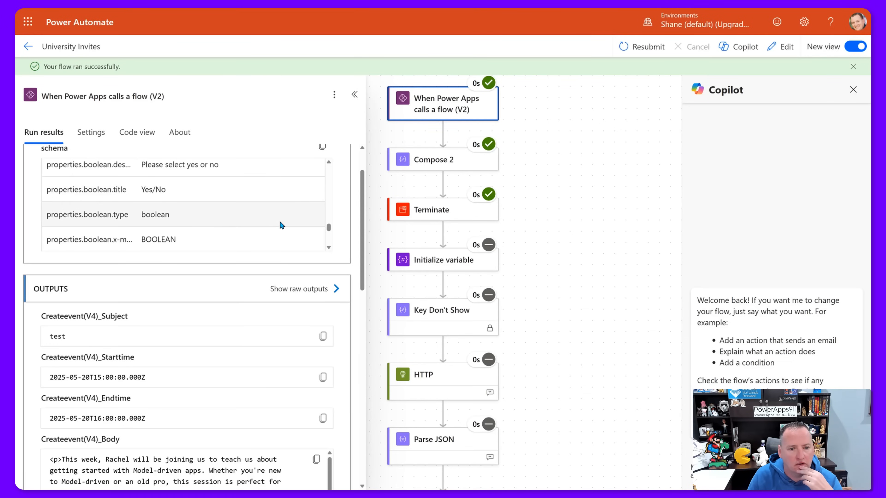
pyautogui.scroll(-2, 280, 224)
pyautogui.scroll(-3, 228, 350)
pyautogui.scroll(-4, 245, 357)
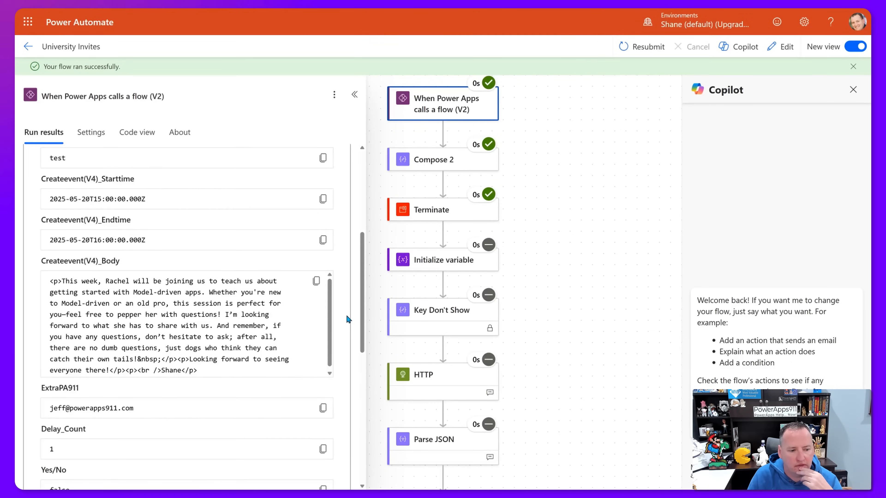
pyautogui.scroll(-1, 346, 314)
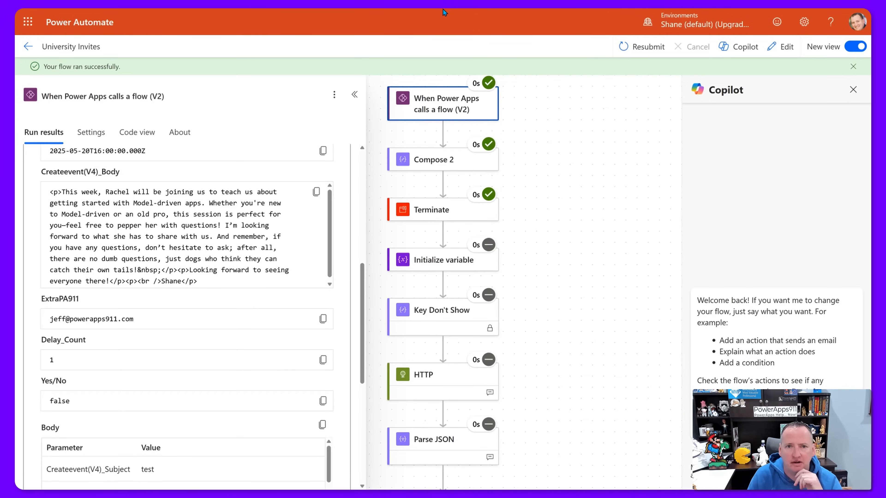
pyautogui.moveTo(271, 9)
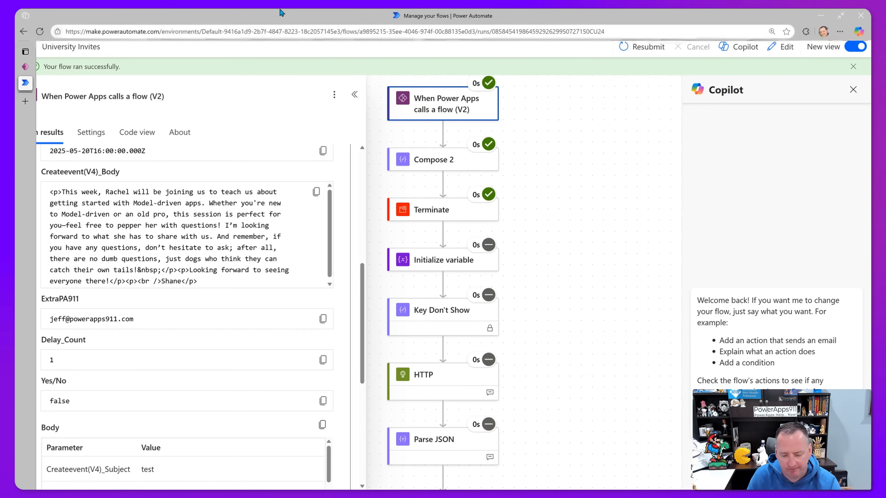
pyautogui.press('F11')
# Back in the run results, review Compose 2's details, then switch the flow to edit mode.
pyautogui.click(26, 67)
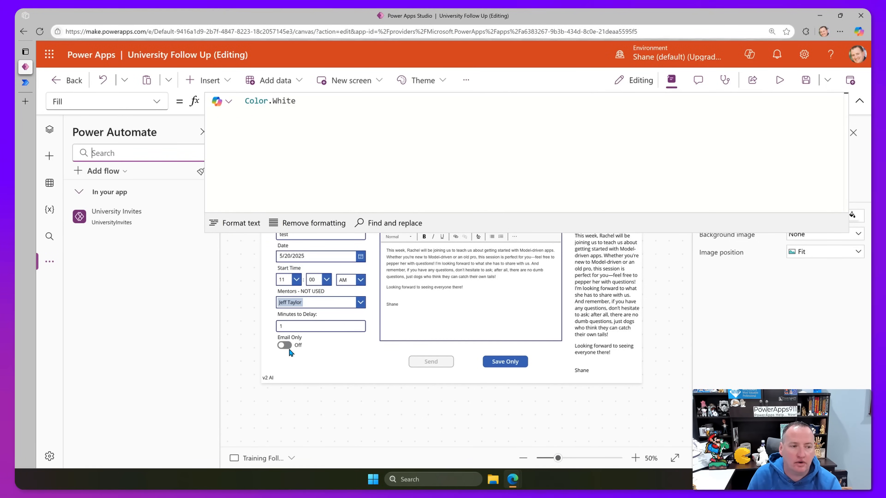
pyautogui.click(25, 82)
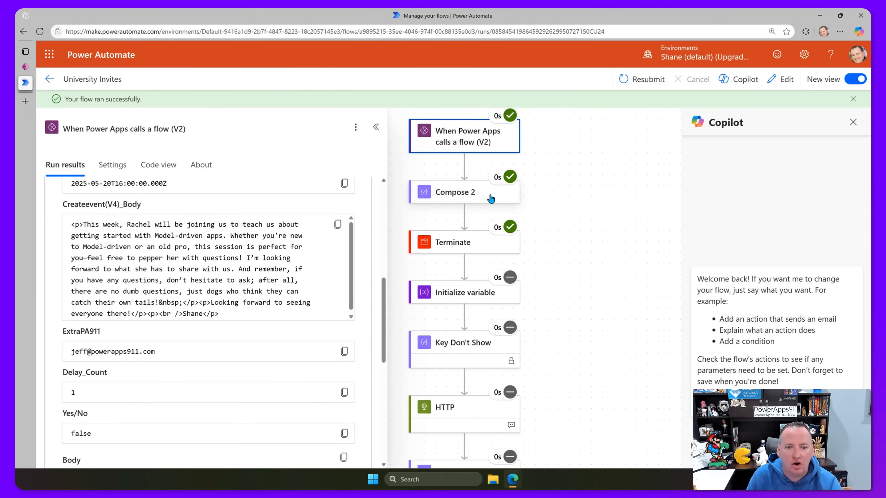
pyautogui.click(491, 199)
pyautogui.scroll(3, 223, 257)
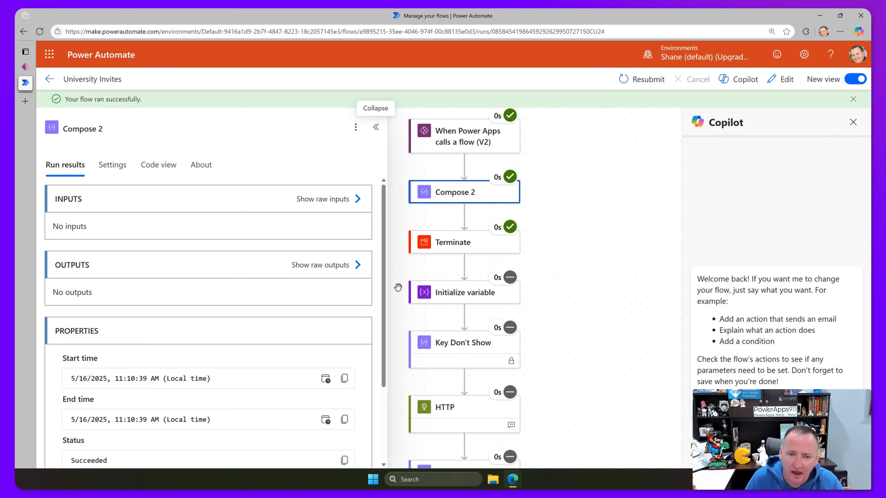
pyautogui.click(783, 79)
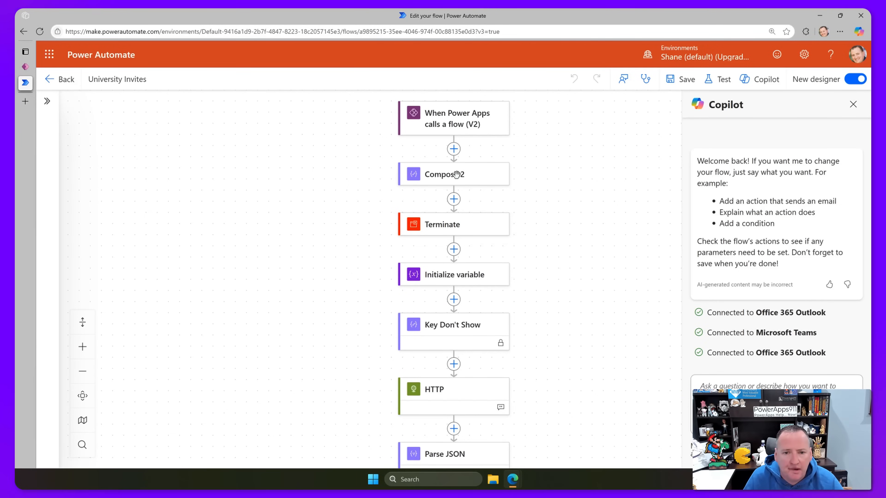
# Add a Condition after Compose 2 with the Power Apps Yes/No input as its first value.
pyautogui.click(453, 199)
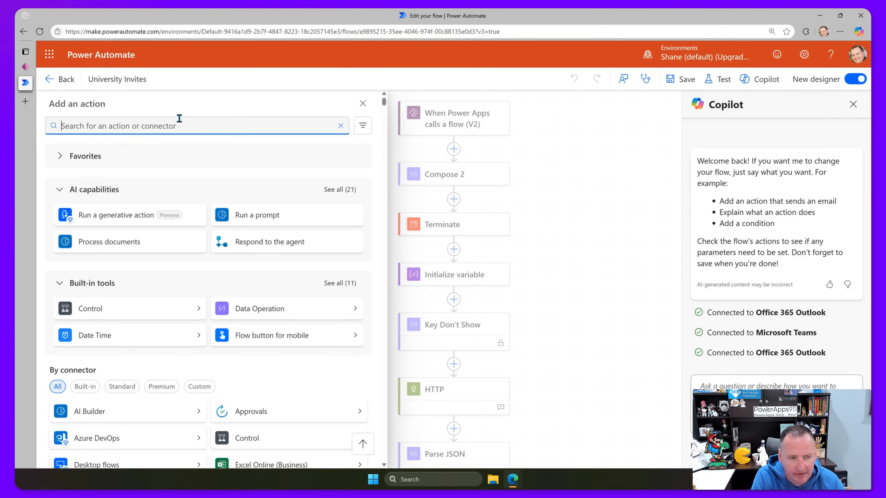
pyautogui.write('condition')
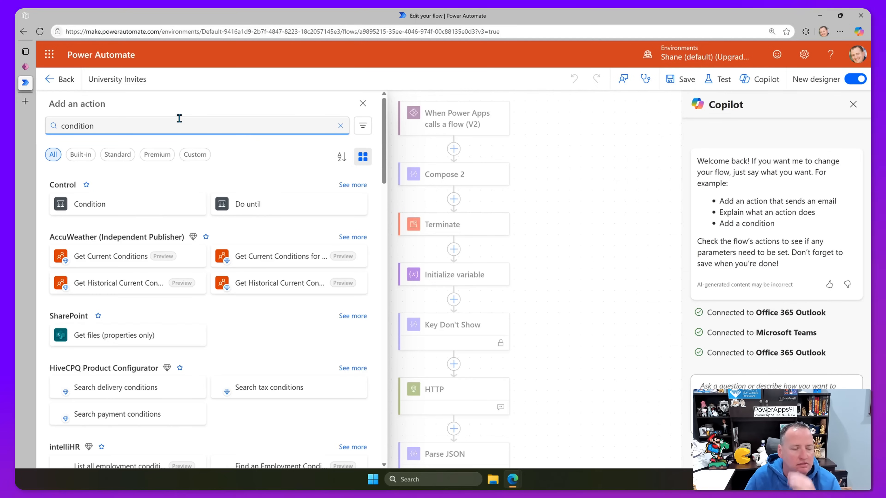
pyautogui.click(95, 208)
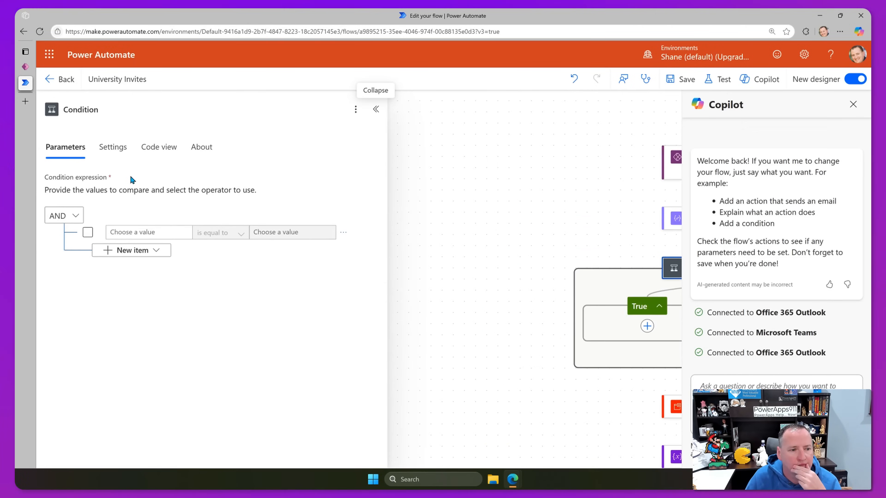
pyautogui.click(163, 232)
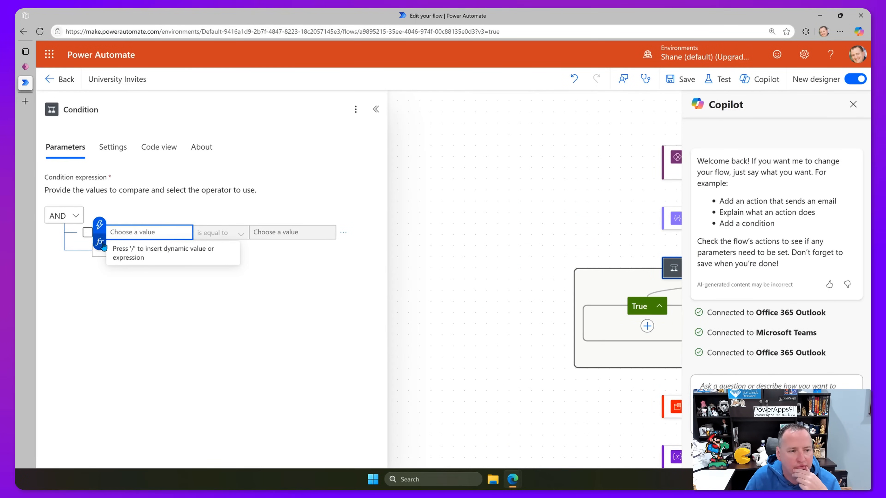
pyautogui.click(100, 223)
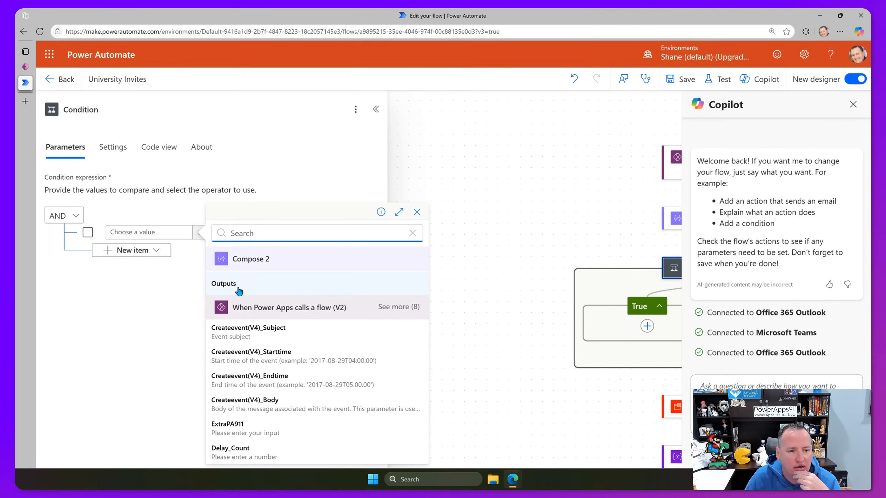
pyautogui.click(397, 307)
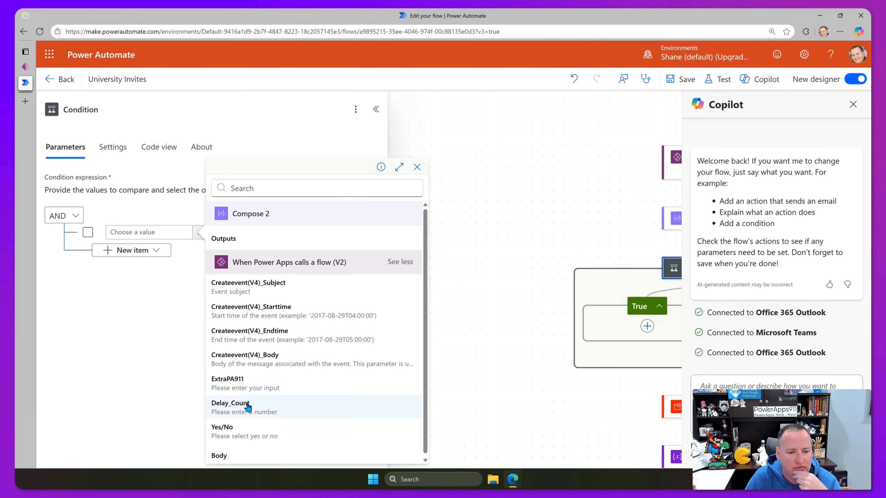
pyautogui.click(250, 439)
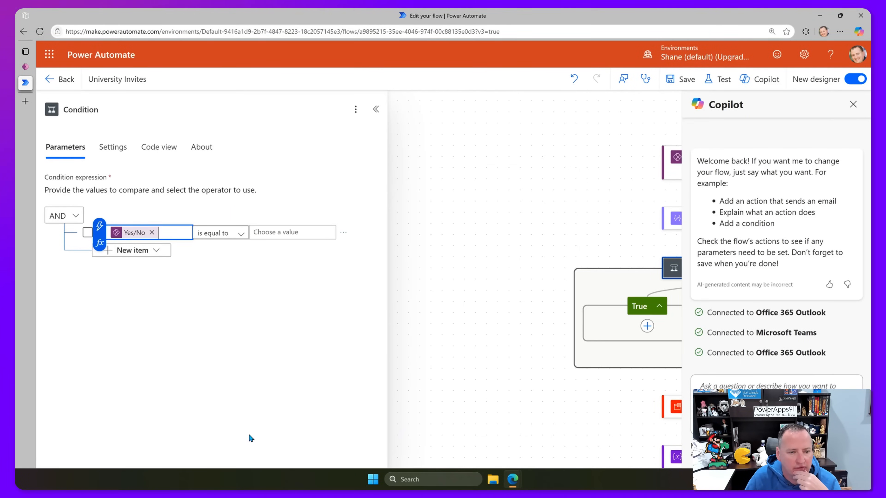
# Compare it with 'is equal to' against true and bring the whole flow into view.
pyautogui.click(297, 232)
pyautogui.write('true')
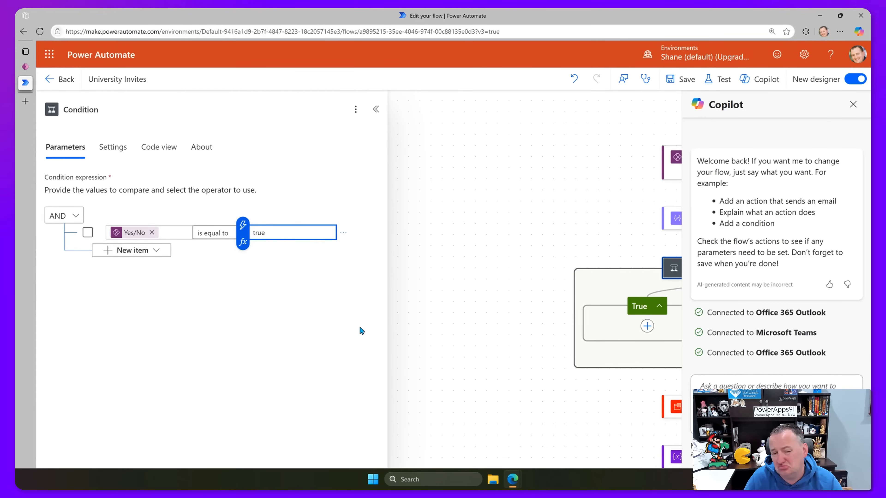
pyautogui.click(320, 292)
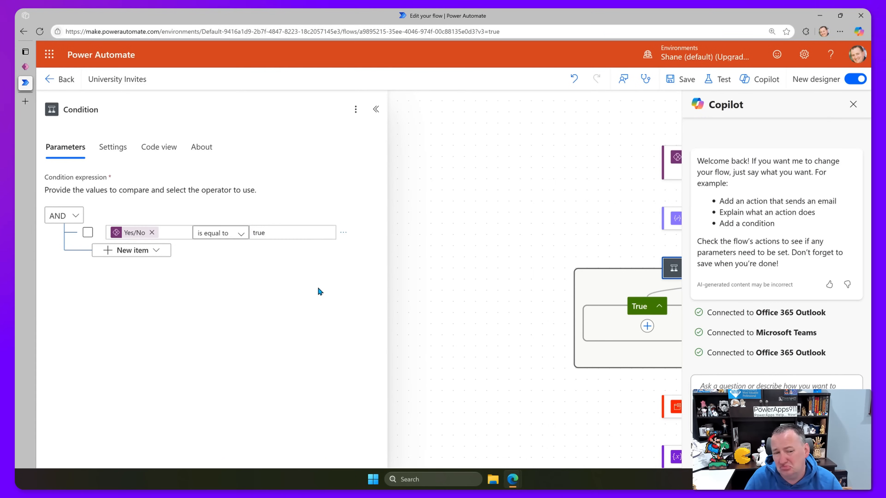
pyautogui.click(241, 233)
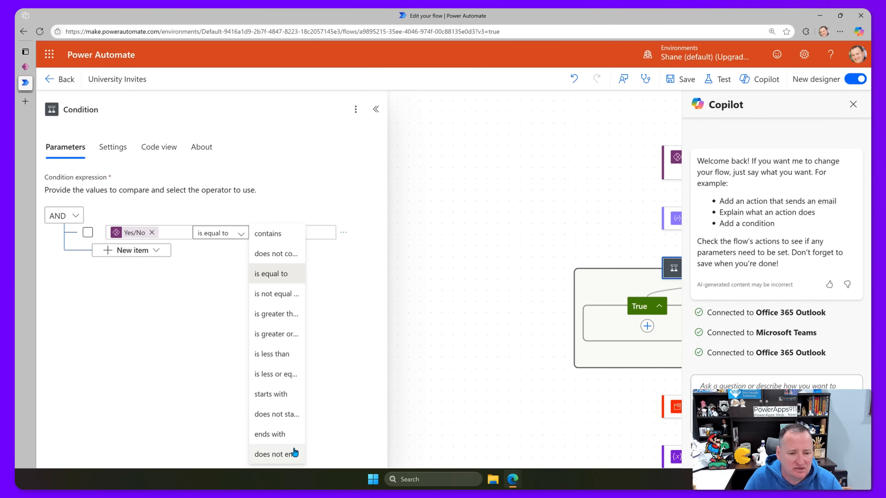
pyautogui.click(326, 271)
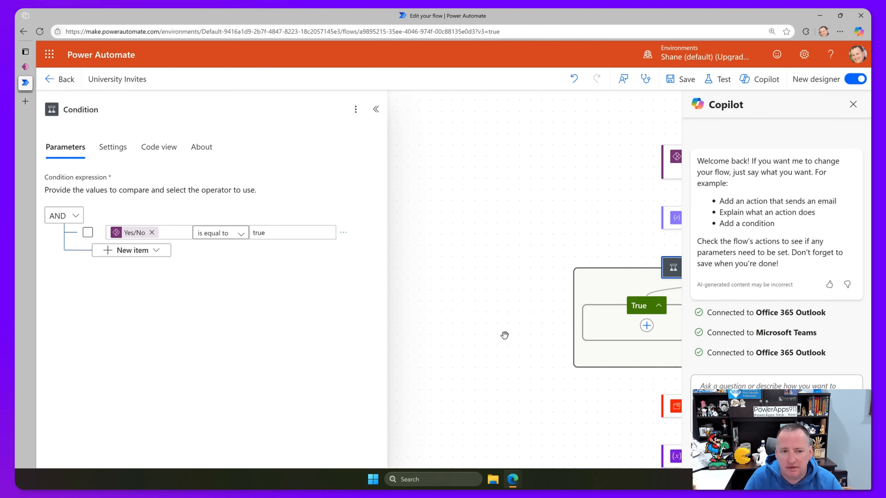
pyautogui.click(853, 105)
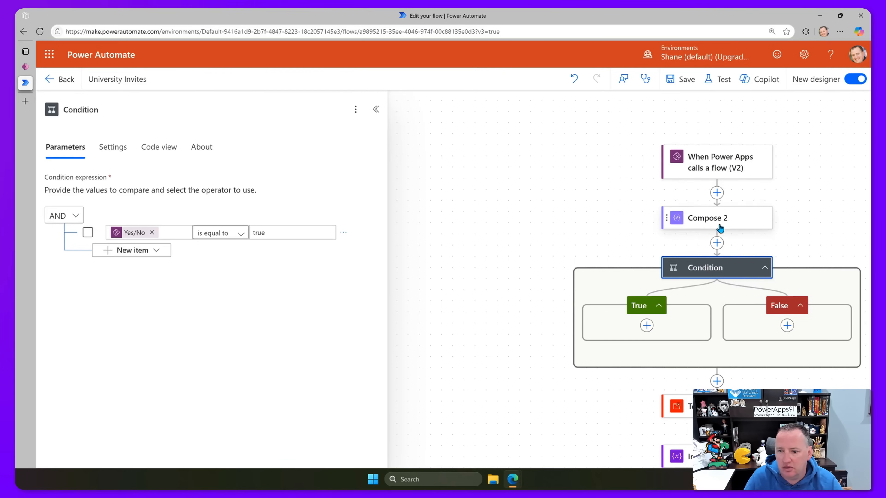
pyautogui.moveTo(617, 251); pyautogui.dragTo(442, 184)
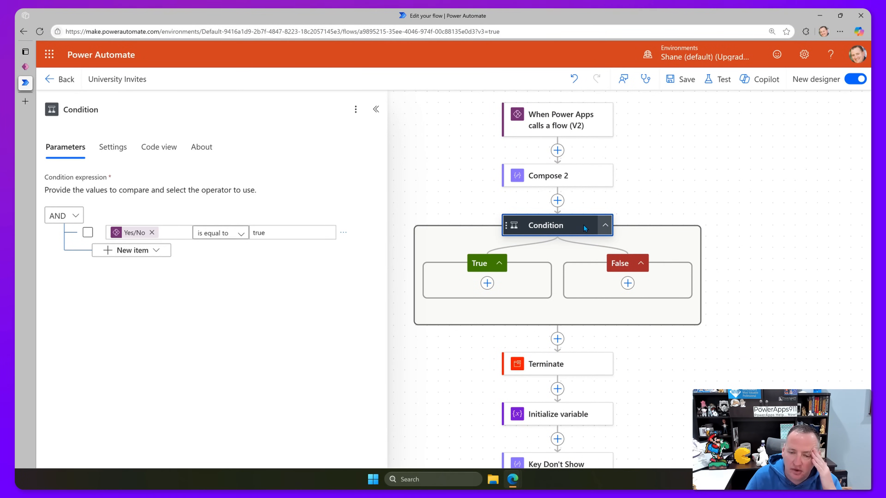
# Add an Office 365 Outlook Send an email (V2) action to the Condition's True branch.
pyautogui.click(487, 283)
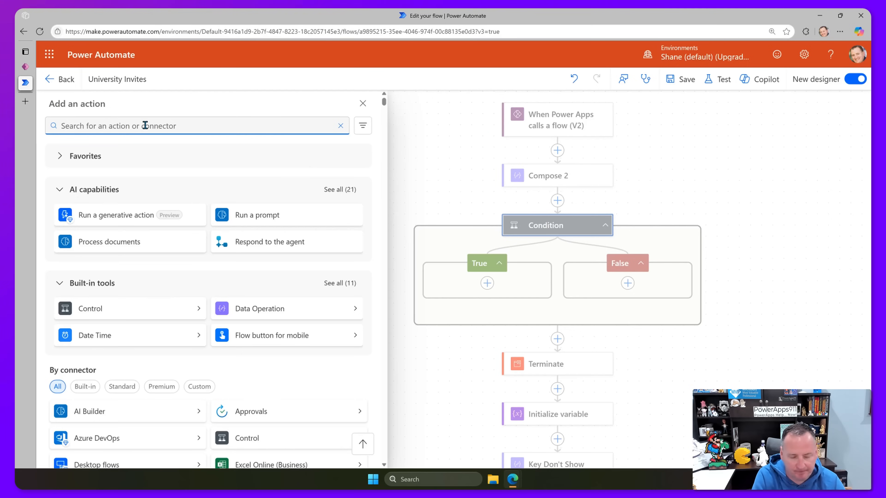
pyautogui.write('outlook')
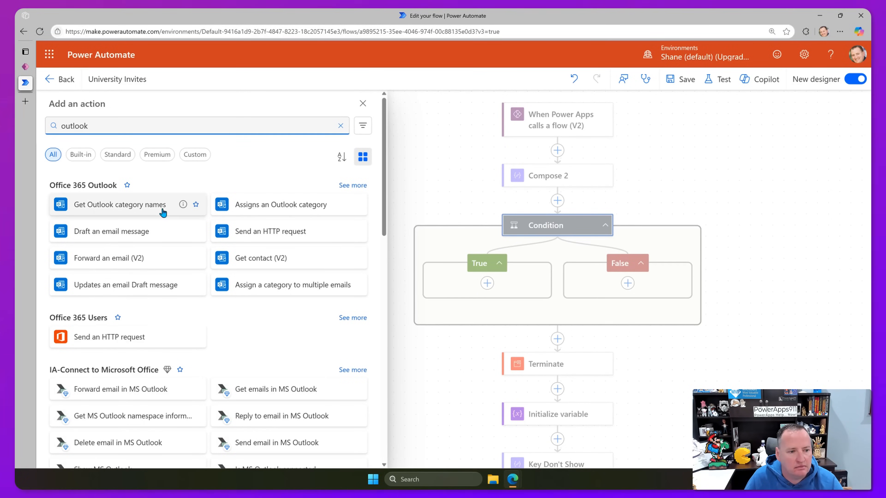
pyautogui.click(348, 188)
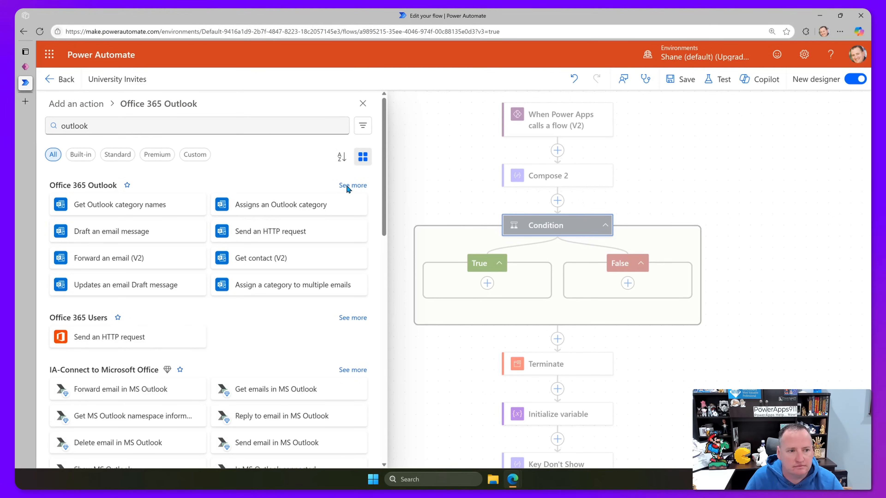
pyautogui.click(130, 266)
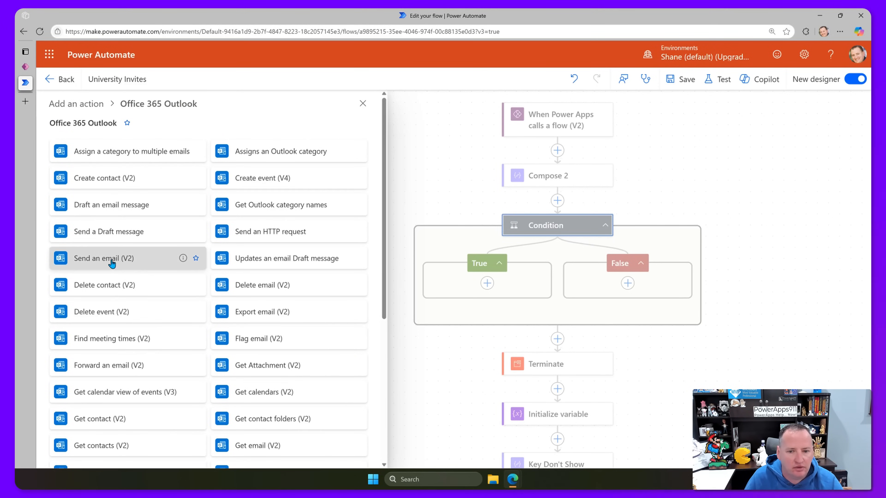
pyautogui.click(203, 192)
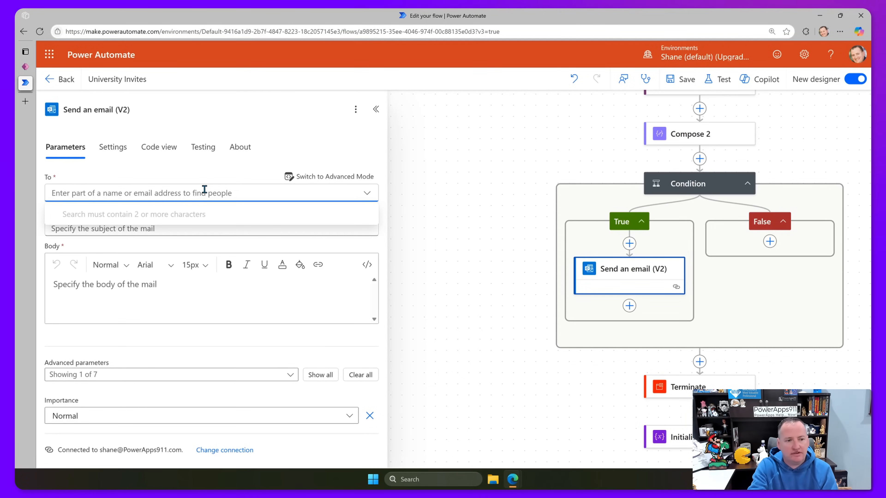
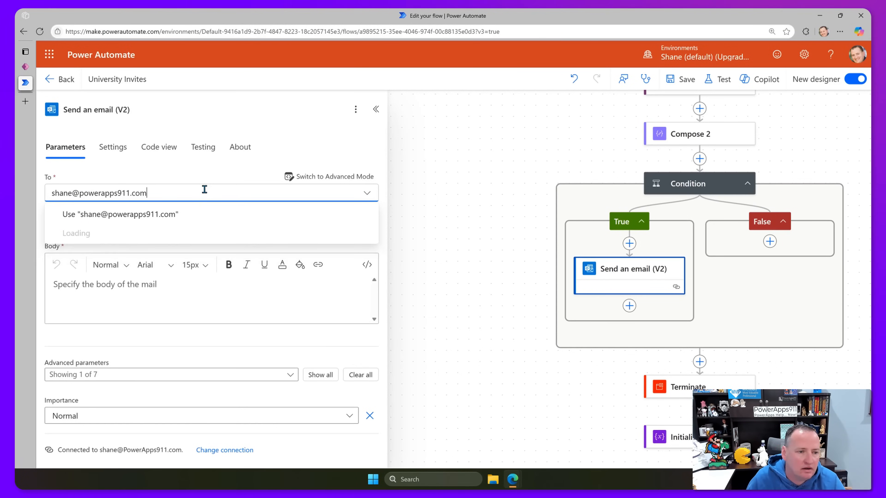
# Enter the fixed recipient's email address in the To field.
pyautogui.press('Return')
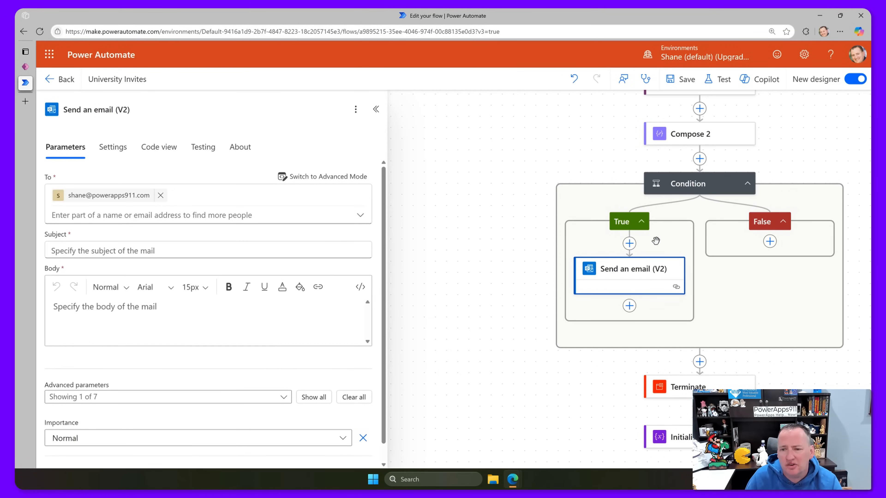
pyautogui.scroll(2, 665, 216)
pyautogui.scroll(-4, 674, 235)
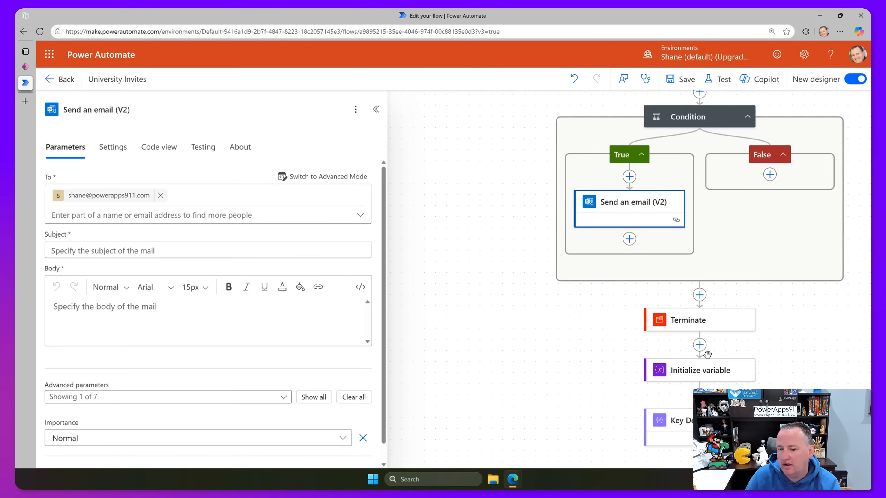
pyautogui.scroll(-7, 706, 354)
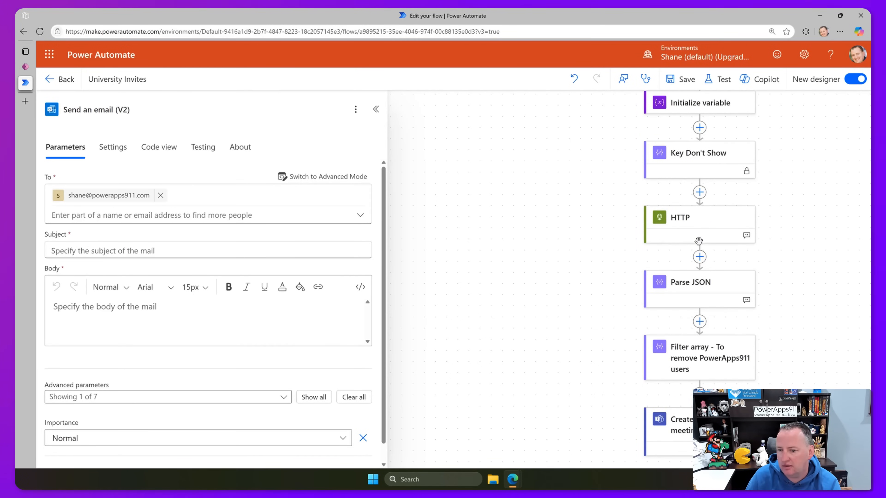
pyautogui.scroll(-4, 715, 349)
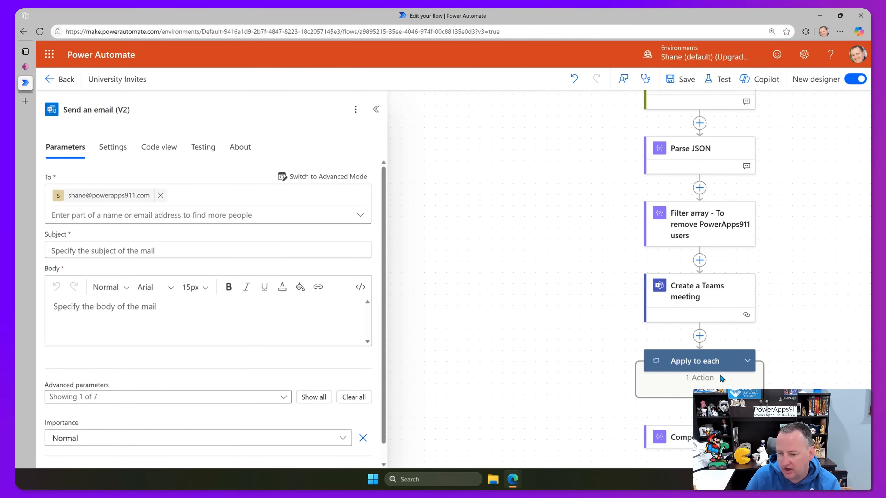
pyautogui.scroll(10, 722, 379)
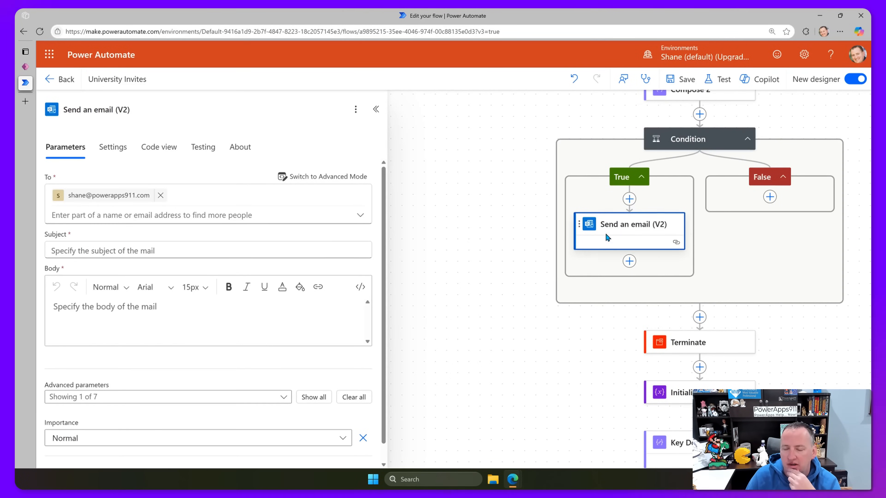
# Fill Subject and Body with the Createevent(V4) Subject and Body dynamic values.
pyautogui.click(116, 250)
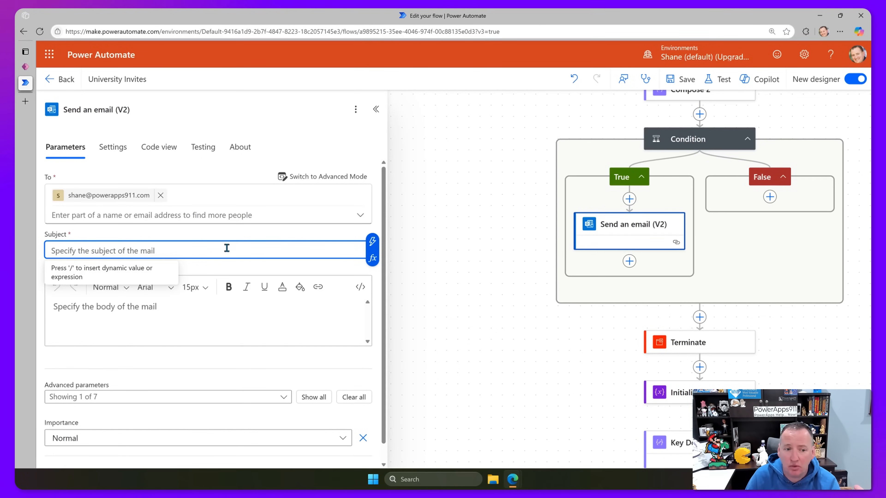
pyautogui.click(372, 242)
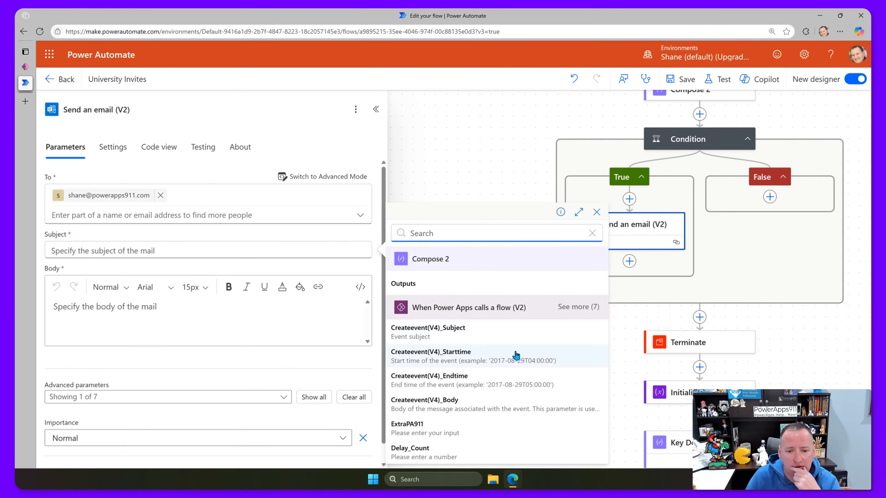
pyautogui.click(465, 332)
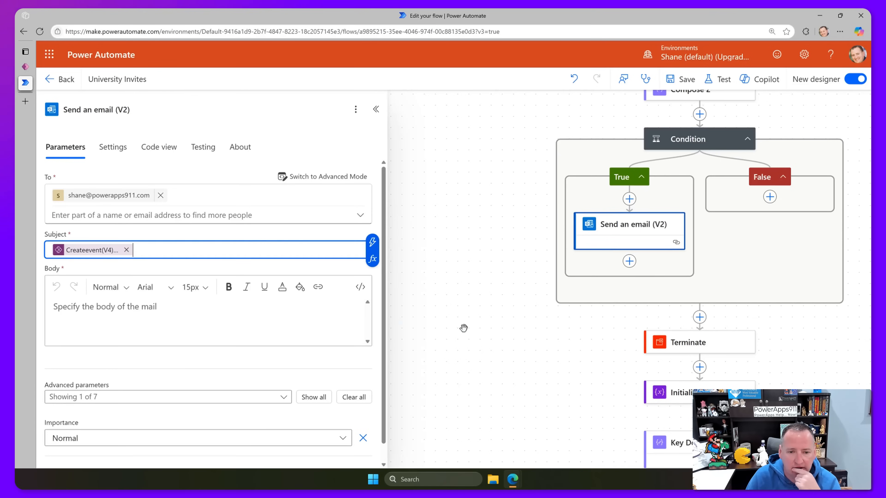
pyautogui.click(190, 311)
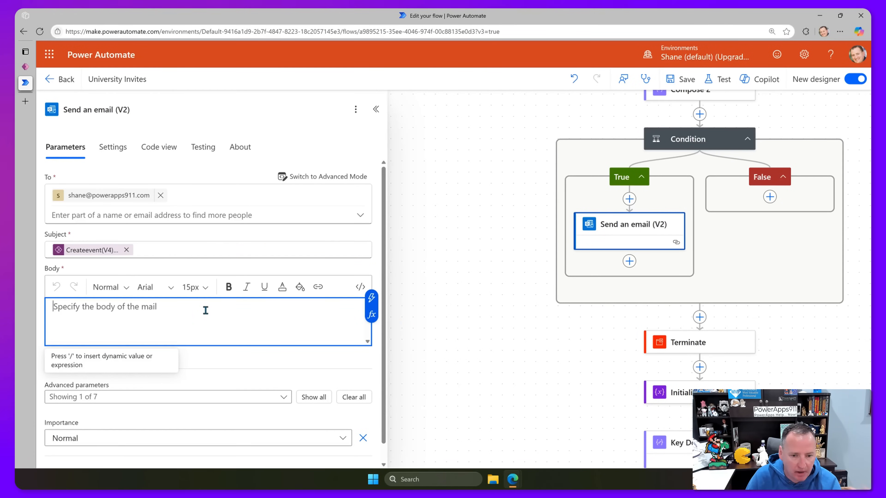
pyautogui.click(372, 298)
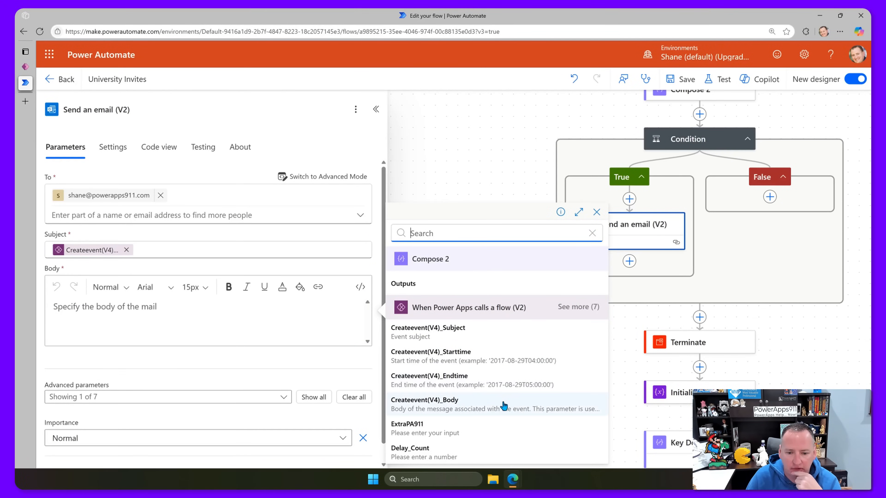
pyautogui.click(460, 404)
pyautogui.scroll(-1, 192, 342)
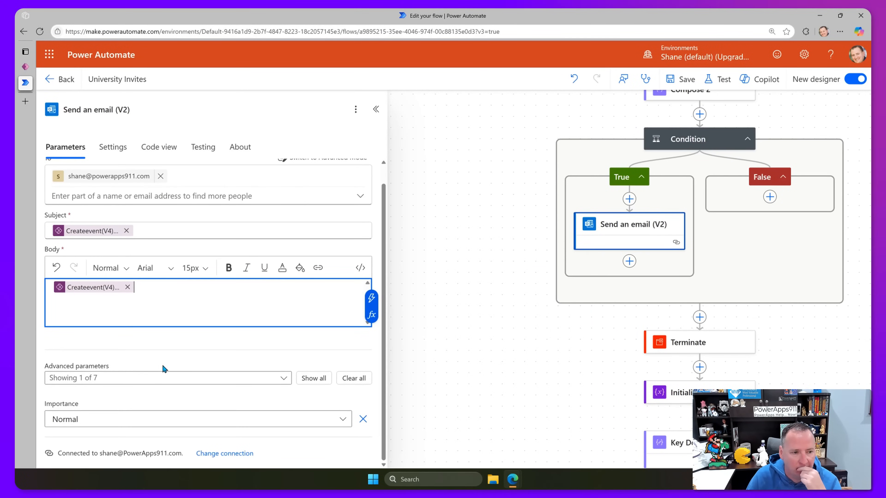
pyautogui.scroll(1, 208, 312)
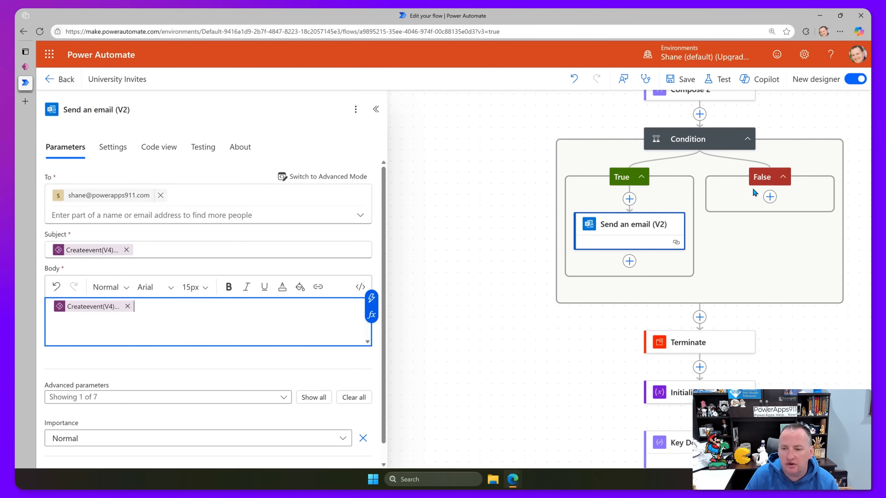
pyautogui.scroll(-5, 720, 355)
pyautogui.scroll(-4, 706, 335)
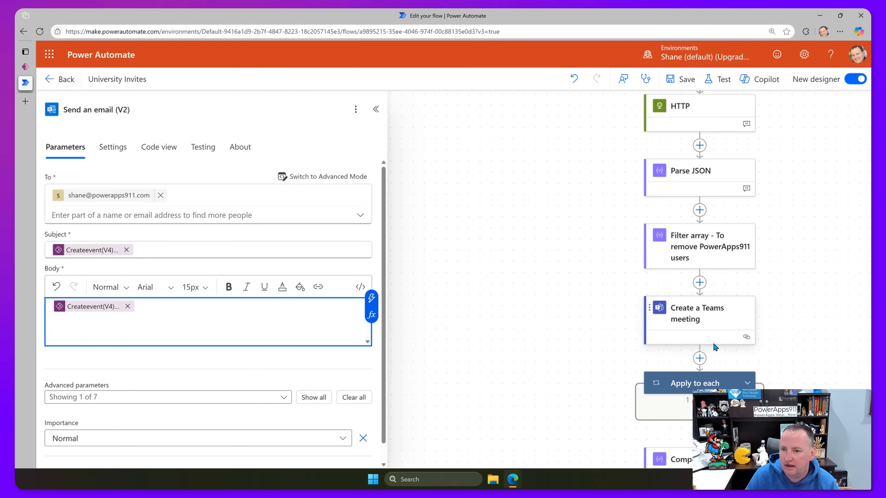
pyautogui.scroll(3, 711, 345)
pyautogui.scroll(4, 678, 330)
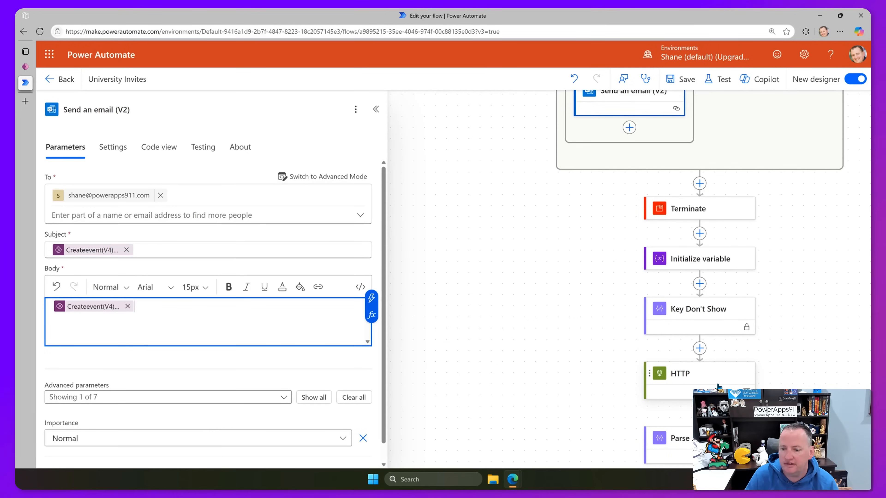
pyautogui.scroll(1, 697, 354)
pyautogui.scroll(4, 731, 354)
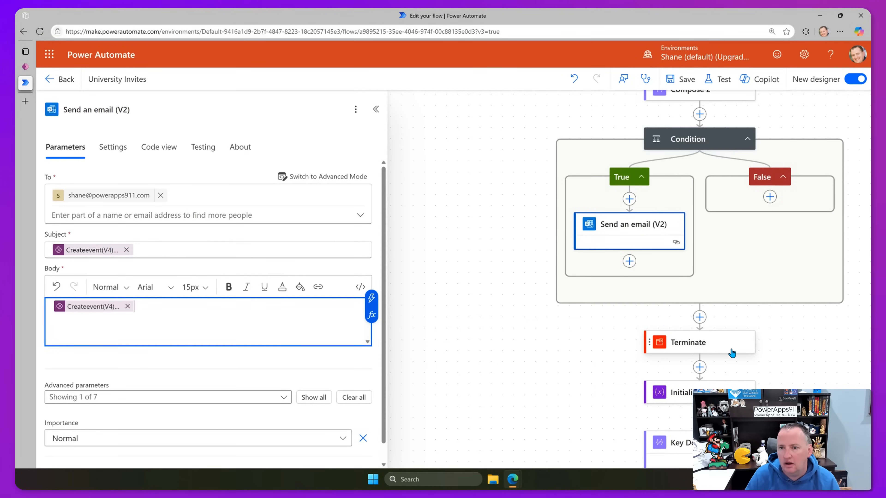
pyautogui.scroll(-6, 730, 348)
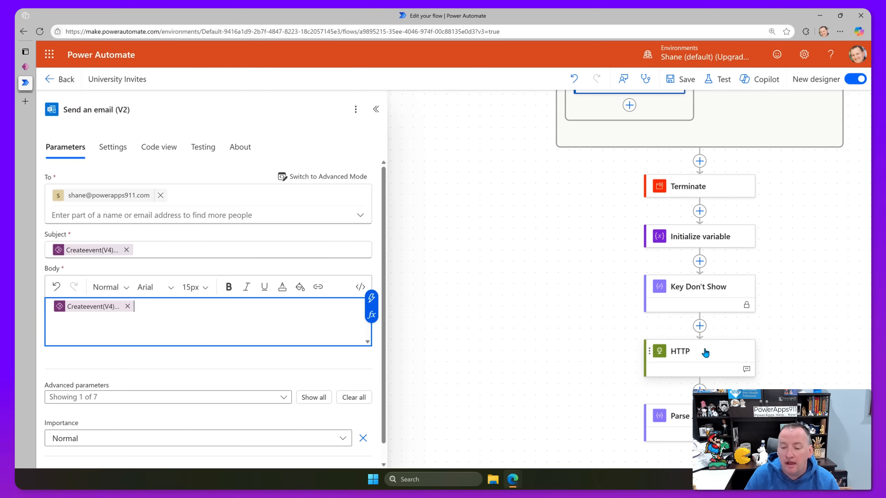
# Open the HTTP step and highlight course ID 1863453 in its Thinkific enrollments URI.
pyautogui.click(703, 357)
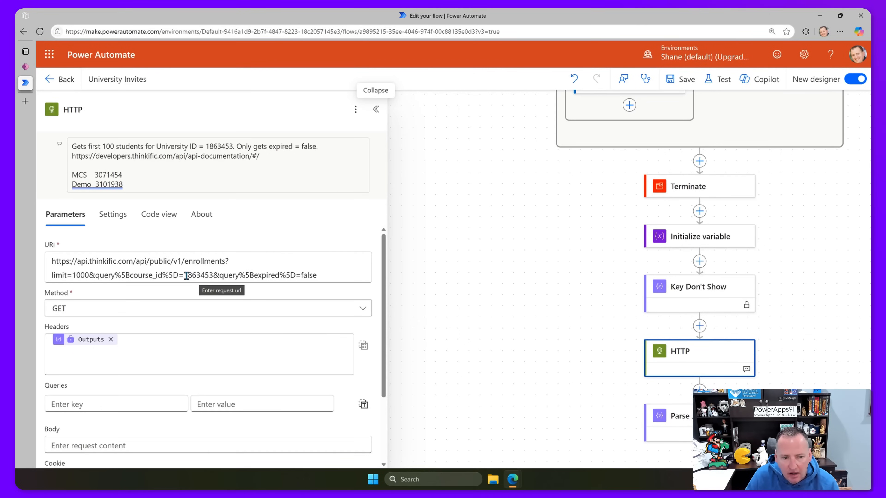
pyautogui.moveTo(185, 275); pyautogui.dragTo(213, 275)
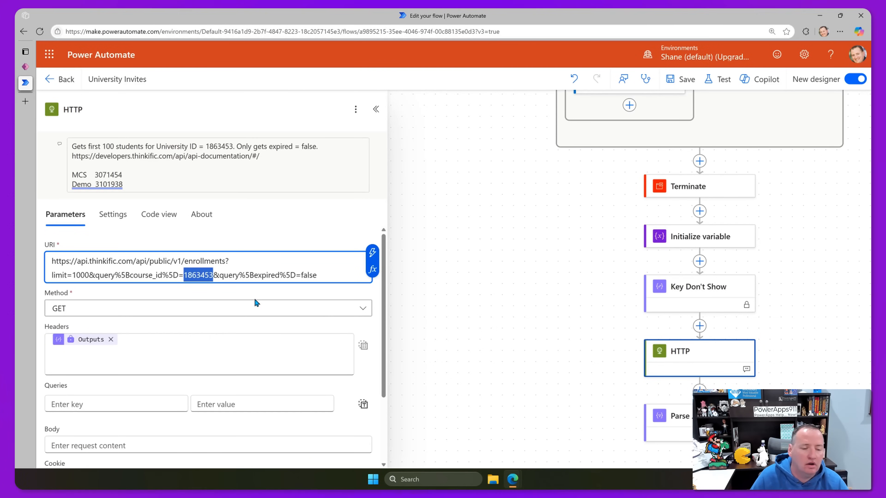
pyautogui.scroll(8, 643, 281)
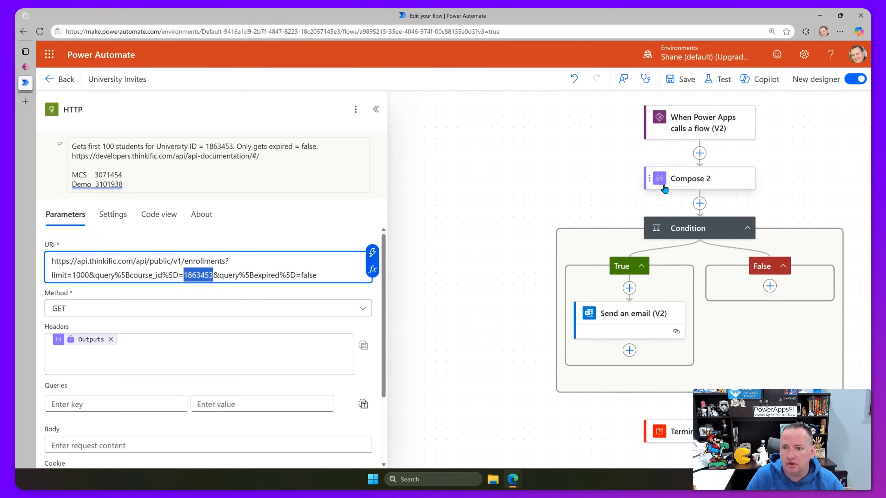
# Add a text input named CourseID to the Power Apps trigger.
pyautogui.click(677, 169)
pyautogui.click(71, 378)
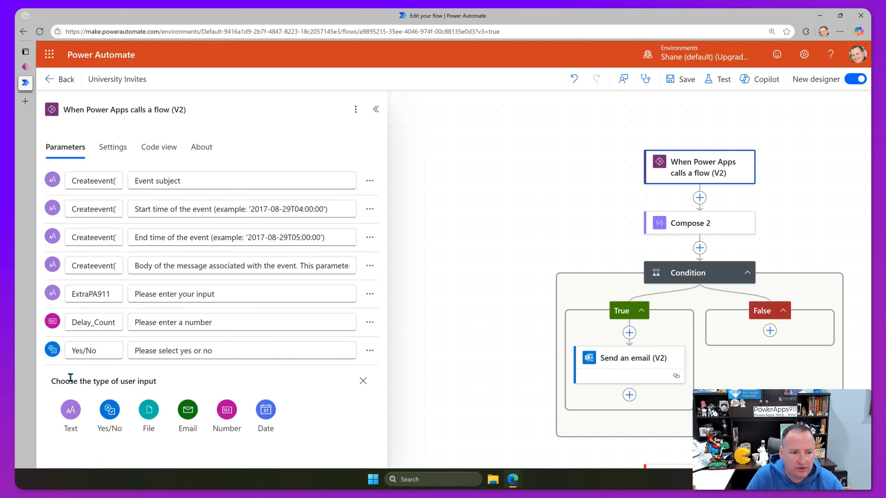
pyautogui.click(71, 410)
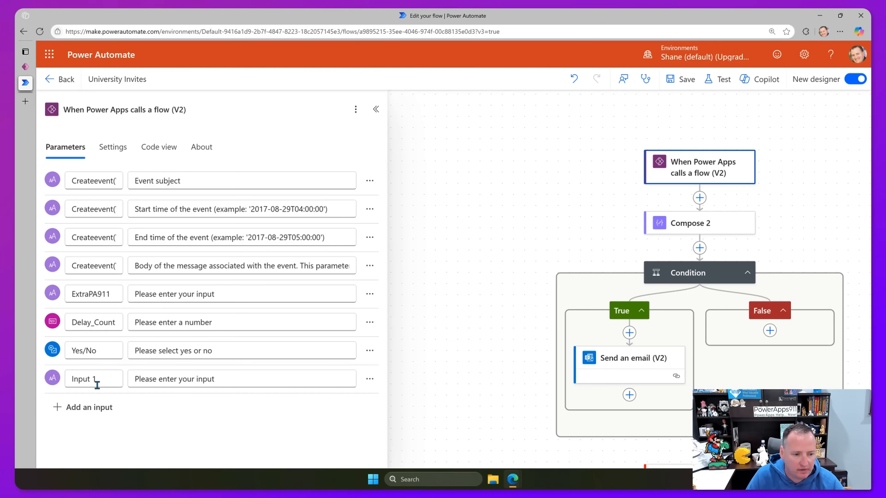
pyautogui.tripleClick(106, 381)
pyautogui.write('Cours')
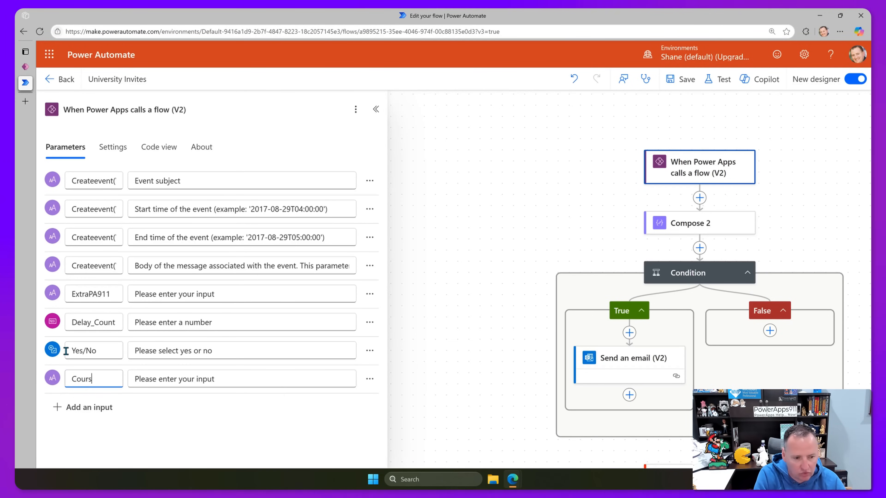
pyautogui.write('eID')
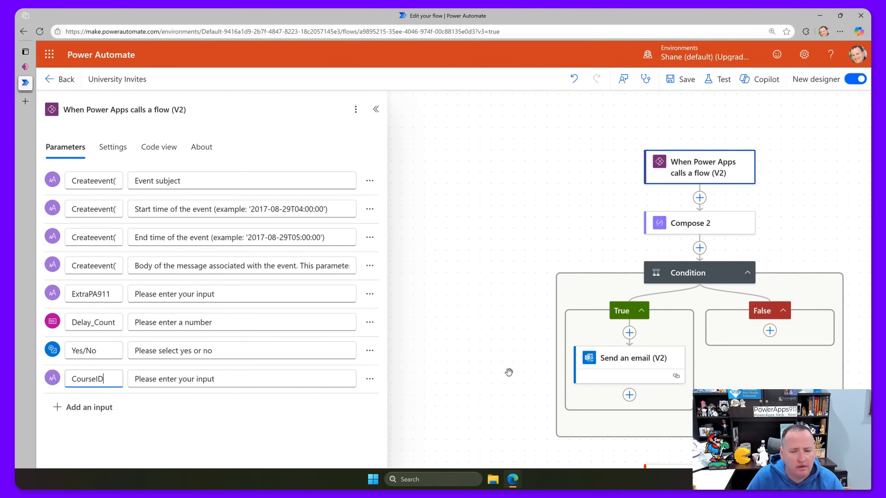
# In the HTTP step's URI, replace the hard-coded 1863453 with the CourseID dynamic value.
pyautogui.scroll(-8, 644, 277)
pyautogui.click(677, 359)
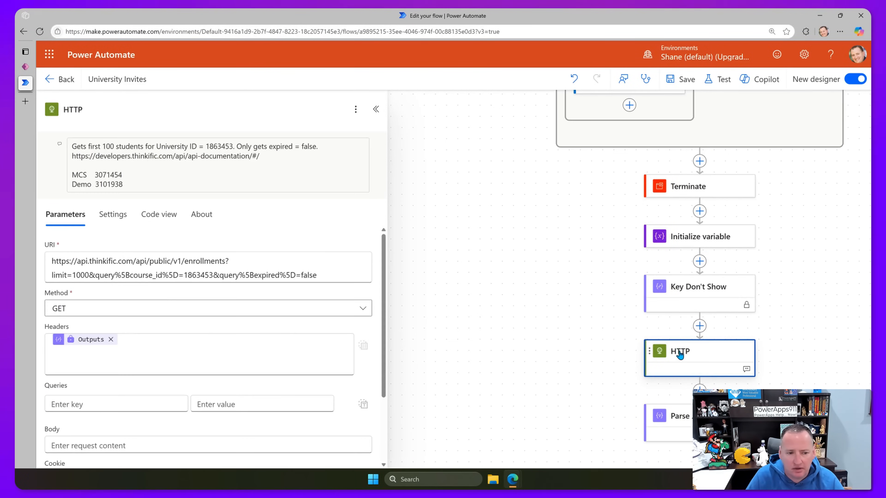
pyautogui.moveTo(183, 274); pyautogui.dragTo(214, 274)
pyautogui.press('BackSpace')
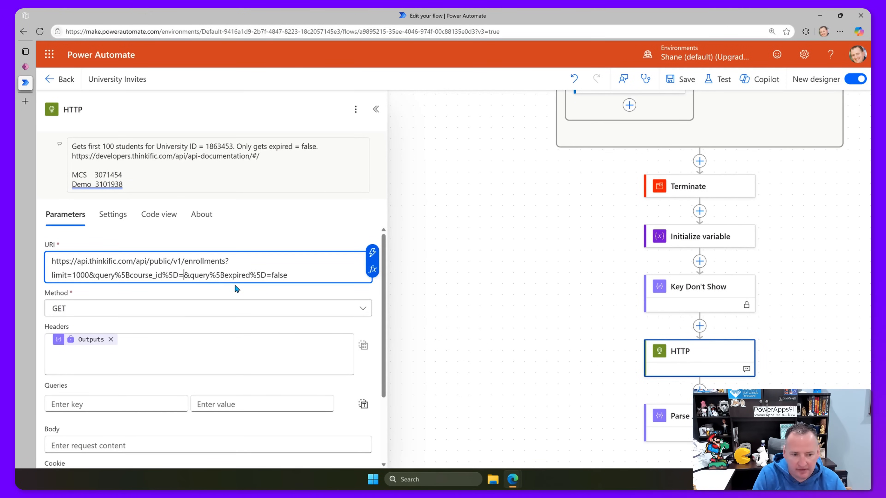
pyautogui.click(373, 255)
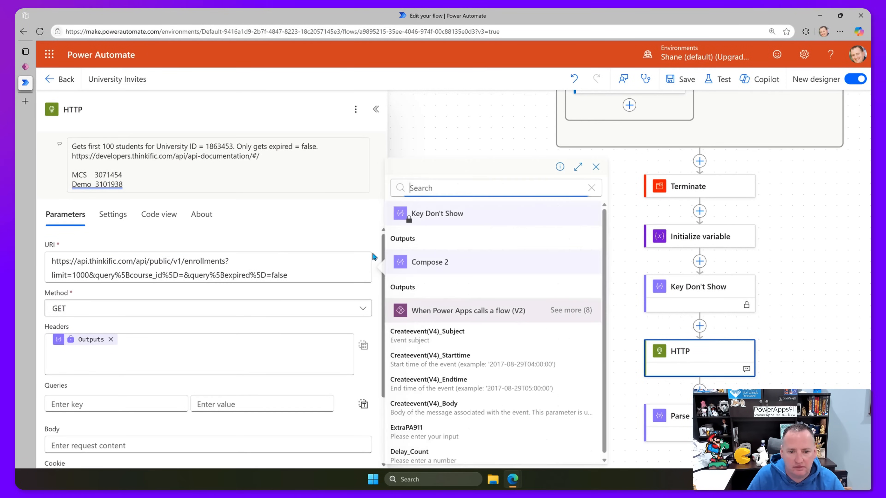
pyautogui.click(581, 311)
pyautogui.scroll(-2, 508, 323)
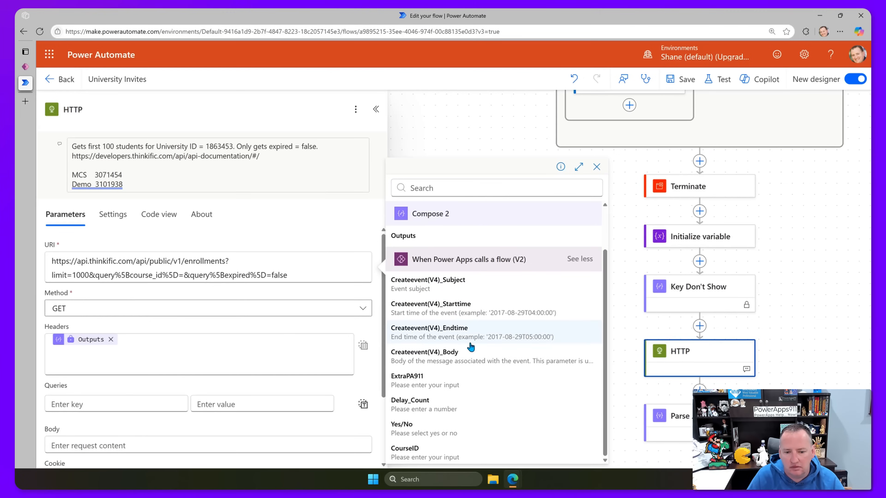
pyautogui.click(423, 454)
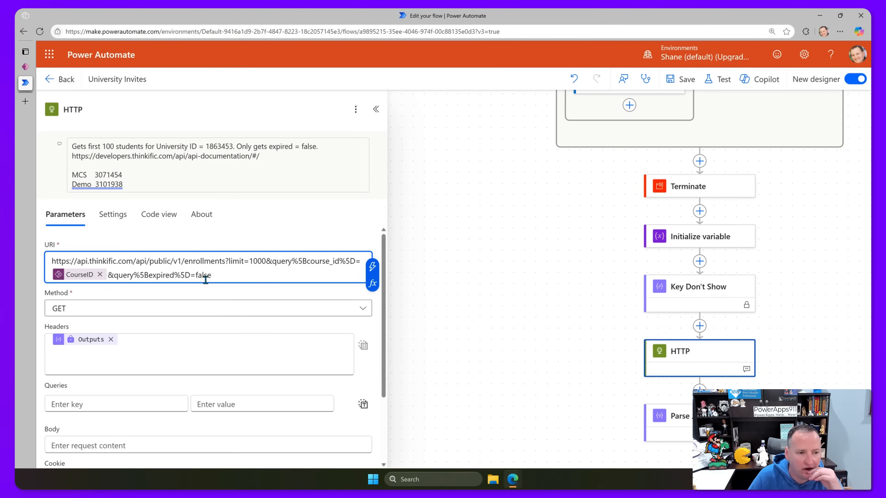
pyautogui.scroll(-1, 190, 290)
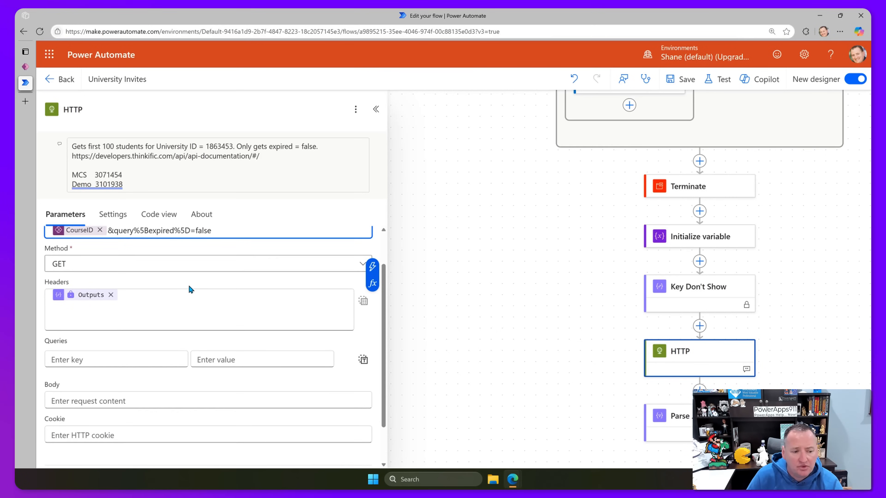
pyautogui.scroll(1, 177, 285)
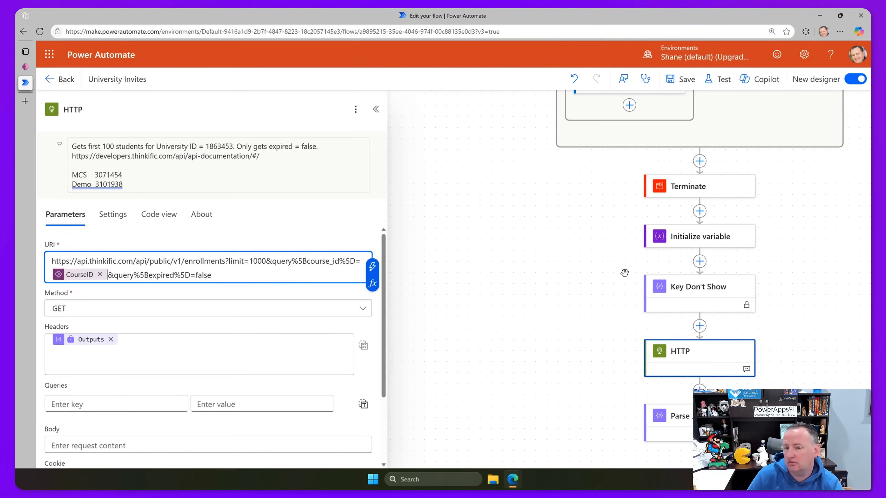
pyautogui.moveTo(597, 261); pyautogui.dragTo(499, 169)
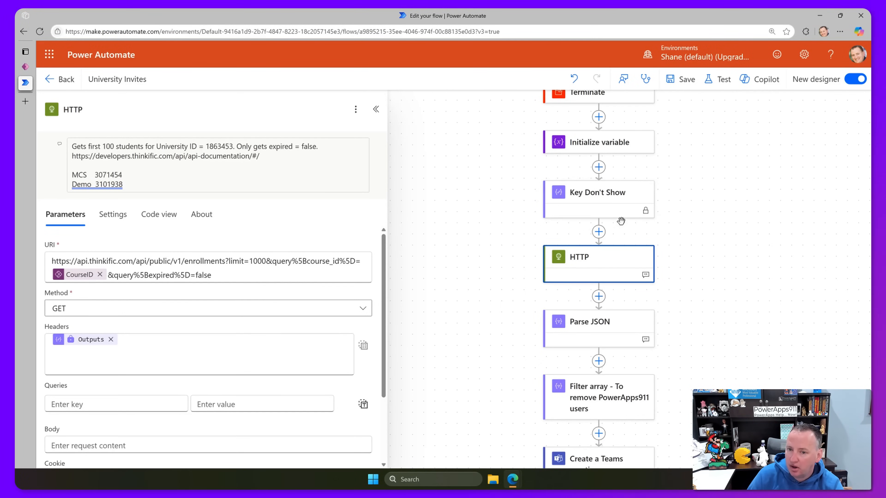
# Show Compose 2's Settings with Secure inputs off, then pan to the block above Terminate.
pyautogui.scroll(10, 617, 207)
pyautogui.click(606, 178)
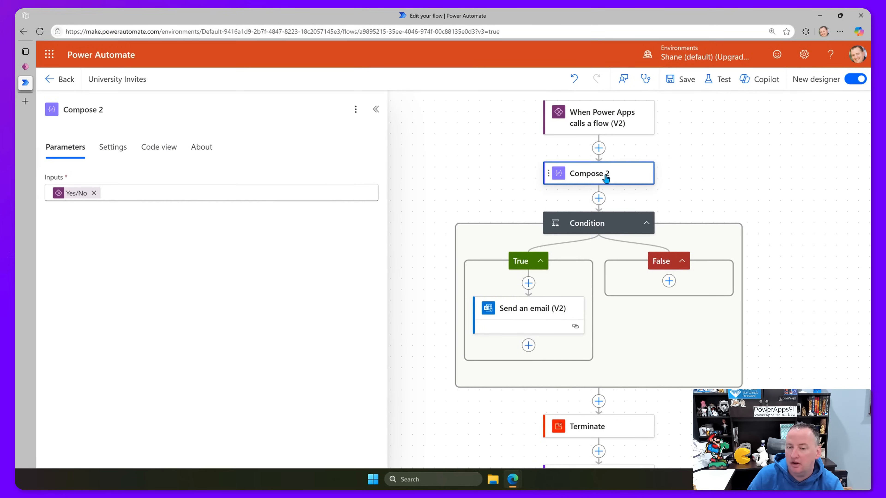
pyautogui.click(120, 148)
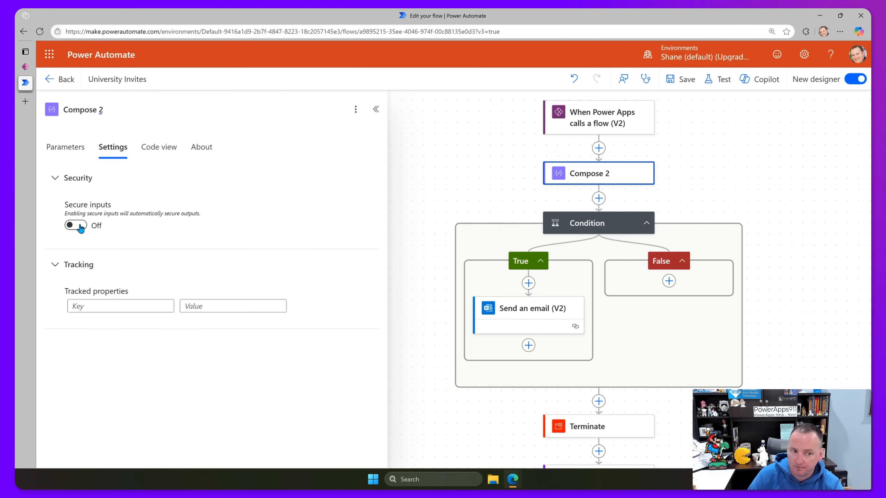
pyautogui.scroll(-5, 676, 339)
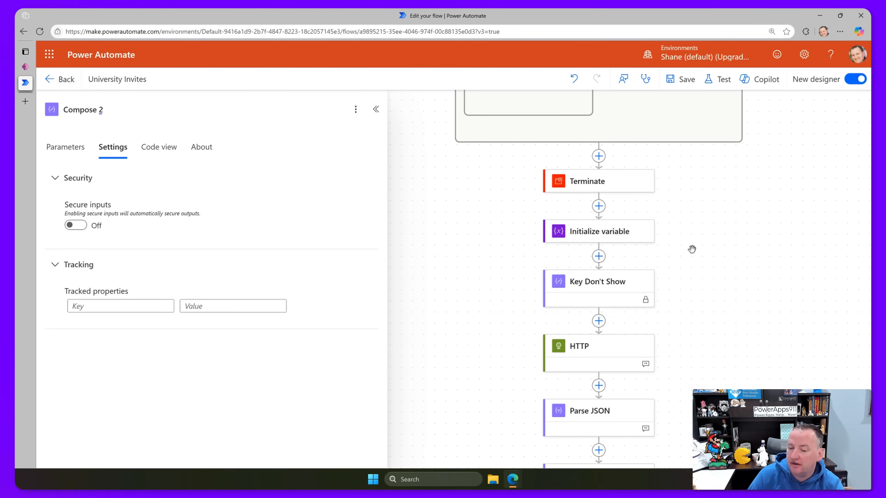
pyautogui.scroll(-2, 692, 249)
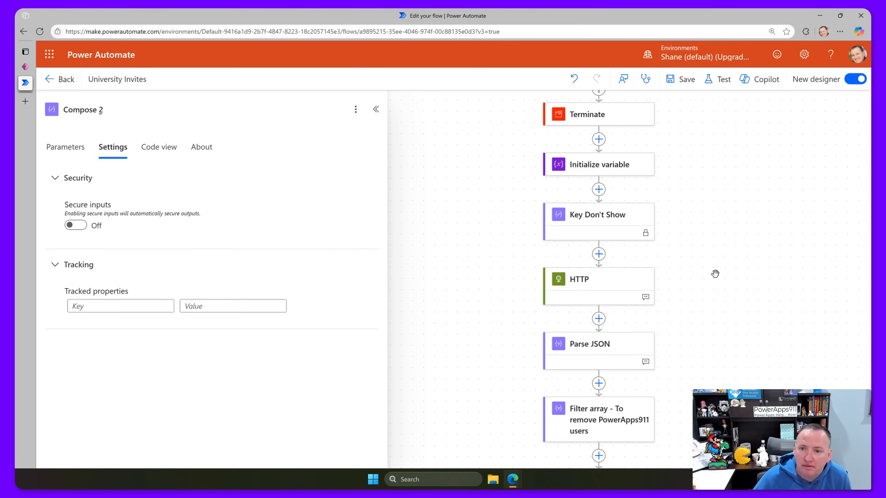
pyautogui.moveTo(699, 196); pyautogui.dragTo(695, 273)
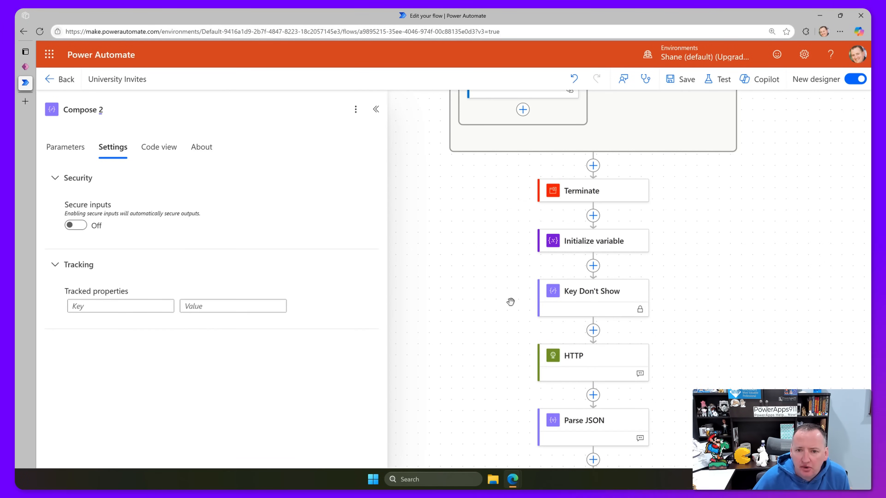
pyautogui.scroll(-3, 506, 307)
pyautogui.click(596, 279)
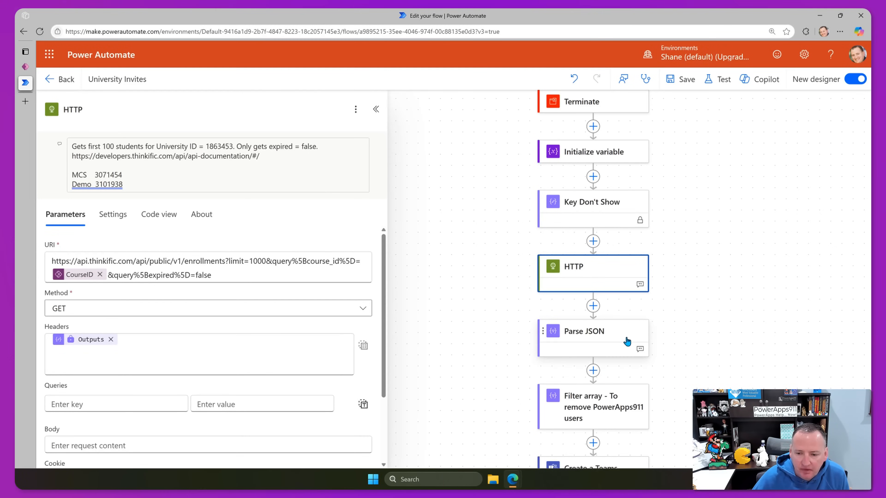
pyautogui.scroll(-1, 622, 337)
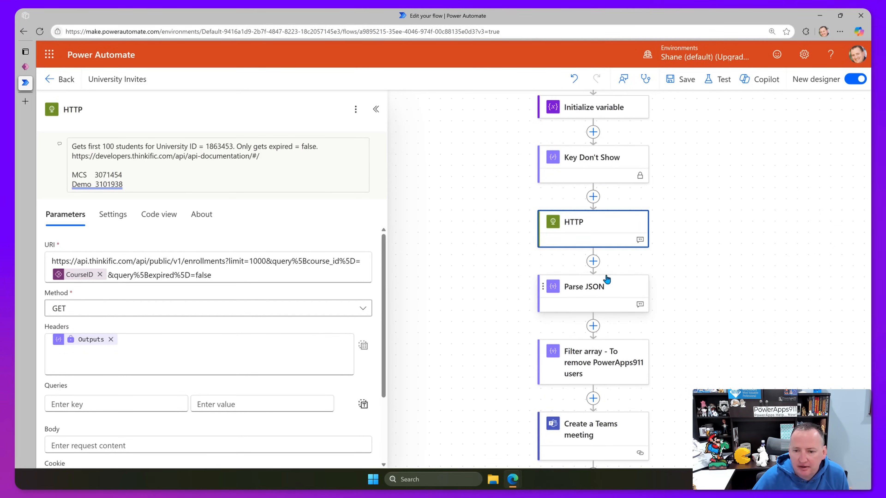
pyautogui.click(611, 295)
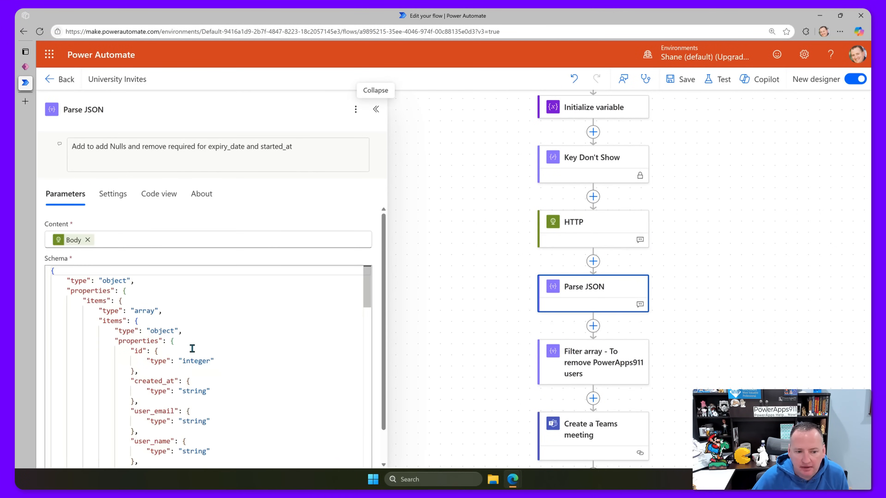
pyautogui.scroll(-2, 209, 349)
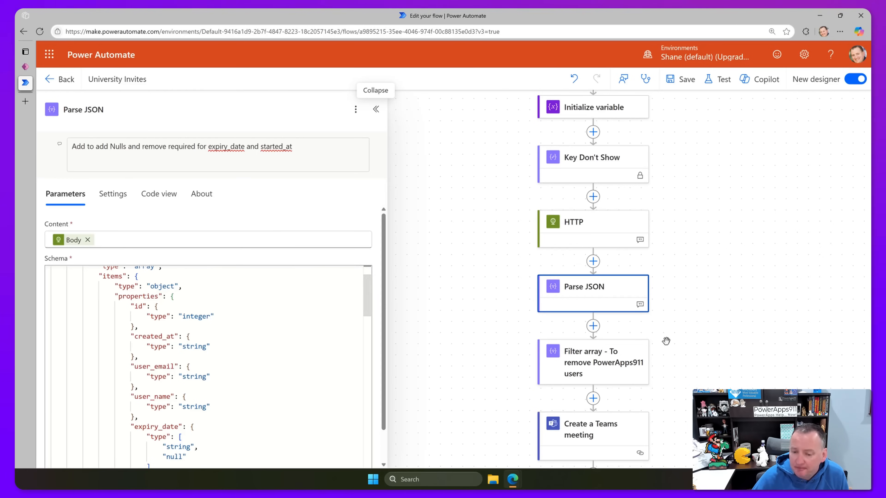
pyautogui.scroll(-1, 645, 352)
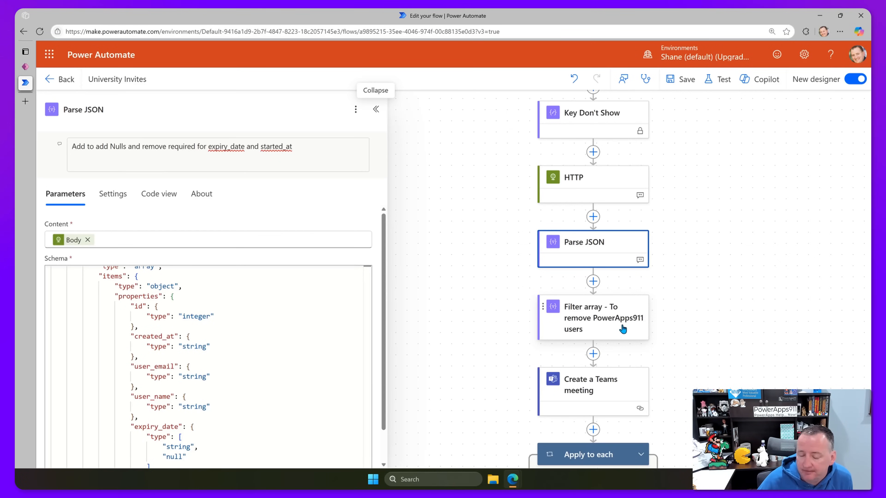
pyautogui.scroll(-2, 623, 329)
pyautogui.scroll(-1, 615, 311)
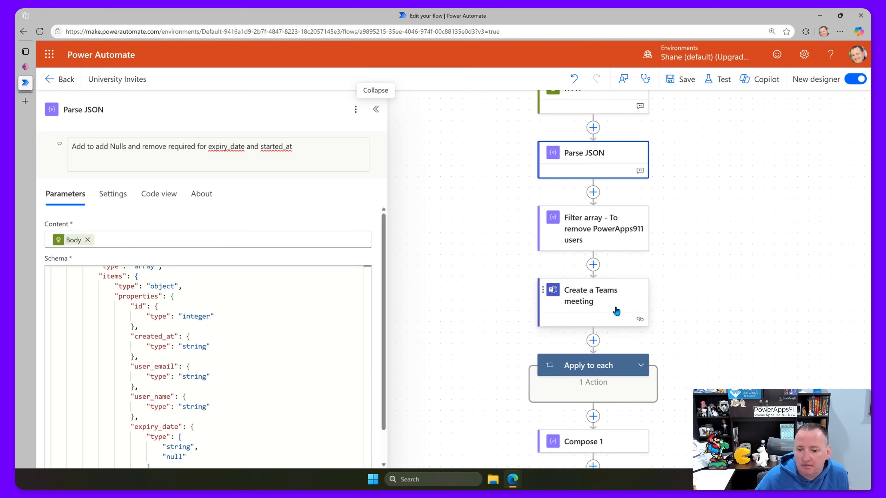
pyautogui.scroll(1, 628, 326)
pyautogui.scroll(2, 648, 300)
pyautogui.scroll(6, 654, 279)
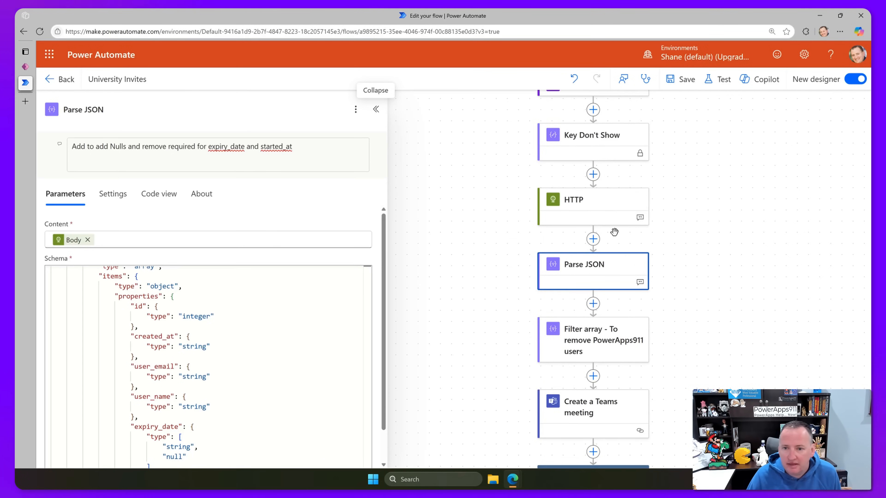
# Collapse the Parse JSON panel and zoom out until the entire flow fits on screen.
pyautogui.scroll(2, 666, 248)
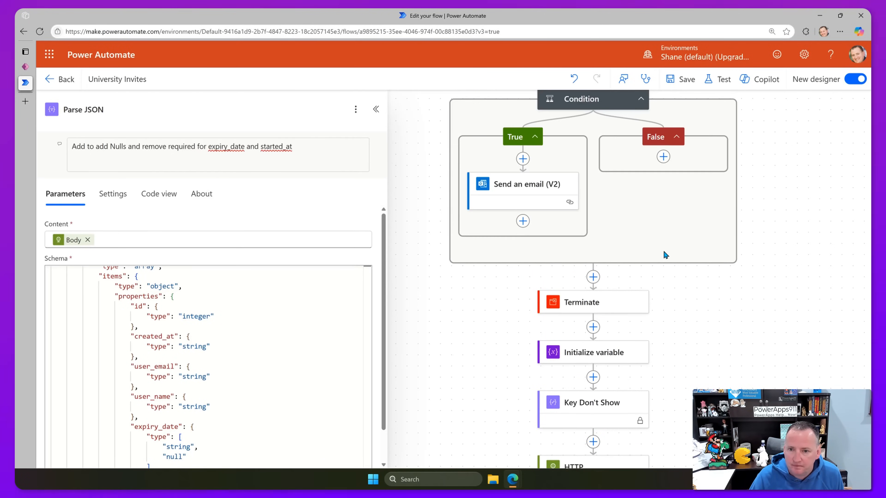
pyautogui.scroll(2, 654, 266)
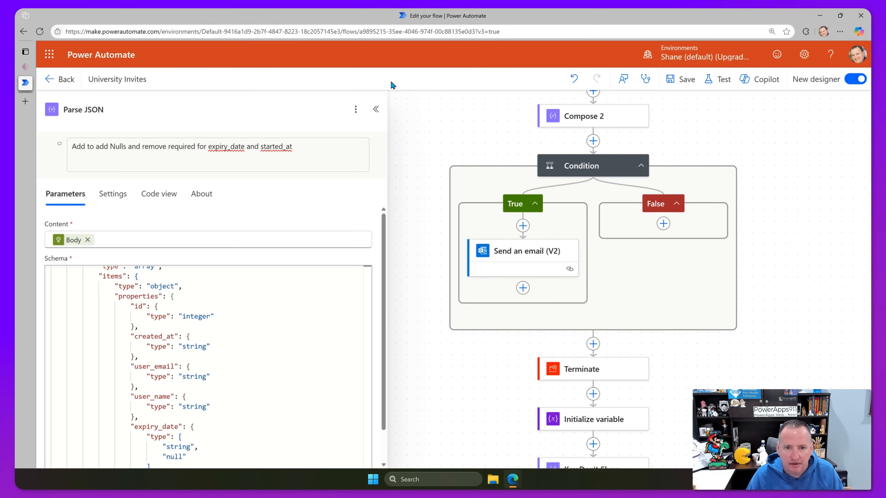
pyautogui.click(376, 109)
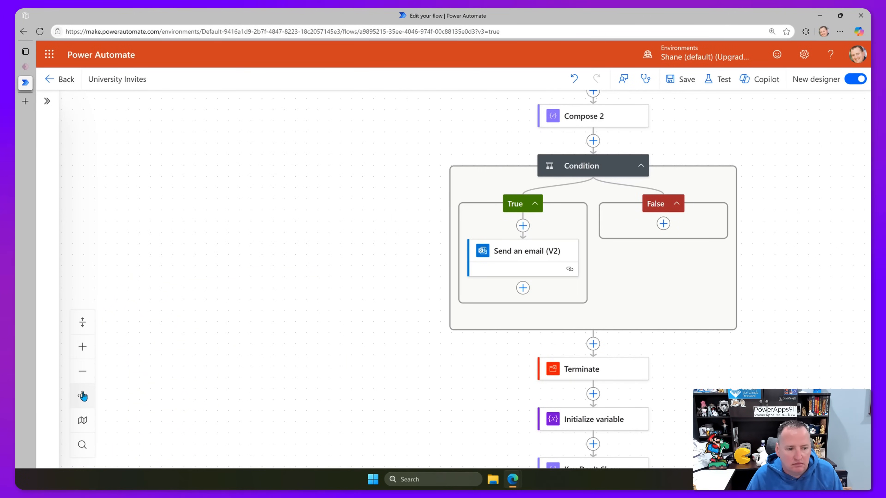
pyautogui.click(83, 371)
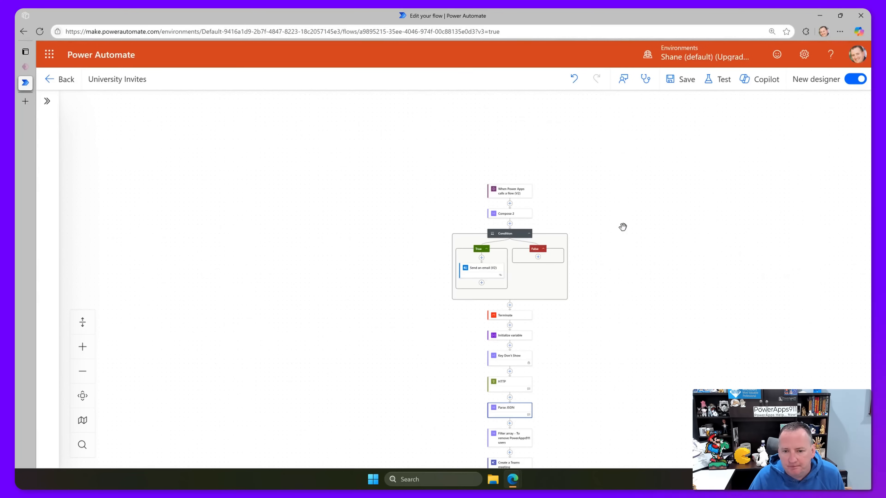
pyautogui.scroll(-1, 614, 227)
# Move Condition below Filter array, and Terminate between Condition and Create a Teams meeting.
pyautogui.moveTo(508, 193); pyautogui.dragTo(492, 413)
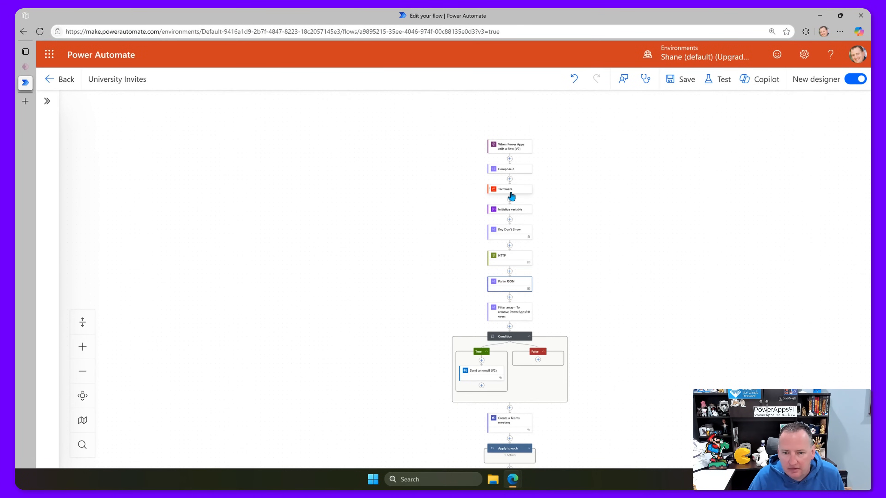
pyautogui.moveTo(511, 193); pyautogui.dragTo(504, 405)
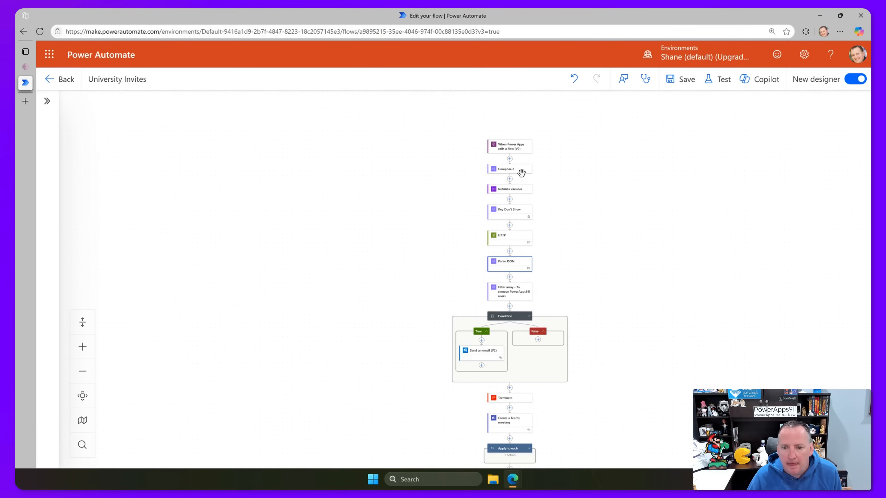
pyautogui.scroll(-1, 510, 286)
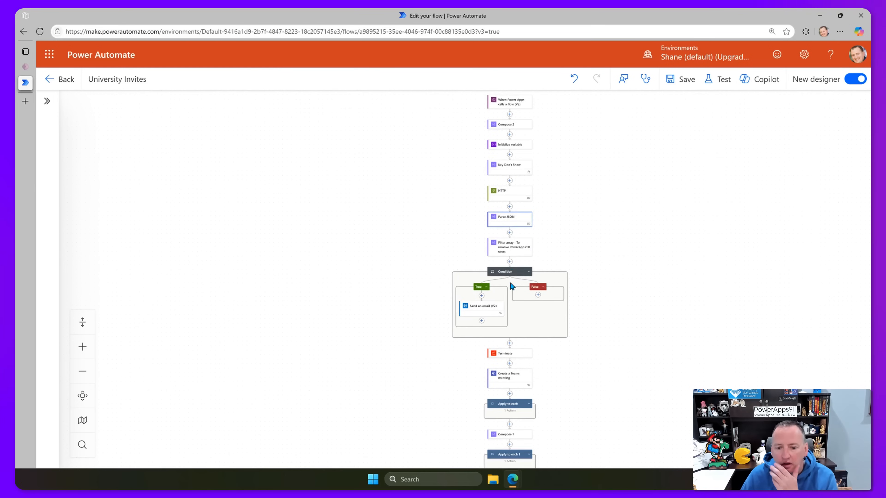
pyautogui.scroll(-1, 511, 286)
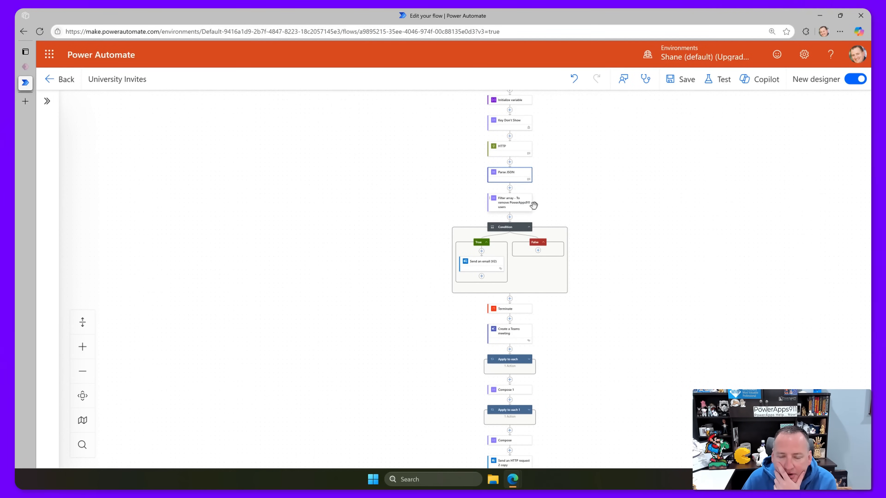
pyautogui.scroll(5, 593, 243)
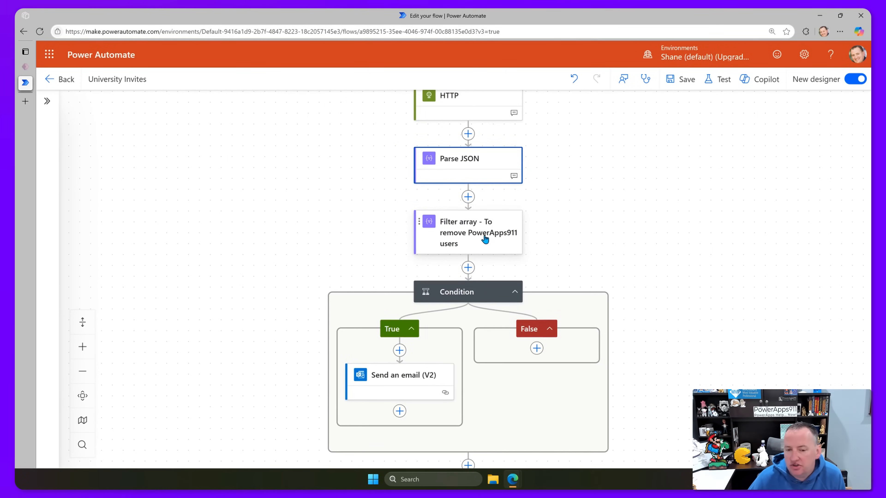
pyautogui.scroll(-8, 623, 247)
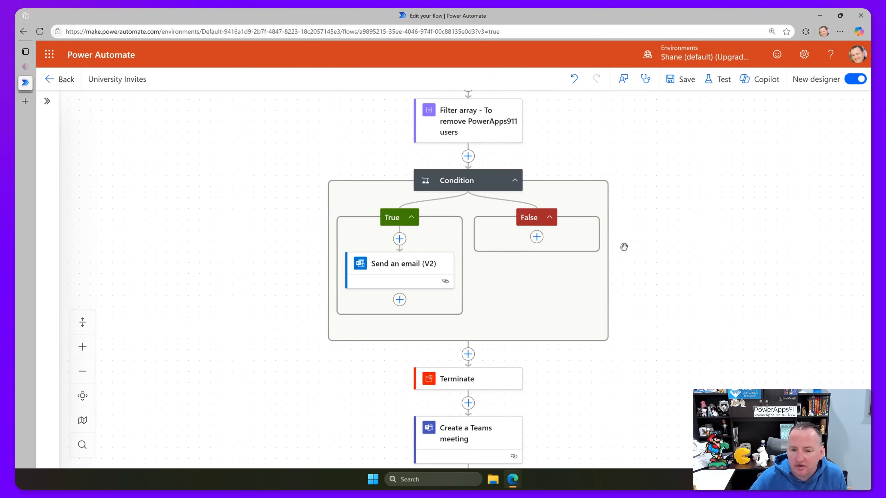
pyautogui.scroll(-3, 613, 246)
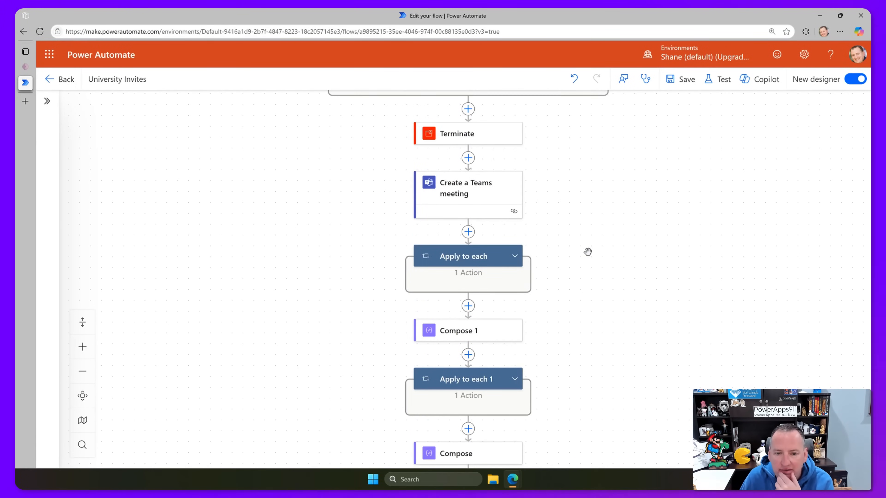
# Expand the Apply to each loop and inspect its Append to array variable step.
pyautogui.click(514, 256)
pyautogui.click(480, 315)
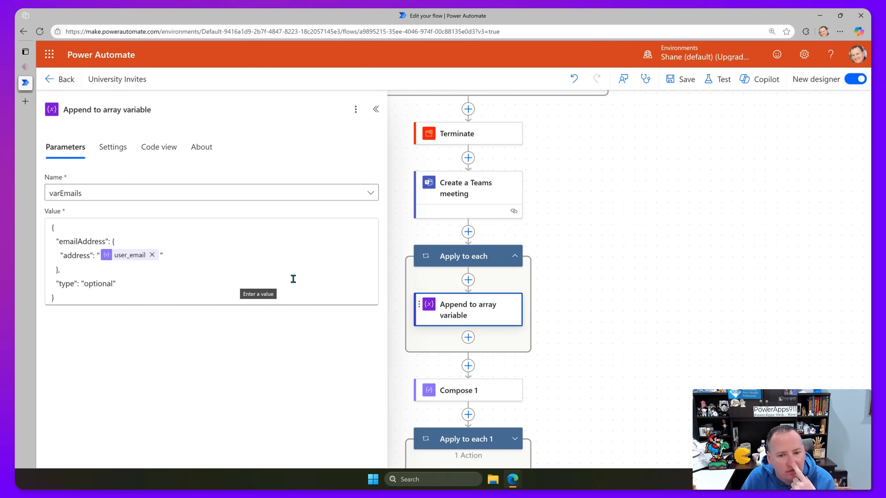
pyautogui.scroll(3, 546, 279)
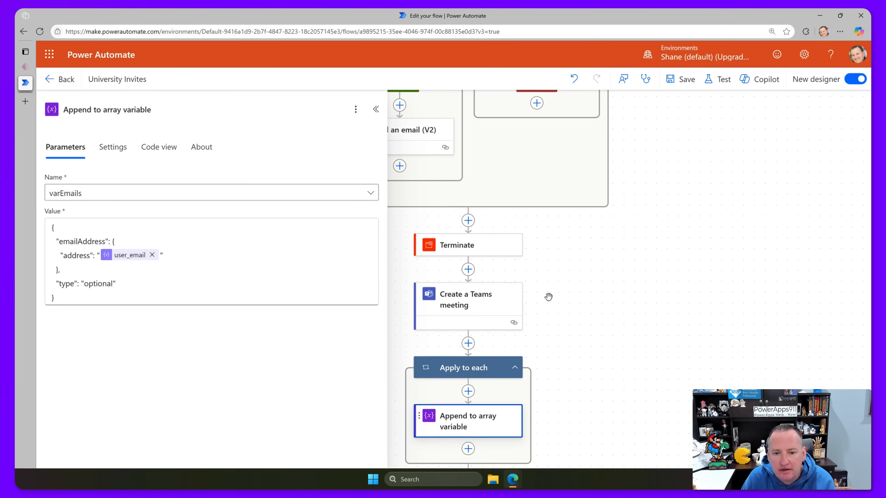
pyautogui.scroll(-1, 457, 283)
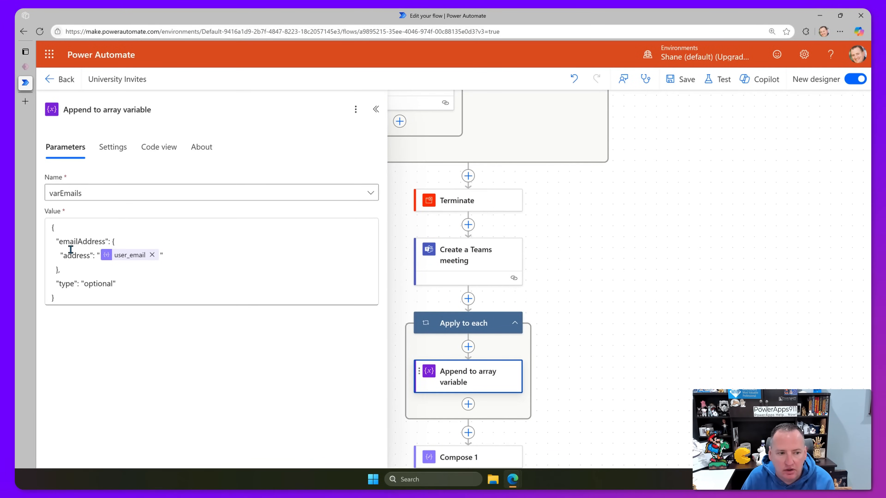
pyautogui.scroll(3, 518, 266)
pyautogui.hscroll(-3, 518, 267)
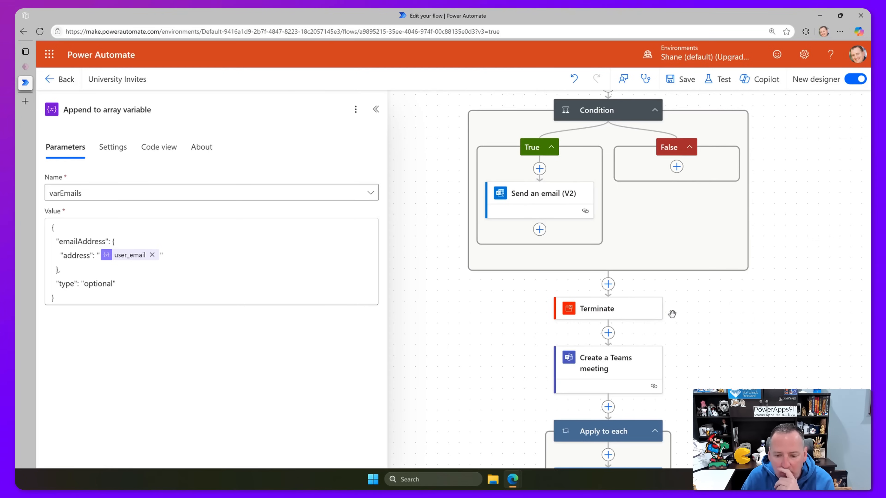
pyautogui.scroll(-2, 724, 314)
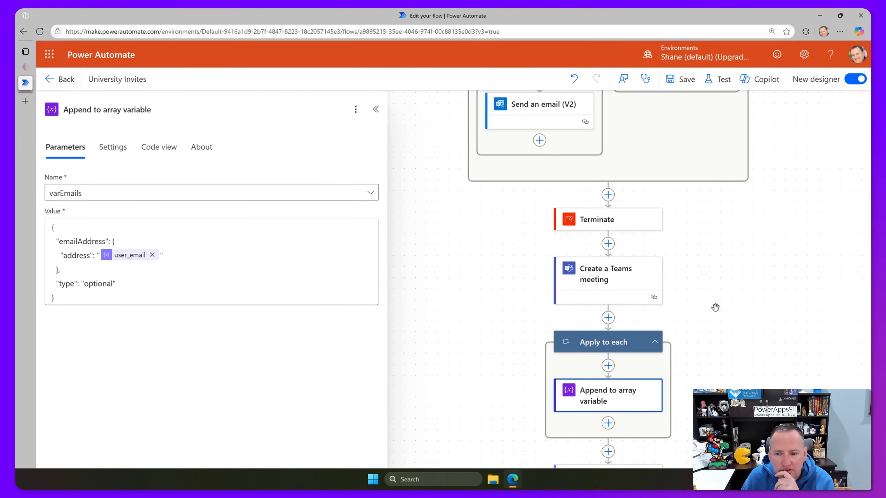
pyautogui.scroll(1, 711, 304)
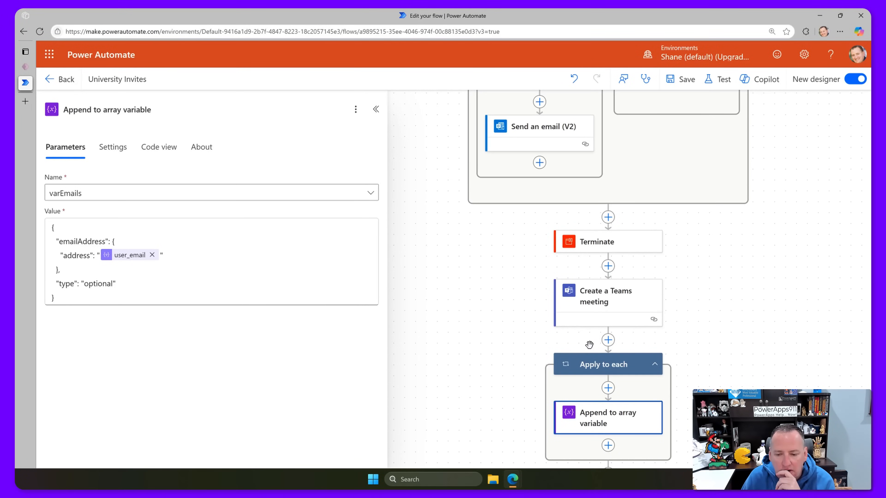
# Show the Apply to each loop's settings, looping over Body, and its options menu.
pyautogui.click(655, 366)
pyautogui.click(655, 366)
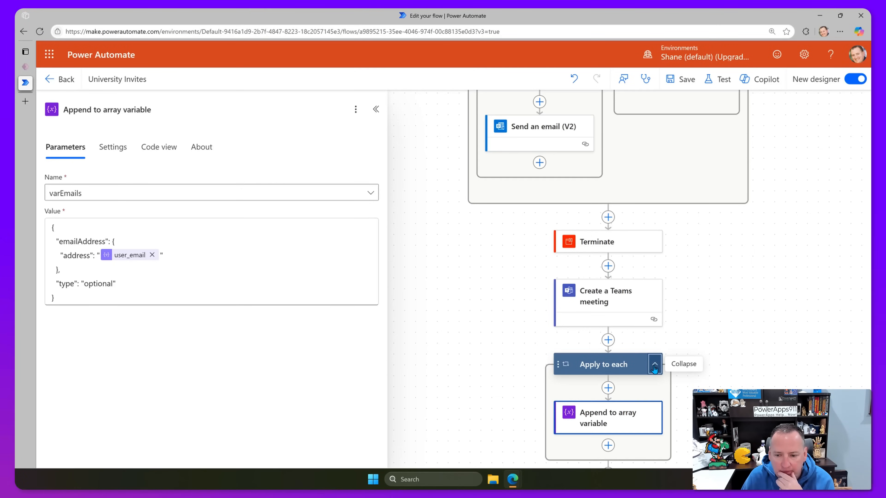
pyautogui.click(611, 366)
pyautogui.click(355, 109)
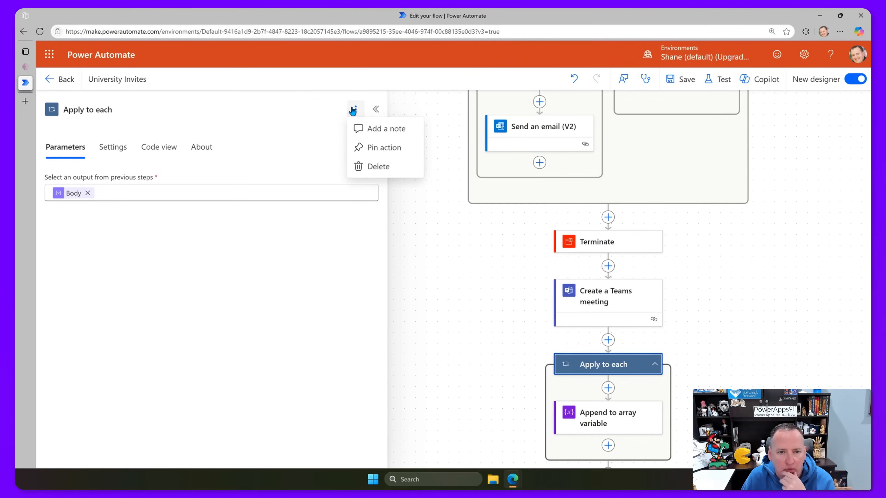
# Copy the entire Apply to each loop and paste it at the top of the True branch.
pyautogui.click(610, 370)
pyautogui.rightClick(610, 368)
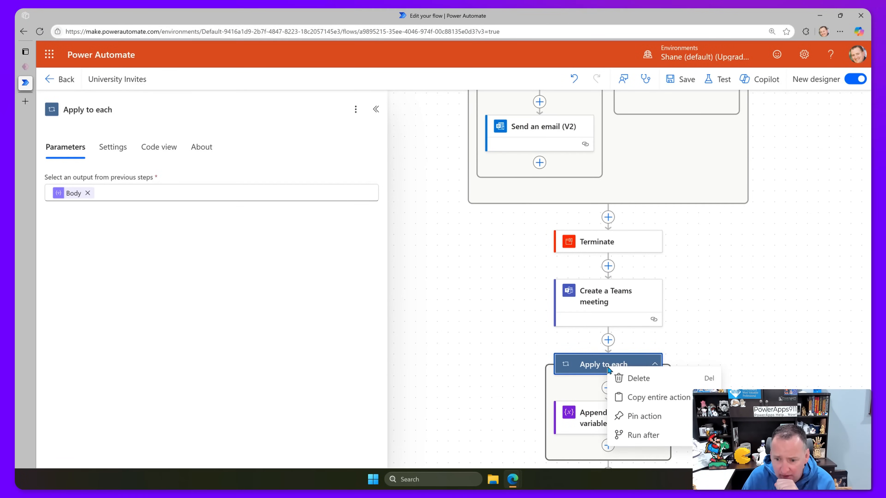
pyautogui.click(655, 397)
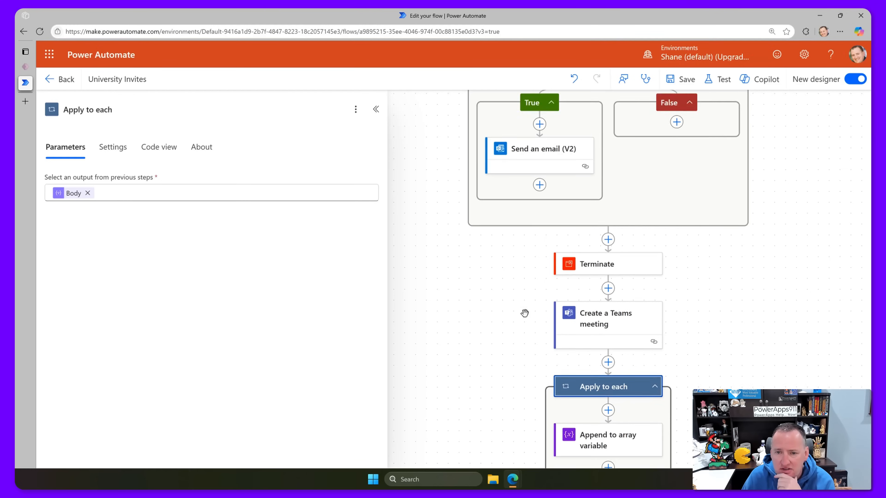
pyautogui.scroll(4, 496, 293)
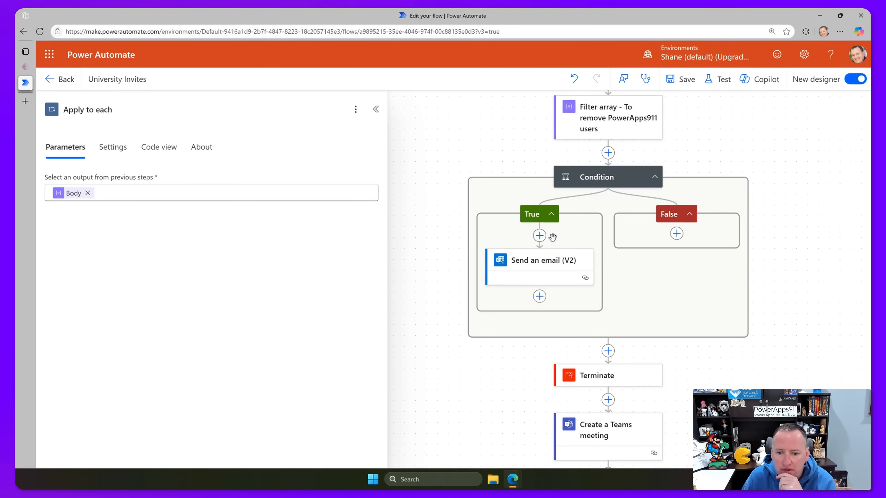
pyautogui.click(540, 236)
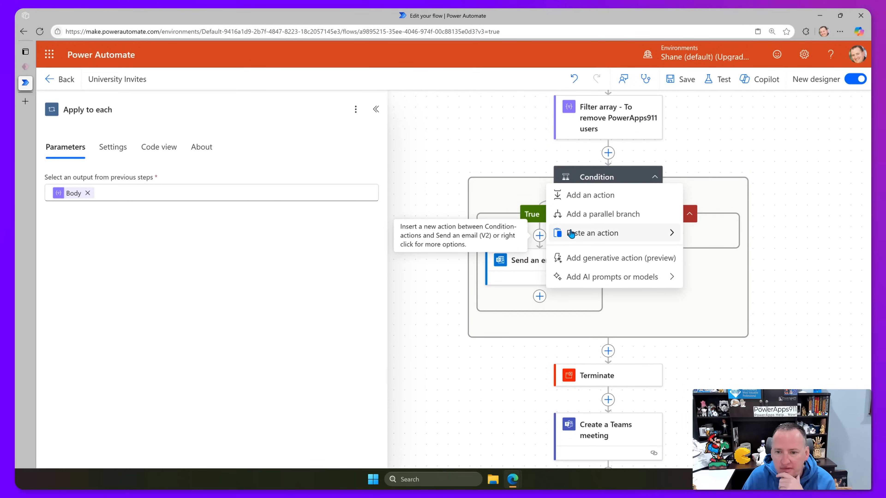
pyautogui.moveTo(582, 232)
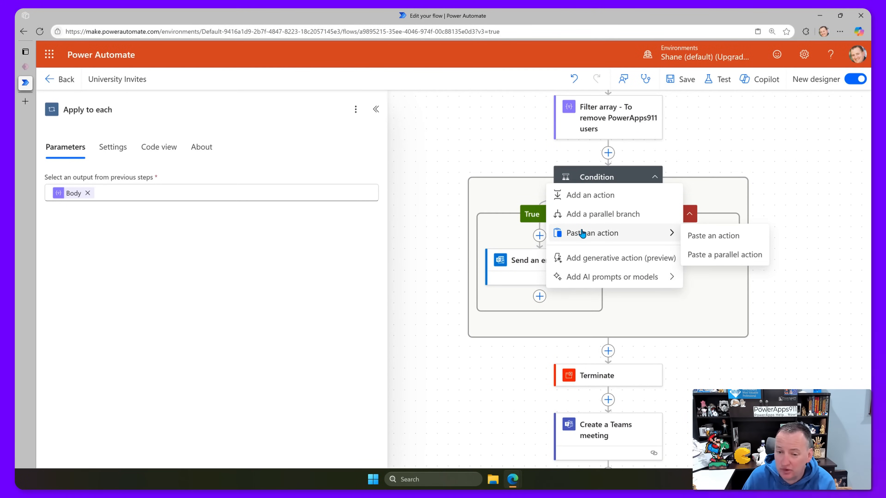
pyautogui.click(711, 236)
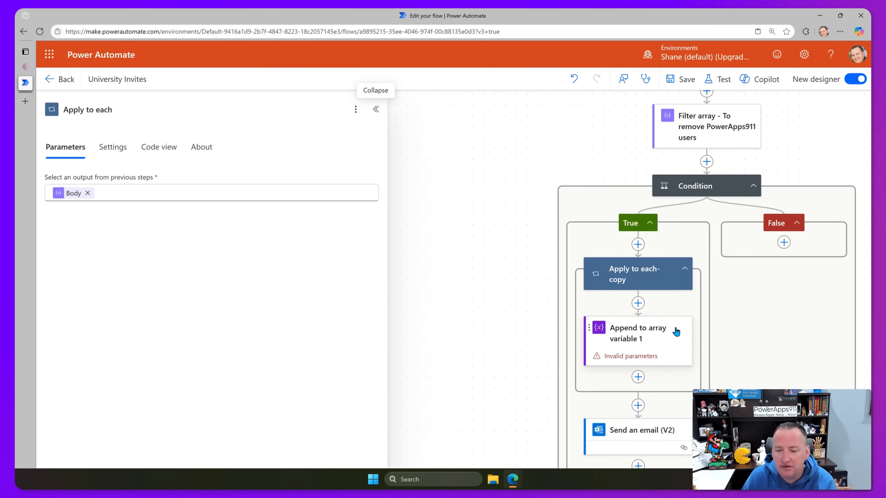
# Inspect the copied Append to array variable 1 step with its invalid user_email token.
pyautogui.scroll(-2, 694, 312)
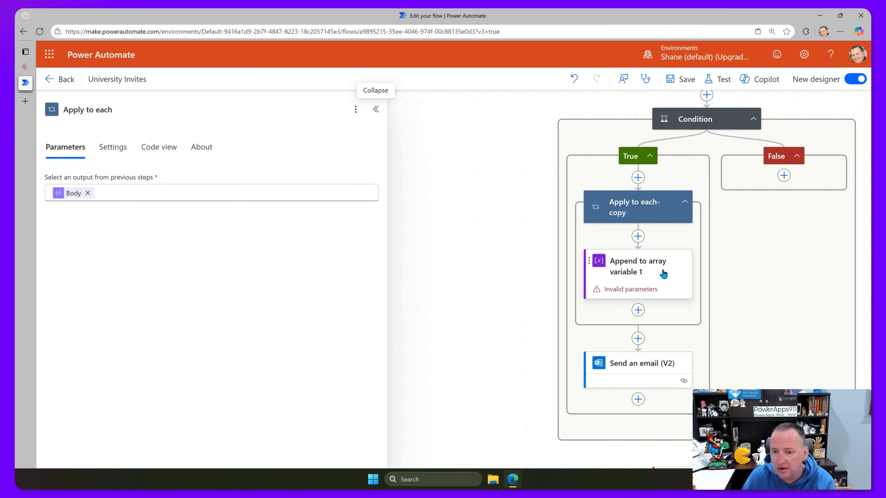
pyautogui.click(663, 274)
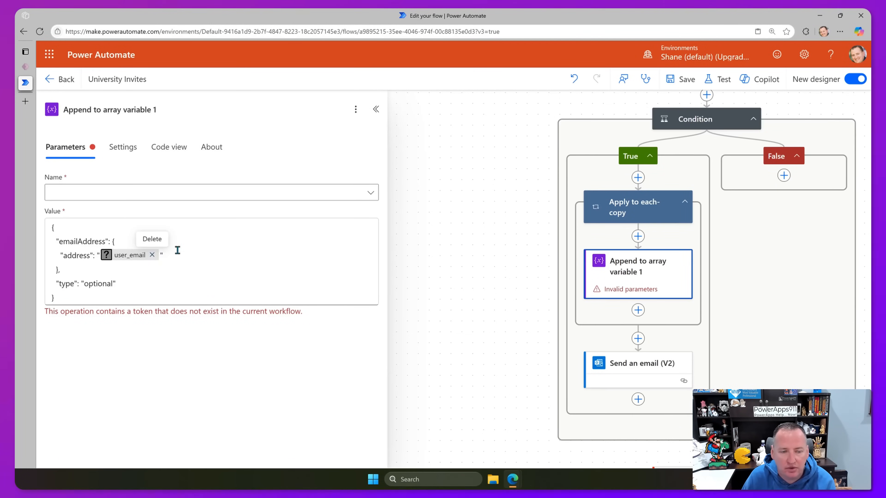
pyautogui.scroll(3, 703, 272)
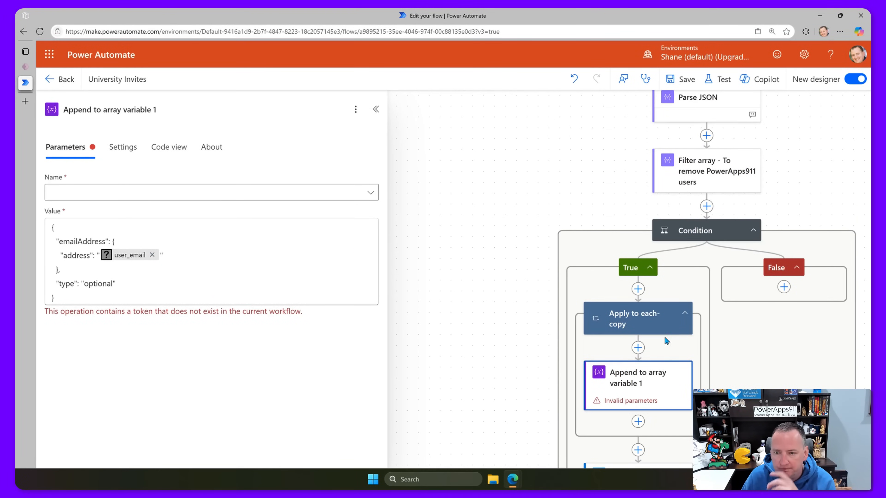
pyautogui.scroll(9, 701, 283)
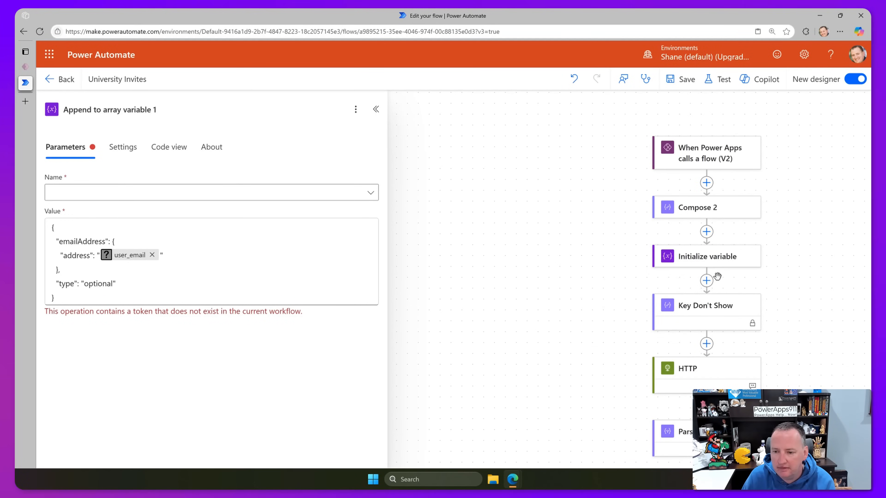
# Rename the variable step to 'Initialize Array variable' and start a new action below it.
pyautogui.click(708, 259)
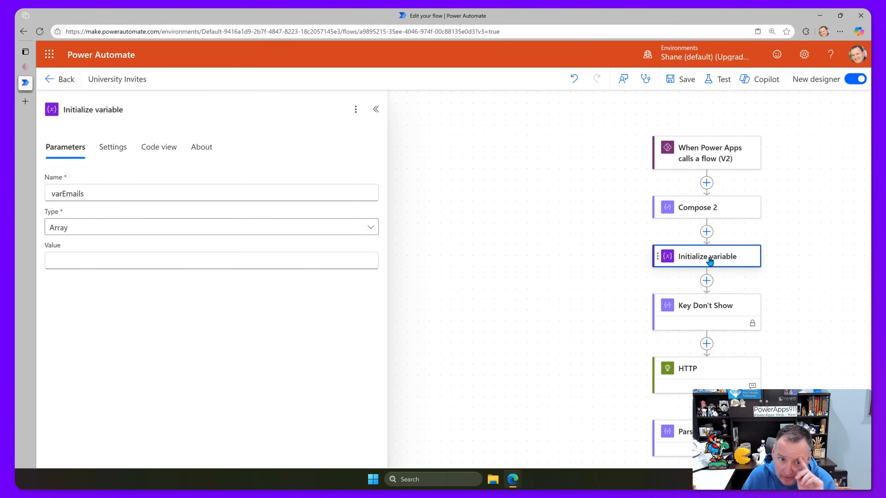
pyautogui.click(99, 111)
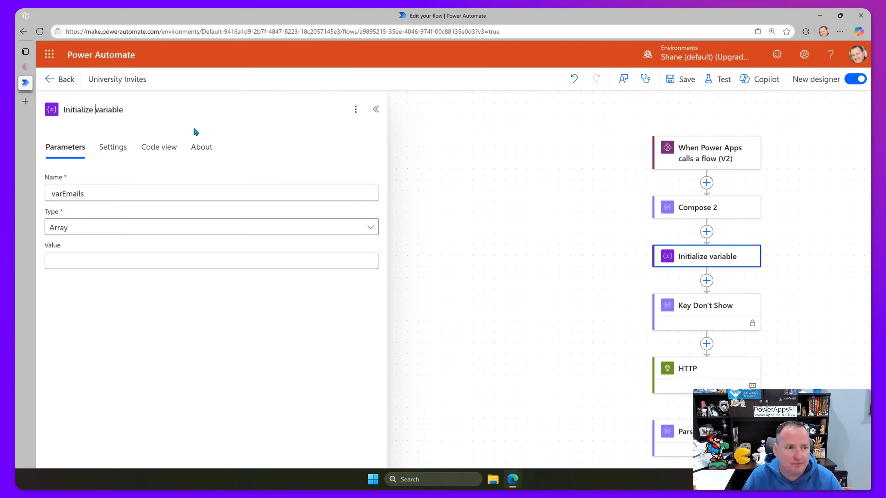
pyautogui.write('Array')
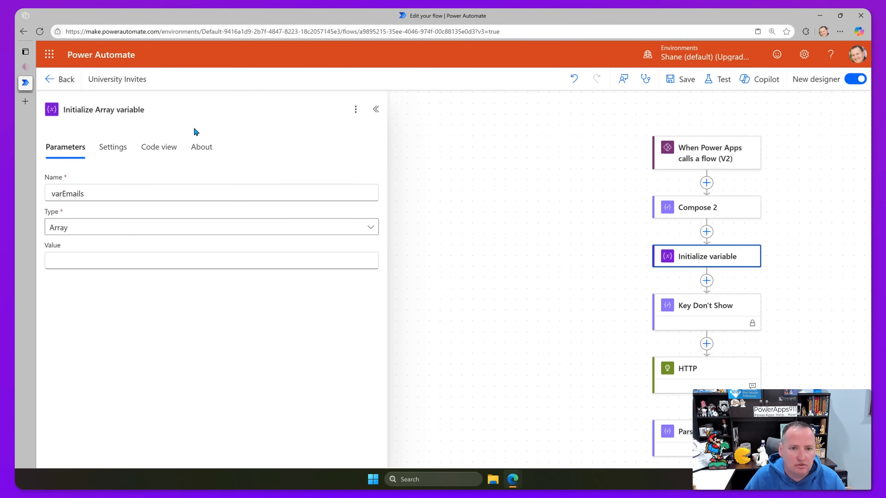
pyautogui.click(520, 188)
pyautogui.click(706, 291)
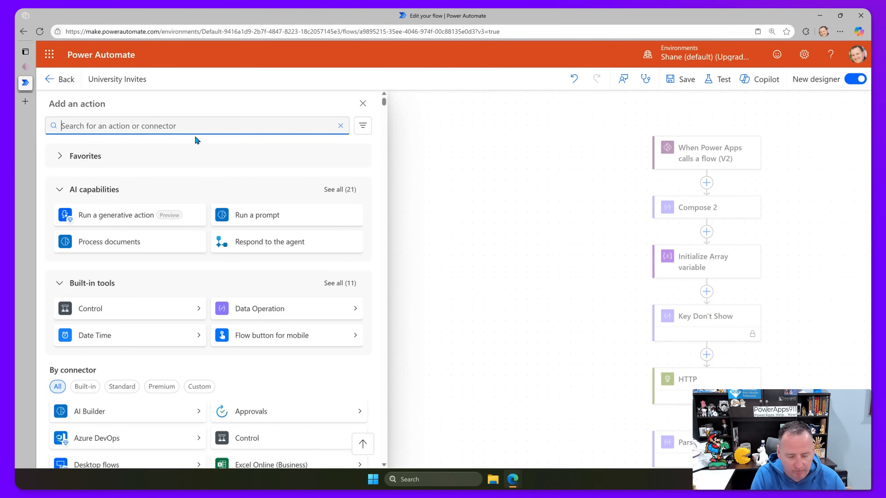
# Add an Initialize variable step titled 'Initialize Email String Variable'.
pyautogui.write('variable')
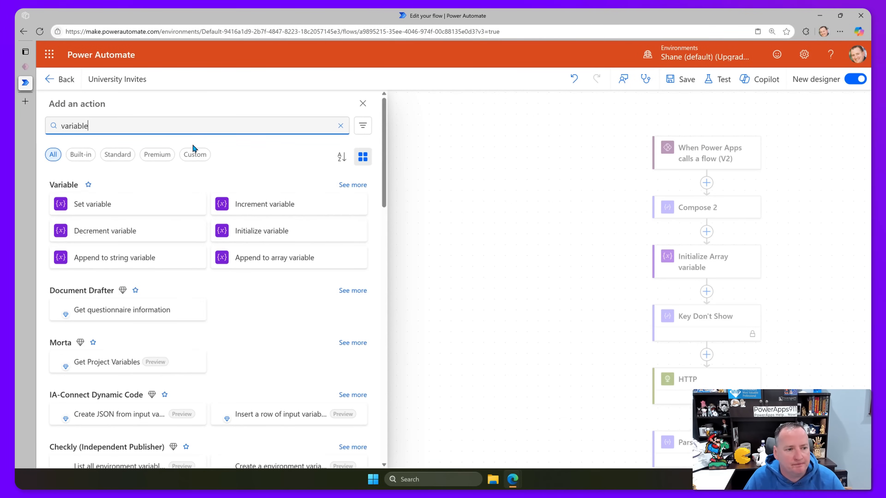
pyautogui.click(270, 235)
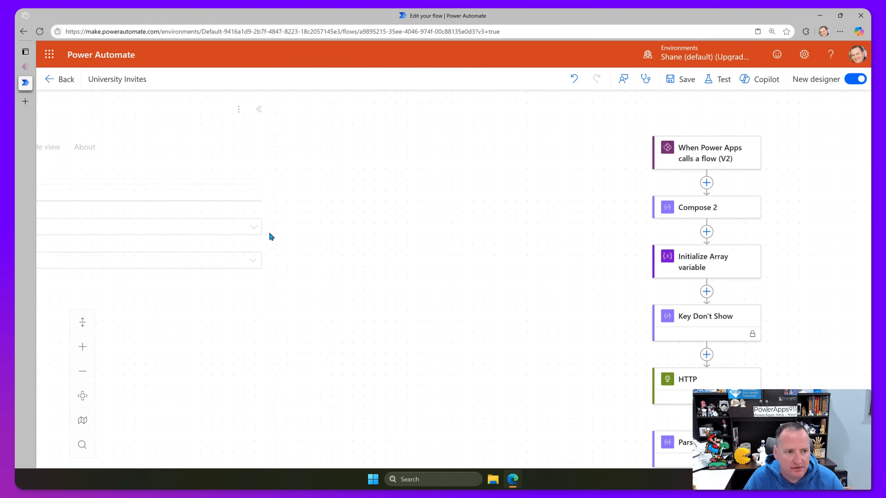
pyautogui.click(125, 193)
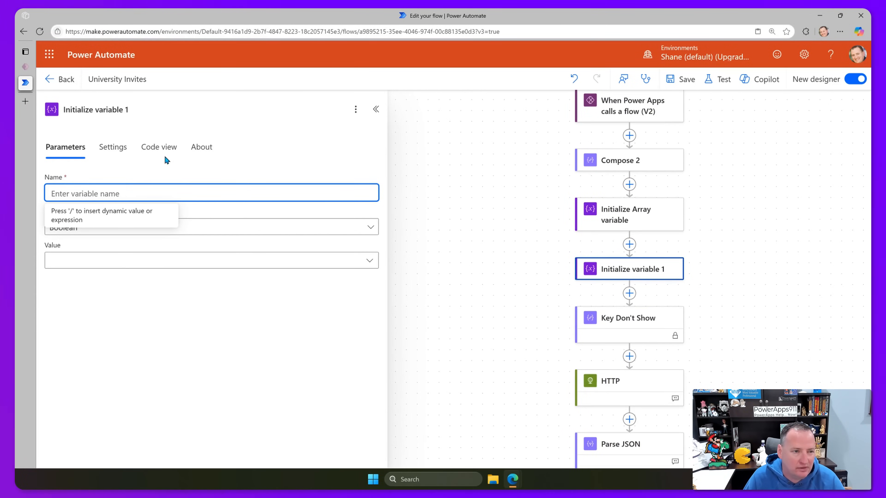
pyautogui.click(112, 104)
pyautogui.moveTo(95, 109); pyautogui.dragTo(187, 109)
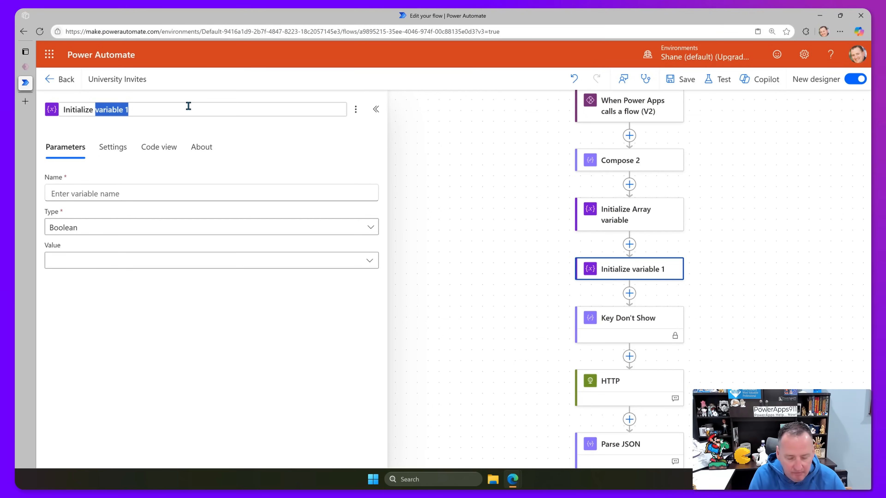
pyautogui.write('Email String V')
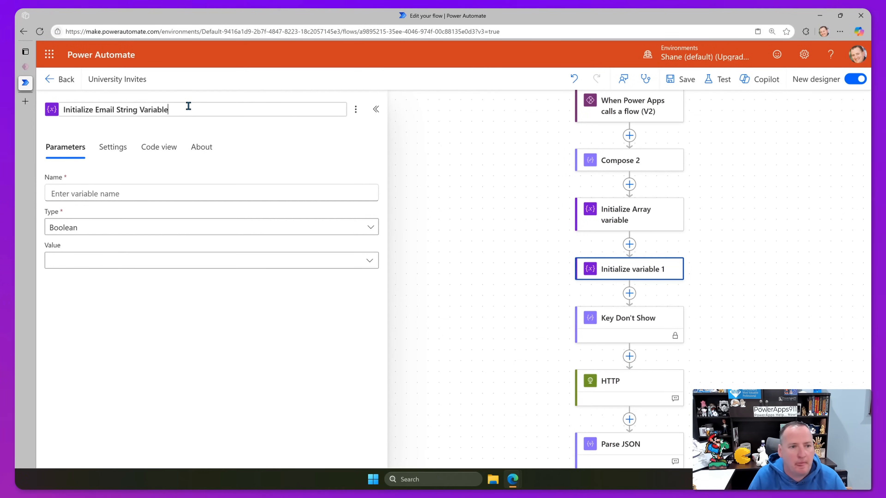
pyautogui.write('ariable')
pyautogui.press('Return')
# Set the new variable's Name to varEmails and its Type to String.
pyautogui.click(129, 194)
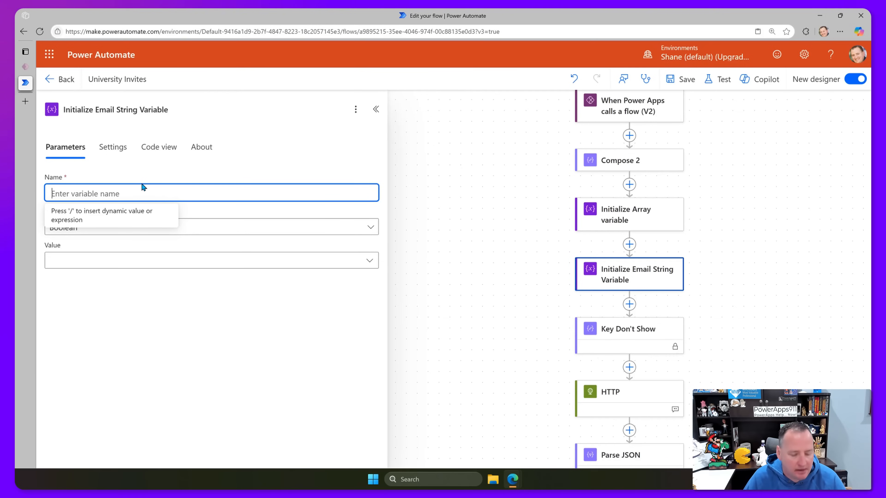
pyautogui.write('varEmails')
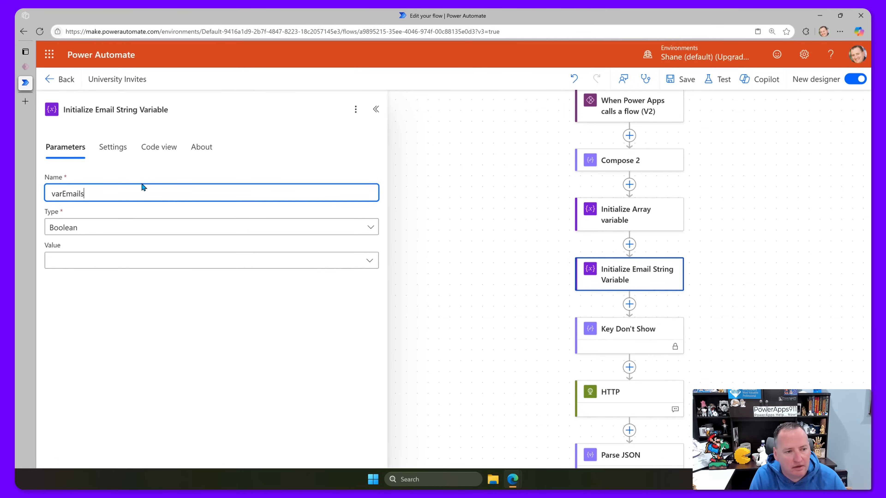
pyautogui.click(144, 227)
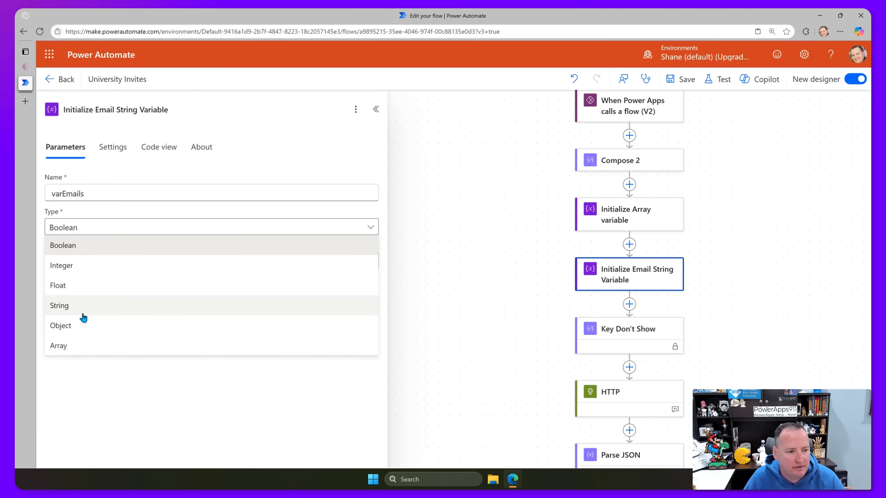
pyautogui.click(90, 307)
pyautogui.click(479, 272)
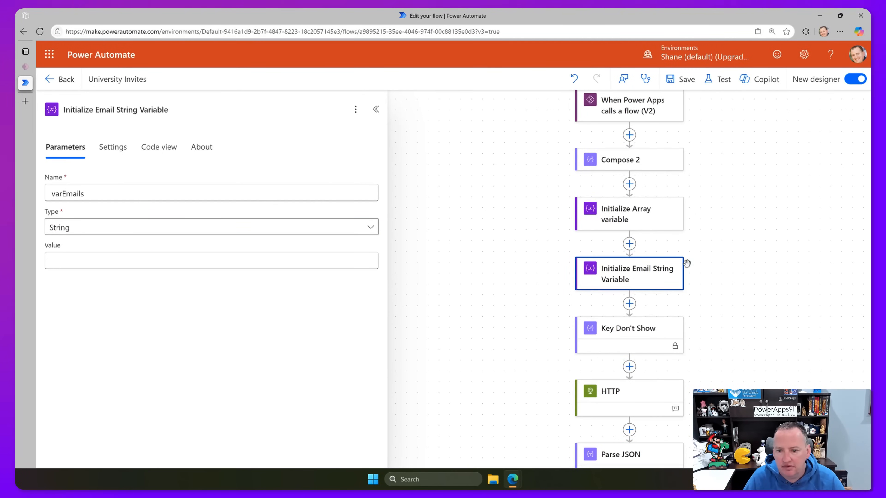
pyautogui.scroll(-6, 686, 270)
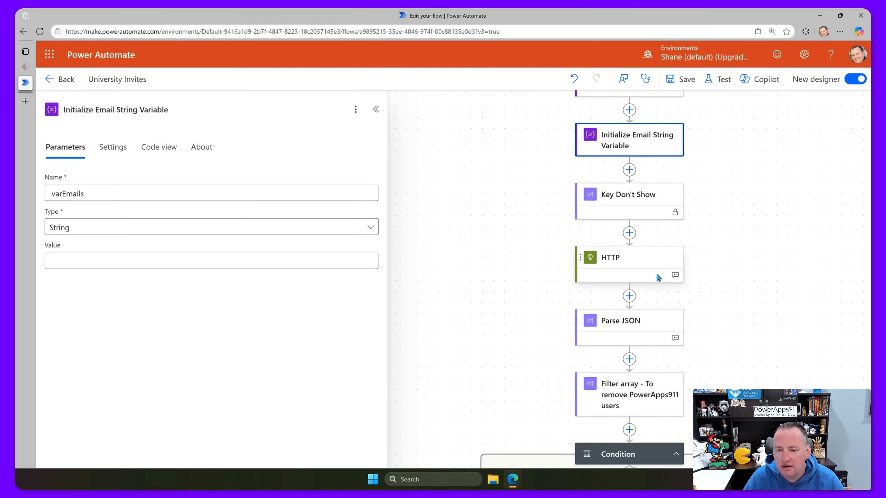
pyautogui.scroll(-4, 615, 275)
# Delete the broken Append to array variable 1 step from the Apply to each-copy loop.
pyautogui.click(567, 361)
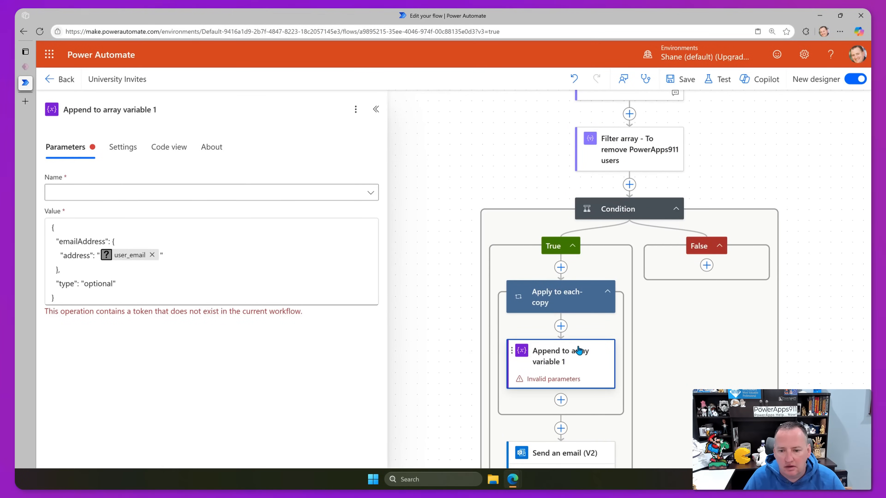
pyautogui.press('Delete')
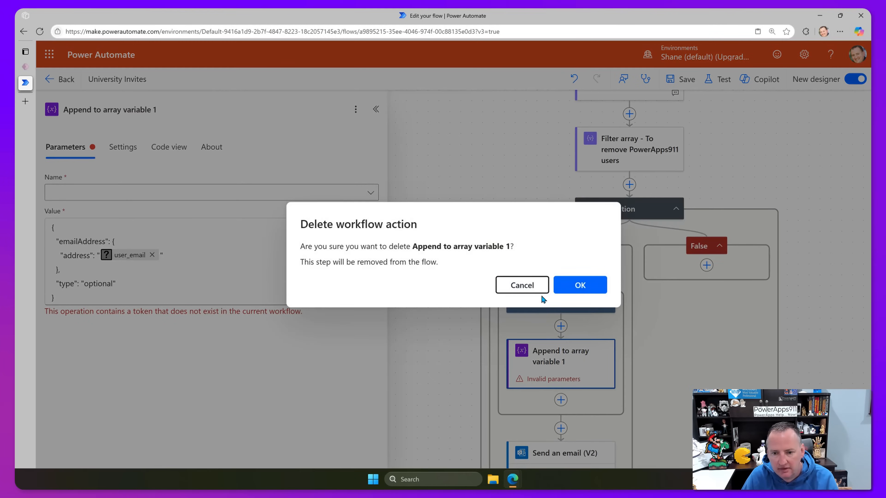
pyautogui.click(568, 284)
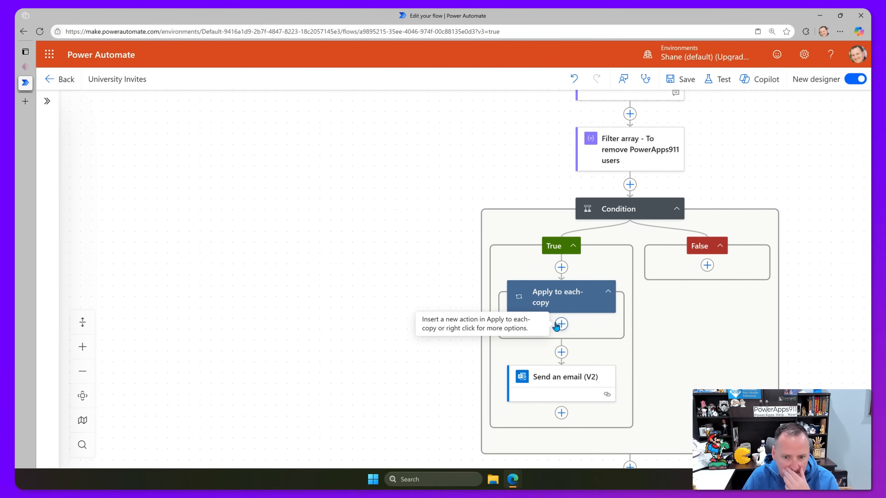
# Add an Append to string variable step inside the Apply to each-copy loop.
pyautogui.click(561, 324)
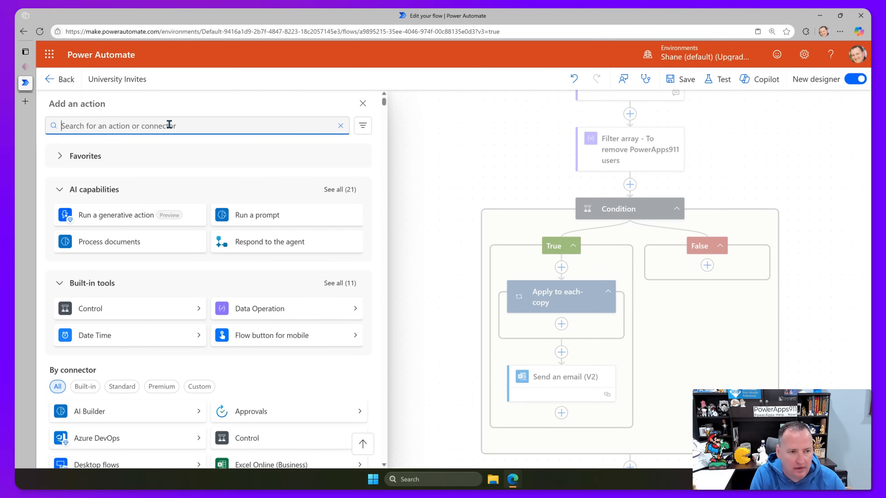
pyautogui.write('set')
pyautogui.press('BackSpace')
pyautogui.press('BackSpace')
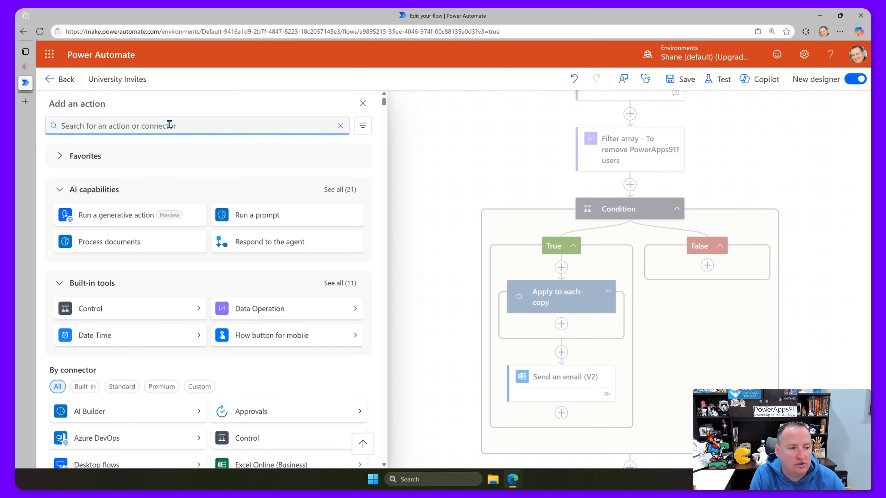
pyautogui.write('variable')
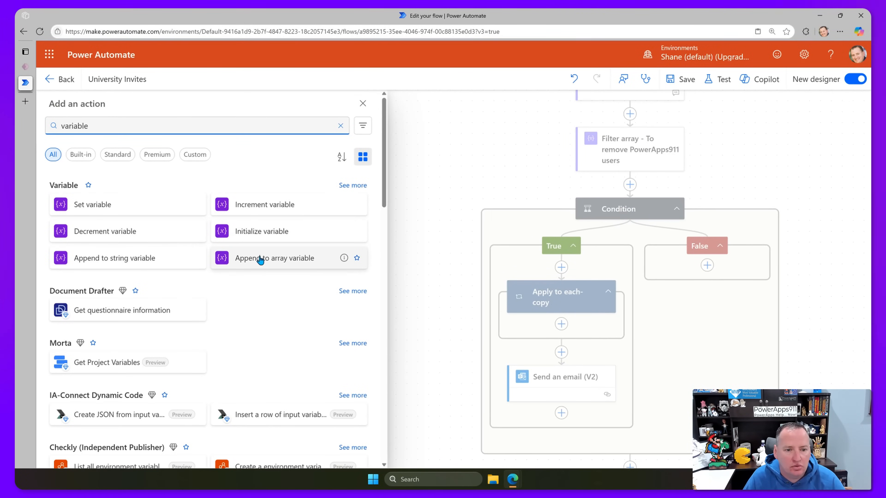
pyautogui.click(116, 260)
pyautogui.click(147, 198)
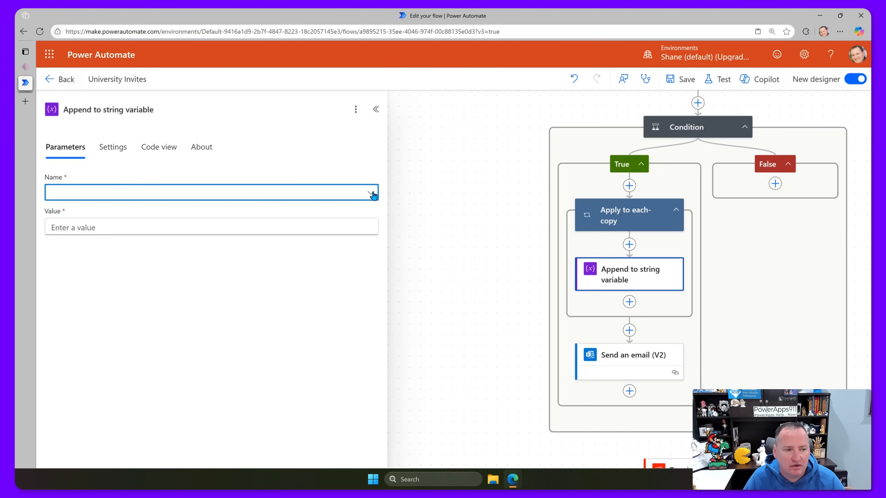
# Confirm the Initialize Email String Variable step's type stays String.
pyautogui.click(302, 225)
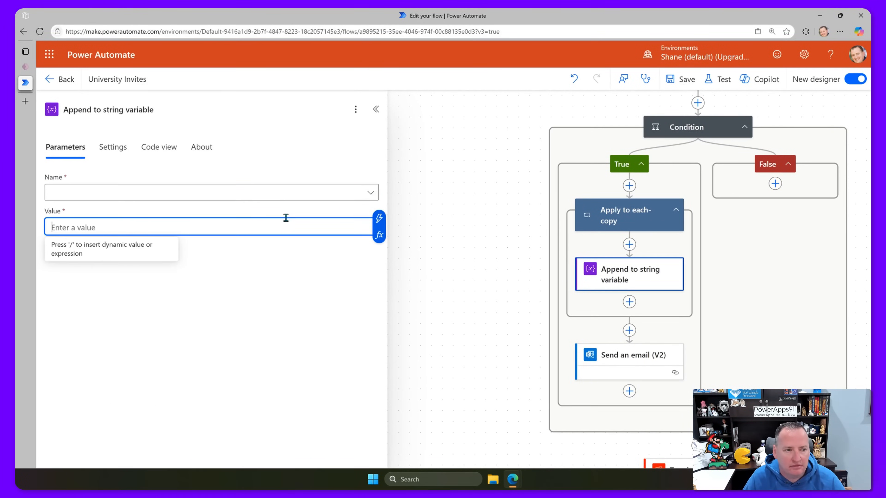
pyautogui.click(371, 193)
pyautogui.scroll(10, 617, 246)
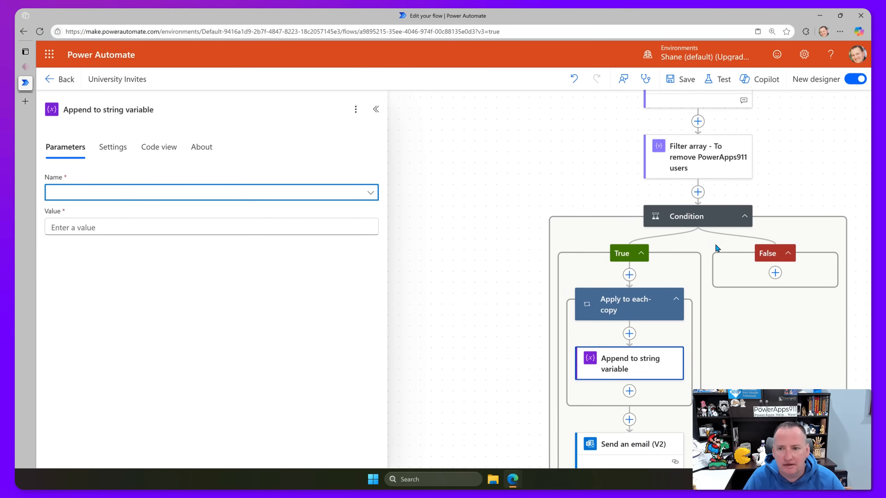
pyautogui.click(695, 218)
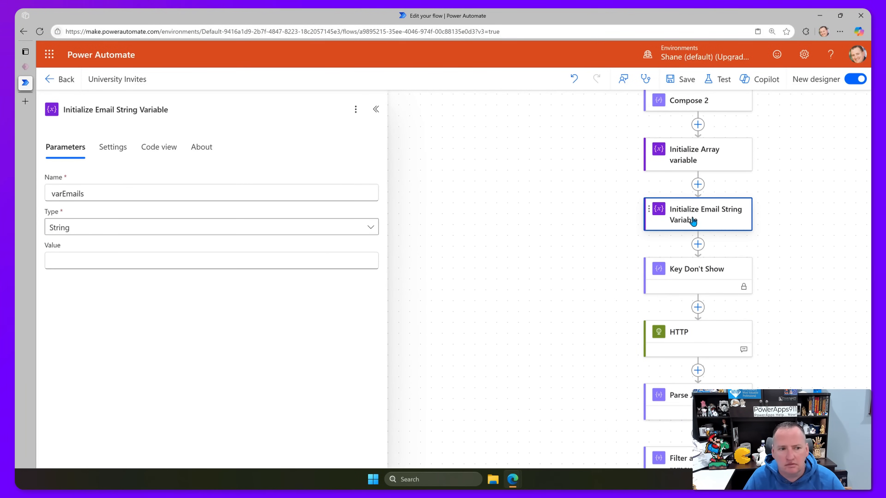
pyautogui.click(137, 229)
pyautogui.click(139, 220)
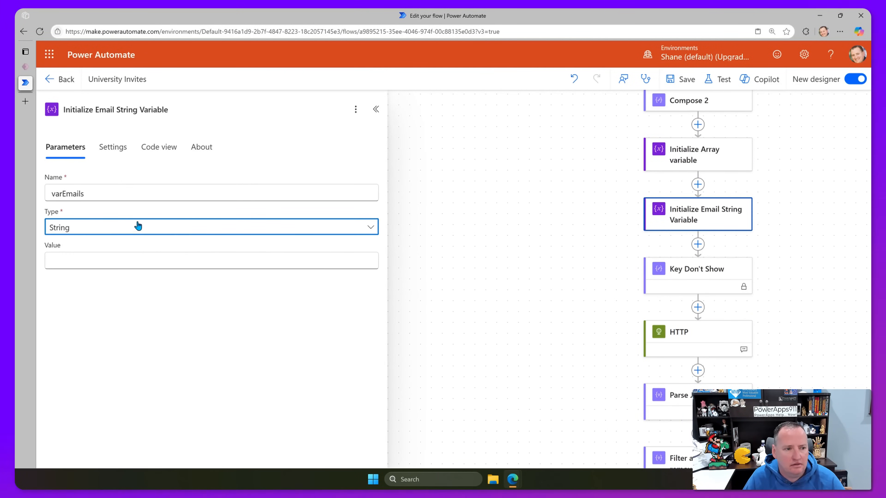
pyautogui.scroll(-10, 606, 246)
# Point Append to string variable at varEmails and move it below the Apply to each-copy loop.
pyautogui.click(622, 333)
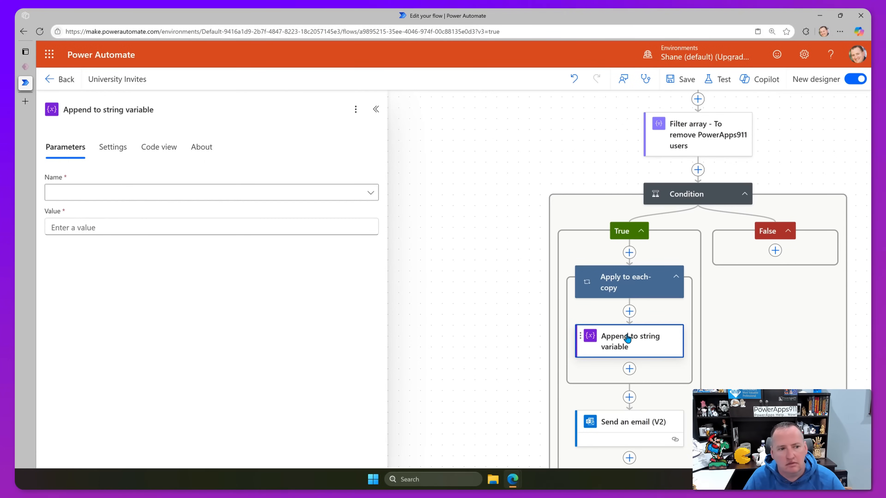
pyautogui.click(371, 193)
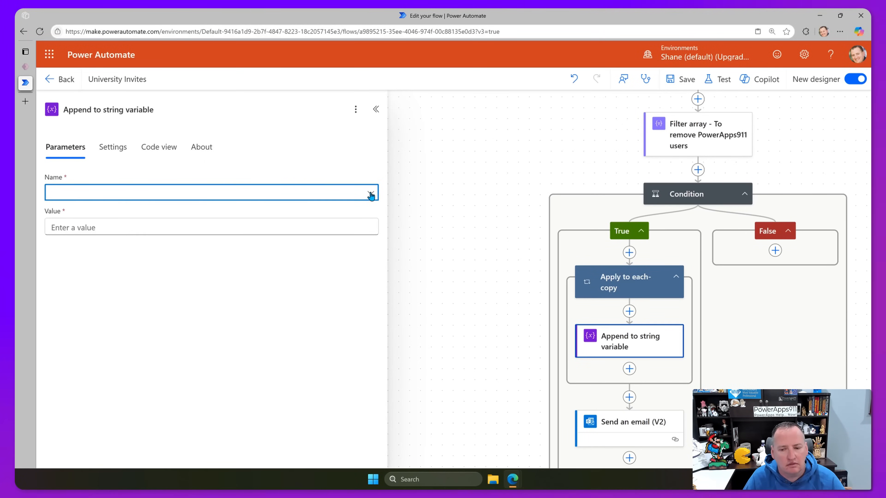
pyautogui.moveTo(627, 344); pyautogui.dragTo(629, 399)
pyautogui.click(371, 193)
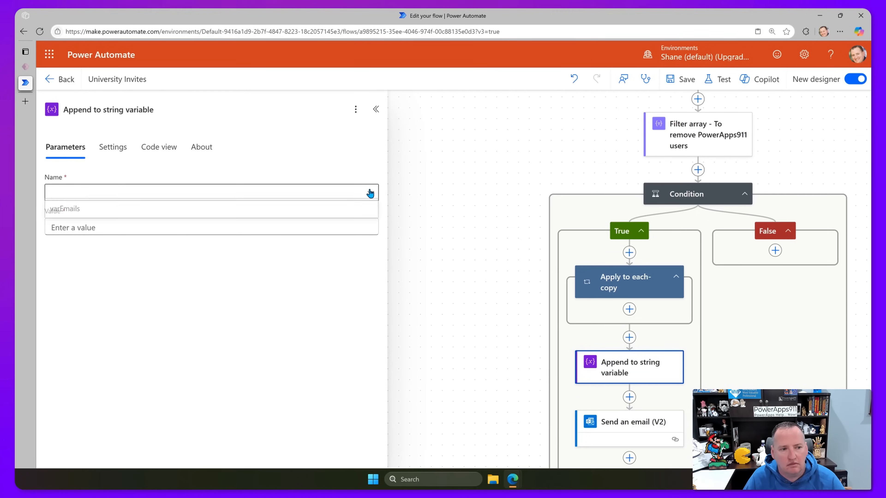
pyautogui.click(123, 210)
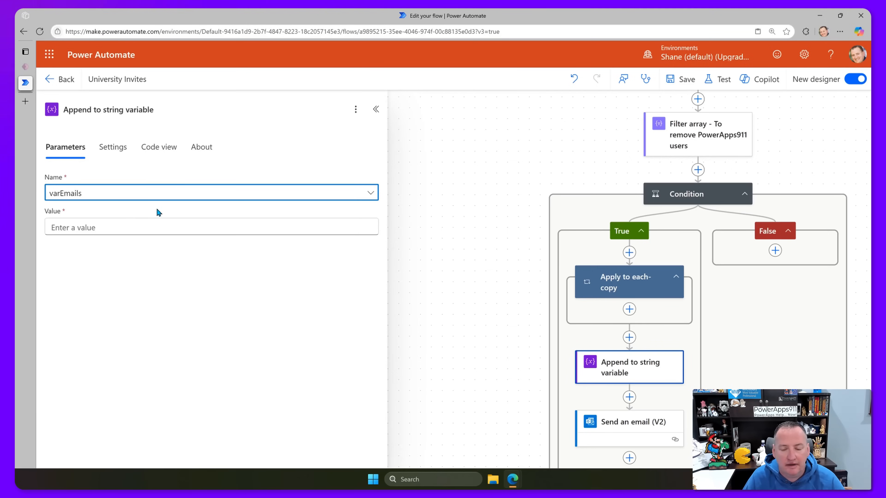
pyautogui.moveTo(616, 369); pyautogui.dragTo(609, 311)
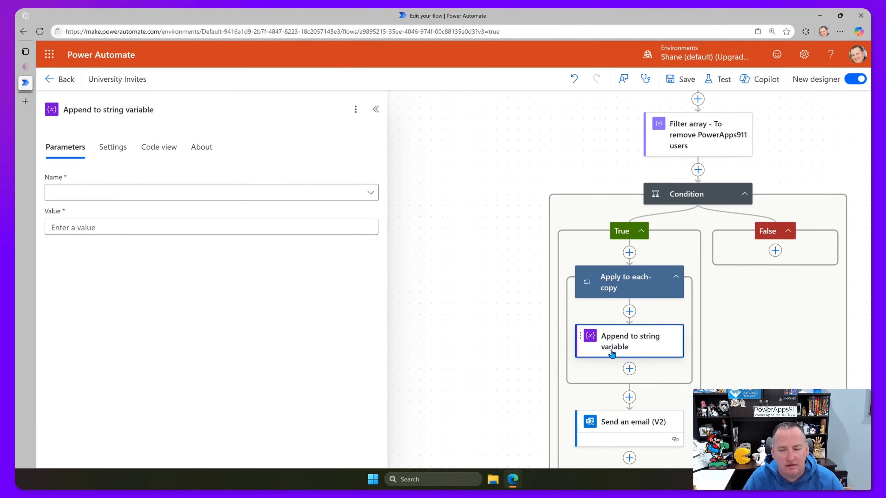
pyautogui.moveTo(628, 343); pyautogui.dragTo(629, 400)
# Delete the Apply to each-copy loop with its child steps and confirm OK.
pyautogui.click(676, 280)
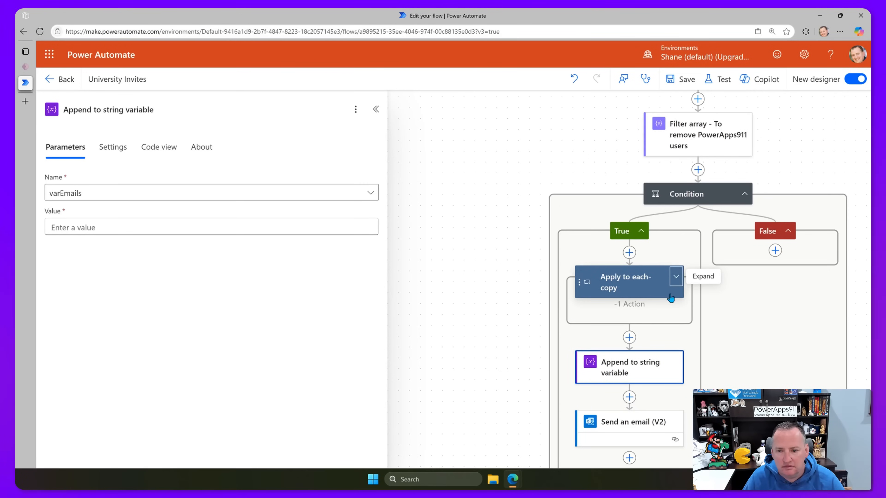
pyautogui.click(675, 280)
pyautogui.click(606, 286)
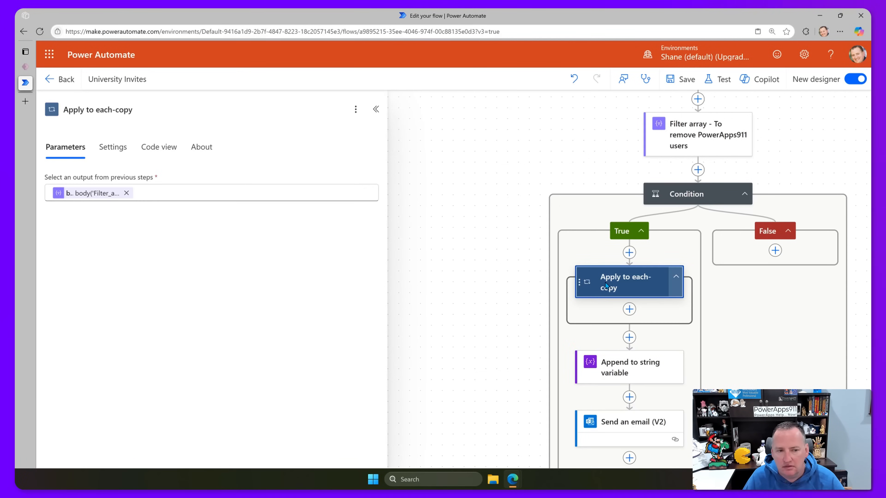
pyautogui.click(356, 109)
pyautogui.click(375, 167)
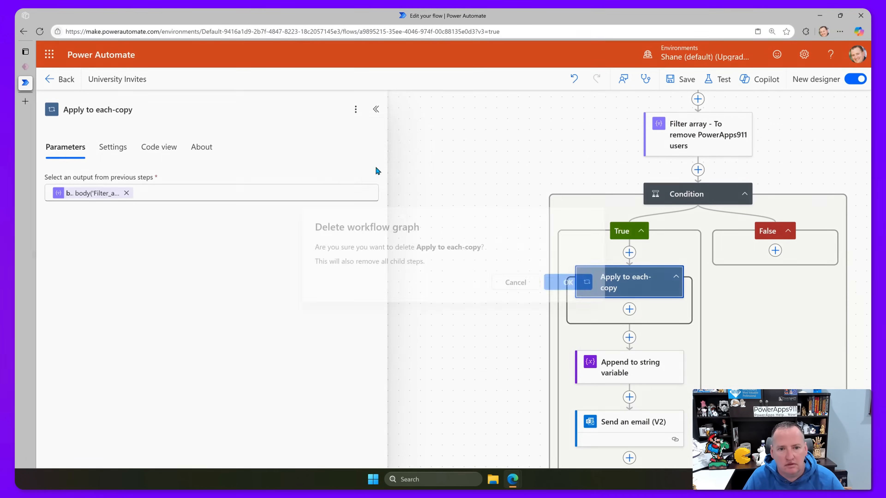
pyautogui.click(578, 283)
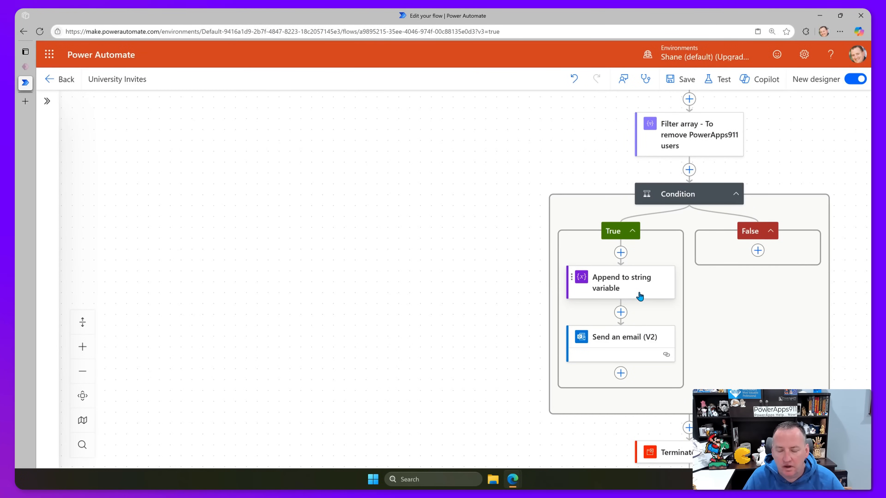
# Append each user's Body user_email to varEmails, which wraps the step in a For each loop.
pyautogui.click(639, 296)
pyautogui.click(229, 229)
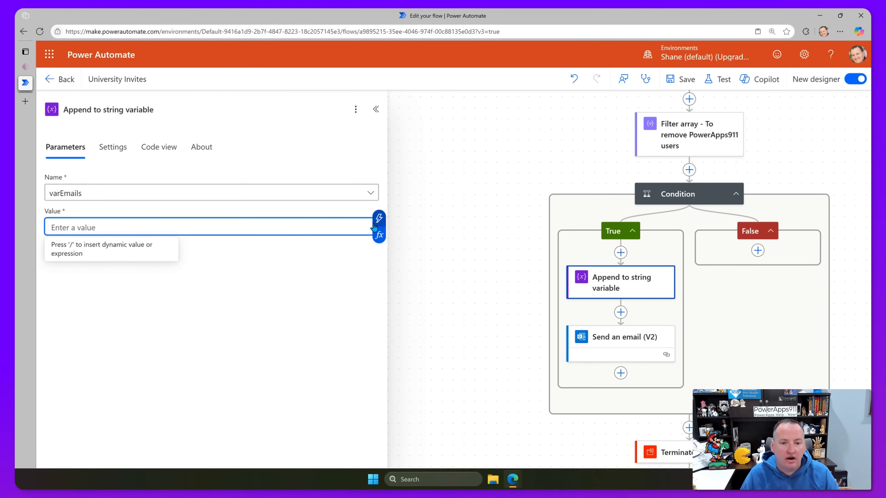
pyautogui.click(379, 218)
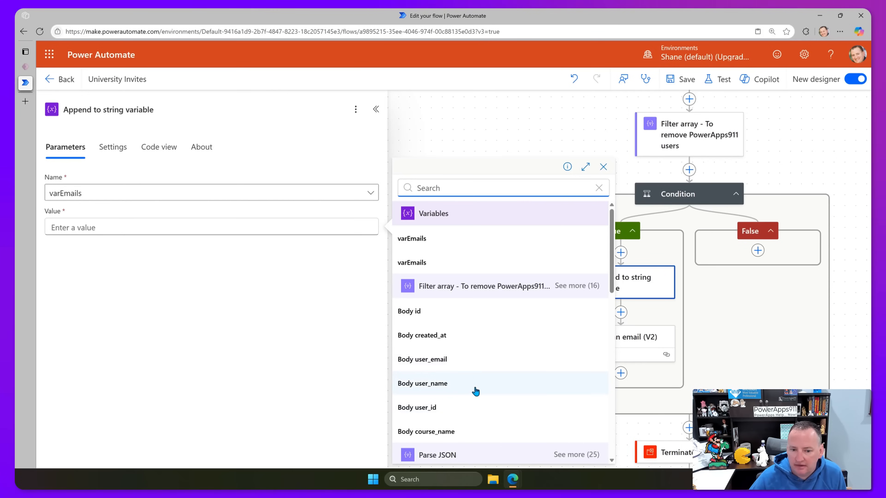
pyautogui.click(439, 360)
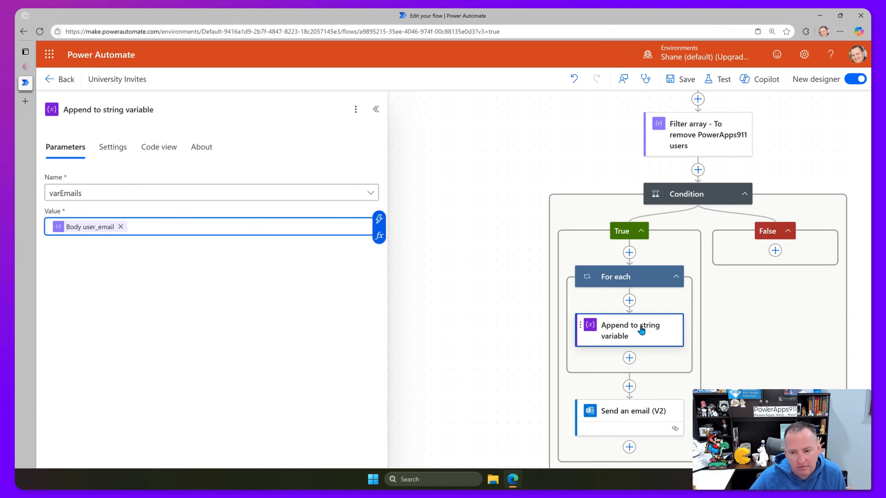
pyautogui.click(593, 278)
pyautogui.click(645, 333)
pyautogui.click(204, 228)
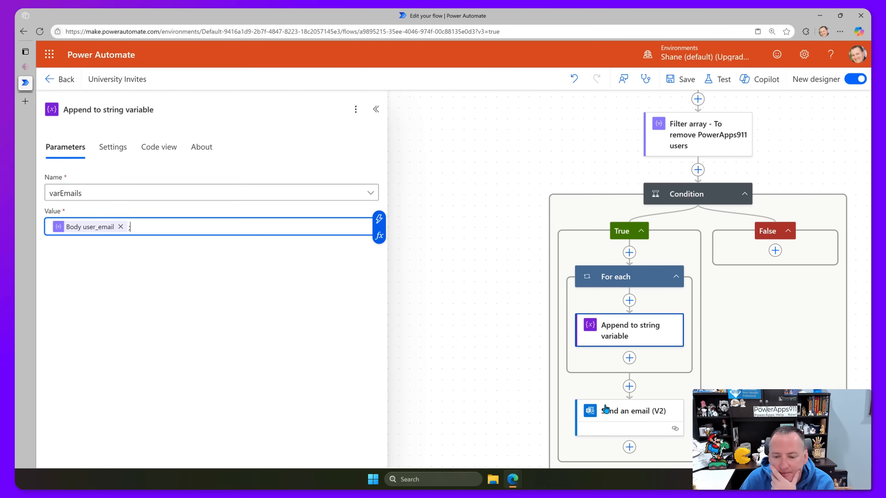
# Replace the fixed To address in Send an email (V2) with the varEmails dynamic value.
pyautogui.click(638, 413)
pyautogui.click(159, 197)
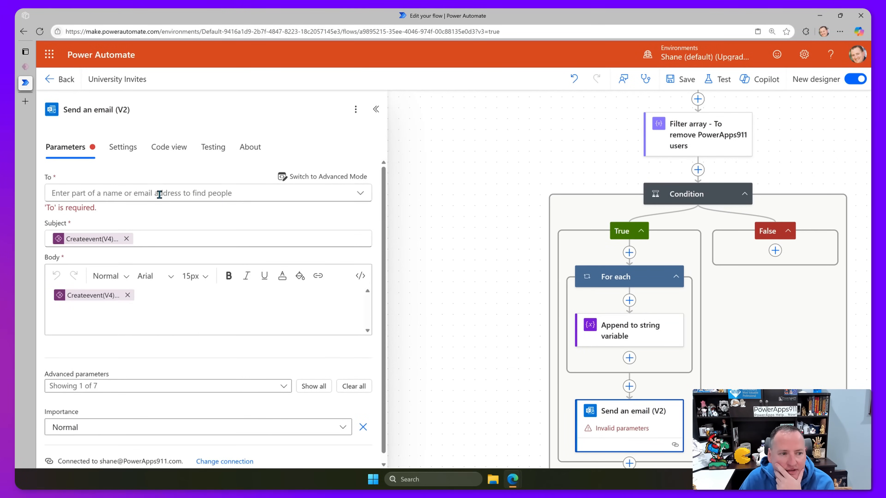
pyautogui.write('va')
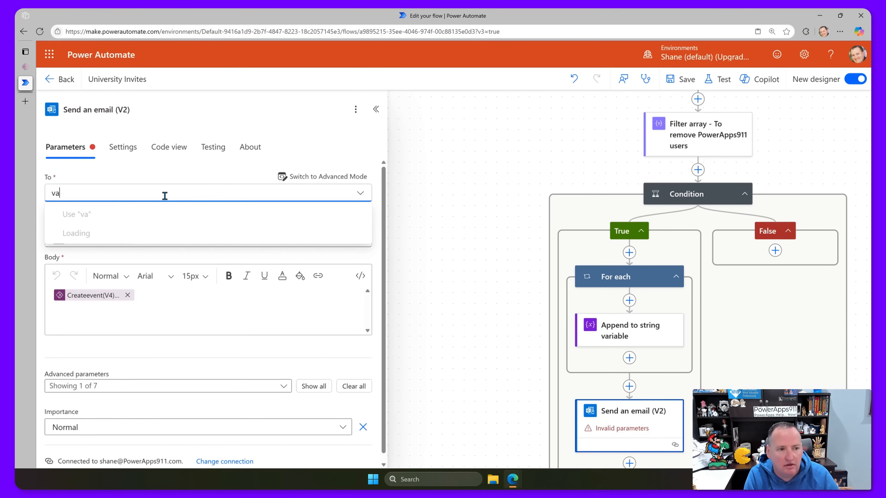
pyautogui.press('BackSpace')
pyautogui.press('BackSpace')
pyautogui.click(351, 179)
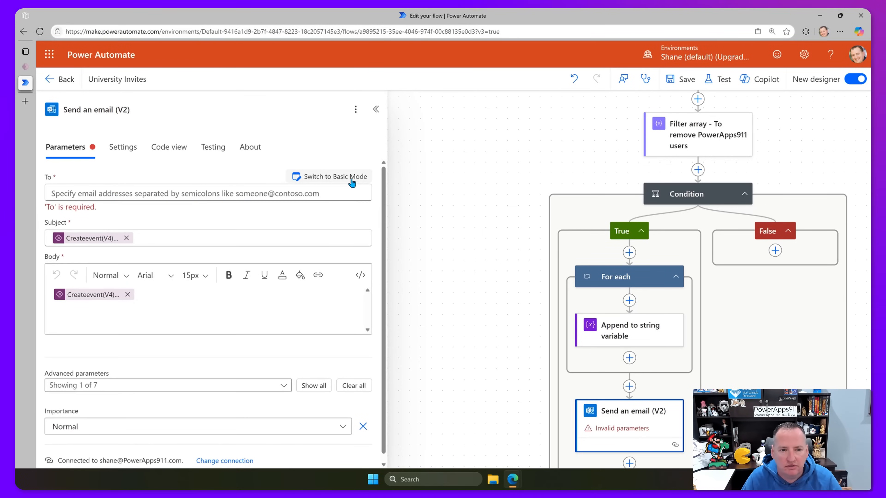
pyautogui.click(187, 198)
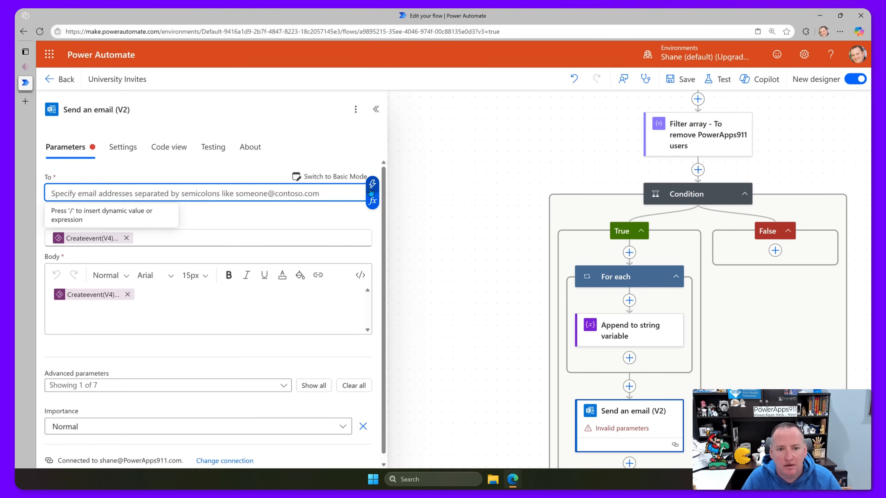
pyautogui.click(378, 191)
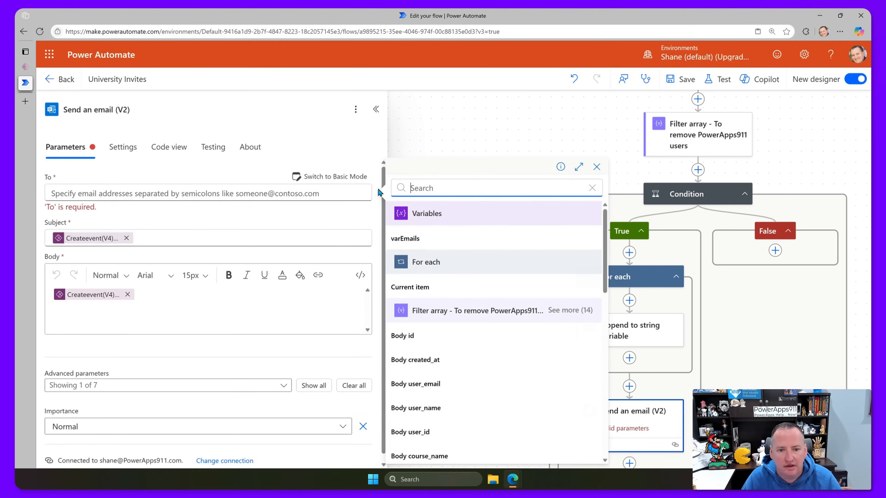
pyautogui.click(417, 239)
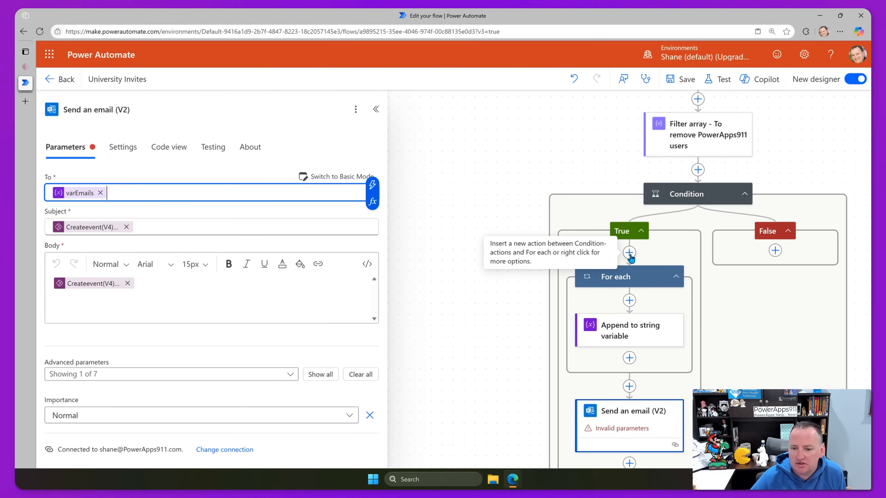
# Insert a Compose action (Compose 3) just before the Send an email (V2) step.
pyautogui.click(629, 386)
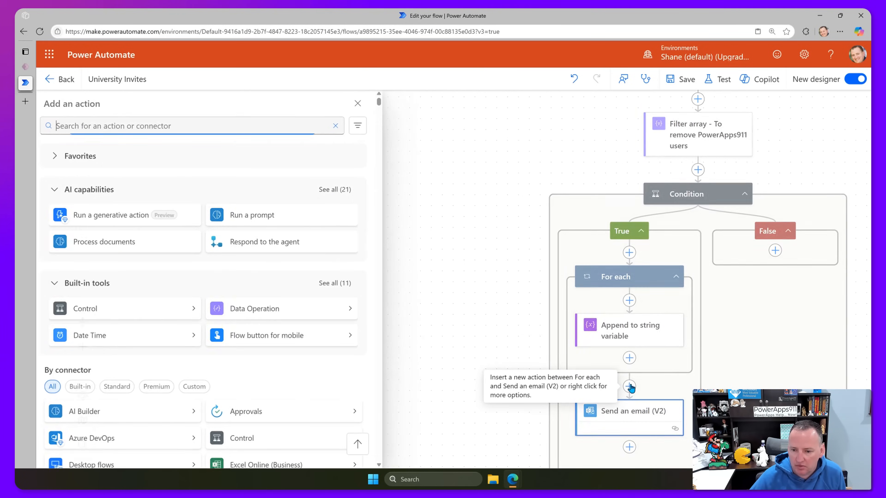
pyautogui.click(152, 125)
pyautogui.write('c')
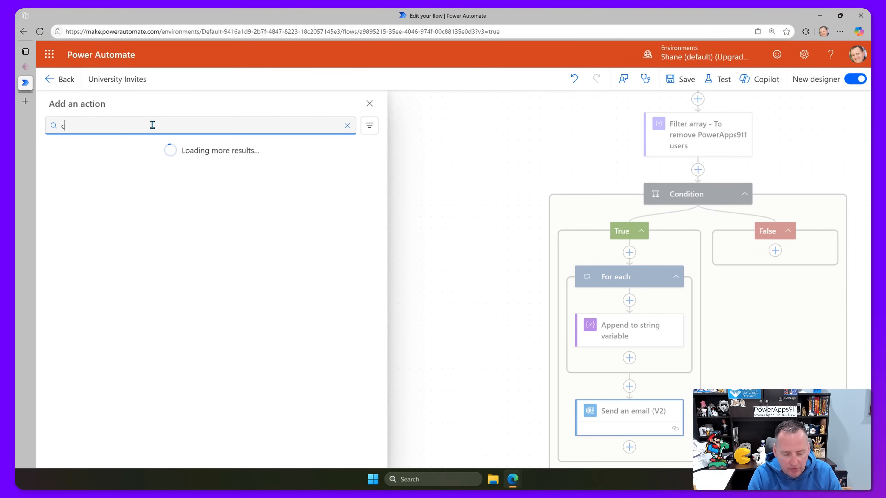
pyautogui.write('ompose')
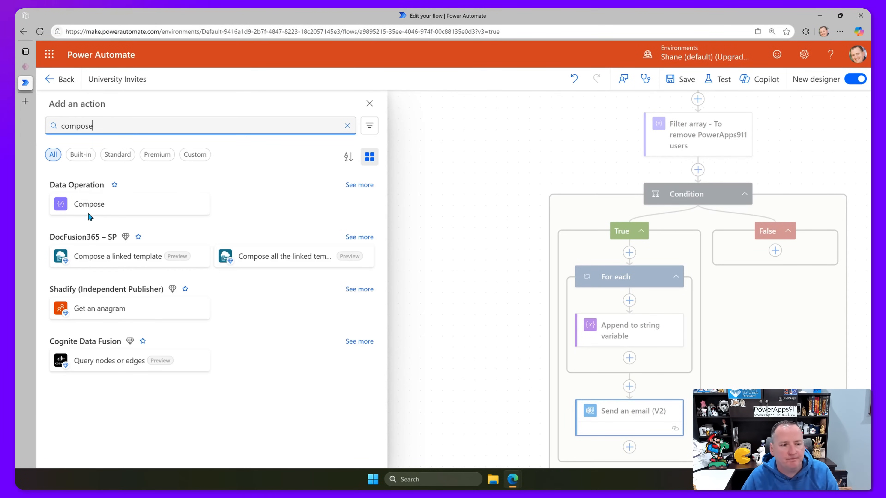
pyautogui.click(90, 209)
pyautogui.click(109, 193)
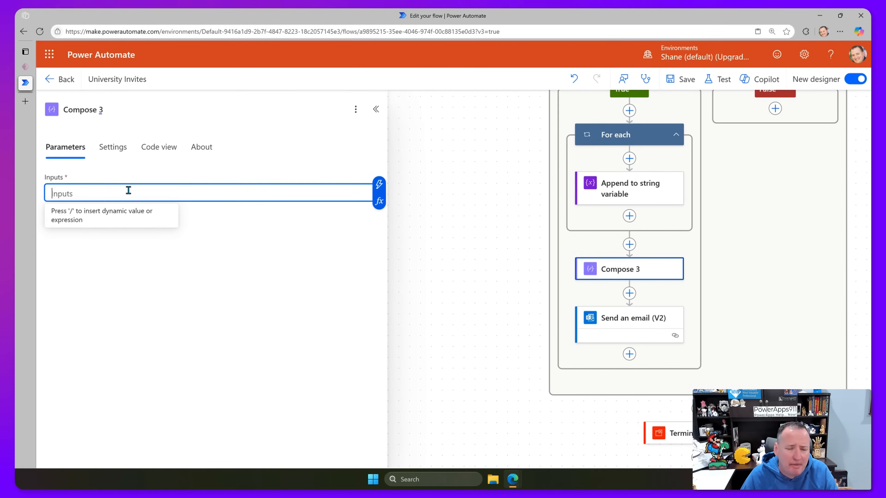
pyautogui.click(379, 184)
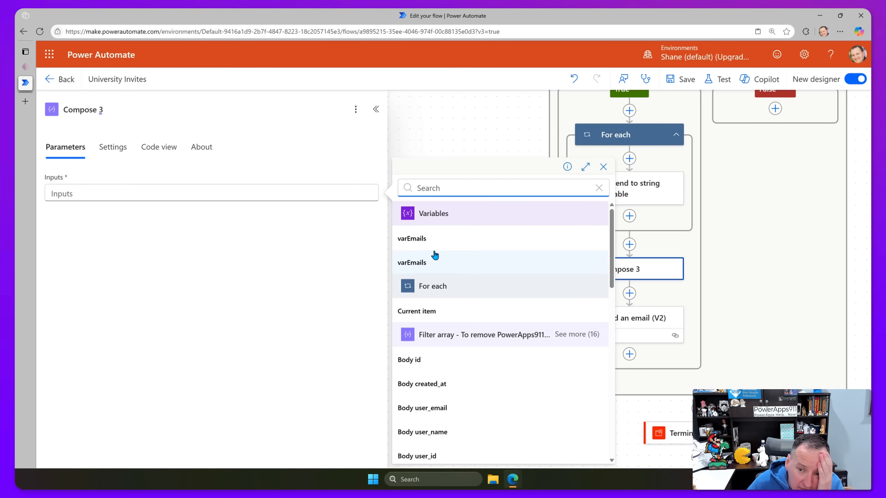
pyautogui.click(458, 141)
# Check the Initialize Email String Variable name and point the Append step at varEmailString.
pyautogui.scroll(10, 494, 211)
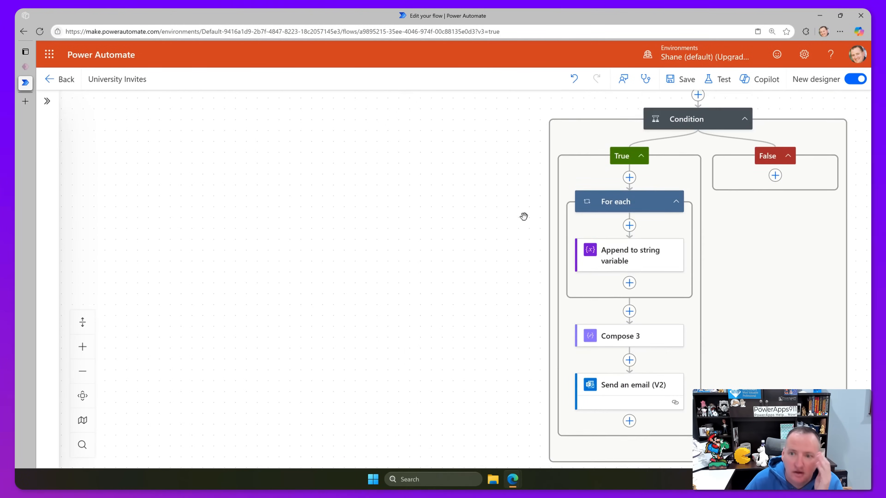
pyautogui.scroll(4, 632, 211)
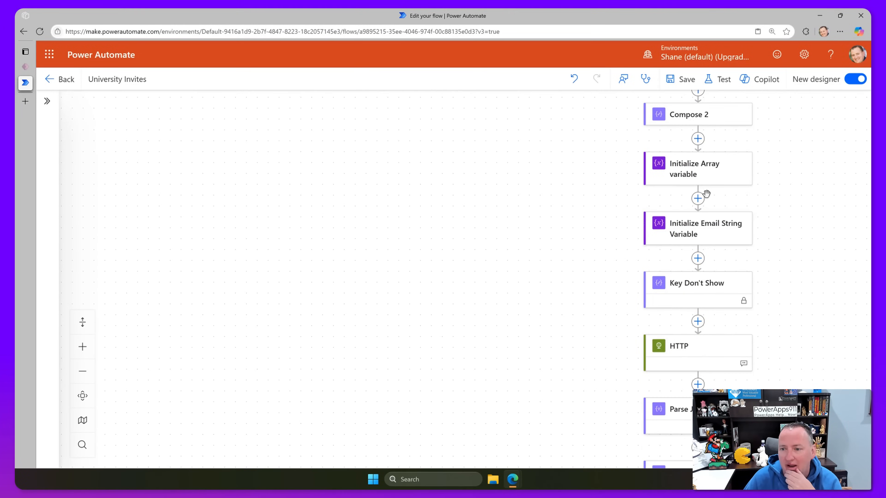
pyautogui.click(696, 227)
pyautogui.click(142, 194)
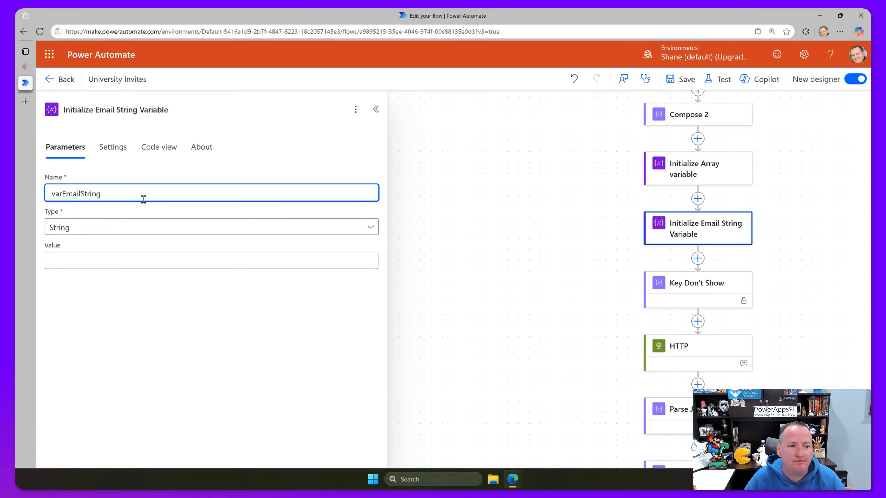
pyautogui.scroll(-5, 663, 220)
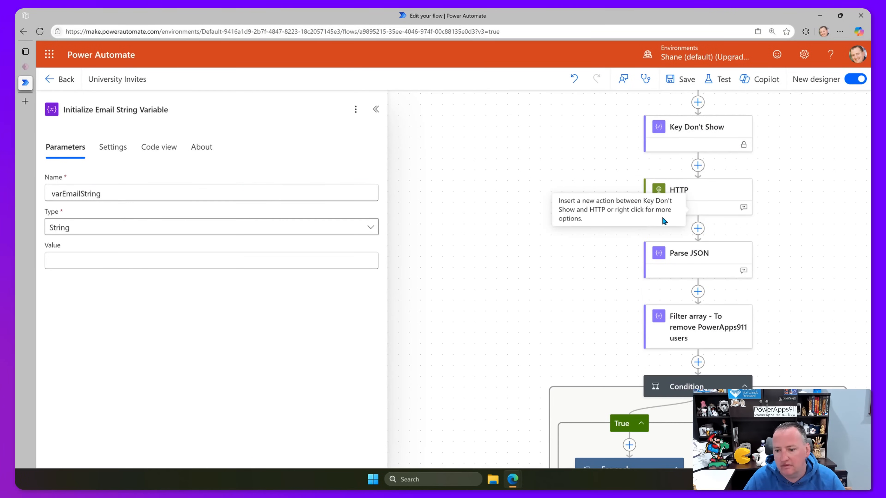
pyautogui.scroll(-6, 663, 221)
pyautogui.click(613, 347)
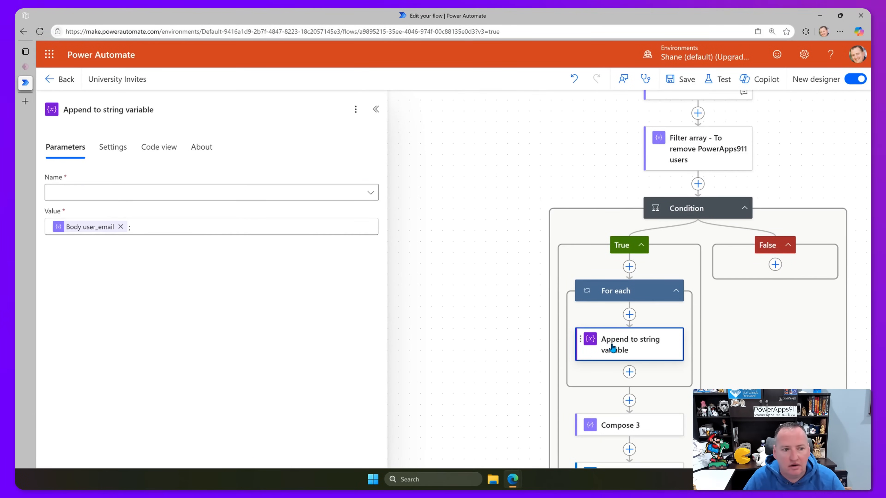
pyautogui.click(371, 192)
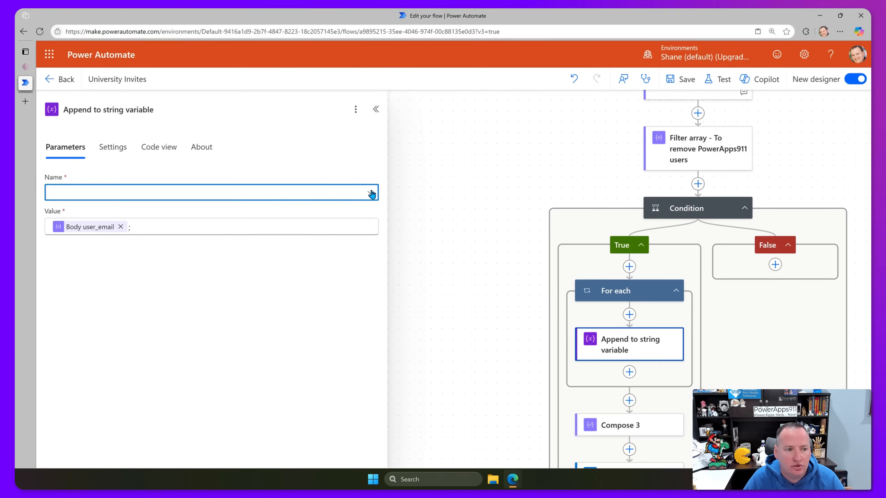
pyautogui.click(134, 213)
# Set Compose 3's Inputs to the varEmailString dynamic value.
pyautogui.scroll(-2, 700, 372)
pyautogui.click(616, 354)
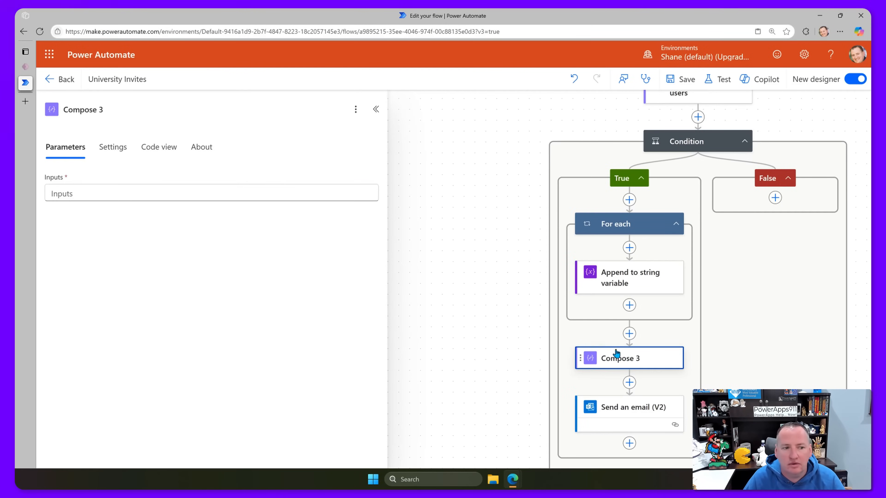
pyautogui.click(256, 194)
pyautogui.click(378, 184)
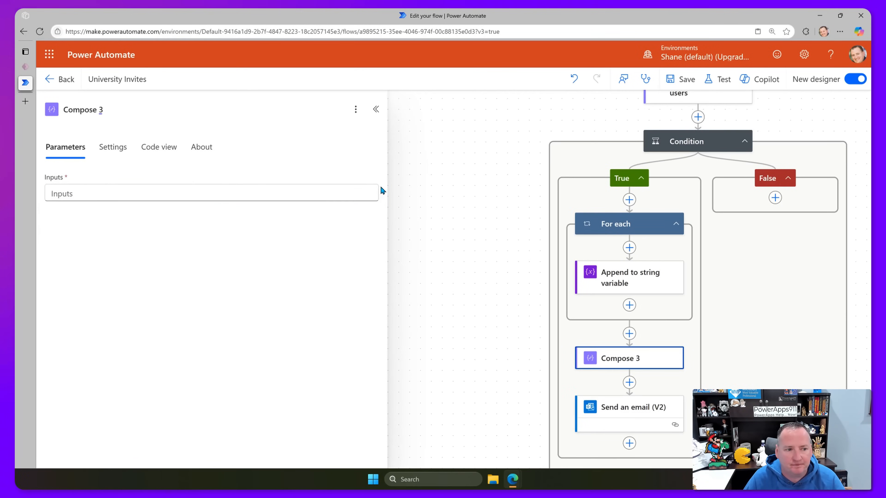
pyautogui.click(440, 244)
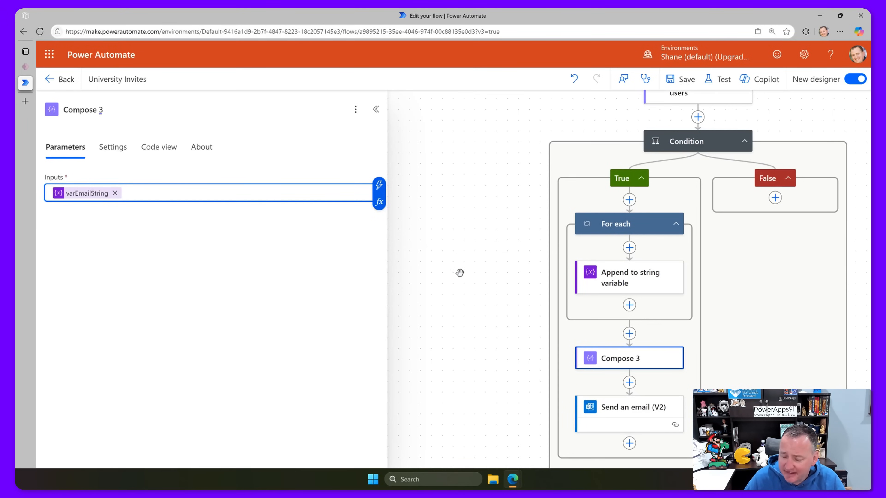
pyautogui.click(623, 359)
pyautogui.click(613, 406)
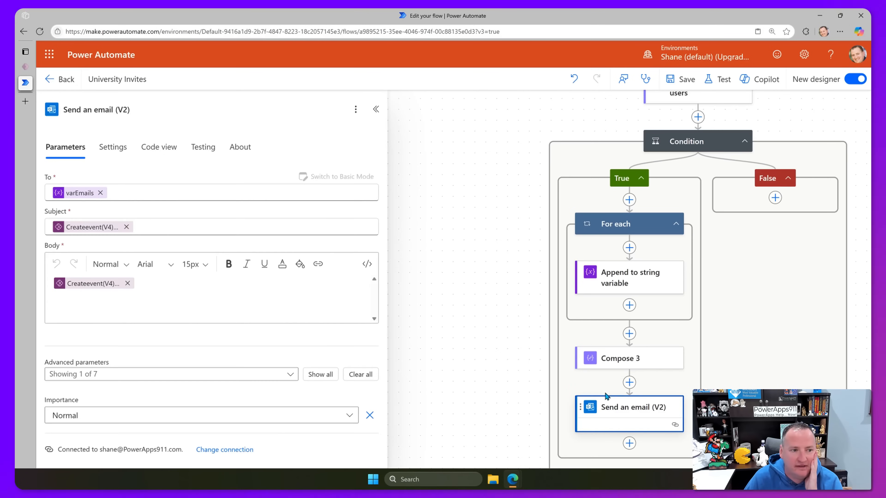
pyautogui.click(101, 192)
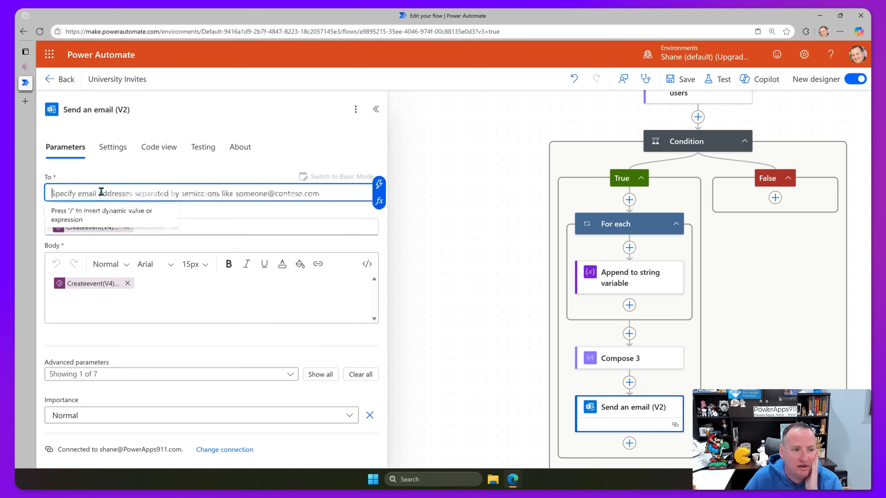
pyautogui.click(379, 184)
pyautogui.click(424, 238)
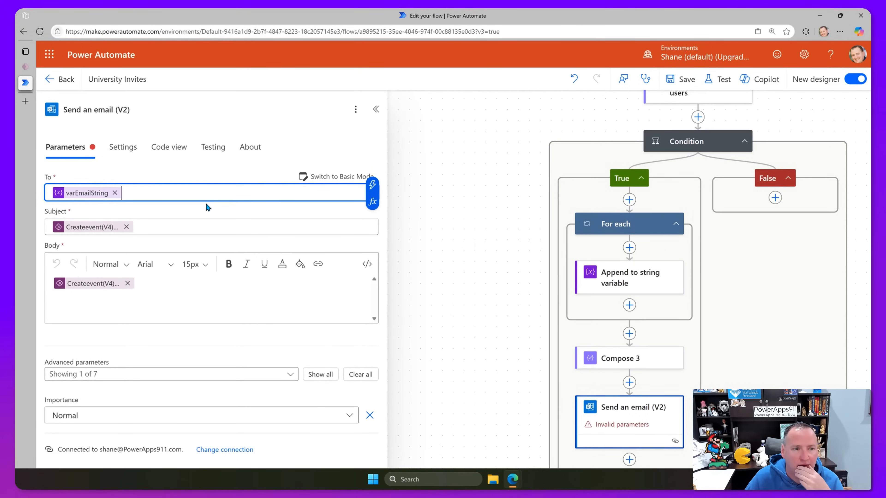
pyautogui.click(202, 210)
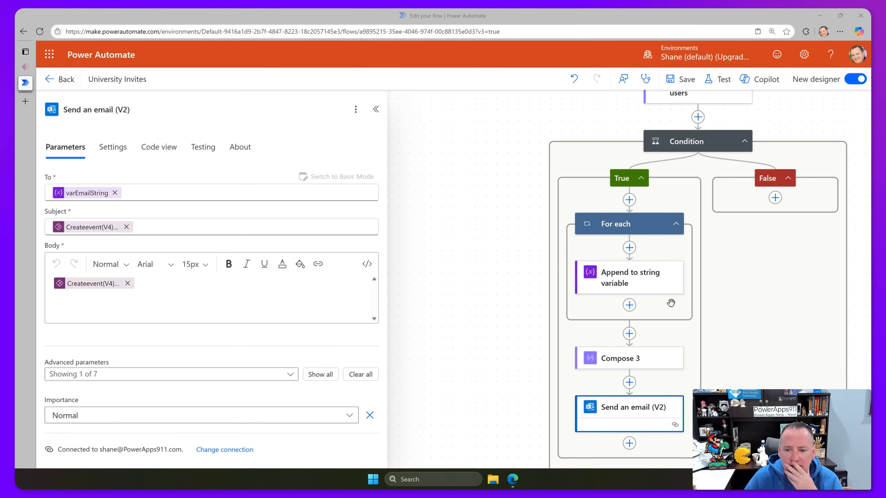
pyautogui.scroll(-3, 673, 307)
pyautogui.scroll(7, 702, 306)
pyautogui.scroll(-8, 698, 307)
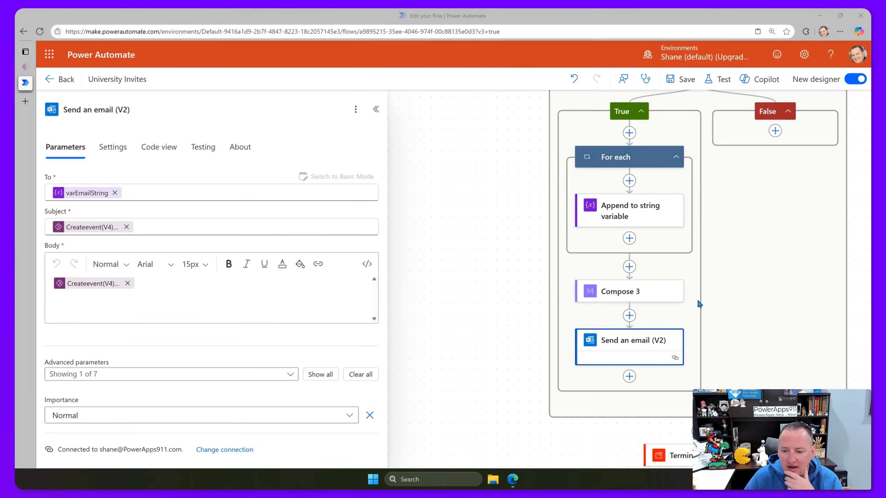
pyautogui.scroll(-5, 696, 309)
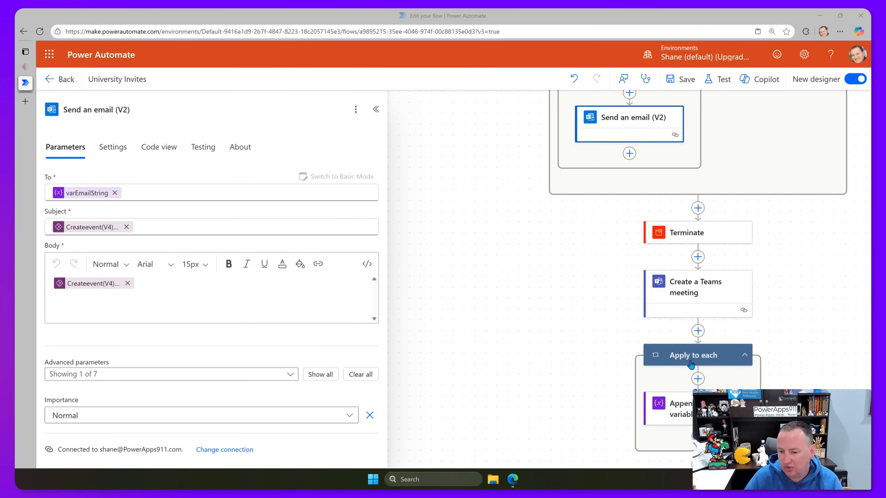
pyautogui.scroll(4, 697, 354)
pyautogui.scroll(5, 697, 355)
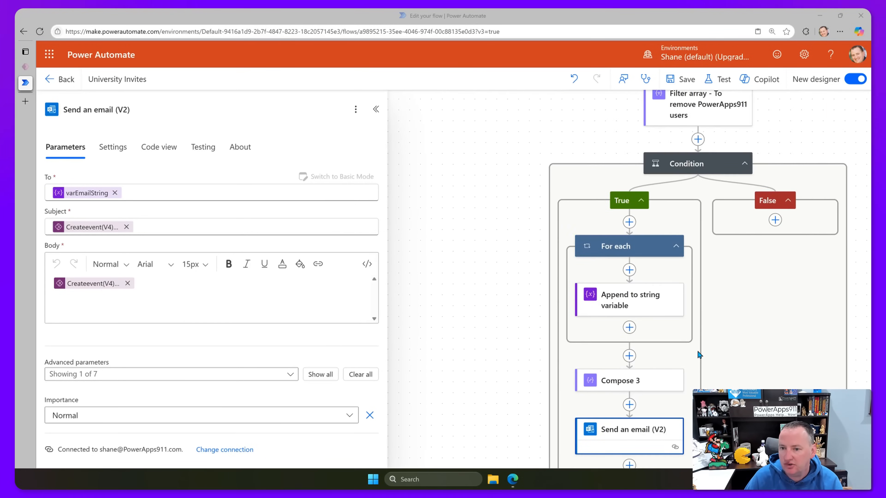
pyautogui.scroll(-2, 695, 369)
pyautogui.scroll(9, 624, 368)
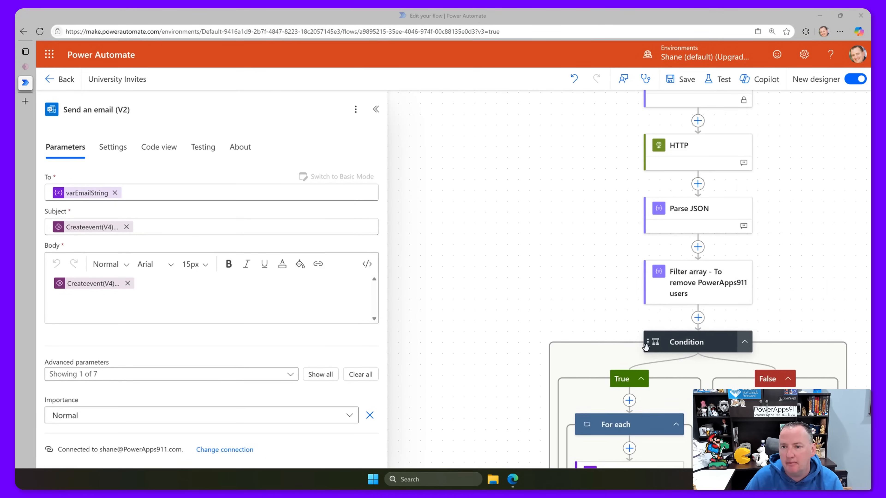
# Select the demo course ID 3101938 in the HTTP step's note, then save the flow.
pyautogui.click(709, 262)
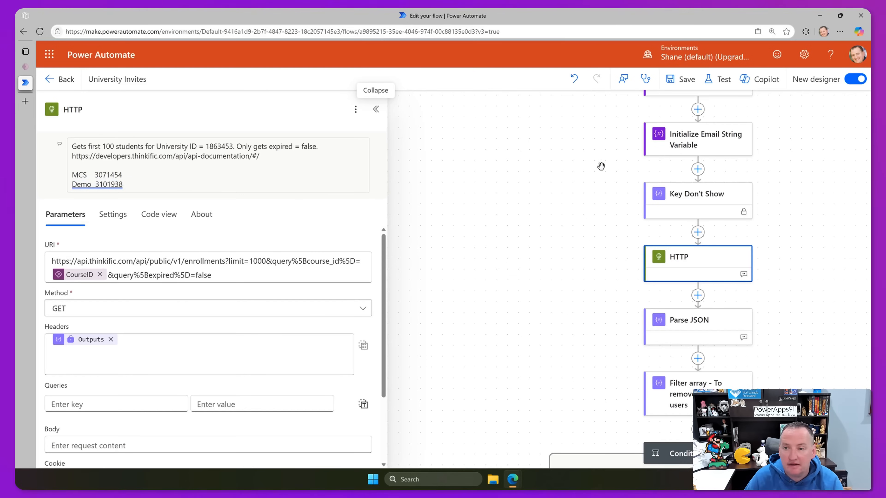
pyautogui.scroll(8, 604, 294)
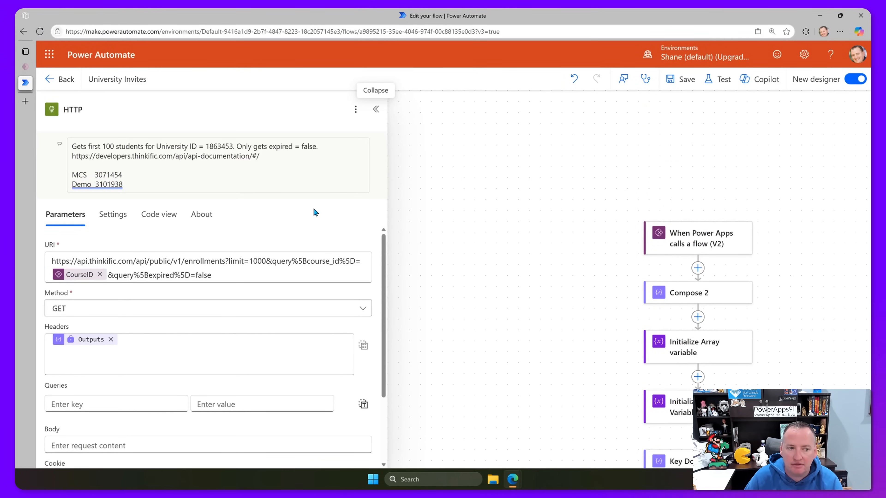
pyautogui.moveTo(95, 183); pyautogui.dragTo(128, 182)
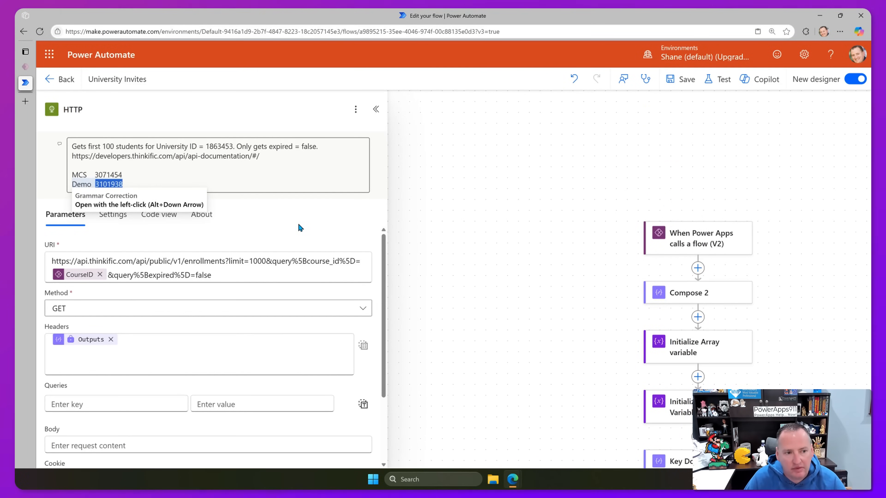
pyautogui.click(231, 185)
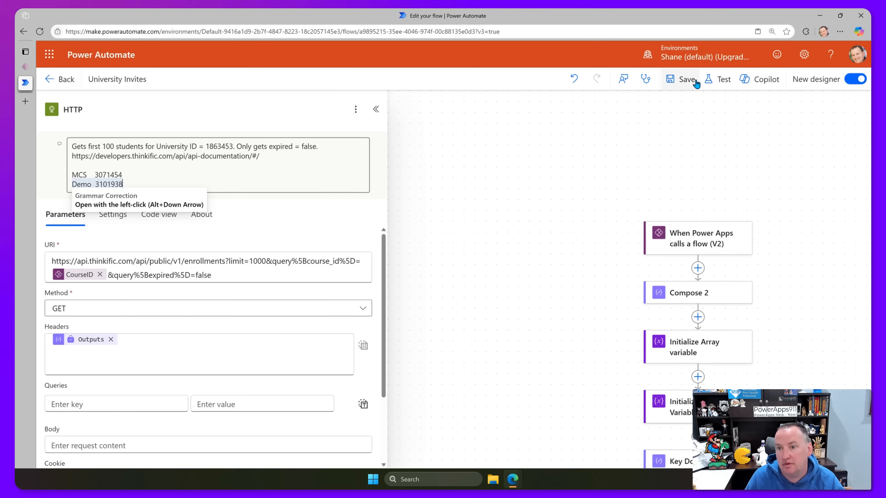
pyautogui.click(684, 80)
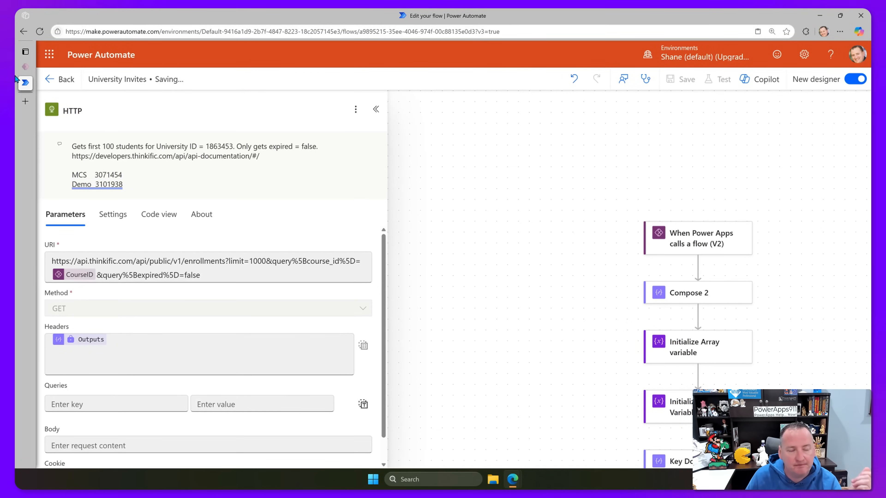
pyautogui.moveTo(26, 72)
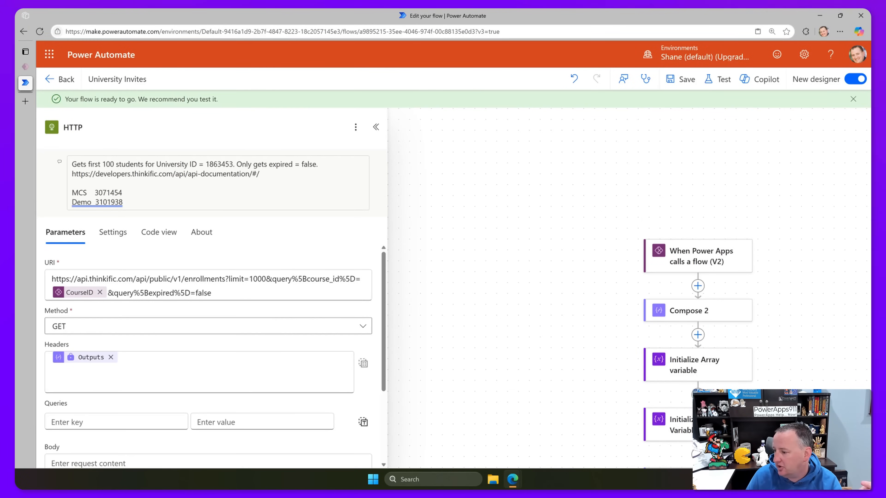
# Back in Power Apps Studio, shrink the formula bar and refresh the University Invites flow.
pyautogui.click(25, 66)
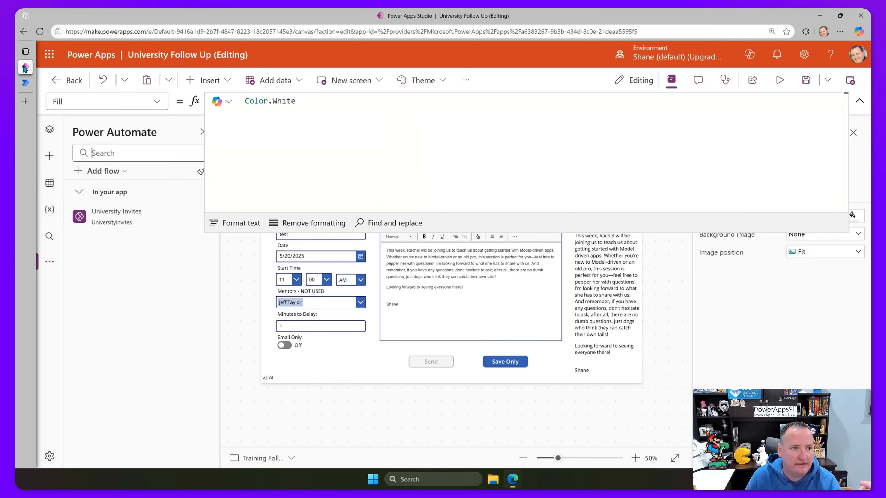
pyautogui.moveTo(361, 233); pyautogui.dragTo(433, 94)
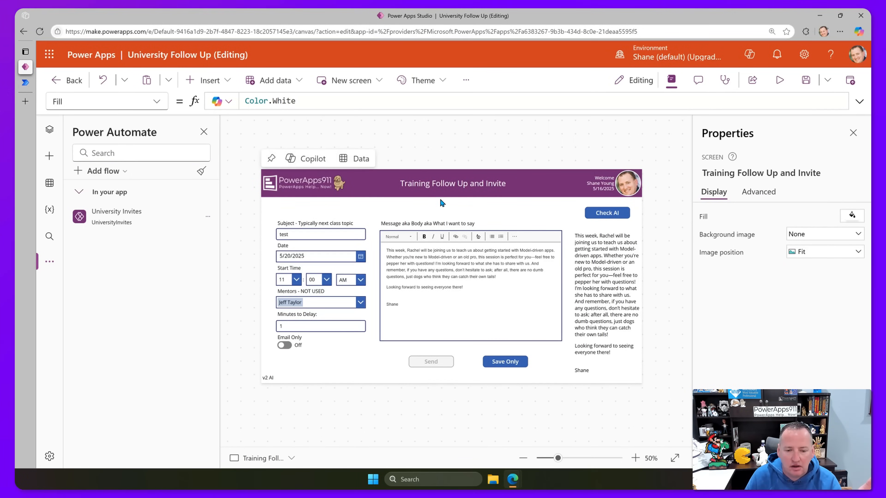
pyautogui.click(208, 216)
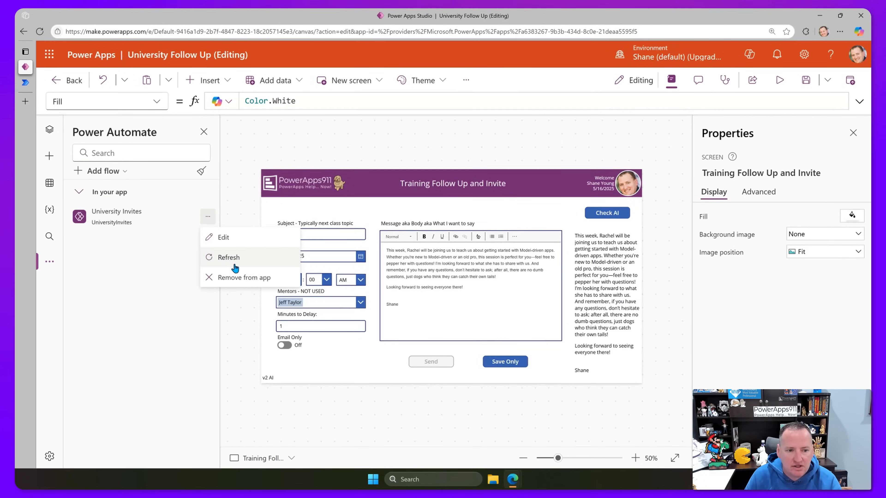
pyautogui.click(228, 257)
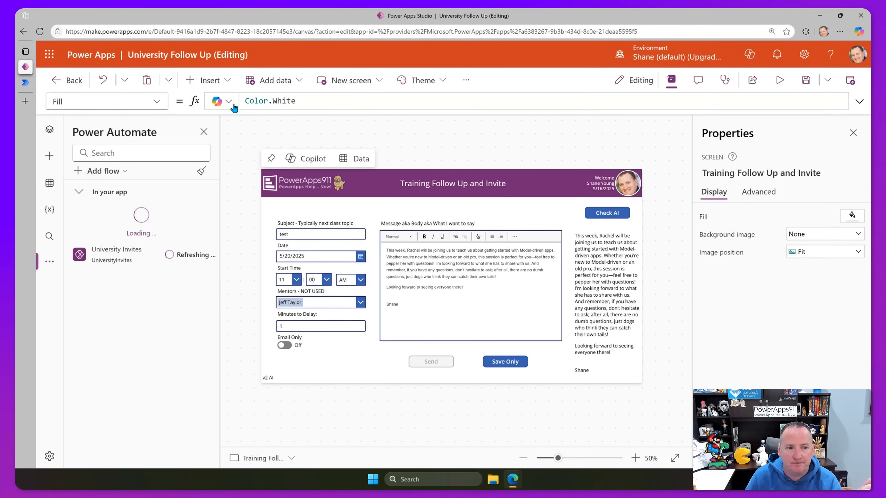
# Add a text label reading "Course ID" just under the Email Only toggle.
pyautogui.click(209, 79)
pyautogui.click(253, 152)
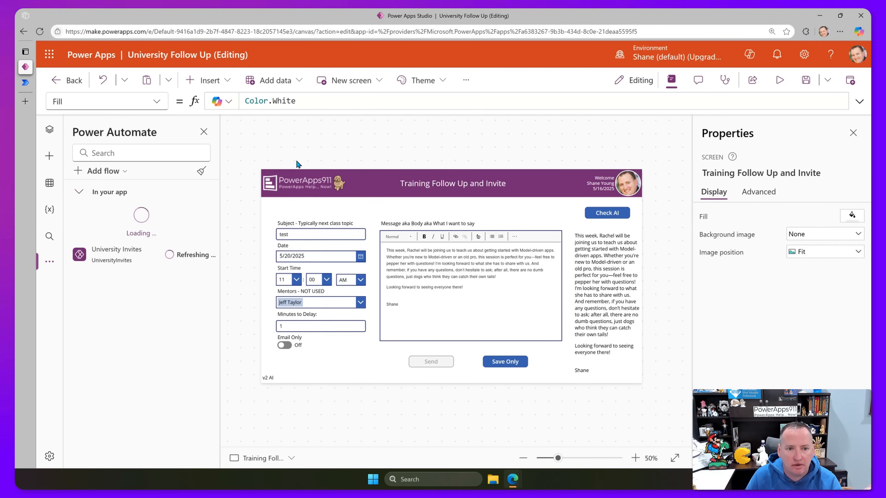
pyautogui.moveTo(310, 181); pyautogui.dragTo(298, 356)
pyautogui.moveTo(287, 102); pyautogui.dragTo(194, 94)
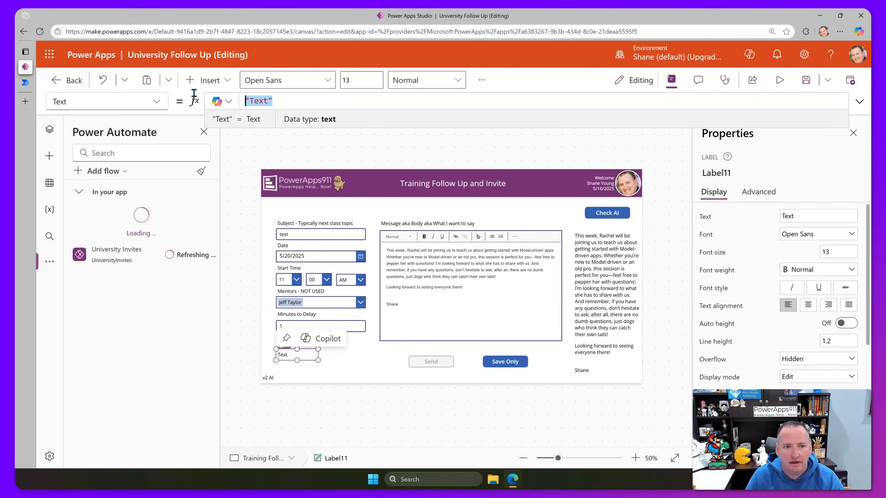
pyautogui.write('"Cours')
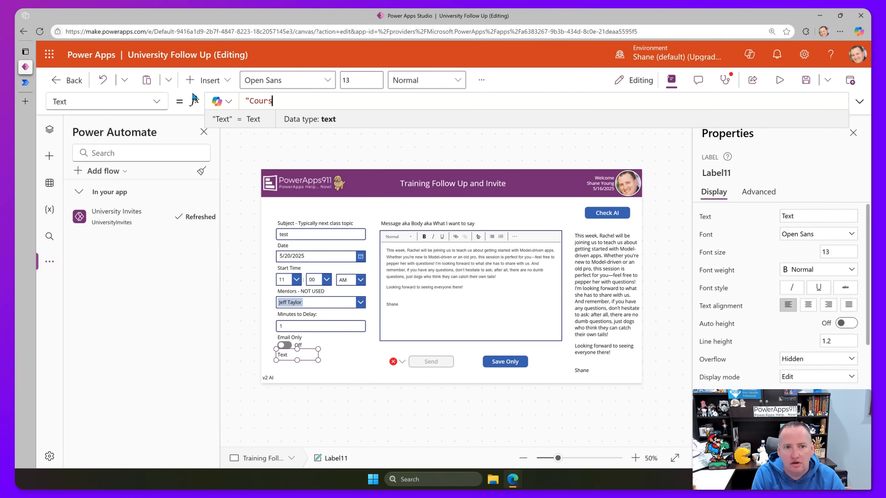
pyautogui.write('e ID"')
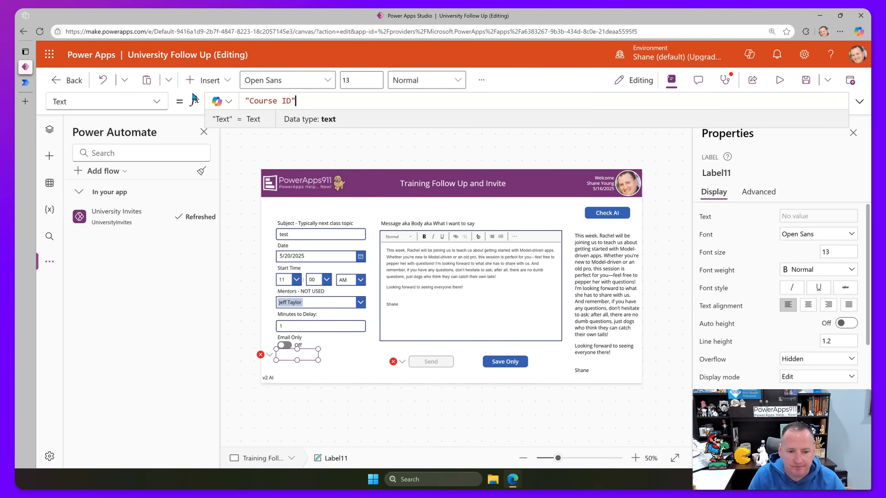
pyautogui.click(207, 80)
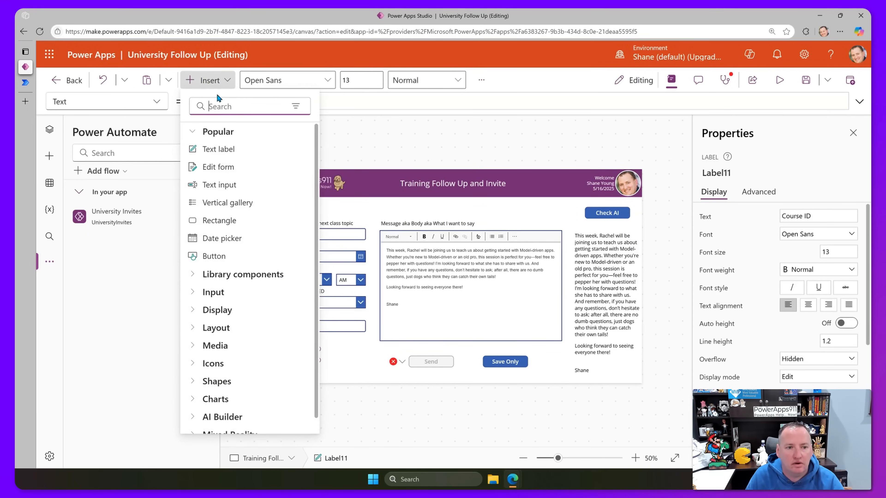
# Add a text input below the Course ID label and rename it inpCourseID.
pyautogui.click(232, 185)
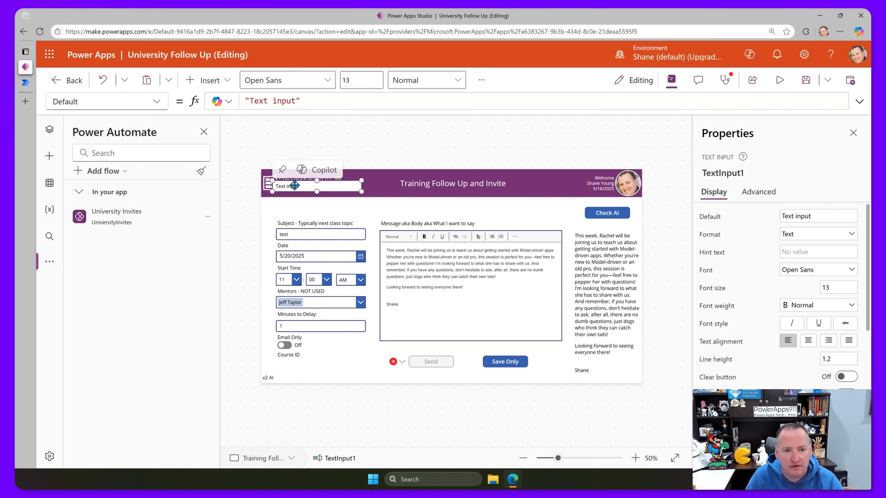
pyautogui.moveTo(295, 185); pyautogui.dragTo(297, 364)
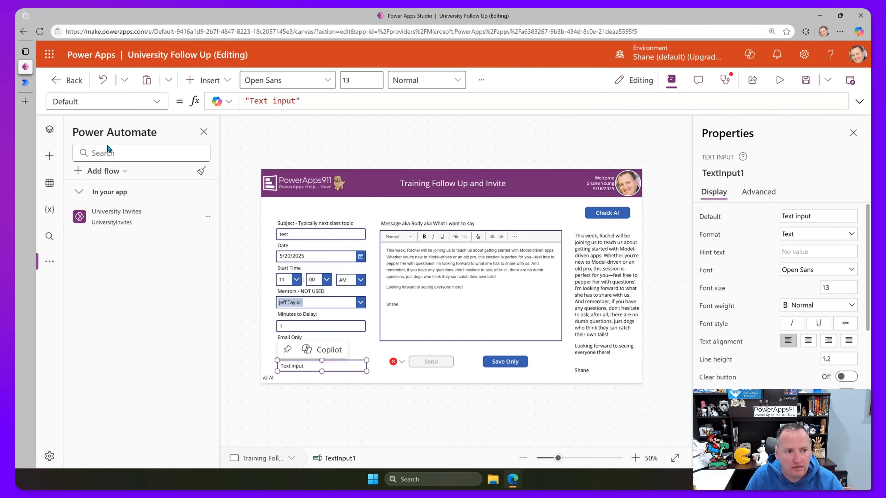
pyautogui.click(46, 136)
pyautogui.doubleClick(209, 251)
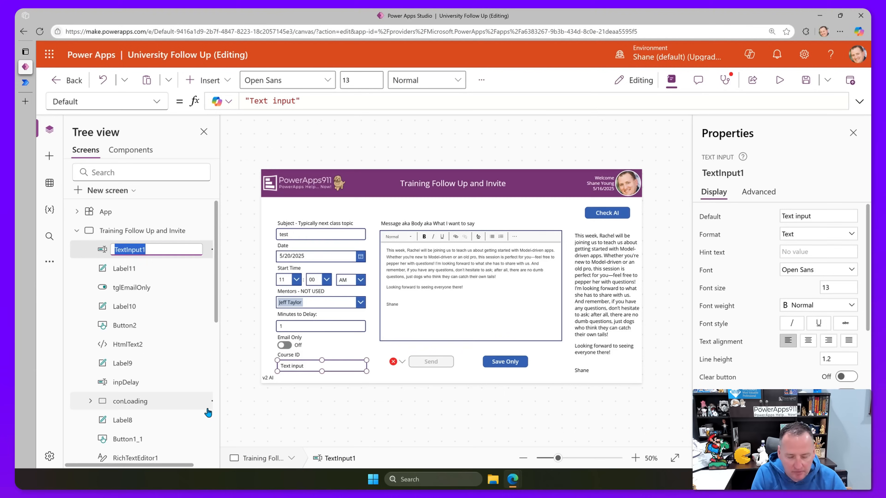
pyautogui.write('inpCourse')
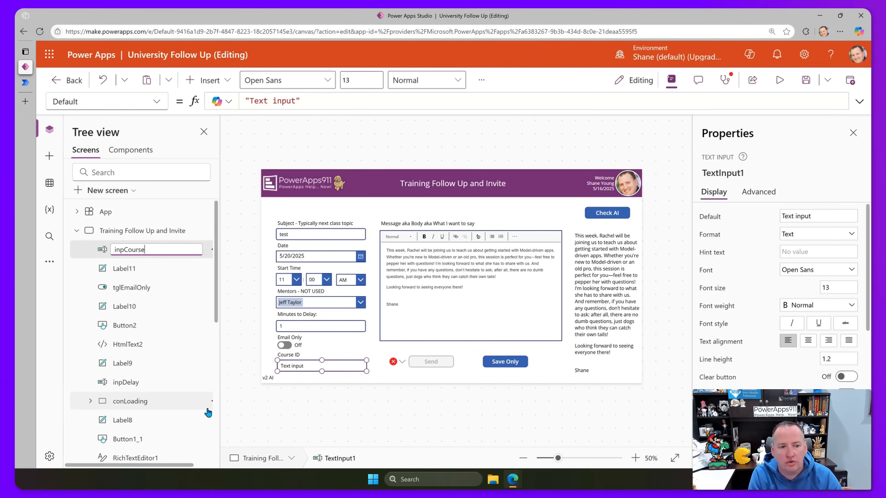
pyautogui.write('ID')
pyautogui.press('Return')
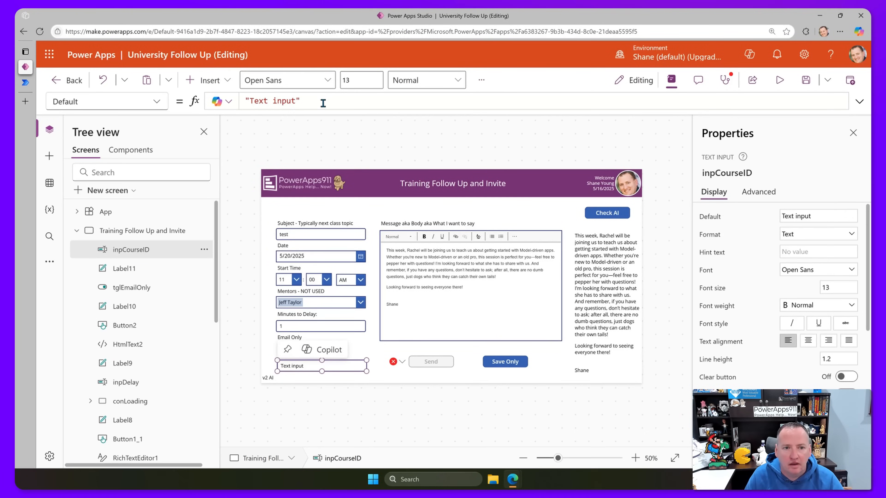
# Replace the input's default text with the pasted course ID 3101938.
pyautogui.click(298, 101)
pyautogui.moveTo(296, 101); pyautogui.dragTo(250, 100)
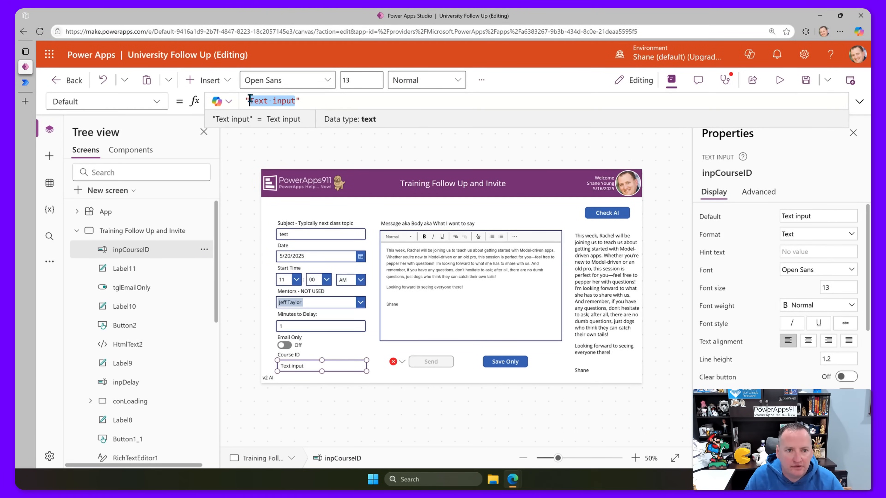
pyautogui.write('3101938')
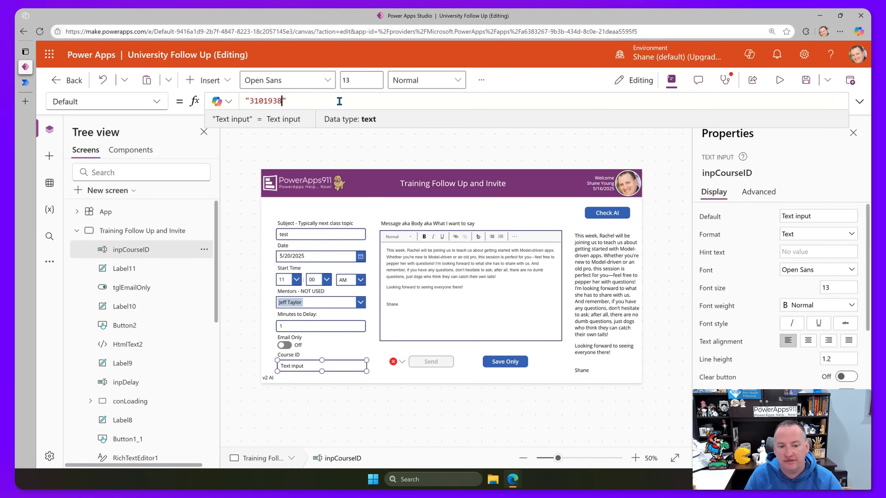
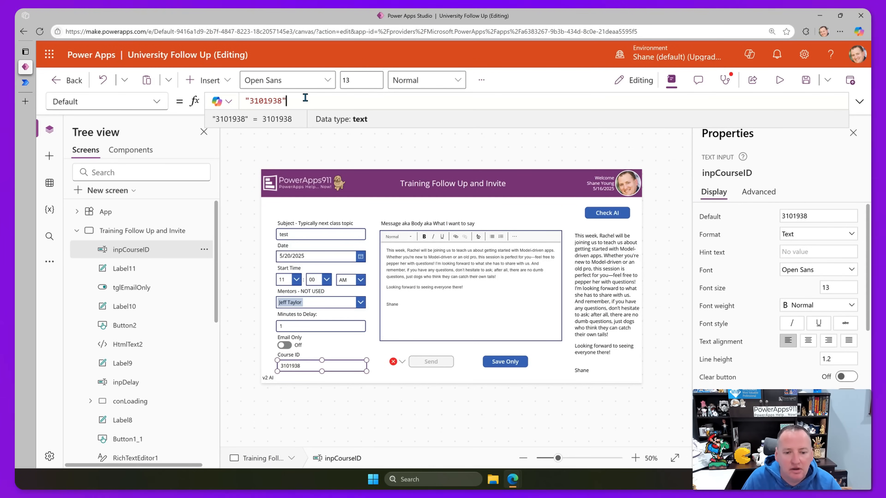
# Select the Send button and expand its UniversityInvites.Run formula for editing.
pyautogui.click(435, 365)
pyautogui.moveTo(424, 110); pyautogui.dragTo(396, 135)
pyautogui.click(388, 106)
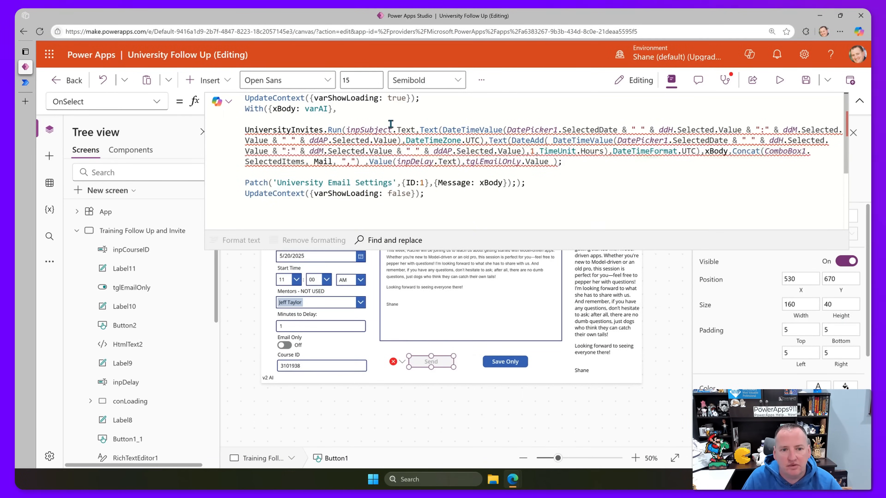
# Append inpCourseID.Text after tglEmailOnly.Value as Run's final argument, then preview the app.
pyautogui.click(549, 160)
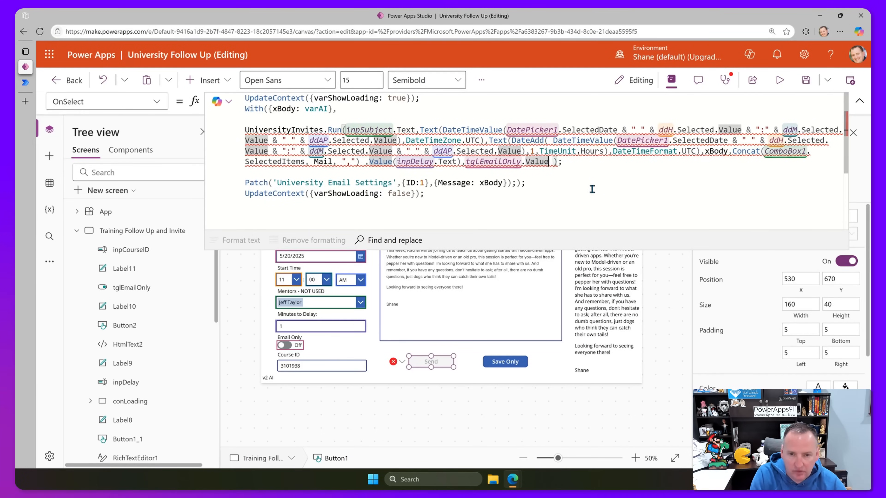
pyautogui.write(',')
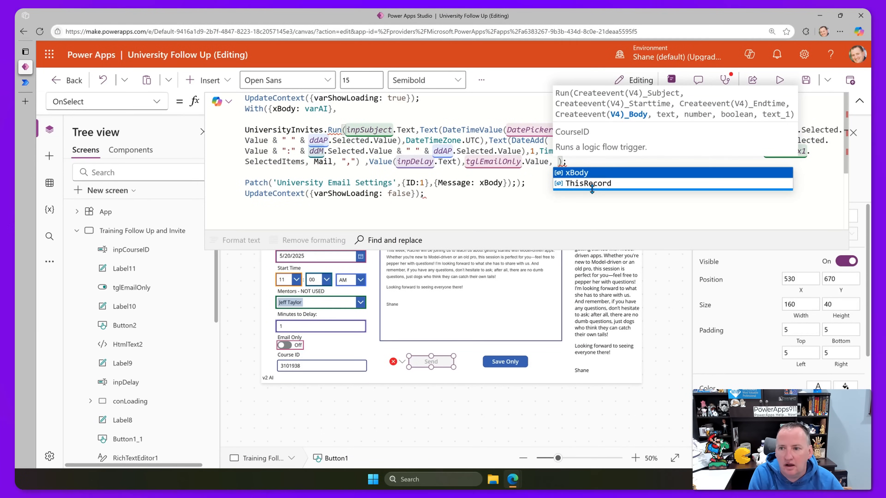
pyautogui.write('inp')
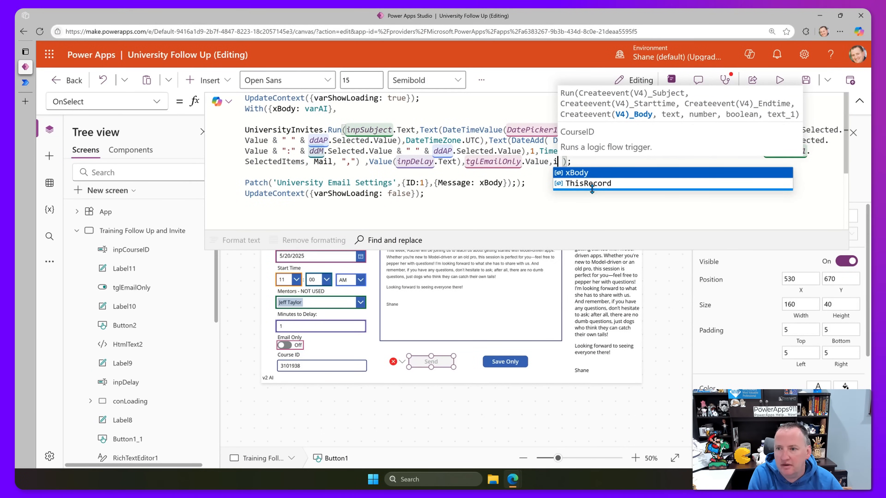
pyautogui.press('Tab')
pyautogui.write('.')
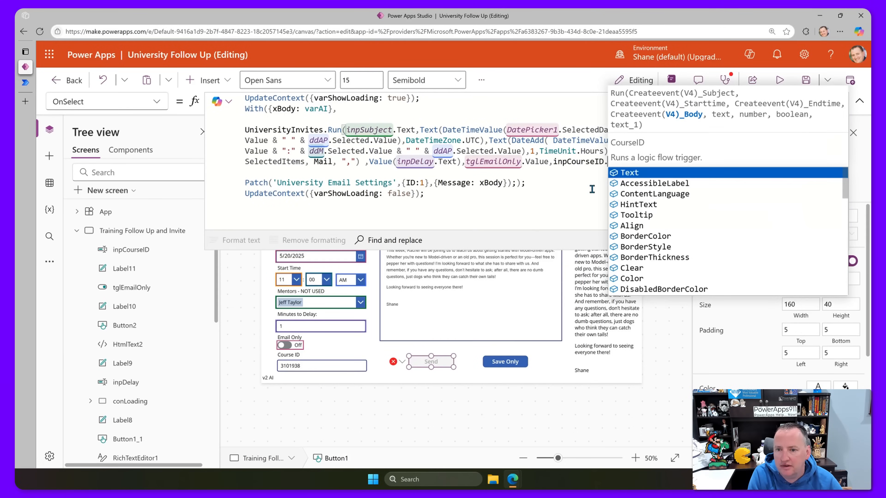
pyautogui.press('Tab')
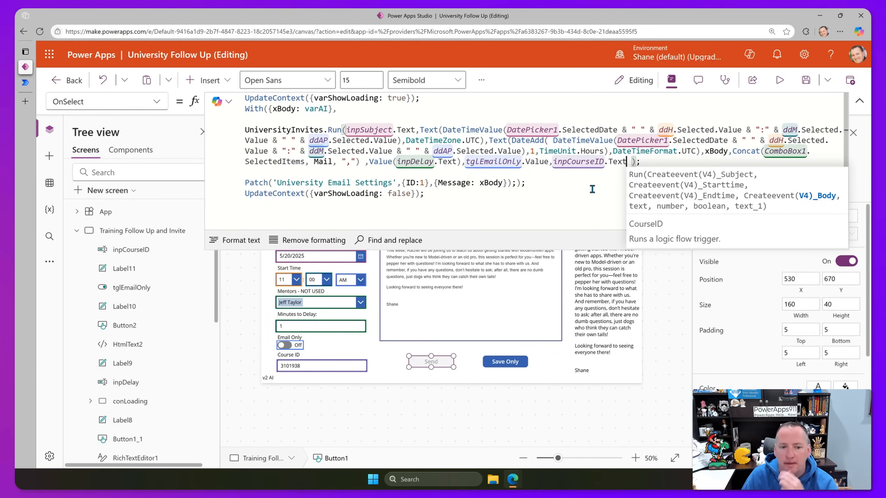
pyautogui.click(588, 182)
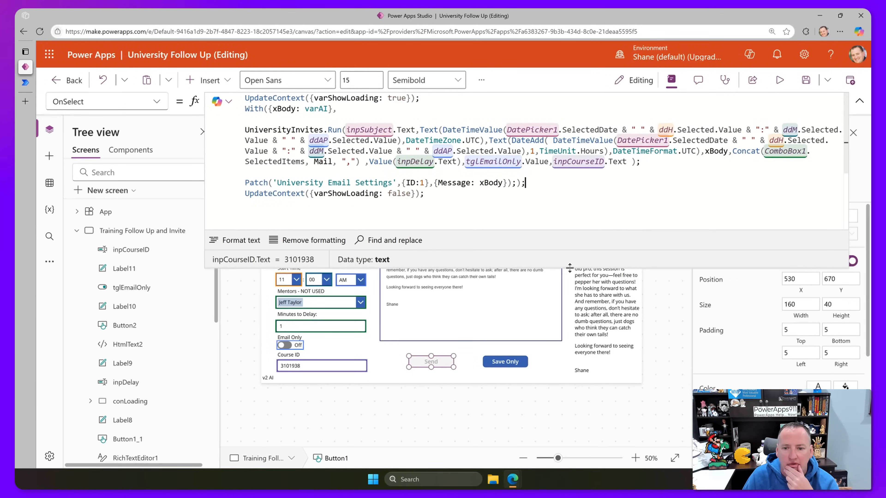
pyautogui.moveTo(571, 250); pyautogui.dragTo(585, 100)
pyautogui.click(778, 83)
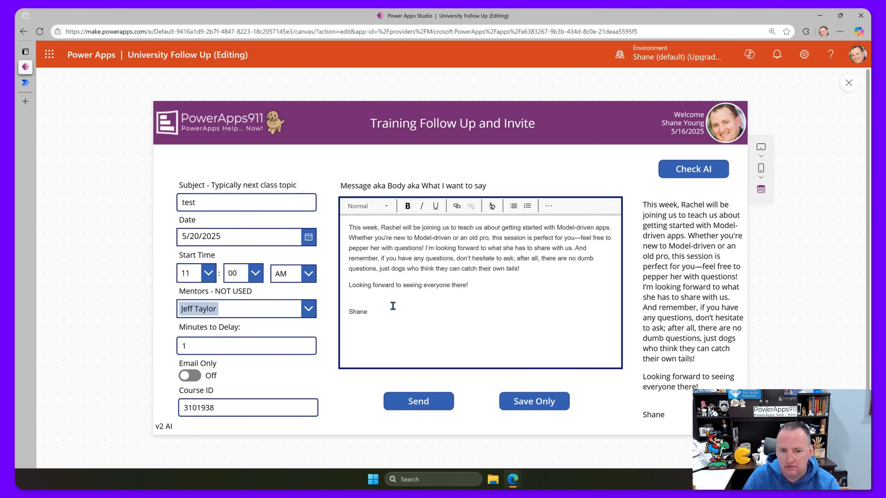
# Send the 'test' invite for course 3101938 from the preview with Email Only off.
pyautogui.click(494, 279)
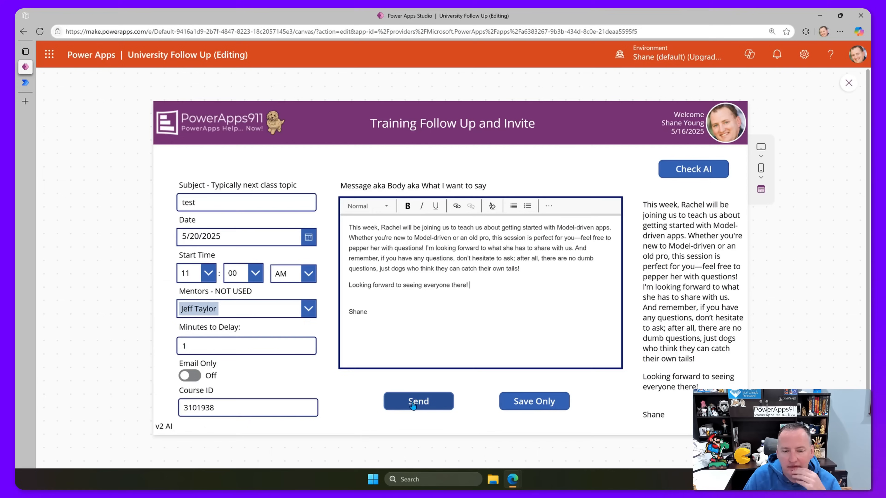
pyautogui.click(421, 402)
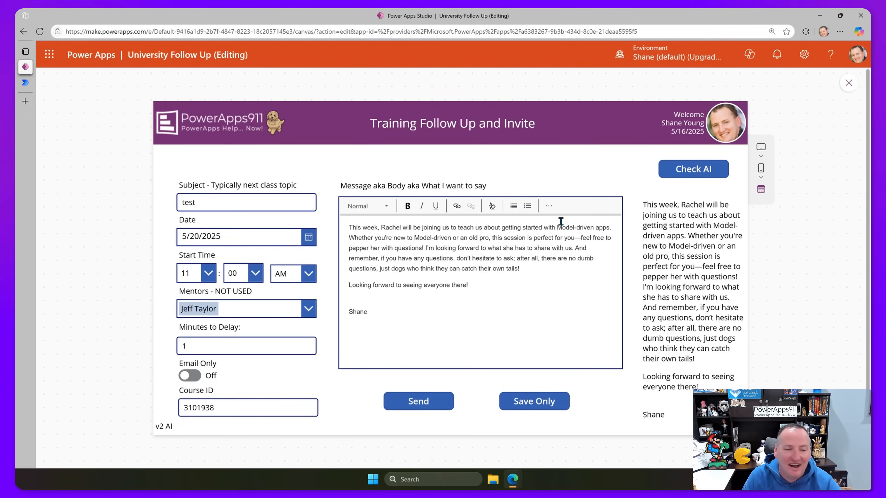
# Open the 11:24 AM University Invites run, expand Condition and For each to confirm success.
pyautogui.click(25, 83)
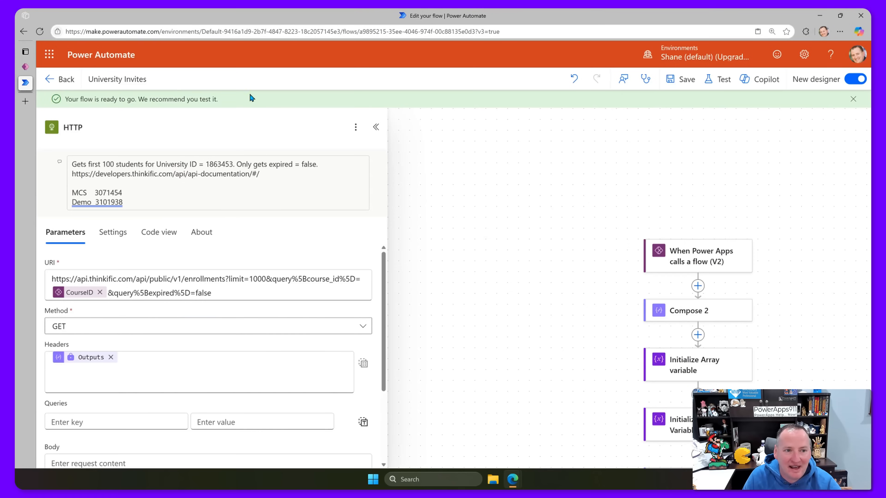
pyautogui.click(54, 83)
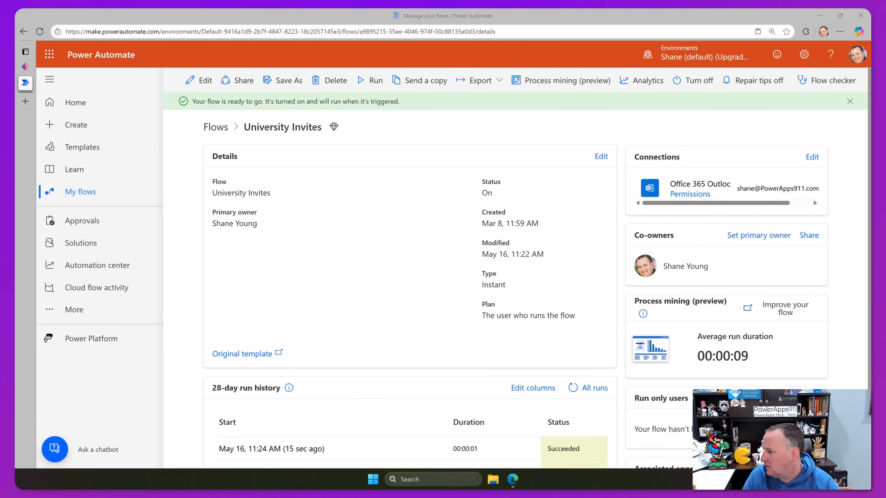
pyautogui.click(287, 449)
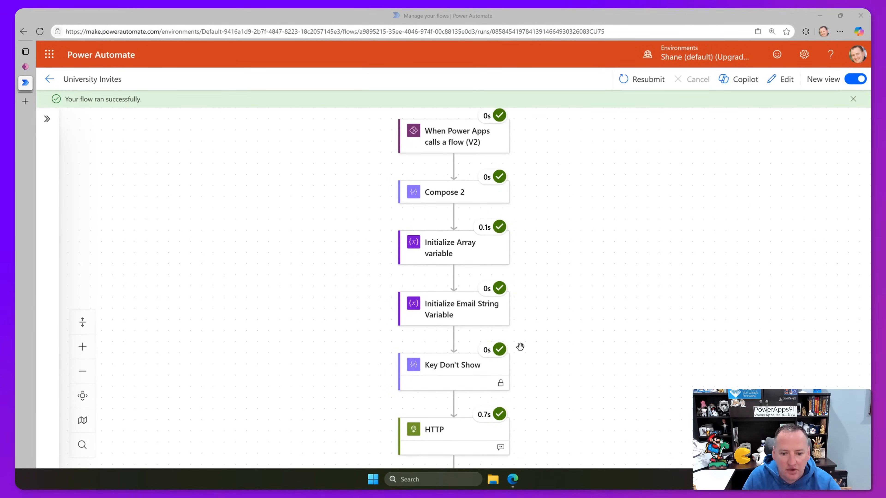
pyautogui.scroll(-3, 318, 291)
pyautogui.scroll(-7, 451, 308)
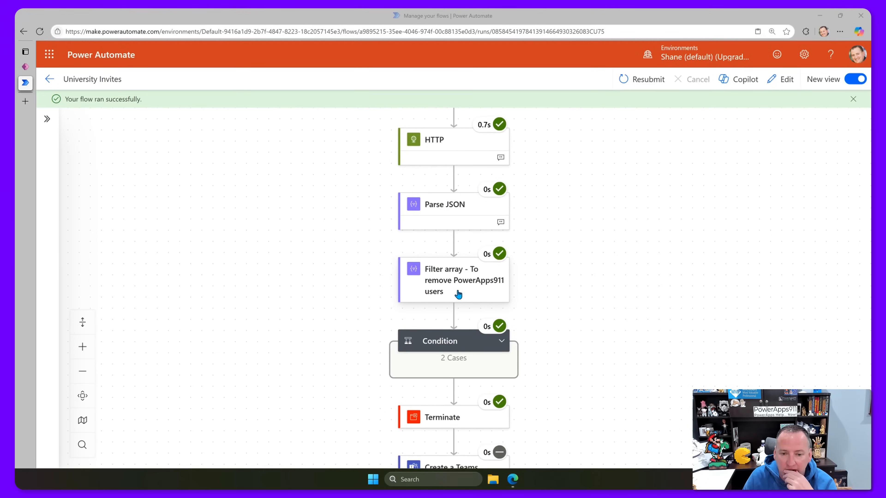
pyautogui.click(501, 344)
pyautogui.scroll(-4, 475, 332)
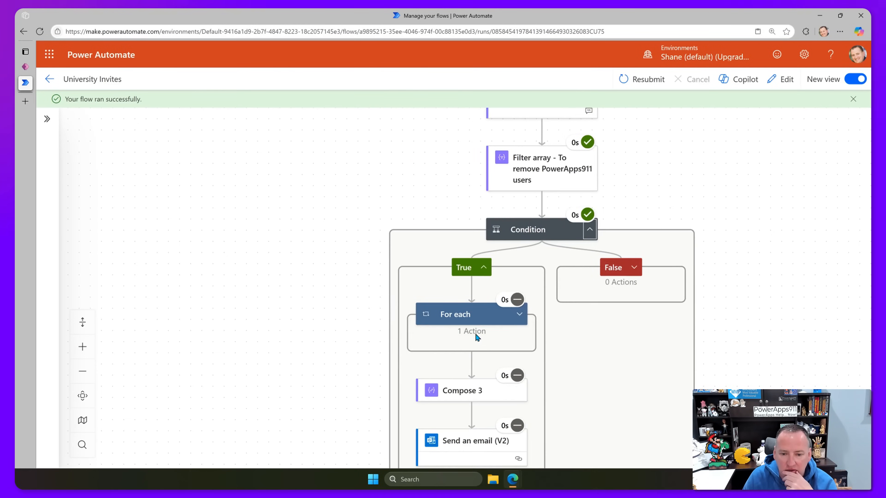
pyautogui.click(519, 320)
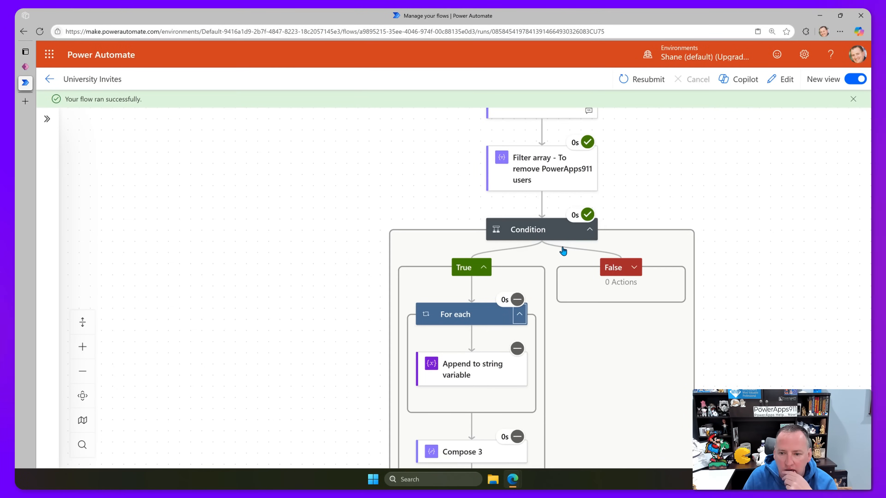
pyautogui.scroll(-3, 518, 304)
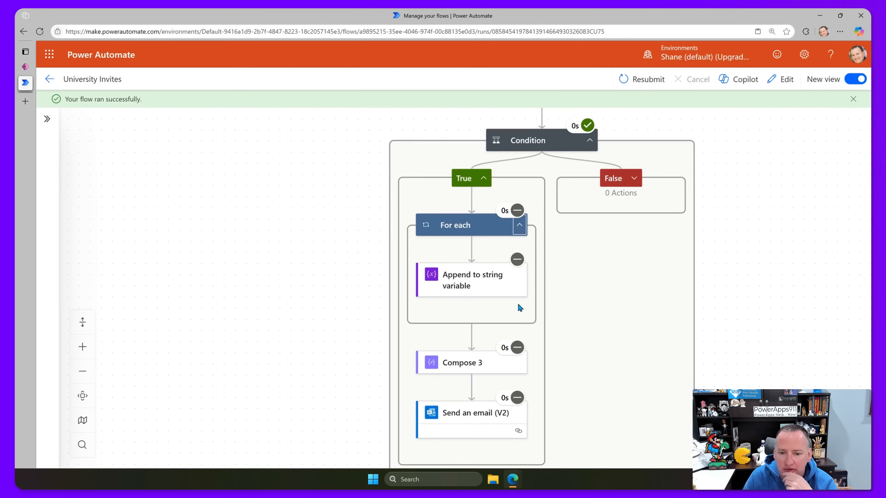
pyautogui.scroll(3, 520, 307)
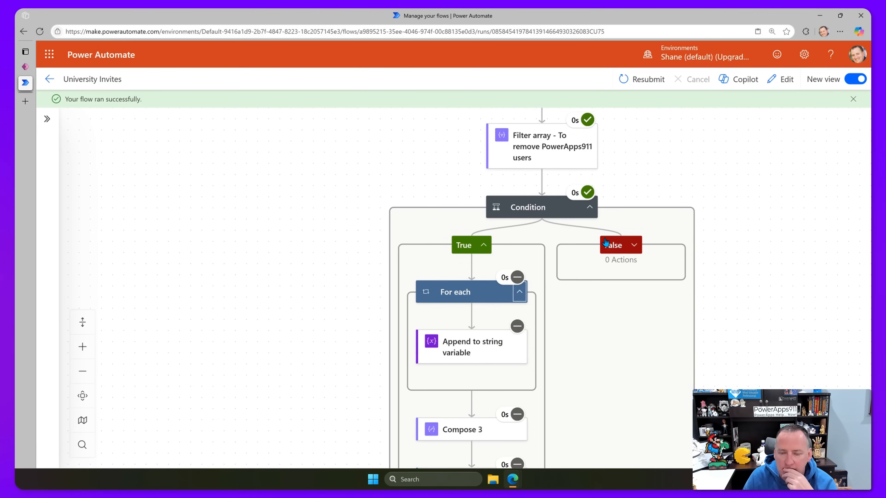
pyautogui.click(25, 66)
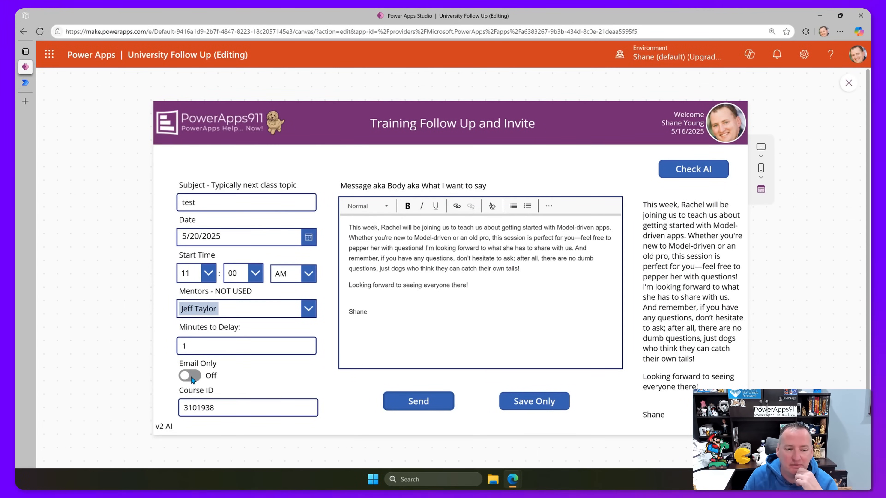
# Switch Email Only on and send another test invite from the preview.
pyautogui.click(192, 377)
pyautogui.click(479, 288)
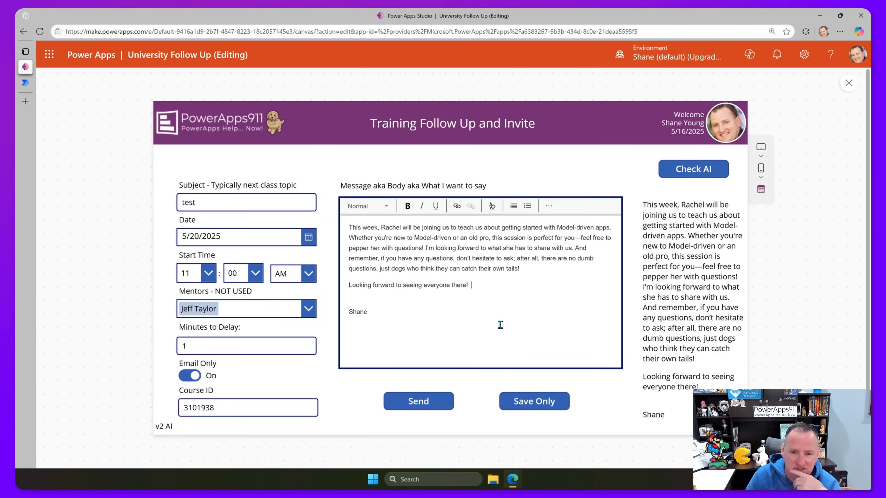
pyautogui.click(436, 402)
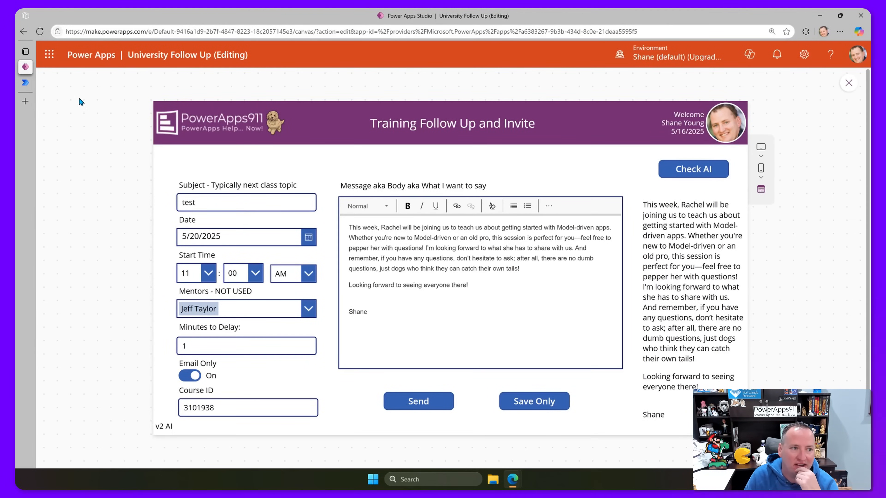
pyautogui.click(25, 84)
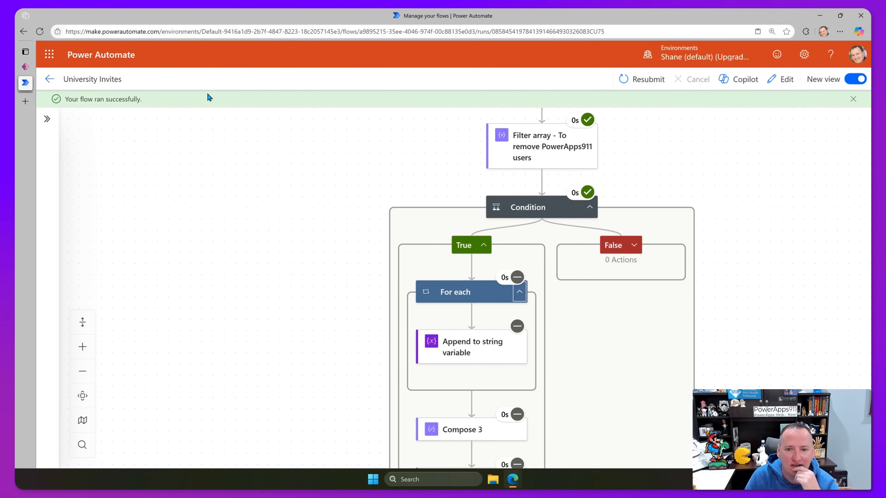
# Open the 11:25 AM run, expand Condition and For each, and view Compose 3's recipient addresses.
pyautogui.click(52, 82)
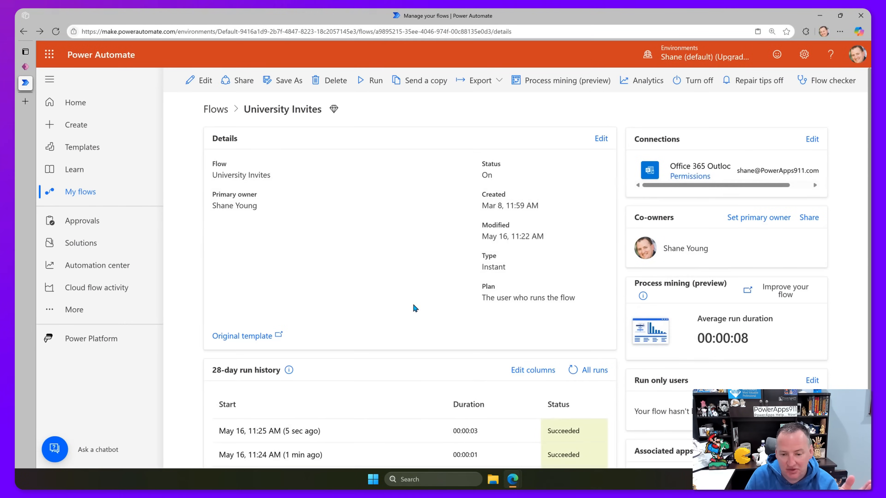
pyautogui.click(288, 431)
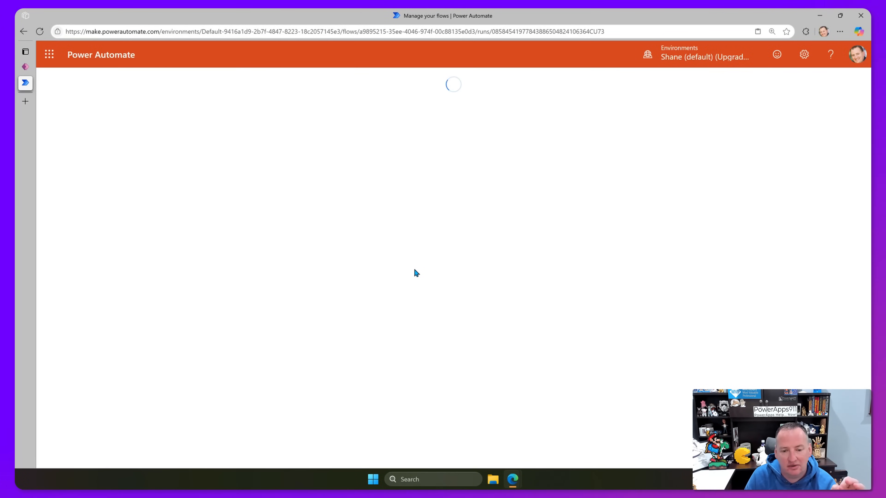
pyautogui.scroll(-5, 533, 297)
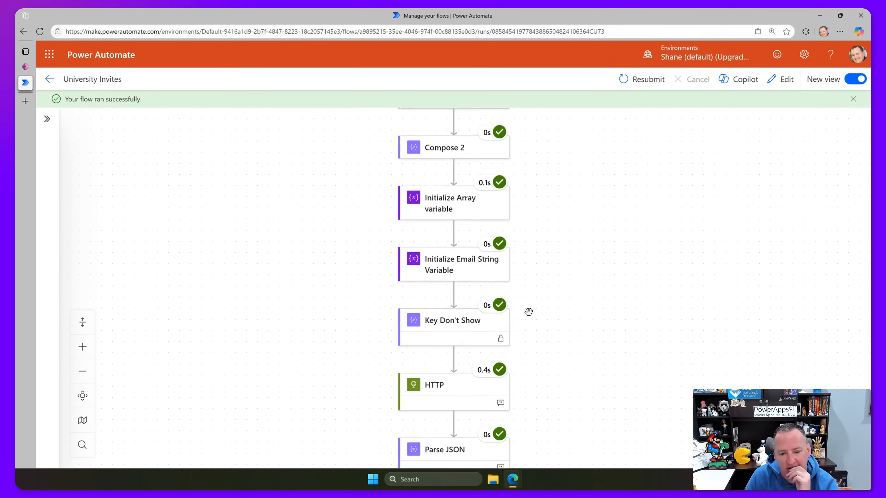
pyautogui.scroll(-5, 536, 282)
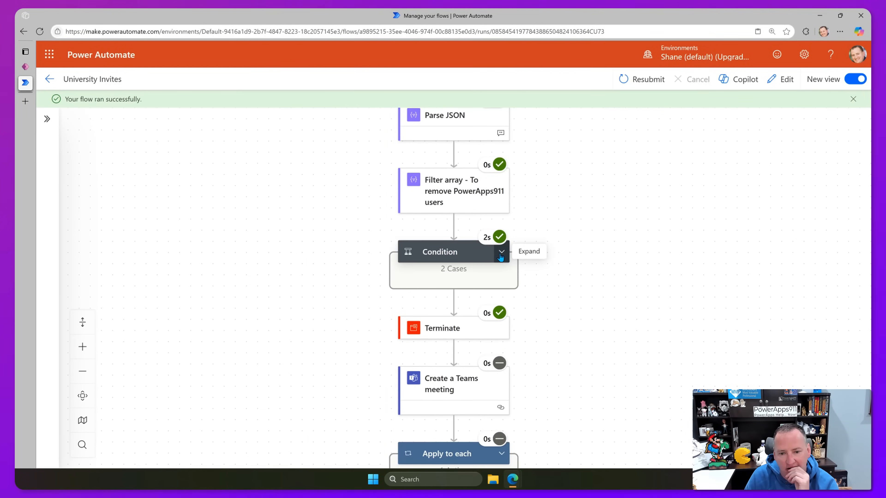
pyautogui.click(503, 251)
pyautogui.scroll(-1, 531, 286)
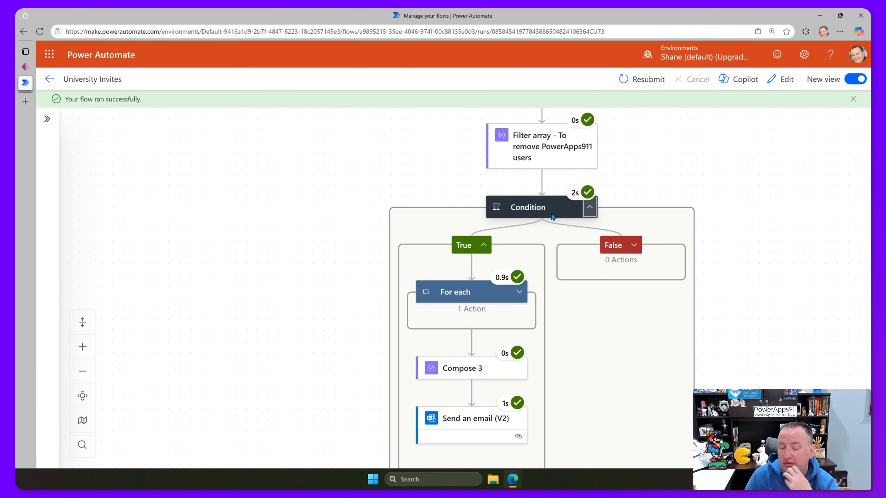
pyautogui.click(519, 292)
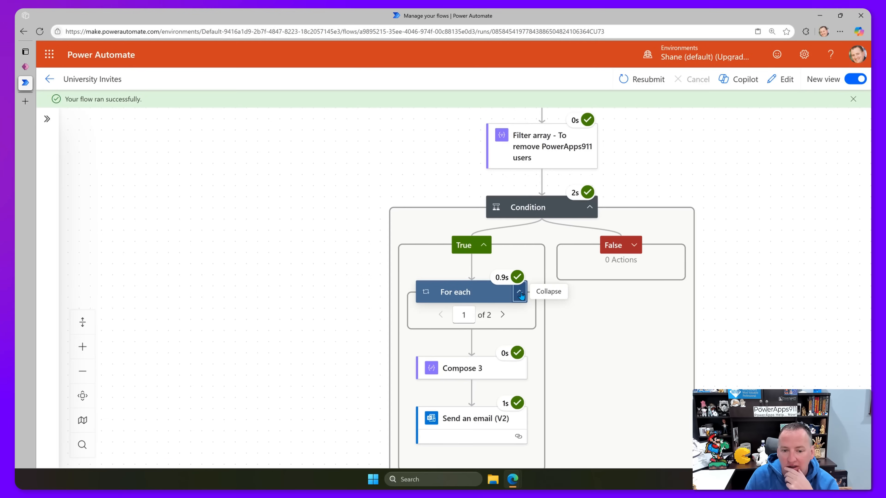
pyautogui.scroll(-2, 462, 314)
pyautogui.scroll(-2, 462, 314)
pyautogui.click(480, 317)
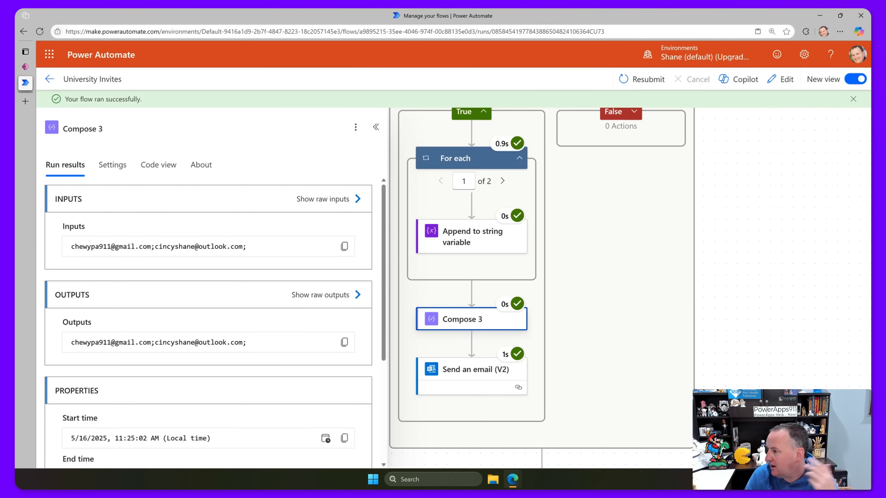
pyautogui.moveTo(870, 104); pyautogui.dragTo(360, 91)
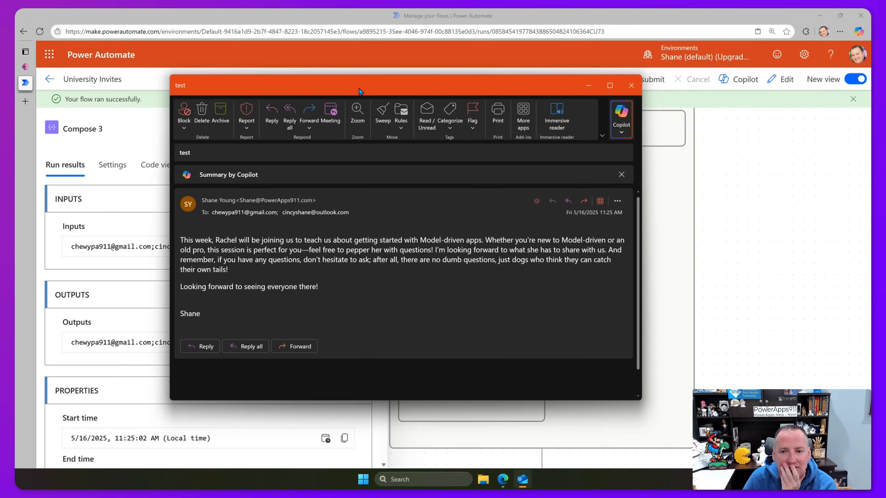
# Review the 'test' email addressed to both invitees, close it, and return to Power Apps.
pyautogui.moveTo(358, 88); pyautogui.dragTo(376, 80)
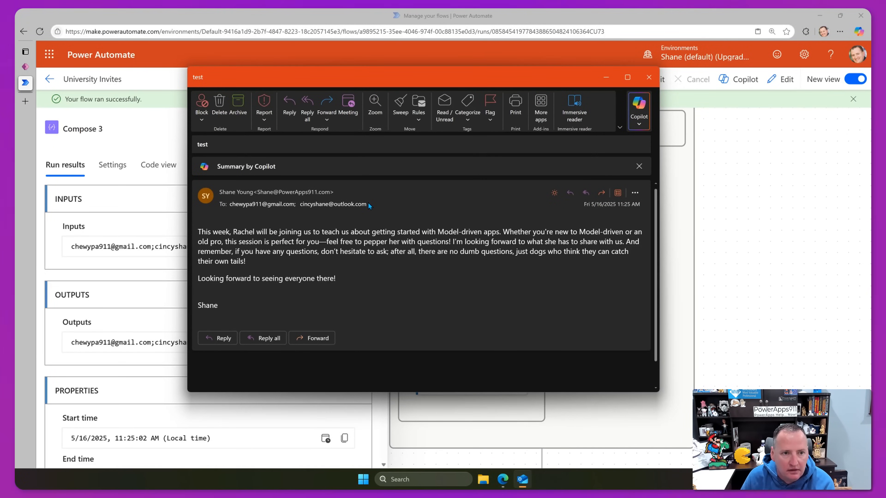
pyautogui.click(646, 82)
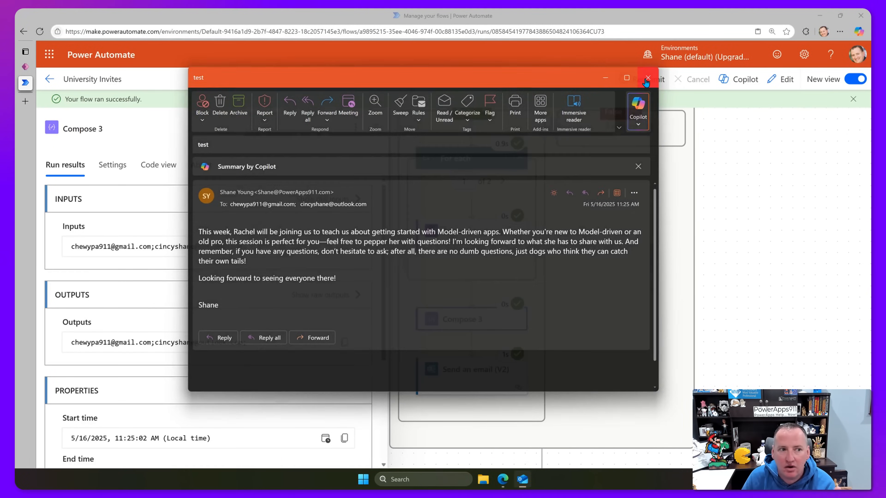
pyautogui.click(25, 67)
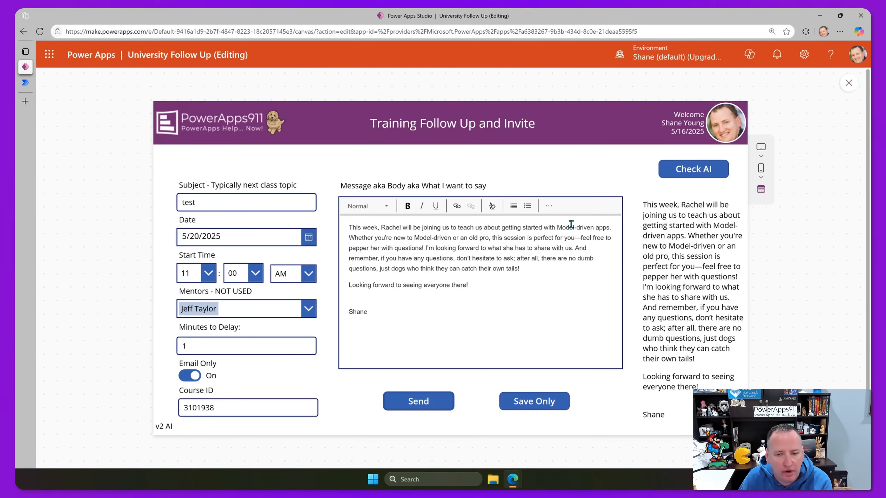
# Return to the University Invites run page in the Manage your flows tab.
pyautogui.click(34, 83)
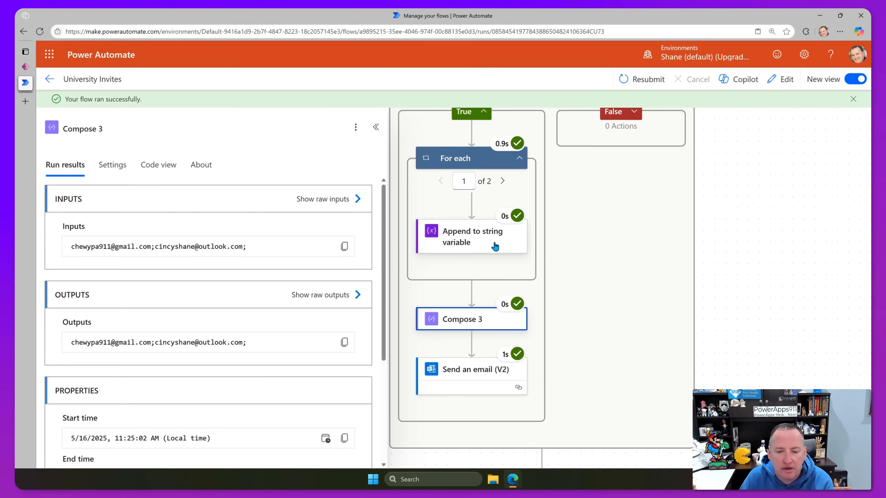
# Dismiss the success banner, open the flow for editing, and inspect Create a Teams meeting's parameters.
pyautogui.click(853, 100)
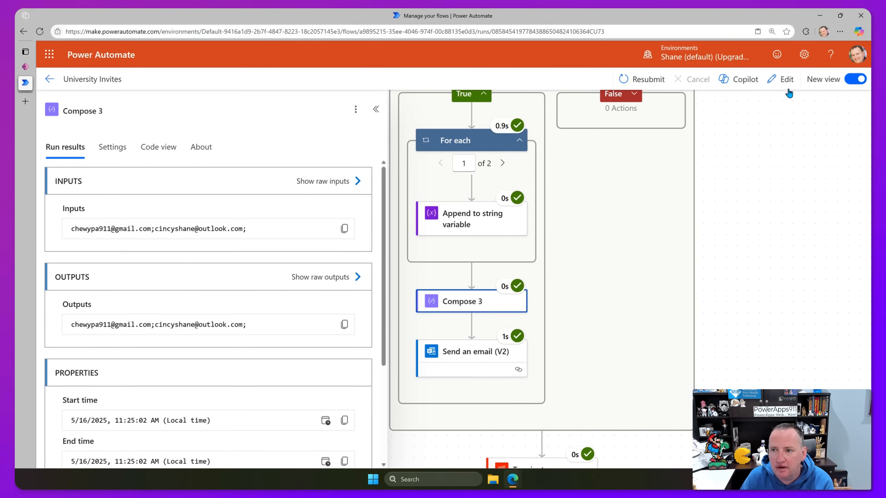
pyautogui.click(783, 81)
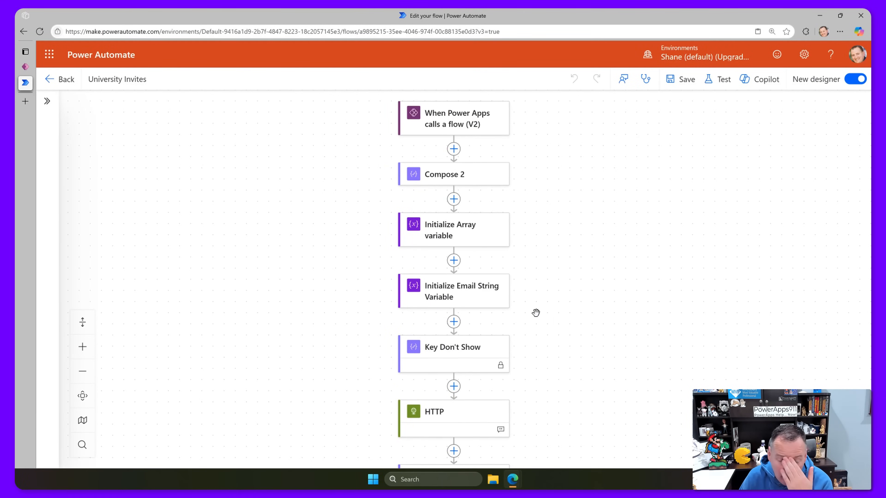
pyautogui.scroll(-8, 536, 311)
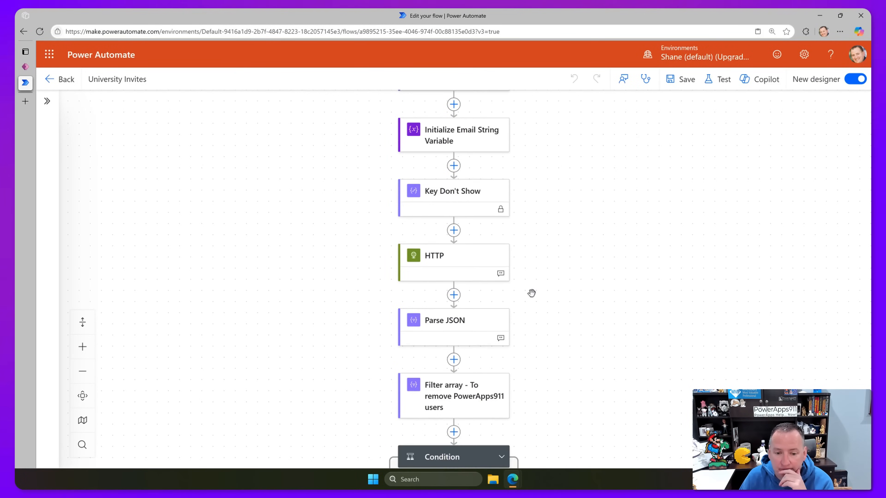
pyautogui.scroll(-6, 528, 295)
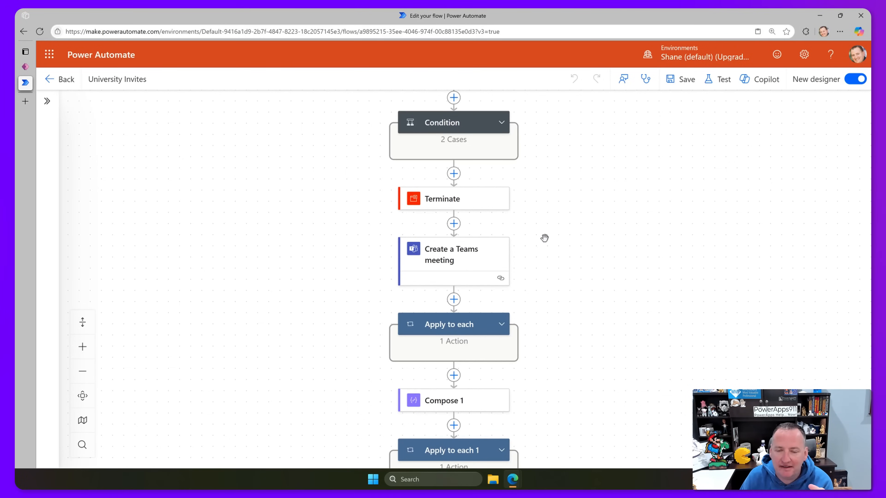
pyautogui.scroll(2, 542, 238)
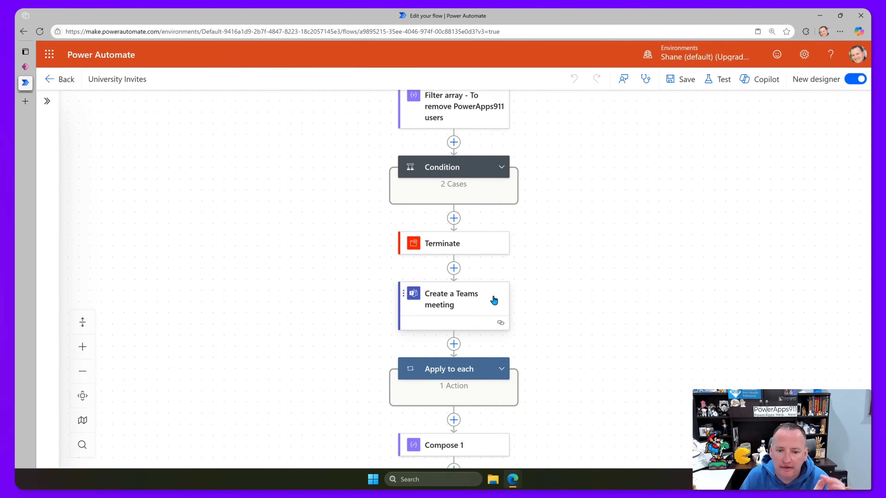
pyautogui.click(480, 306)
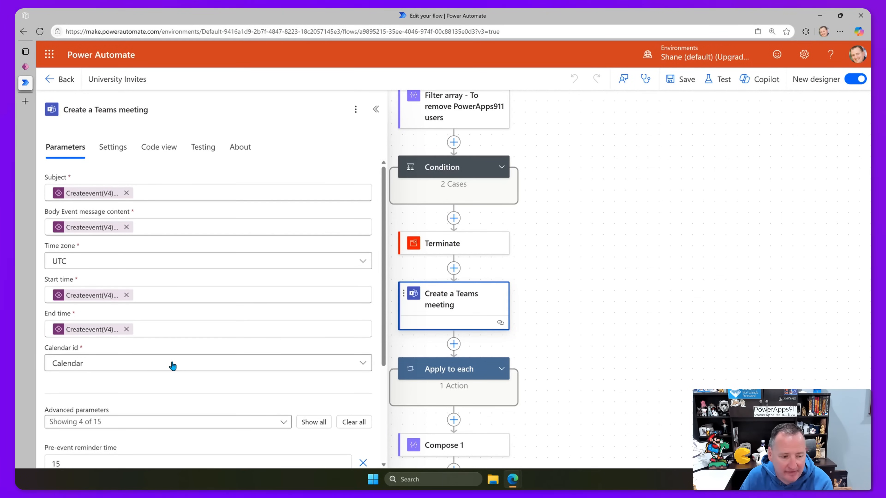
pyautogui.scroll(-3, 221, 364)
pyautogui.scroll(-1, 542, 318)
pyautogui.scroll(-3, 542, 318)
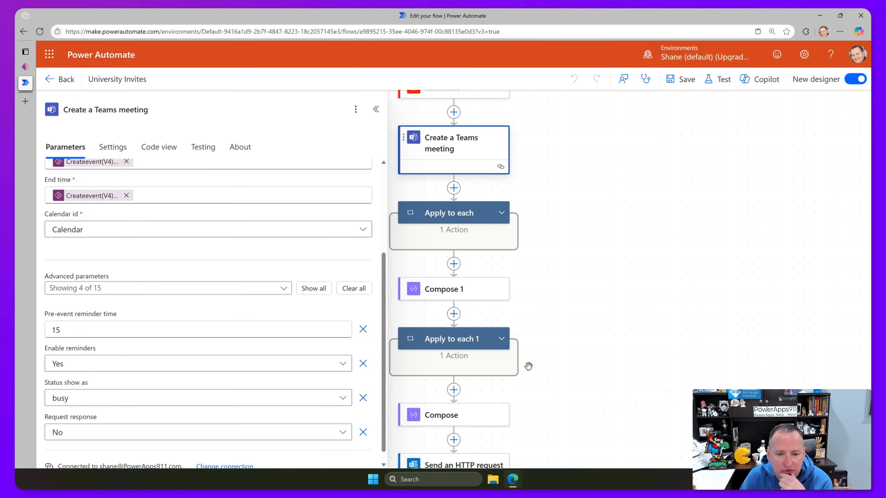
pyautogui.scroll(1, 527, 364)
pyautogui.scroll(10, 526, 364)
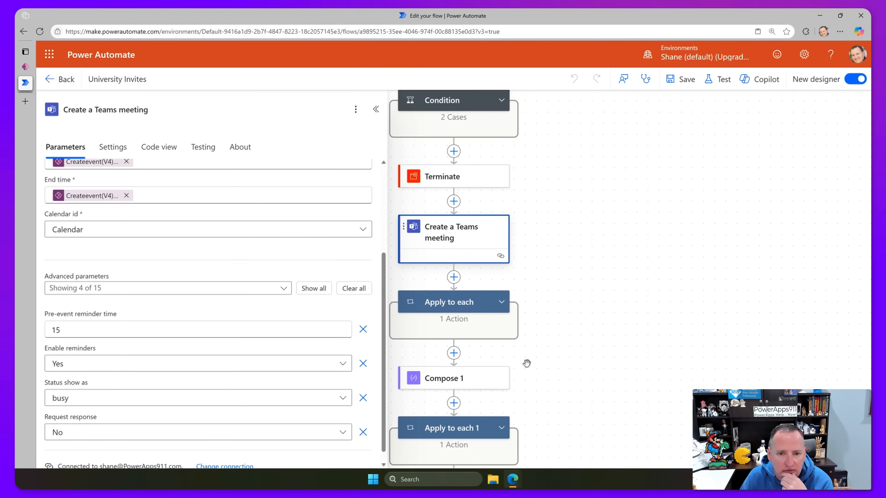
pyautogui.scroll(3, 553, 248)
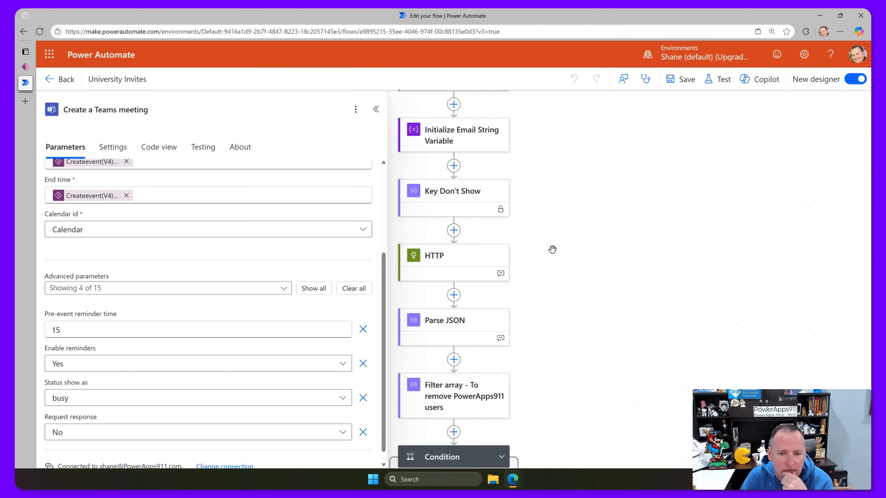
pyautogui.scroll(-12, 552, 249)
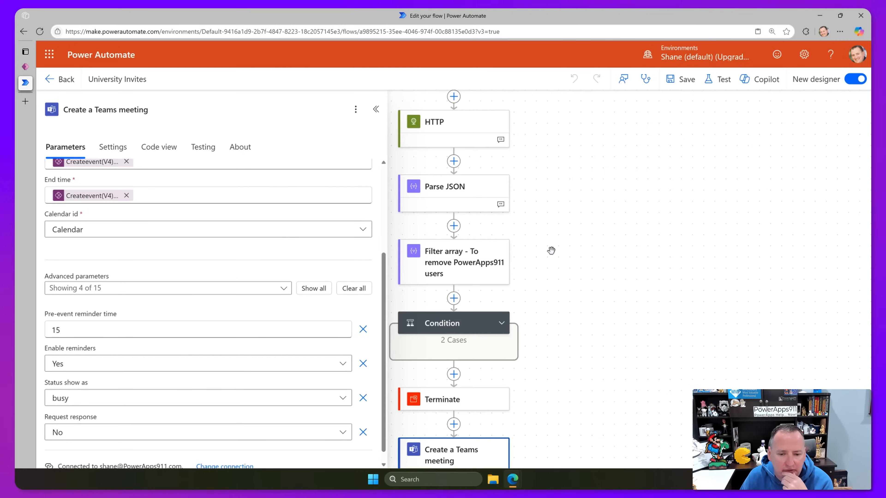
pyautogui.scroll(-4, 549, 252)
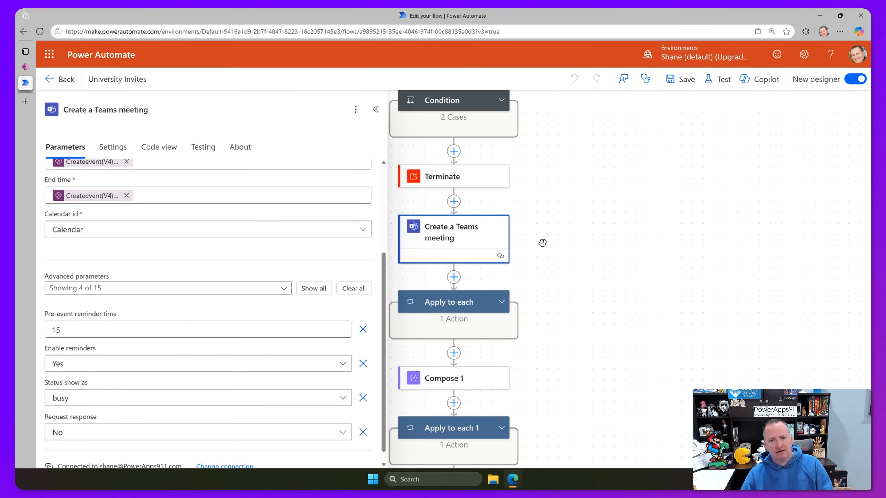
pyautogui.scroll(2, 542, 243)
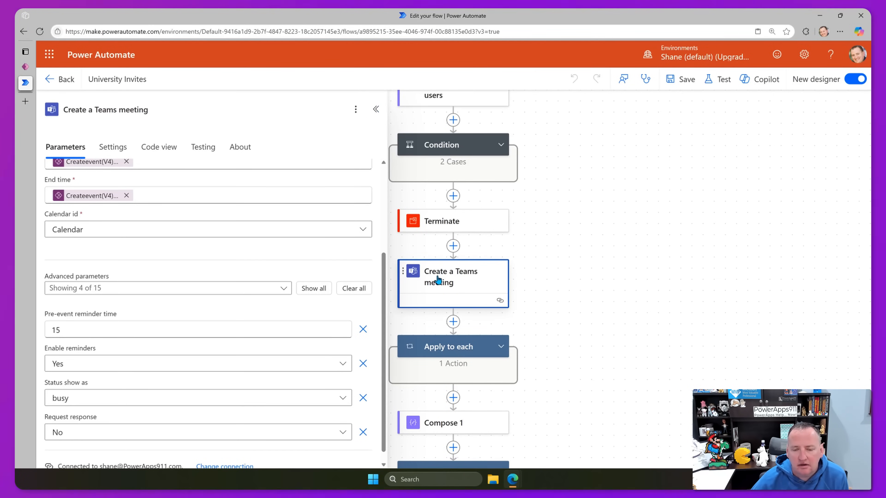
# Expand the Condition to reveal its True and empty False branches, then close the details panel.
pyautogui.click(499, 146)
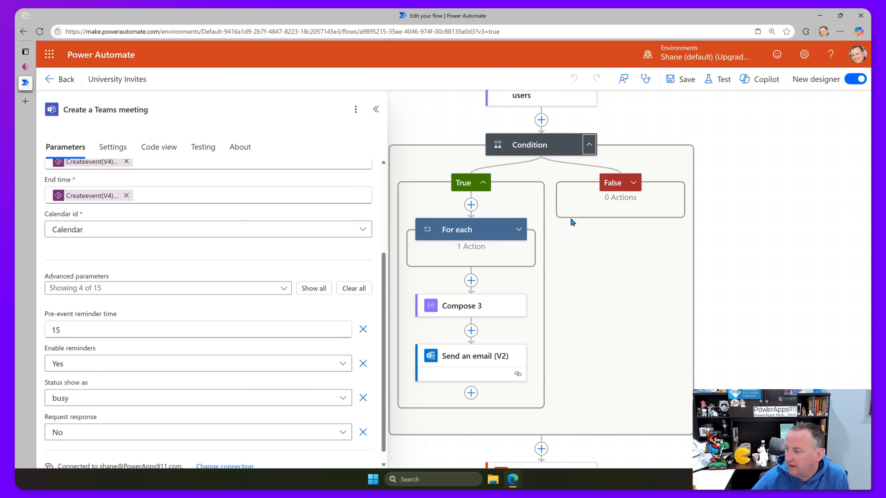
pyautogui.scroll(-5, 613, 329)
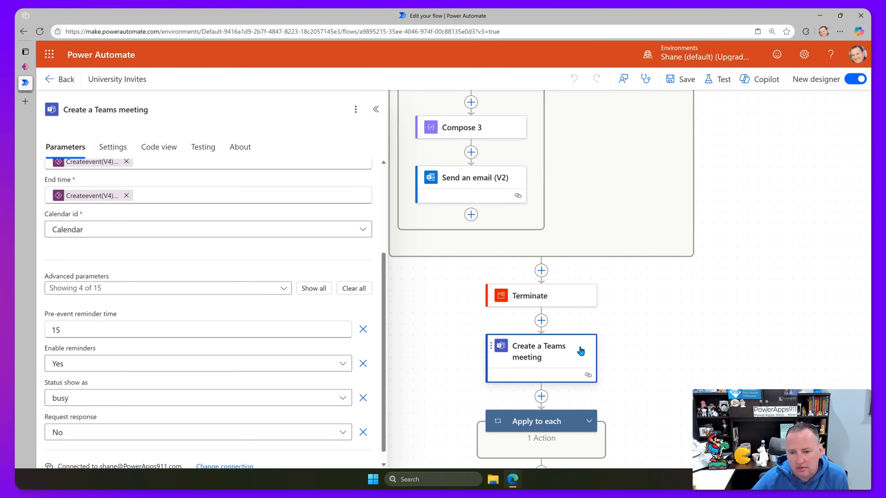
pyautogui.scroll(5, 587, 337)
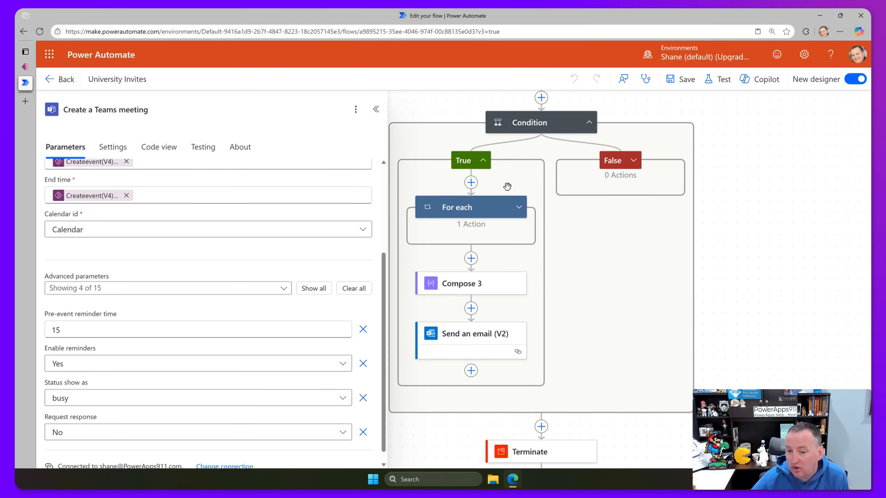
pyautogui.scroll(-4, 620, 295)
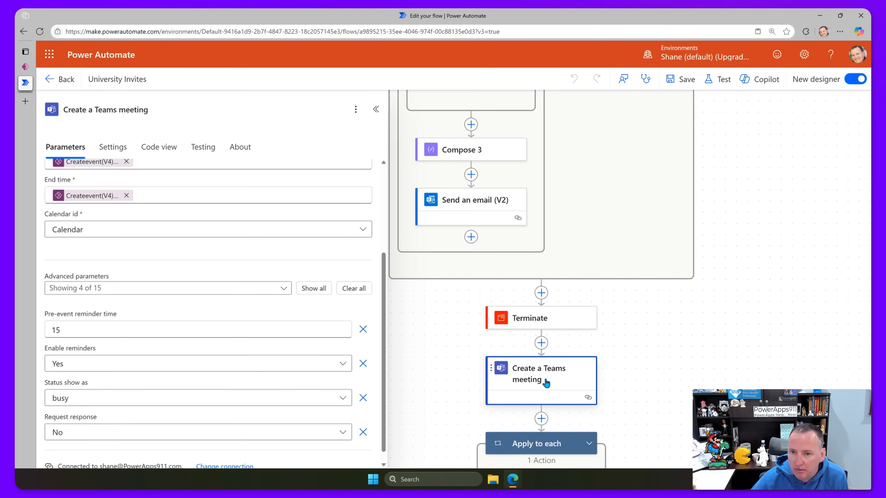
pyautogui.moveTo(546, 382)
pyautogui.mouseDown()
pyautogui.moveTo(589, 118)
pyautogui.moveTo(611, 115)
pyautogui.moveTo(613, 101)
pyautogui.moveTo(616, 338)
pyautogui.moveTo(559, 390)
pyautogui.mouseUp()
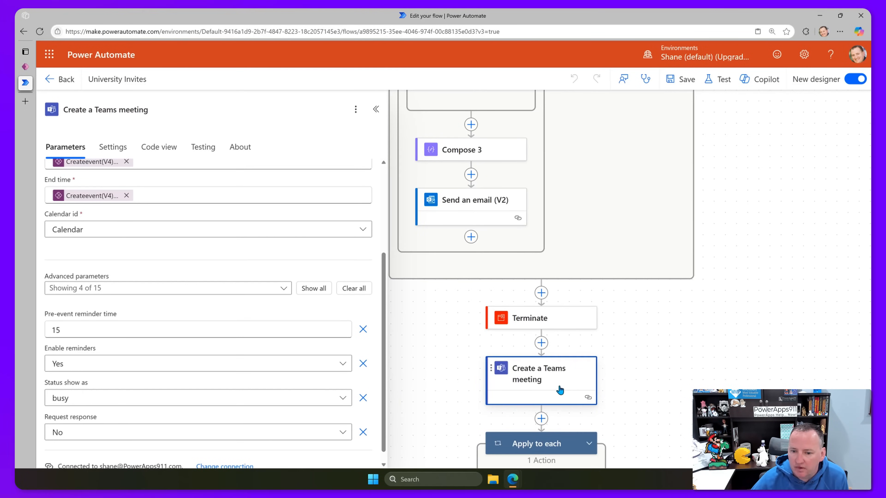
pyautogui.click(374, 111)
# Zoom out and drag Create a Teams meeting from below Terminate toward the False branch.
pyautogui.click(83, 372)
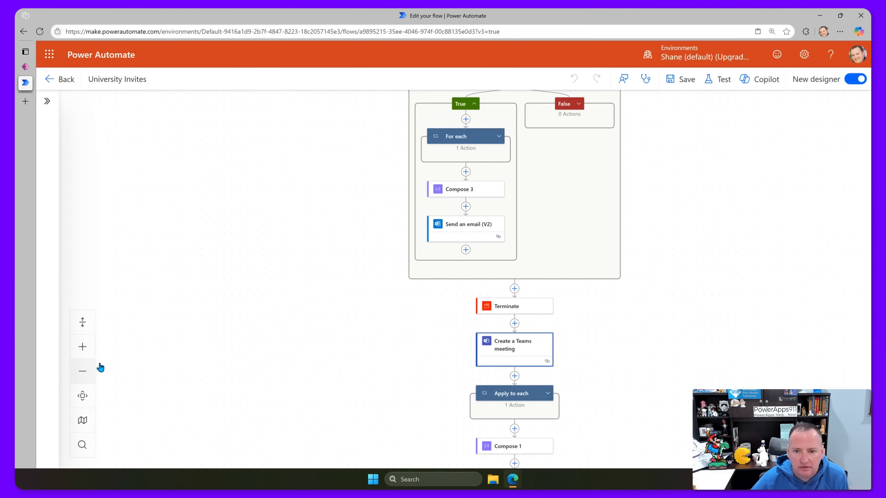
pyautogui.moveTo(342, 316); pyautogui.dragTo(244, 370)
pyautogui.moveTo(413, 411); pyautogui.dragTo(443, 320)
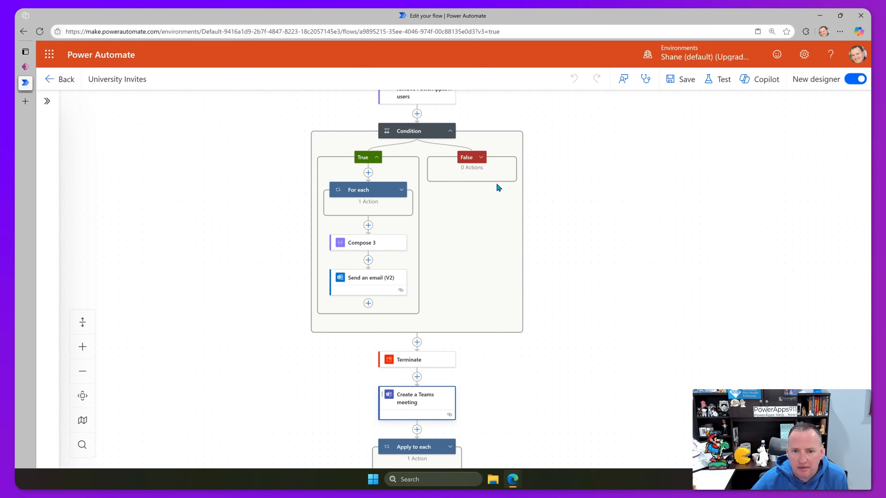
pyautogui.moveTo(406, 404); pyautogui.dragTo(466, 176)
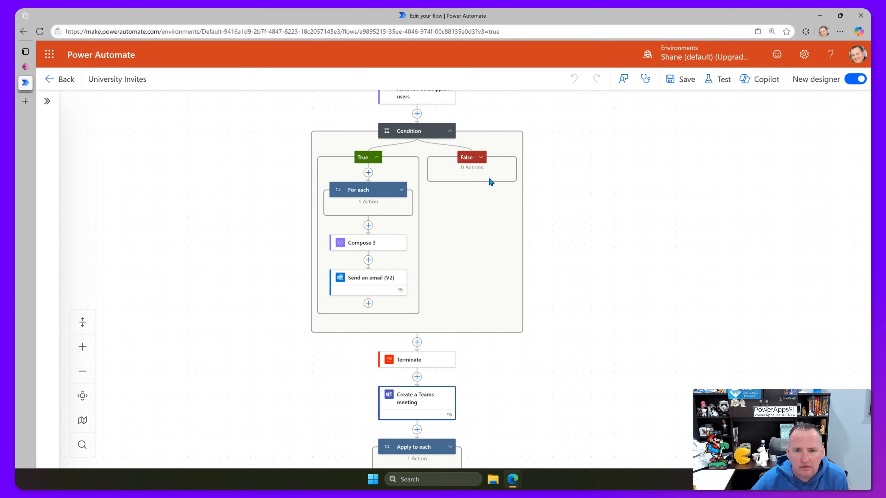
# Expand the empty False branch and drop Create a Teams meeting onto its + slot.
pyautogui.scroll(3, 490, 181)
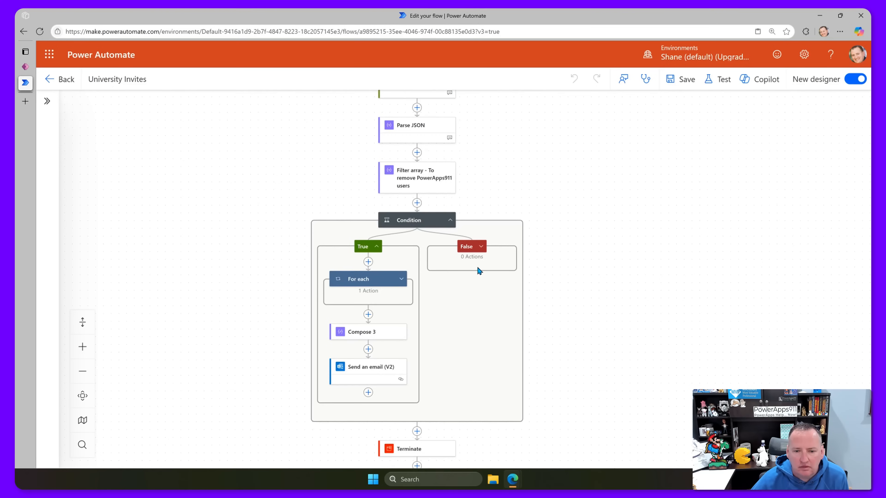
pyautogui.scroll(1, 476, 269)
pyautogui.click(483, 272)
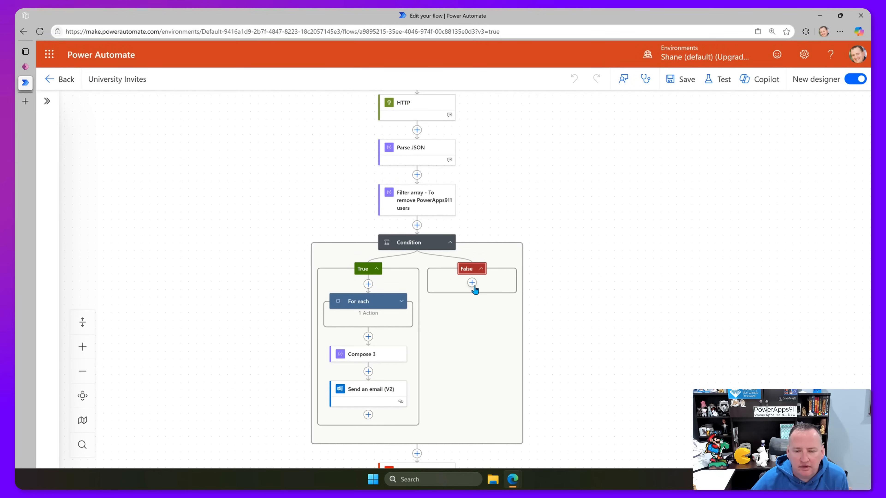
pyautogui.click(472, 282)
pyautogui.click(579, 301)
pyautogui.scroll(-4, 579, 301)
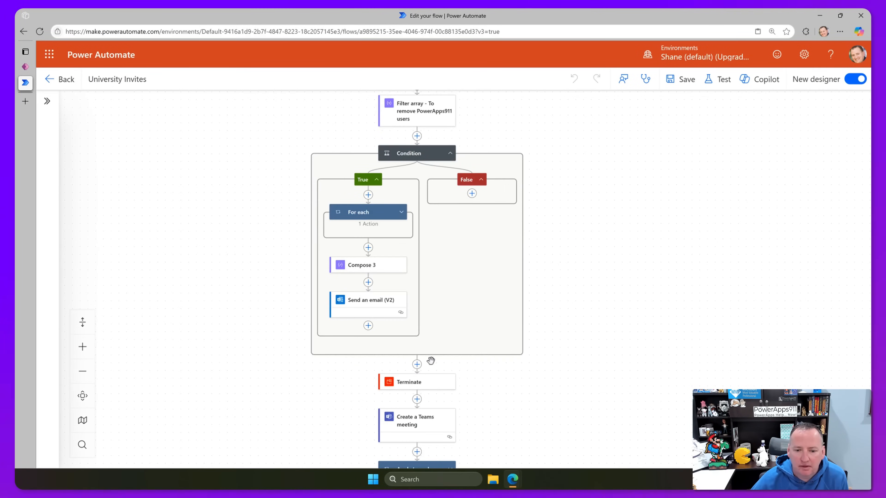
pyautogui.moveTo(425, 420); pyautogui.dragTo(472, 194)
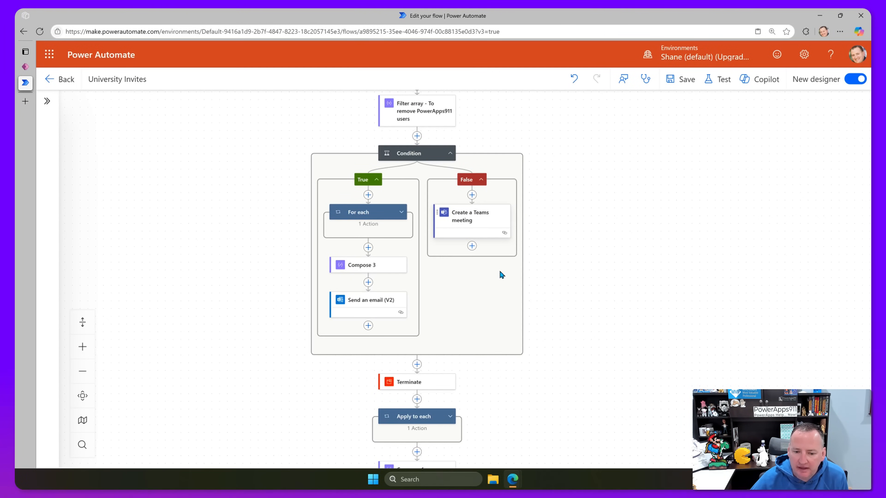
pyautogui.scroll(-2, 501, 275)
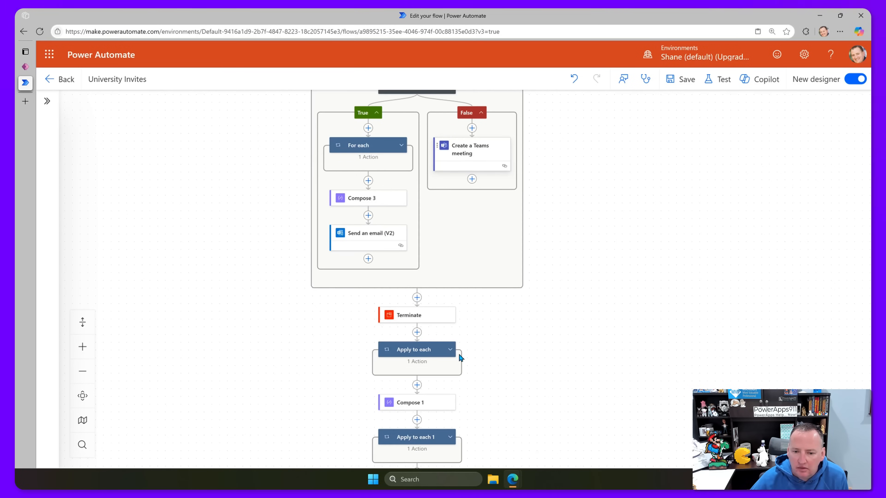
# Check Apply to each's contents, then move it into the False branch.
pyautogui.click(451, 349)
pyautogui.click(440, 390)
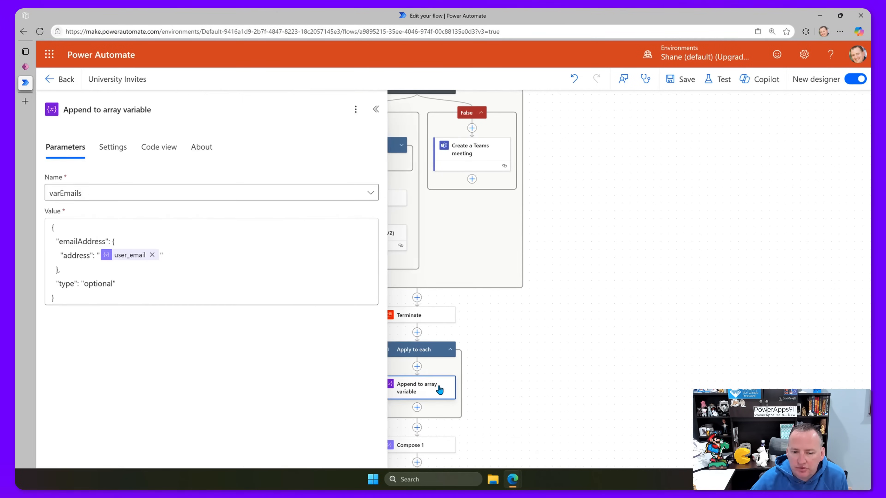
pyautogui.click(450, 349)
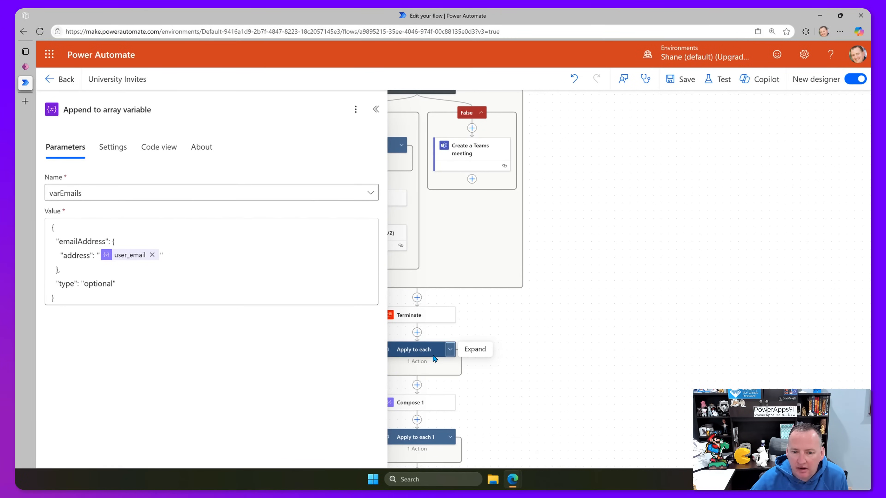
pyautogui.moveTo(421, 350); pyautogui.dragTo(467, 181)
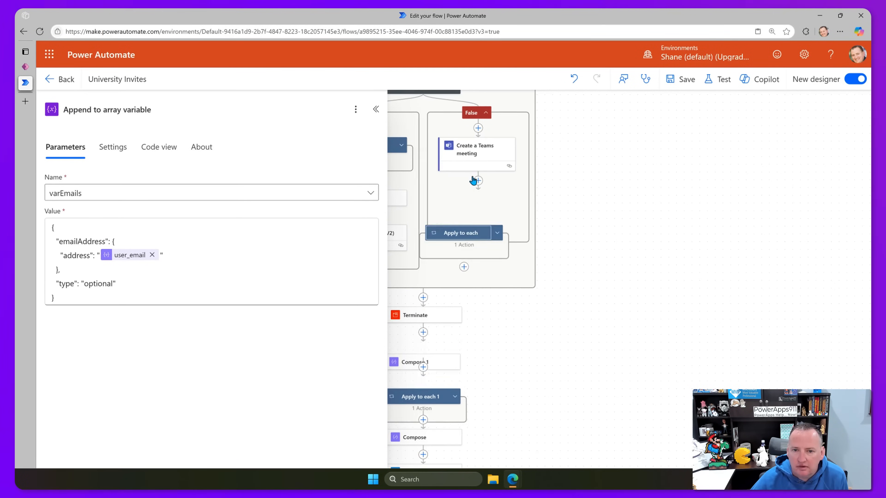
# Place Compose and then Send an HTTP request 2 copy beneath Apply to each in the False branch.
pyautogui.scroll(-2, 453, 380)
pyautogui.click(422, 396)
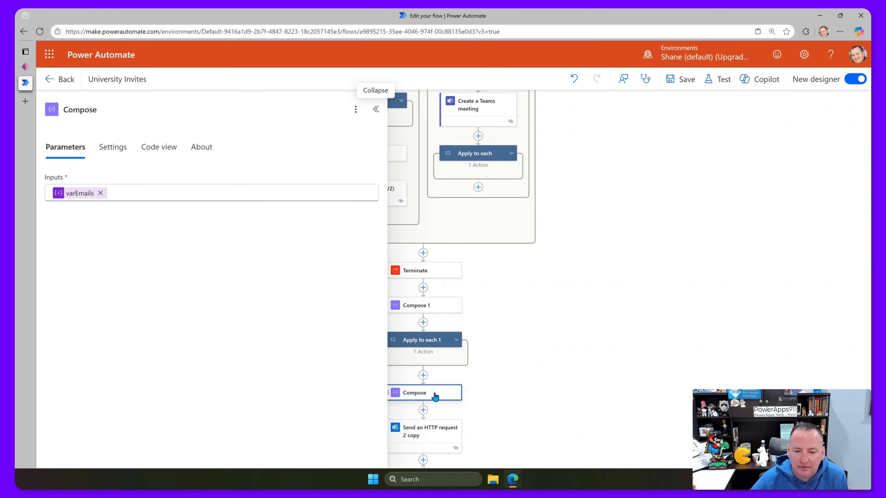
pyautogui.moveTo(435, 396); pyautogui.dragTo(456, 190)
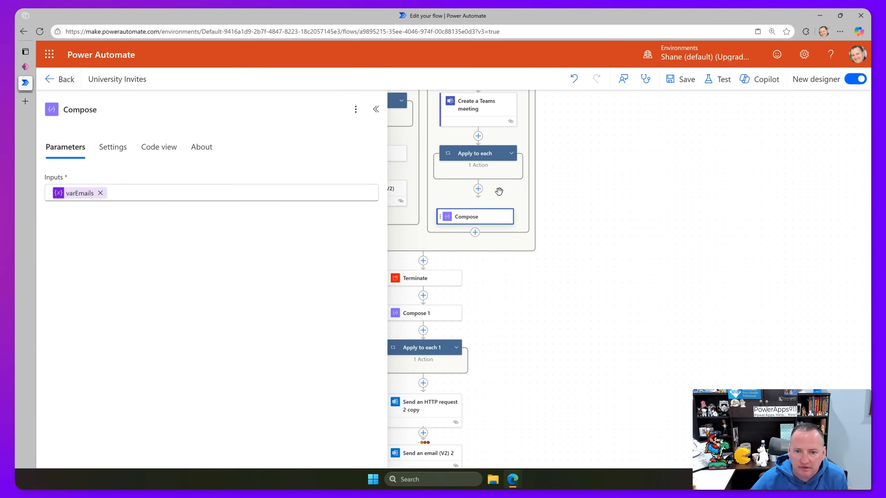
pyautogui.scroll(-1, 541, 329)
pyautogui.moveTo(416, 393); pyautogui.dragTo(467, 195)
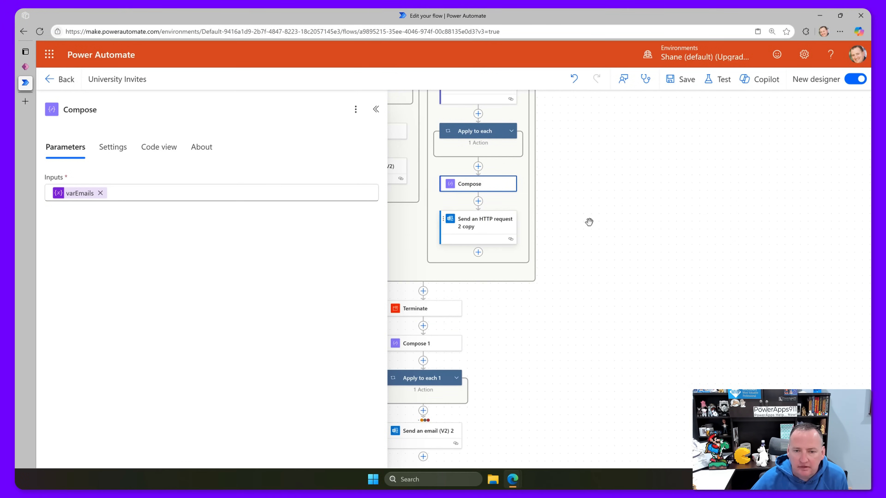
pyautogui.scroll(2, 589, 222)
pyautogui.click(376, 110)
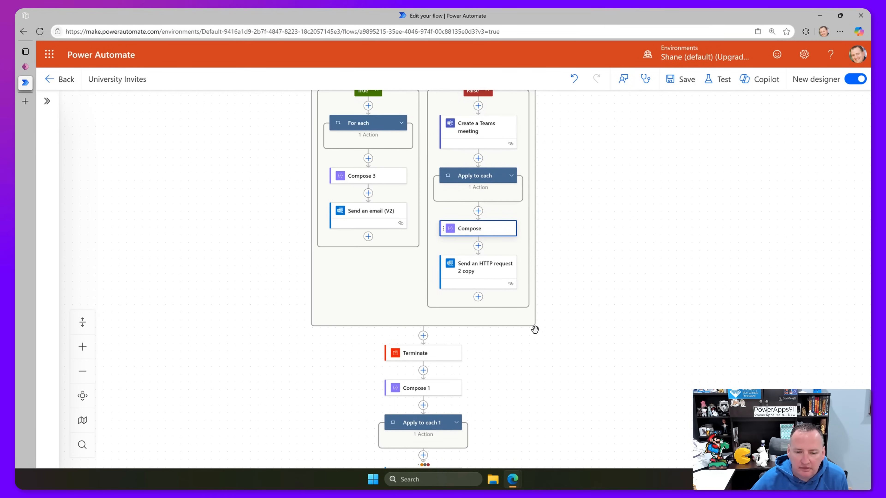
# Delete the Compose 1 action from the flow.
pyautogui.click(434, 392)
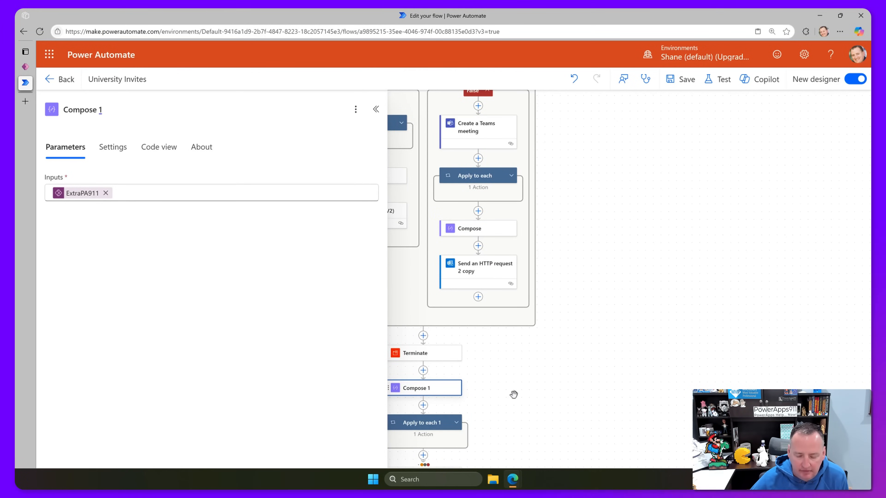
pyautogui.press('Delete')
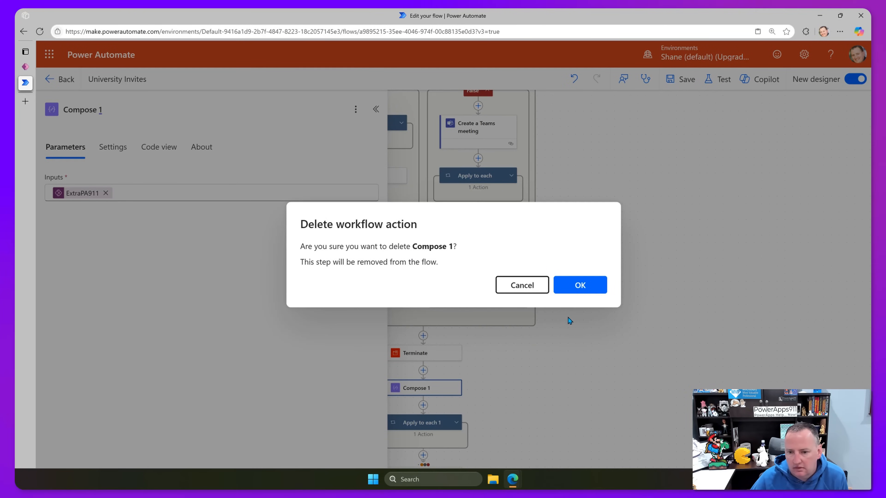
pyautogui.click(579, 286)
# Rename Append to array variable 2 inside Apply to each 1 to Append to array variable for mentors.
pyautogui.scroll(-2, 447, 357)
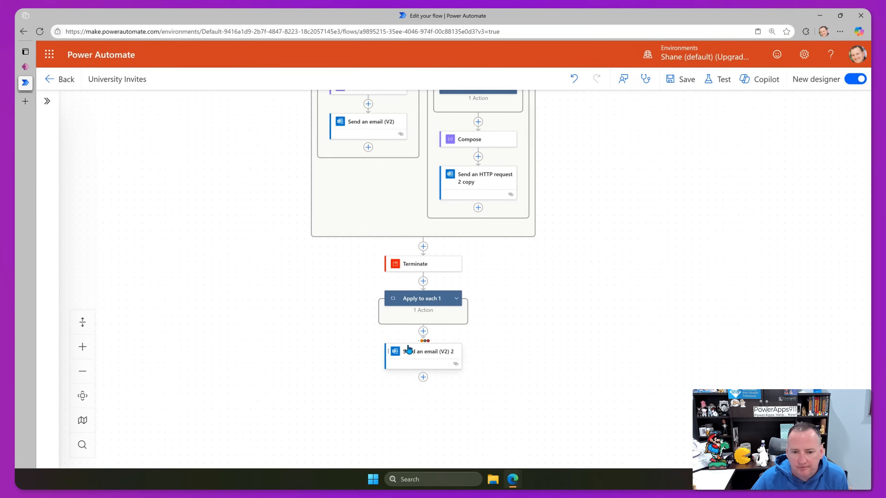
pyautogui.click(457, 299)
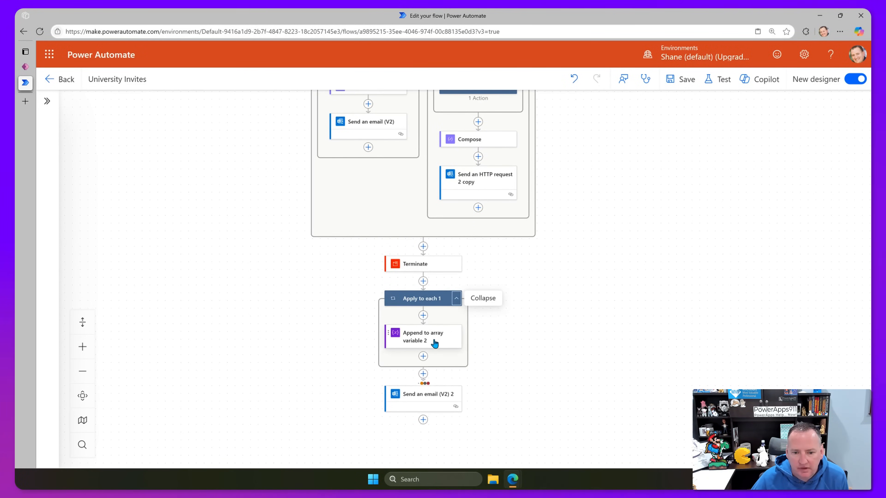
pyautogui.click(442, 334)
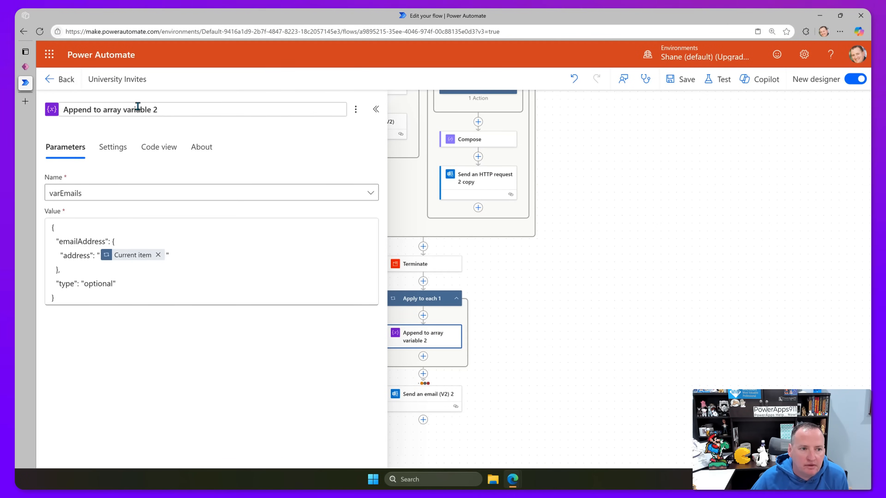
pyautogui.doubleClick(157, 105)
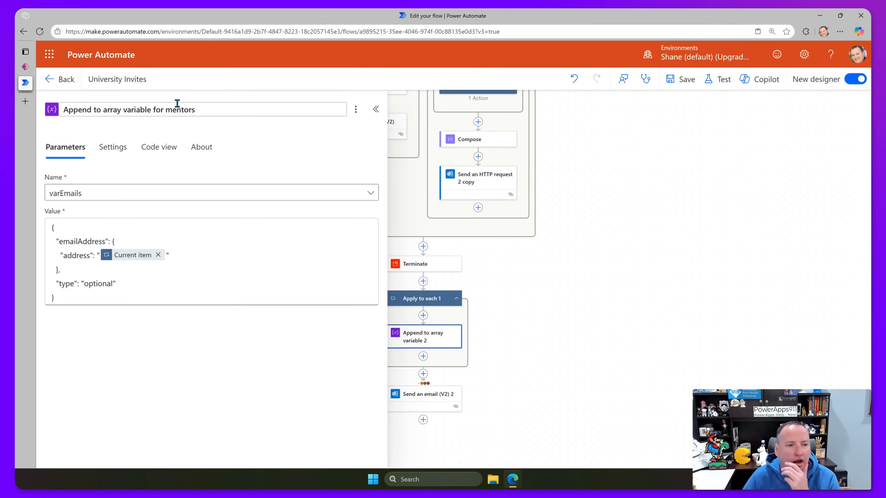
pyautogui.click(26, 66)
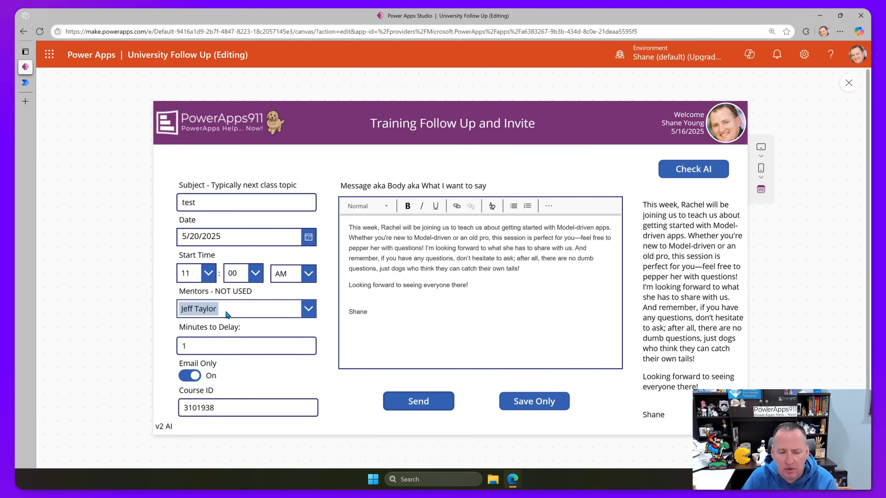
pyautogui.click(25, 82)
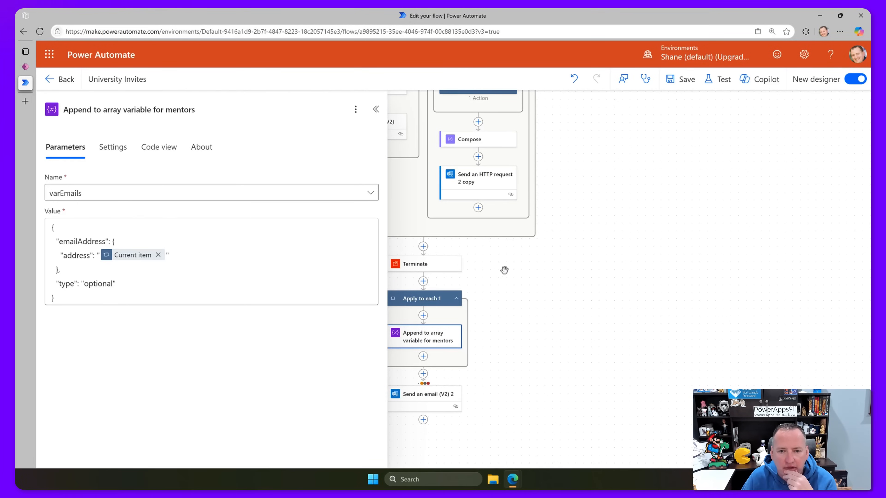
pyautogui.scroll(1, 520, 266)
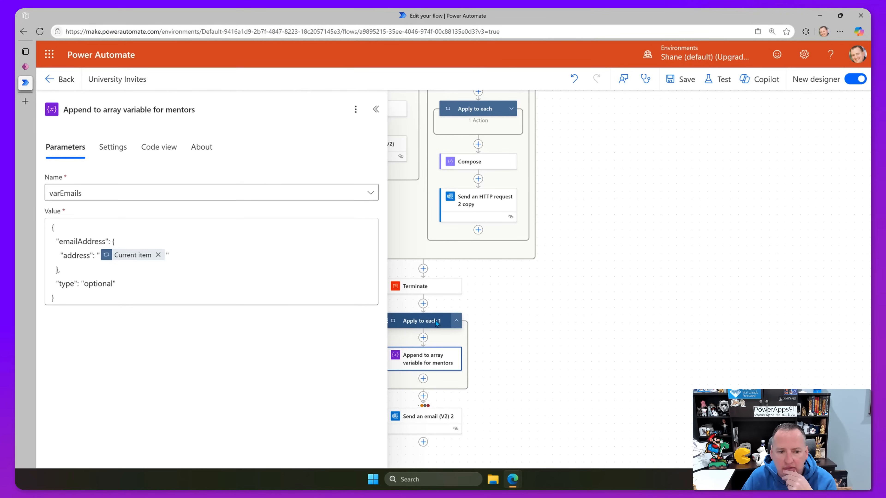
# Put Apply to each 1 between Compose and the HTTP request copy, and delete Terminate.
pyautogui.click(507, 327)
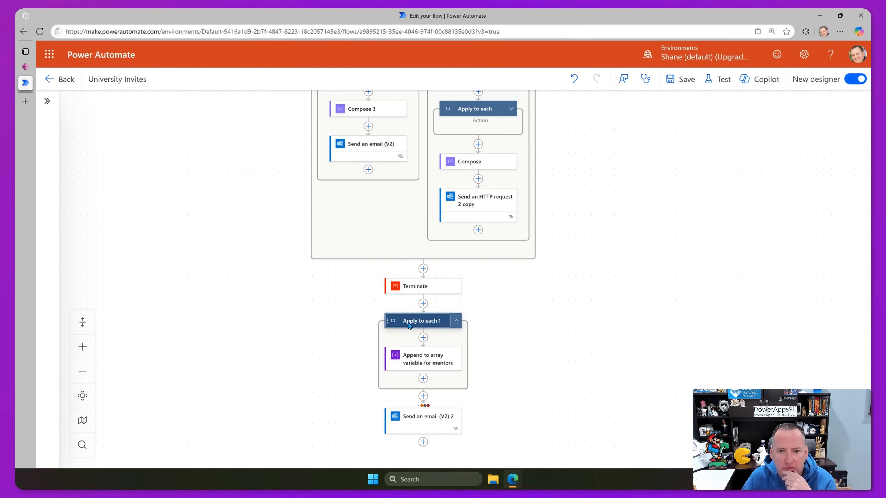
pyautogui.moveTo(410, 325); pyautogui.dragTo(468, 179)
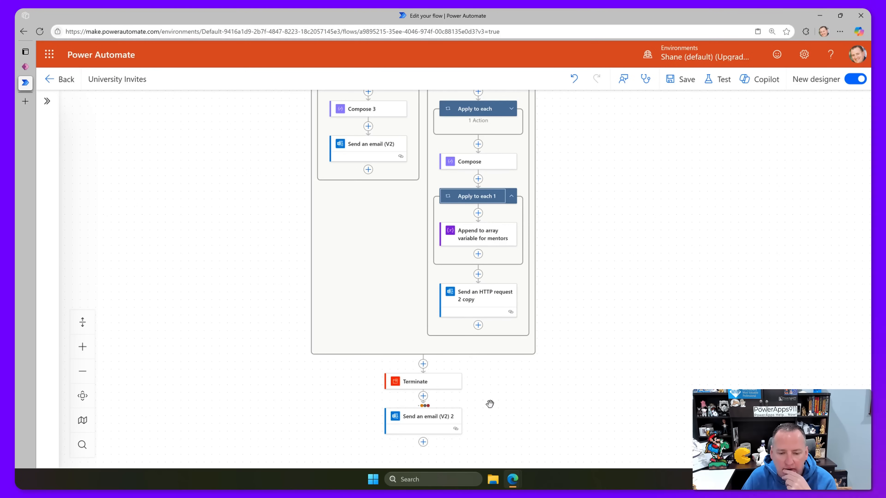
pyautogui.click(436, 386)
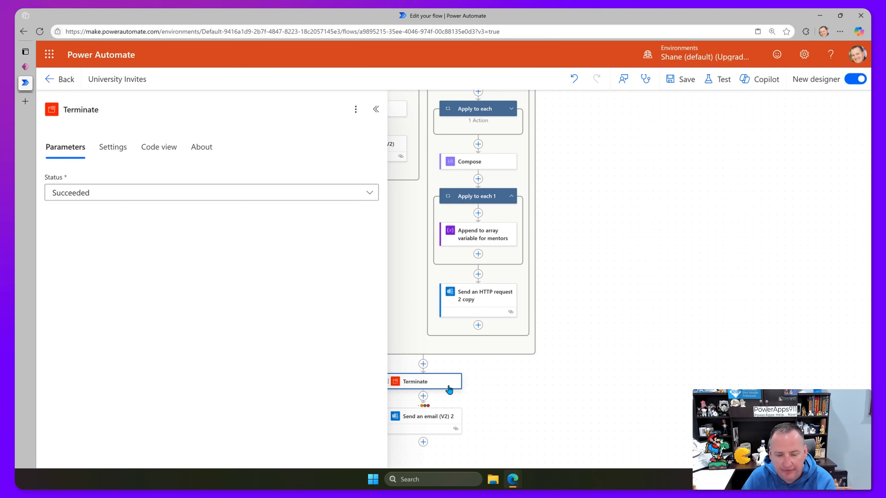
pyautogui.press('Delete')
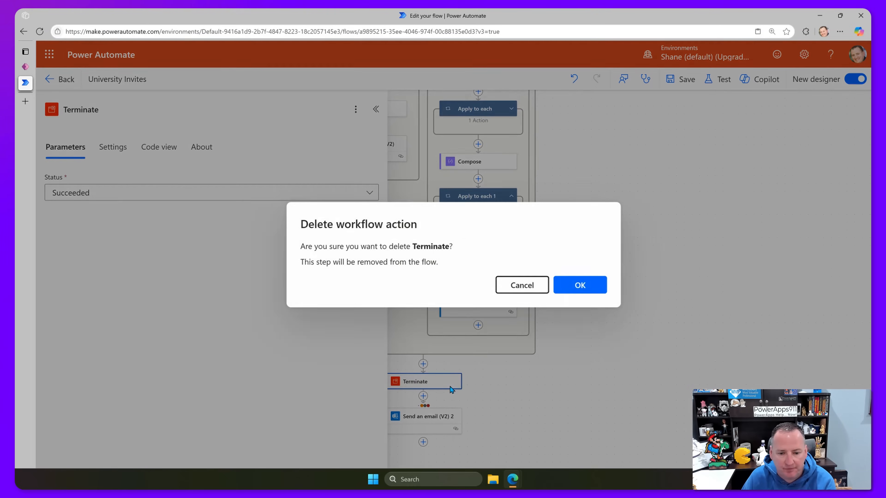
pyautogui.click(573, 287)
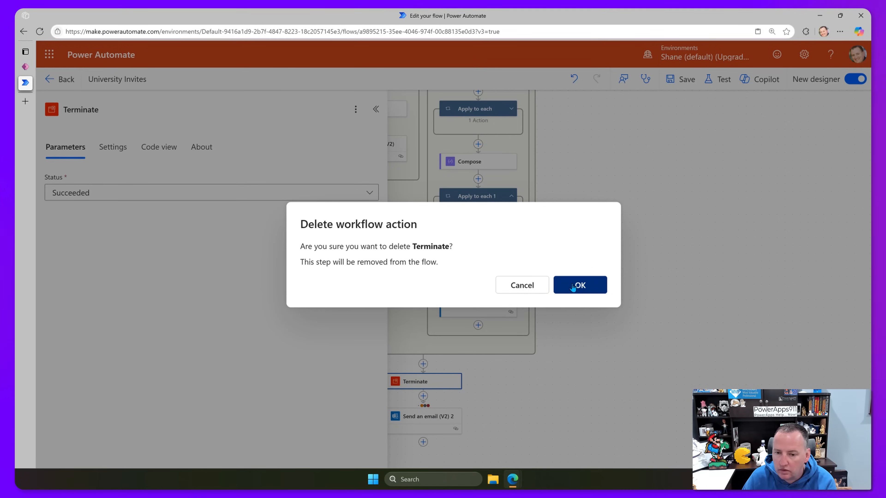
pyautogui.click(572, 287)
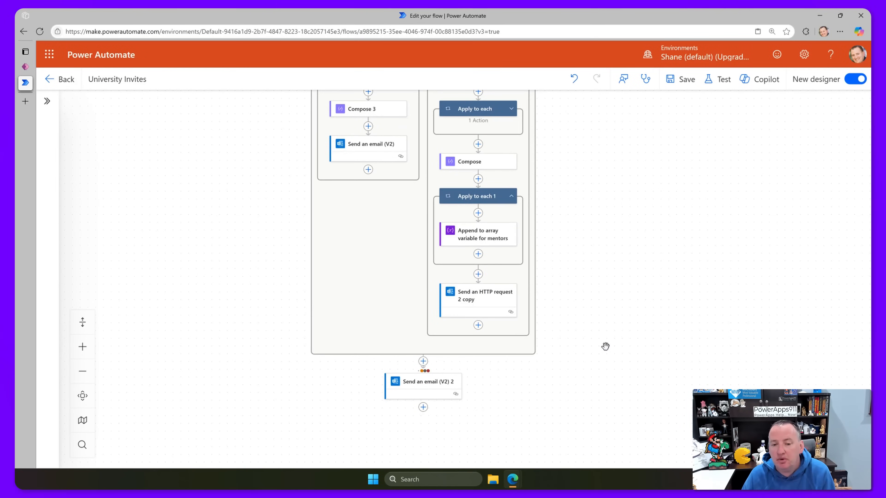
# Check the failure email's run-after settings: timed out, skipped or failed Condition.
pyautogui.scroll(-1, 605, 347)
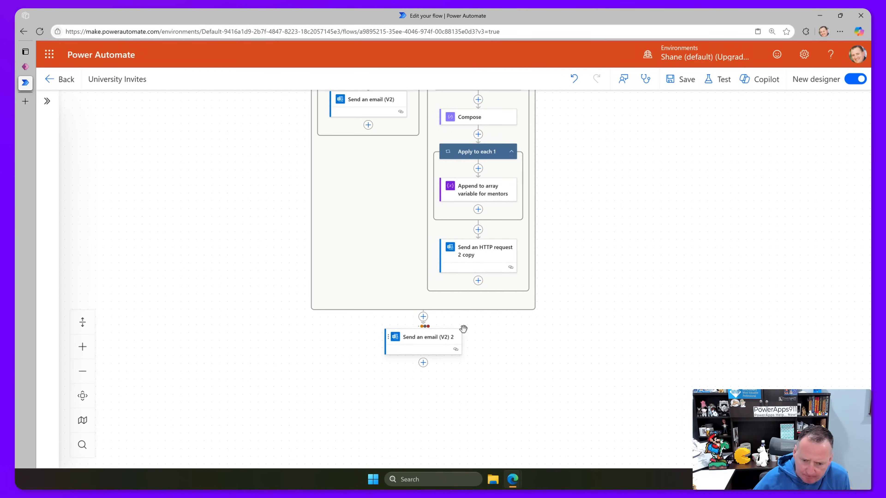
pyautogui.scroll(-1, 422, 335)
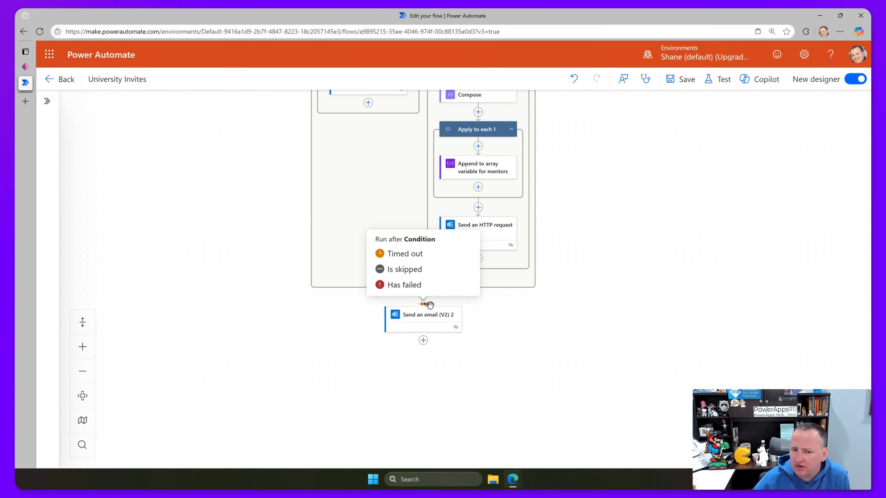
pyautogui.click(434, 324)
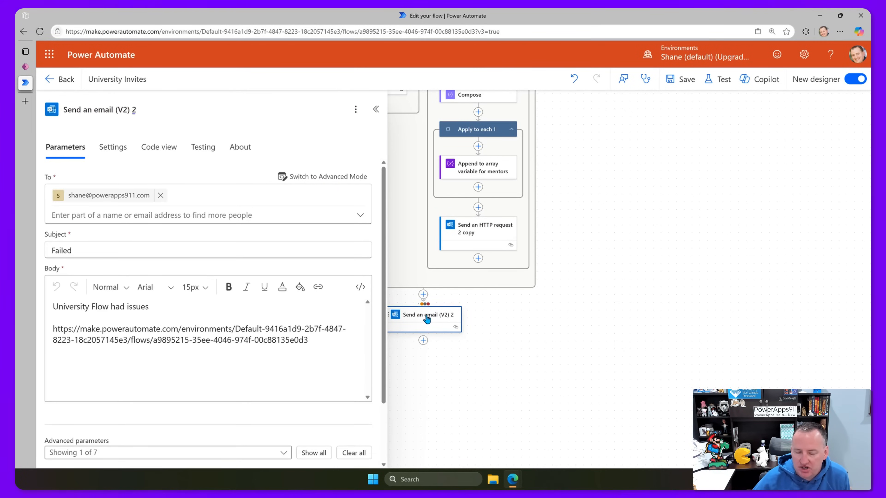
pyautogui.moveTo(422, 306)
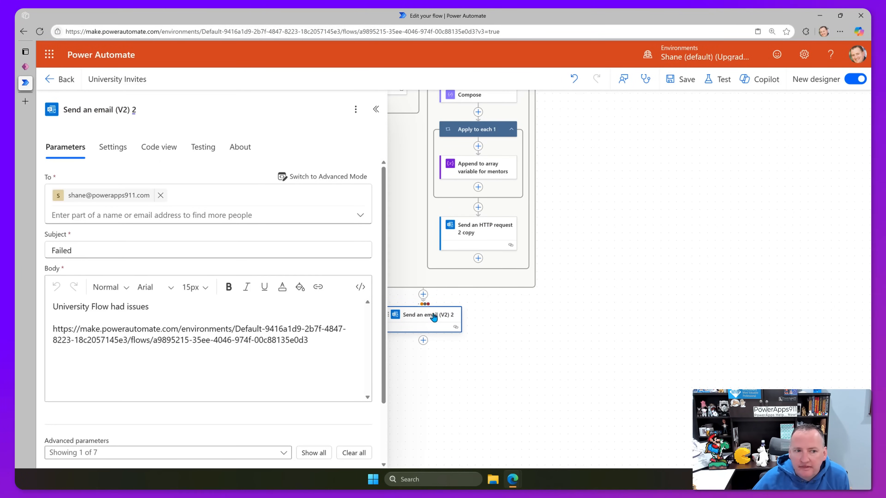
pyautogui.click(111, 148)
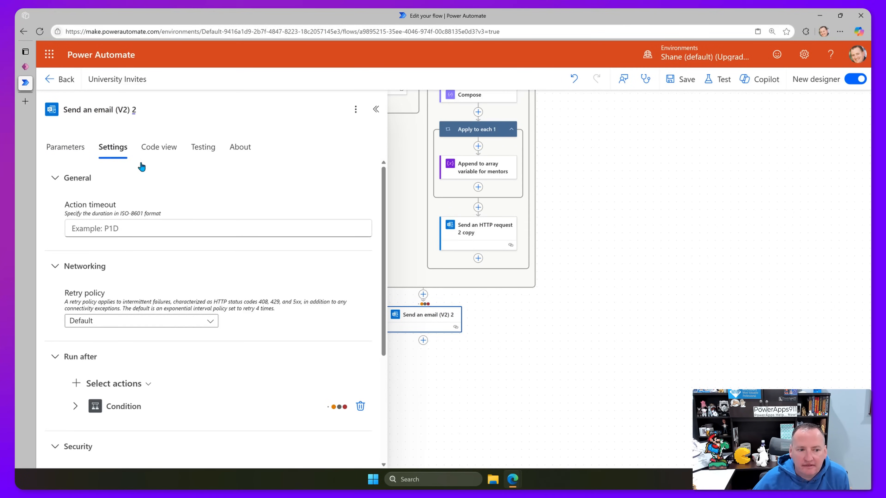
pyautogui.scroll(-5, 142, 255)
pyautogui.click(76, 274)
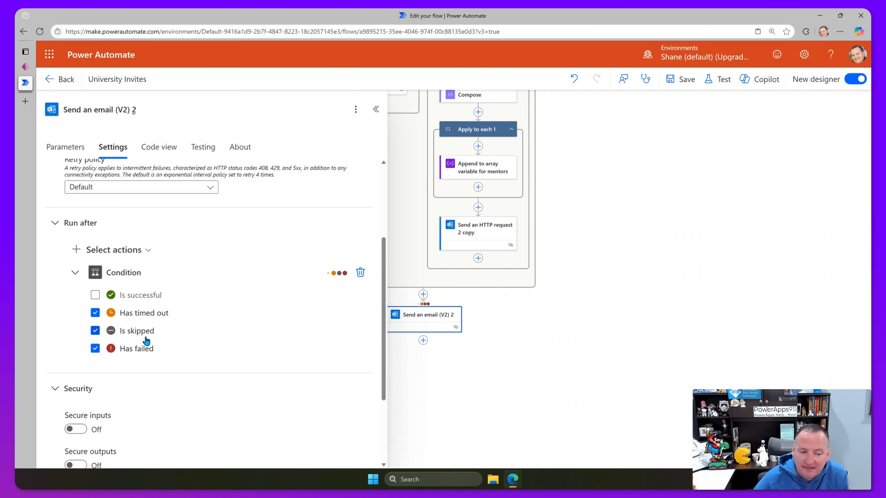
# Review the email's 'Failed' subject and 'University Flow had issues' body with its flow link.
pyautogui.click(426, 323)
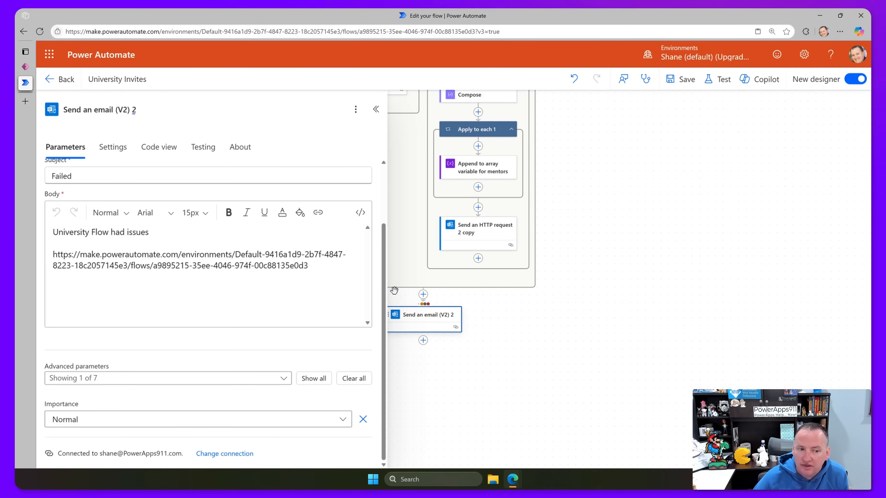
pyautogui.moveTo(558, 315); pyautogui.dragTo(680, 341)
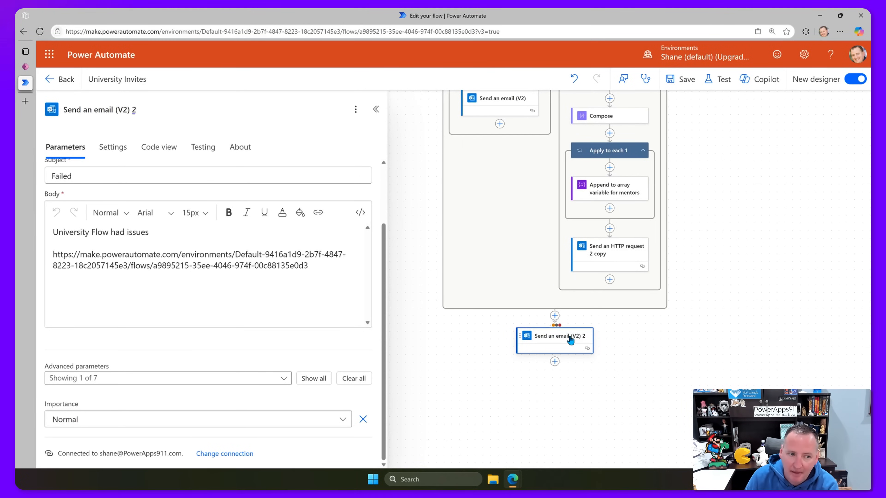
pyautogui.scroll(2, 184, 241)
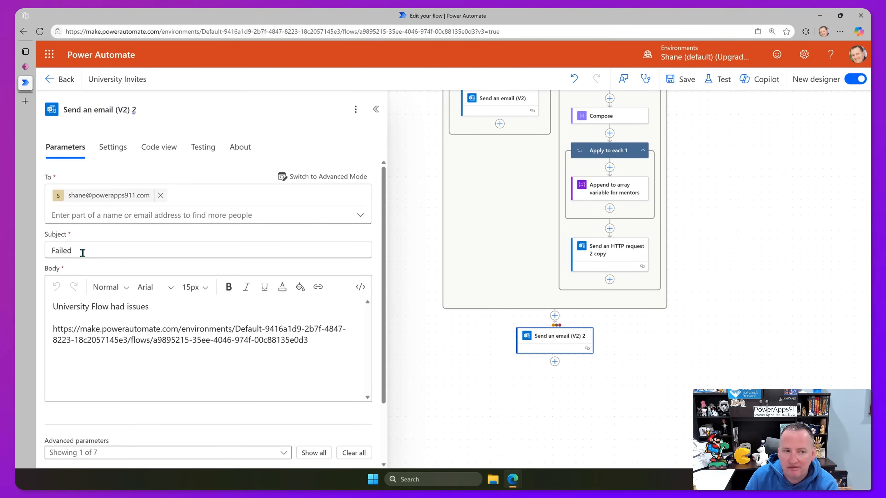
pyautogui.click(151, 307)
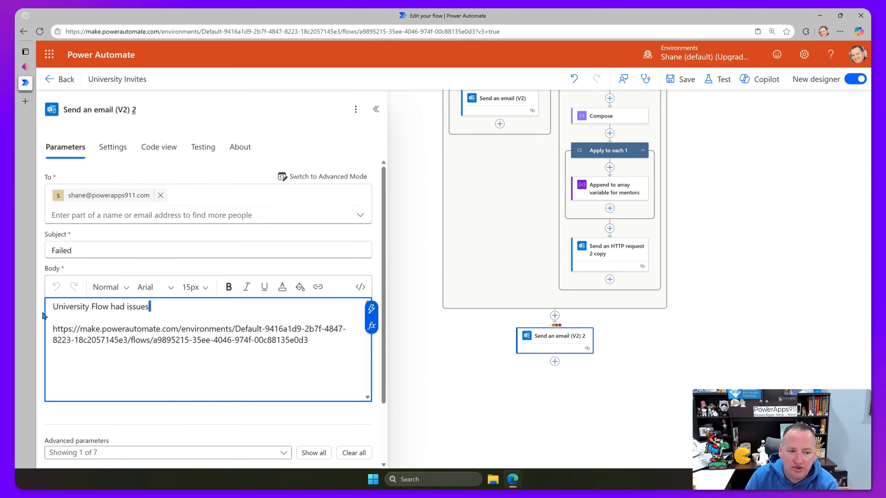
pyautogui.moveTo(309, 340); pyautogui.dragTo(47, 340)
pyautogui.click(108, 327)
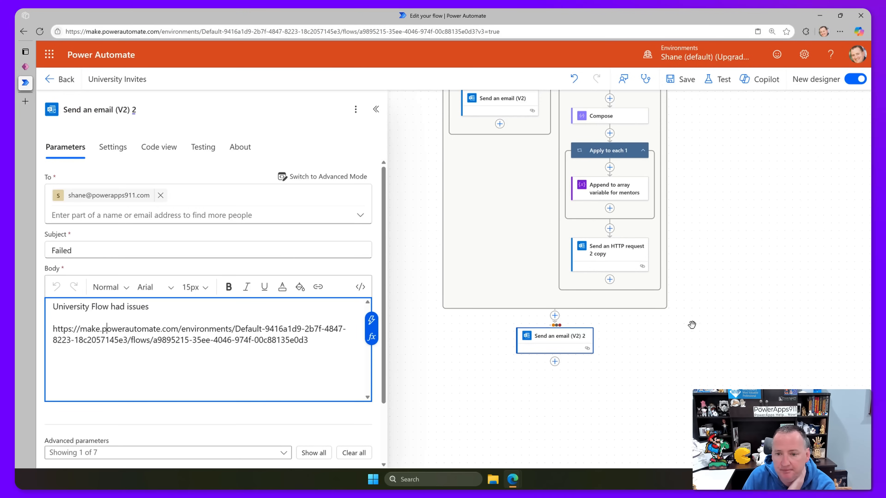
# Delete the Compose 2 step from the University Invites flow.
pyautogui.scroll(5, 704, 310)
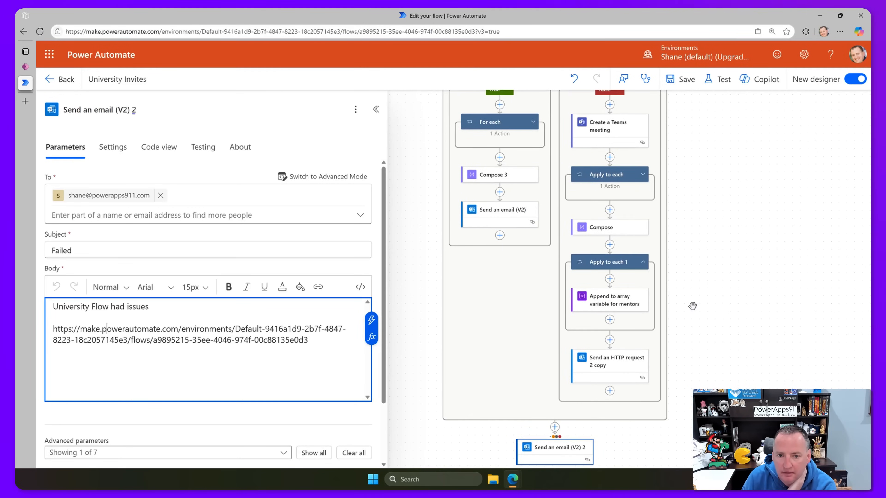
pyautogui.scroll(12, 692, 306)
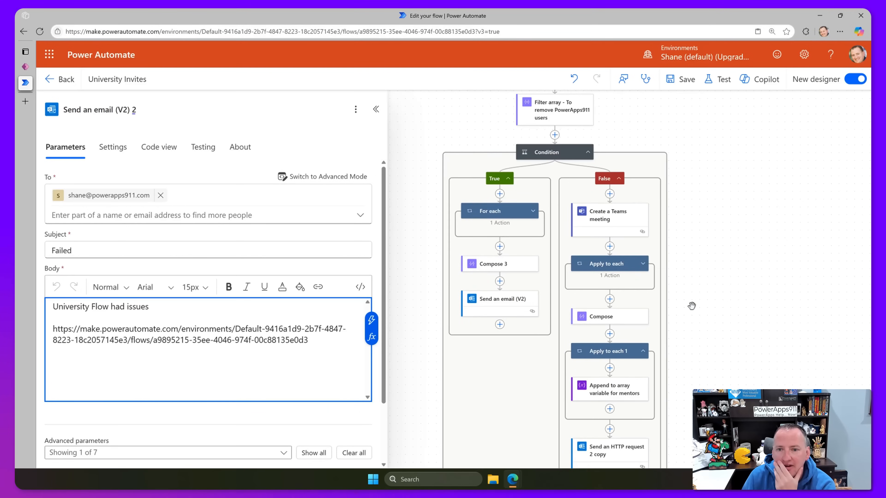
pyautogui.scroll(4, 632, 288)
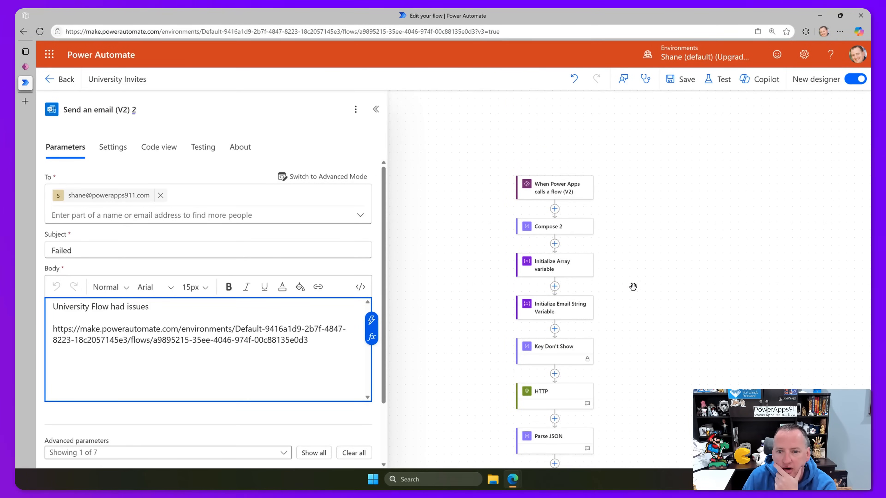
pyautogui.click(565, 231)
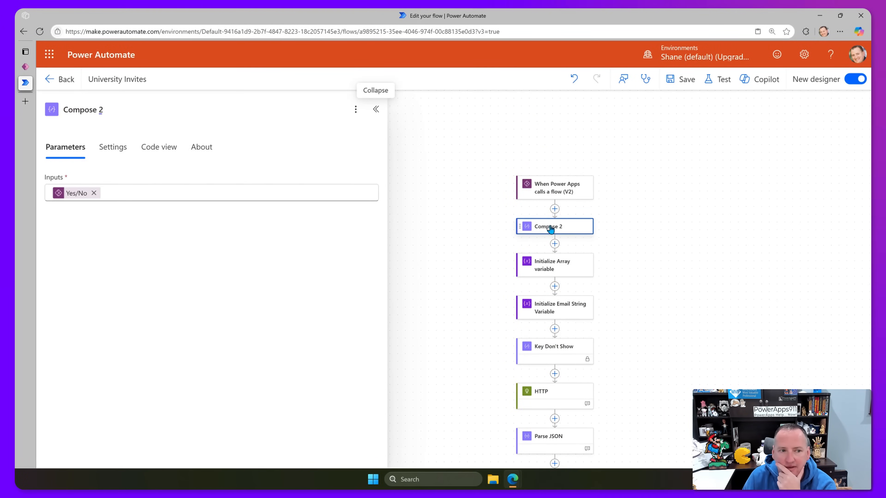
pyautogui.click(355, 115)
pyautogui.click(378, 166)
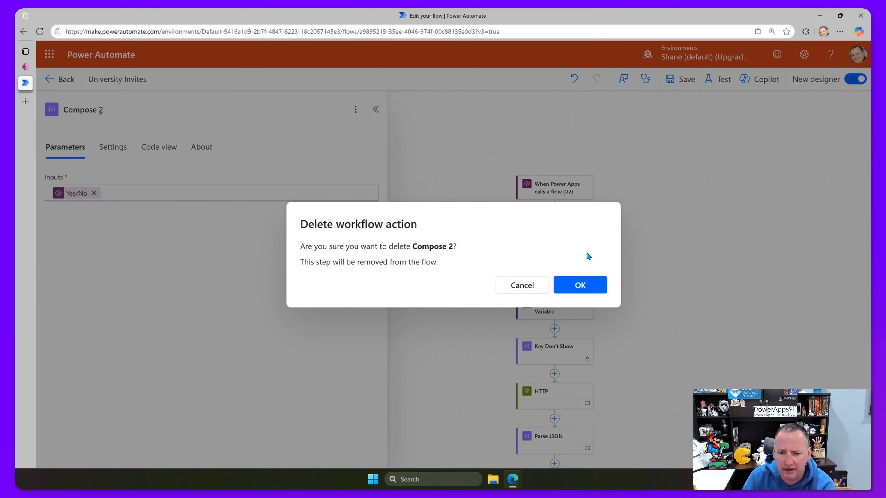
pyautogui.click(581, 283)
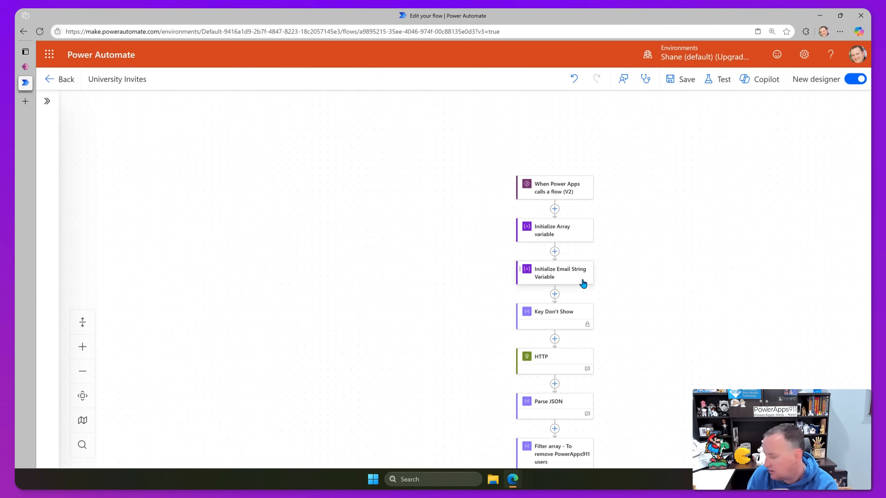
# Inspect the Initialize Array and Email String variables, then the HTTP action's enrollments URI.
pyautogui.scroll(1, 583, 283)
pyautogui.click(571, 259)
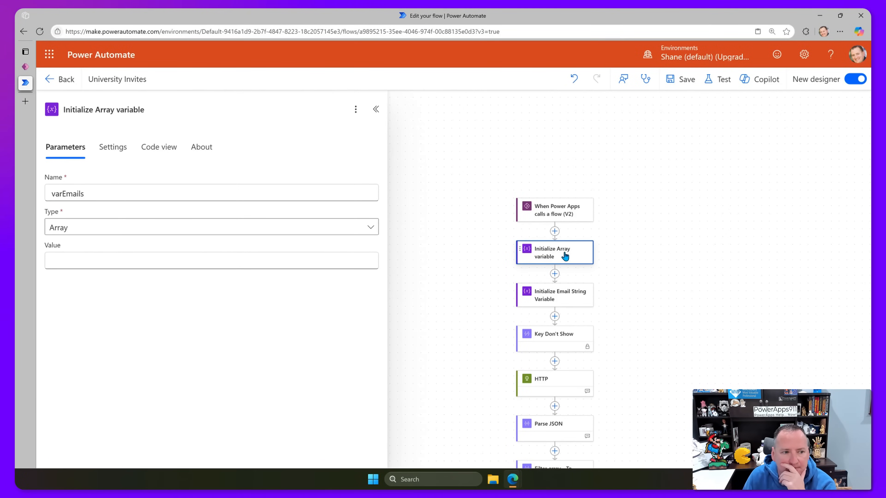
pyautogui.click(555, 300)
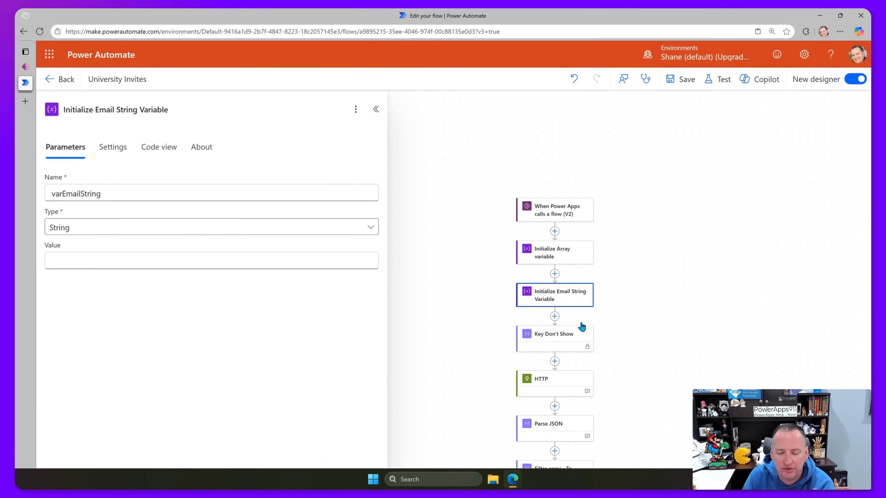
pyautogui.scroll(-2, 614, 314)
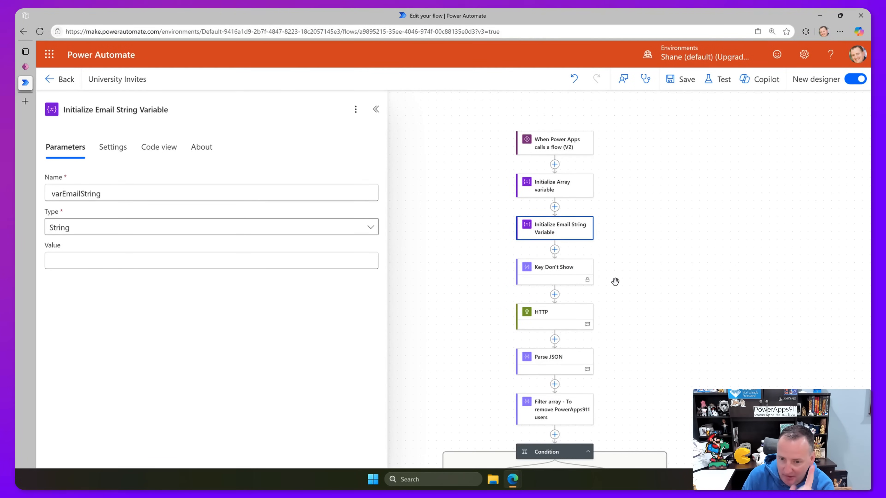
pyautogui.scroll(-1, 615, 276)
pyautogui.scroll(-1, 614, 269)
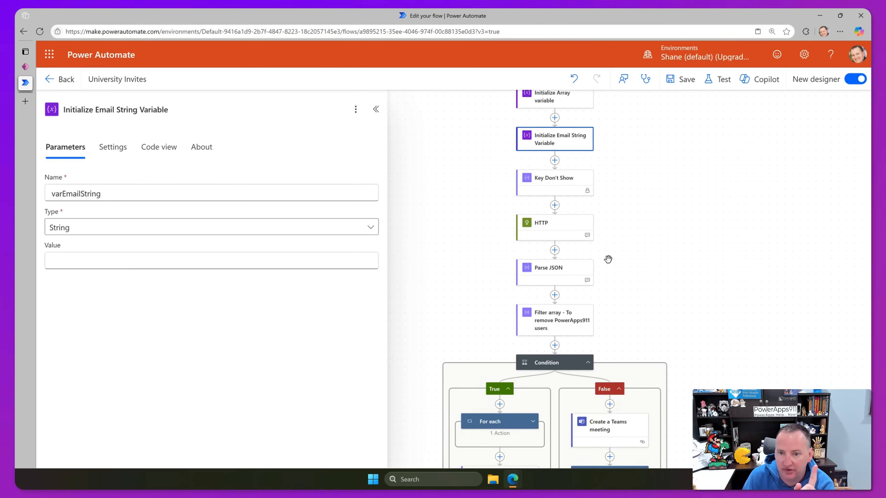
pyautogui.click(557, 228)
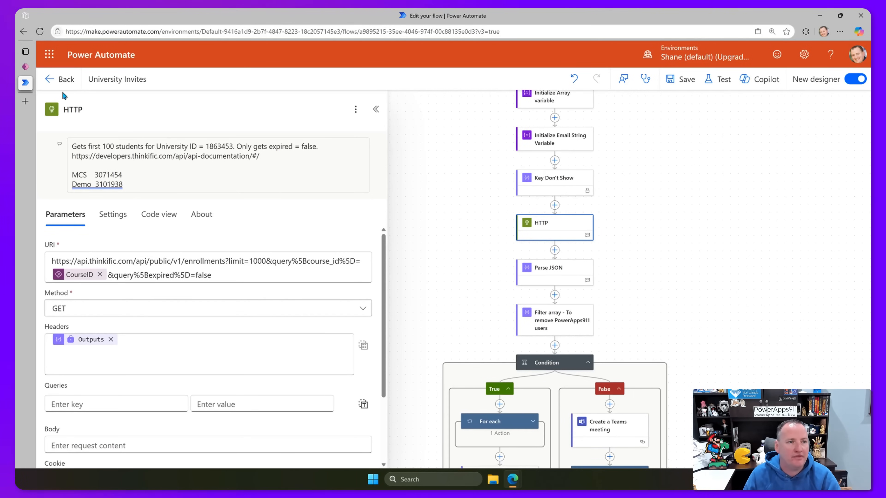
# Insert a blank text label on the University Follow Up app screen.
pyautogui.click(25, 66)
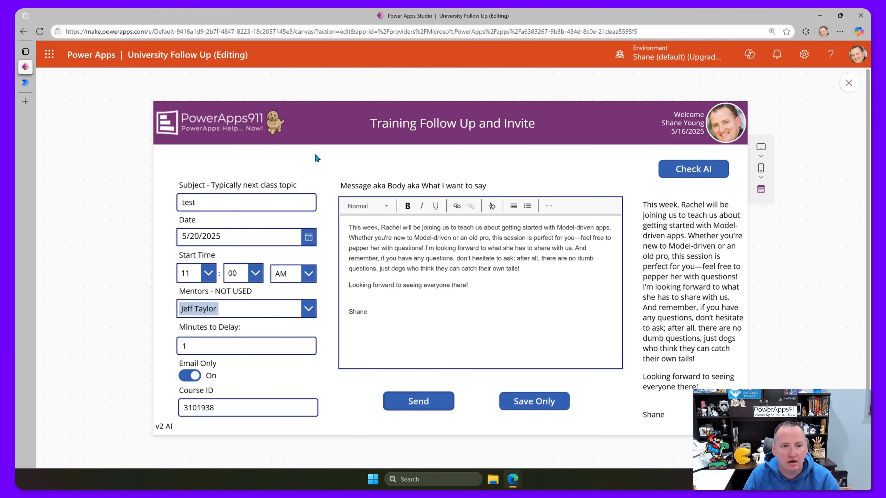
pyautogui.click(848, 84)
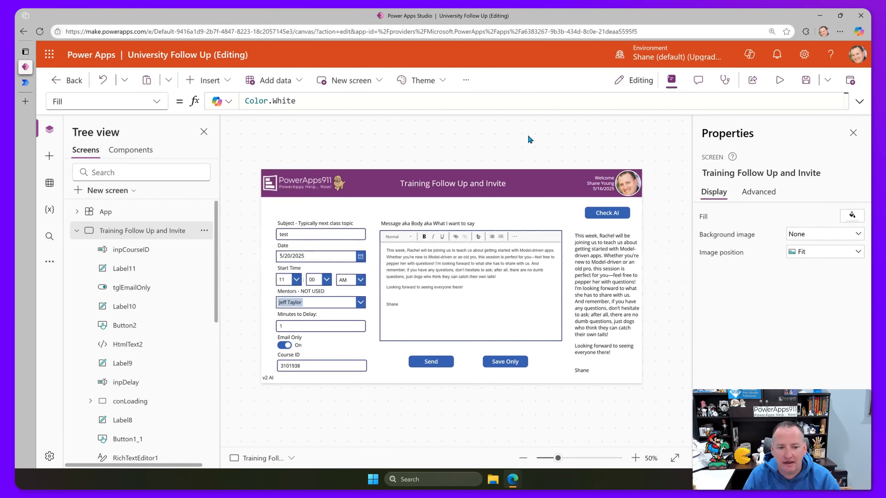
pyautogui.click(208, 80)
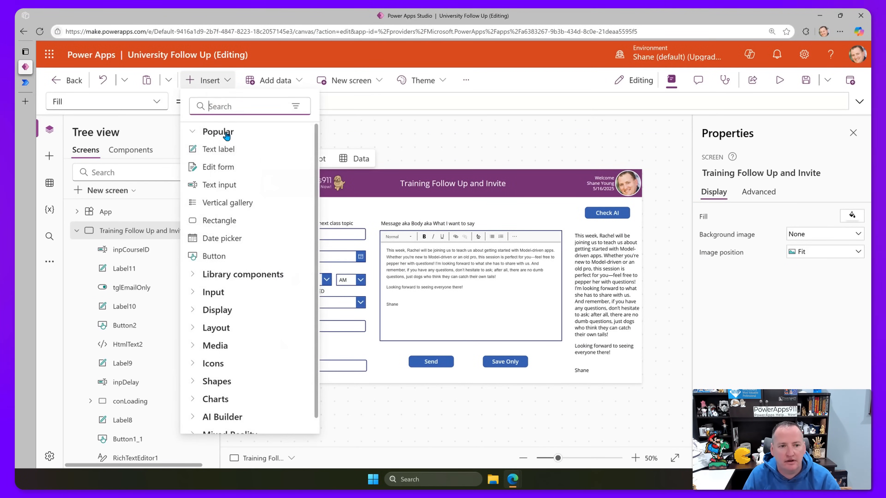
pyautogui.click(227, 147)
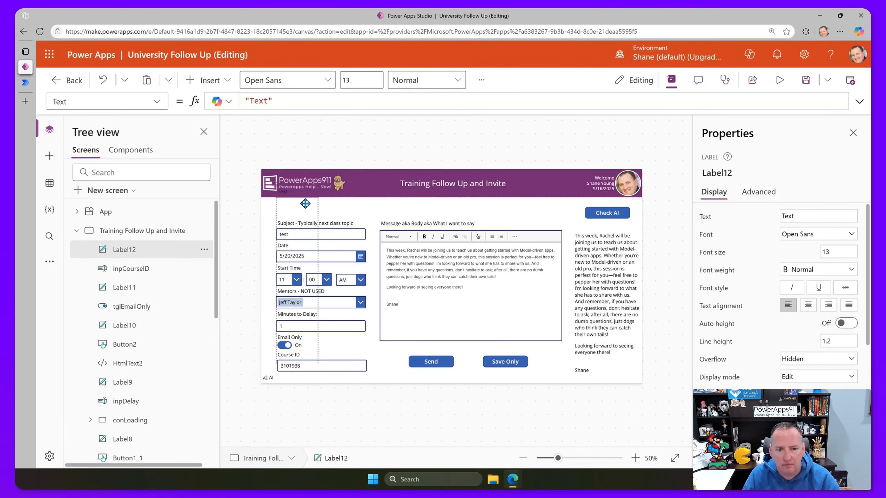
pyautogui.click(257, 101)
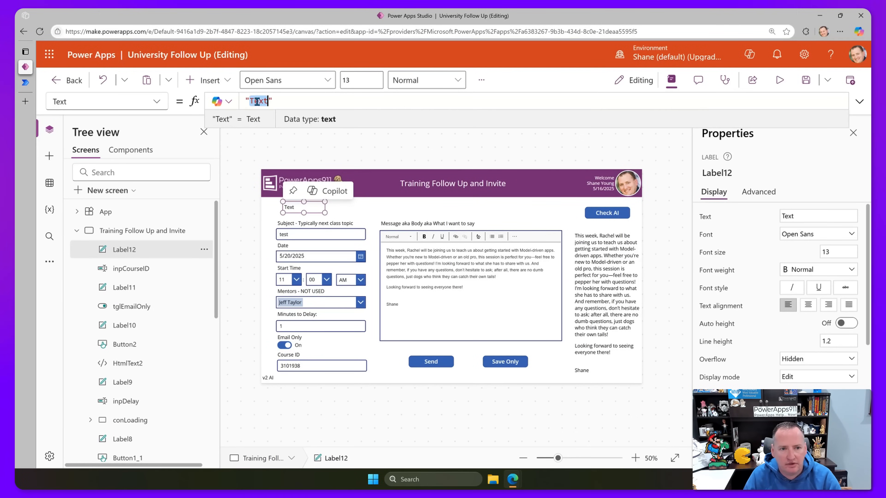
pyautogui.doubleClick(258, 101)
pyautogui.press('BackSpace')
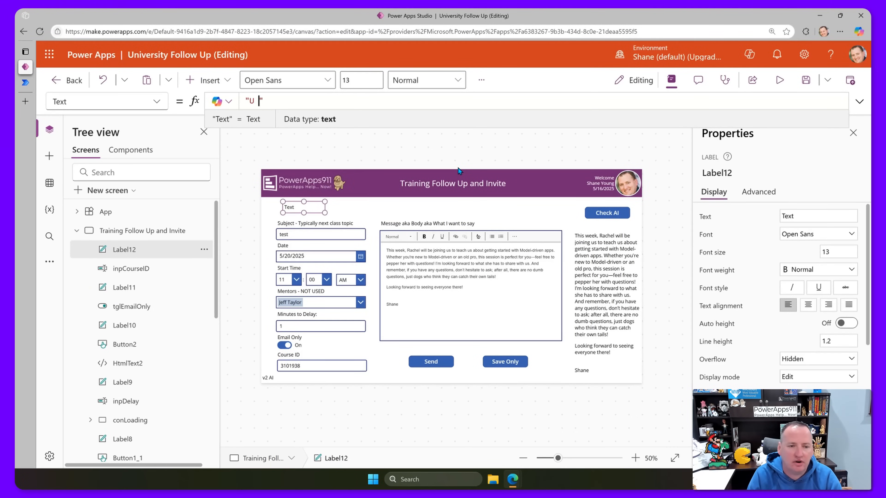
# Fill the label's first line with U 1863453 from the HTTP note, then begin a Demo line.
pyautogui.click(25, 83)
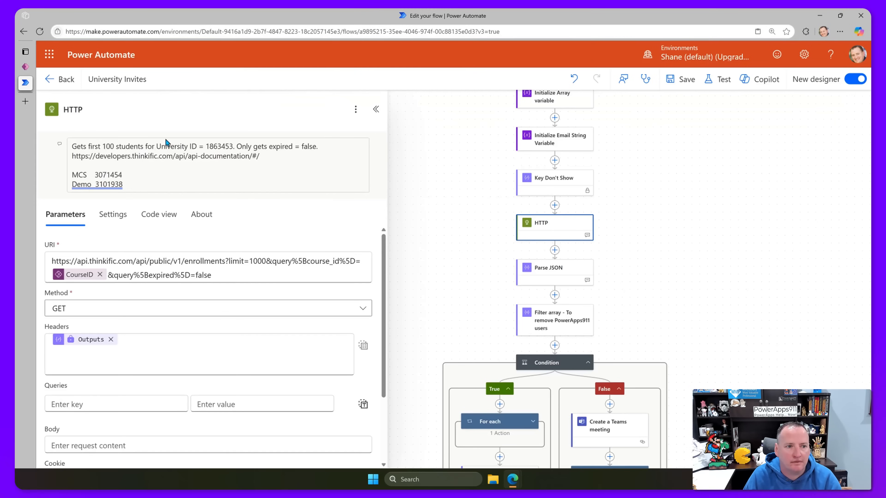
pyautogui.moveTo(206, 149); pyautogui.dragTo(233, 144)
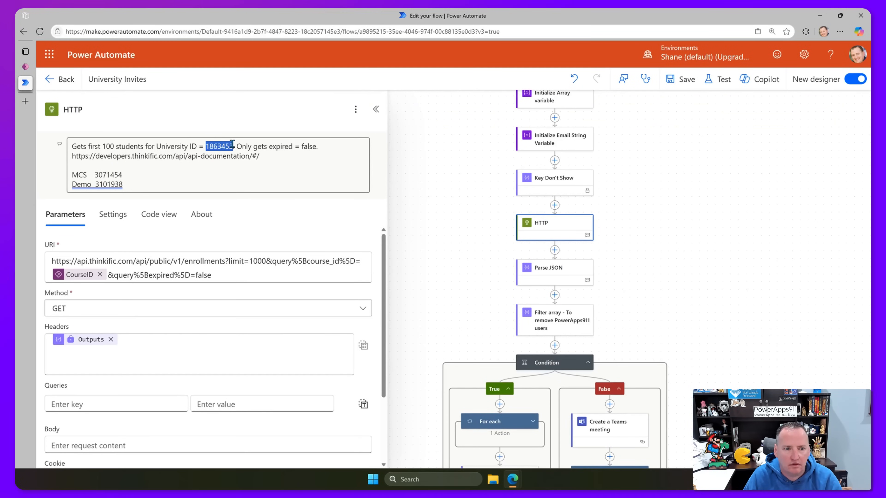
pyautogui.hotkey('ctrl', 'c')
pyautogui.click(26, 66)
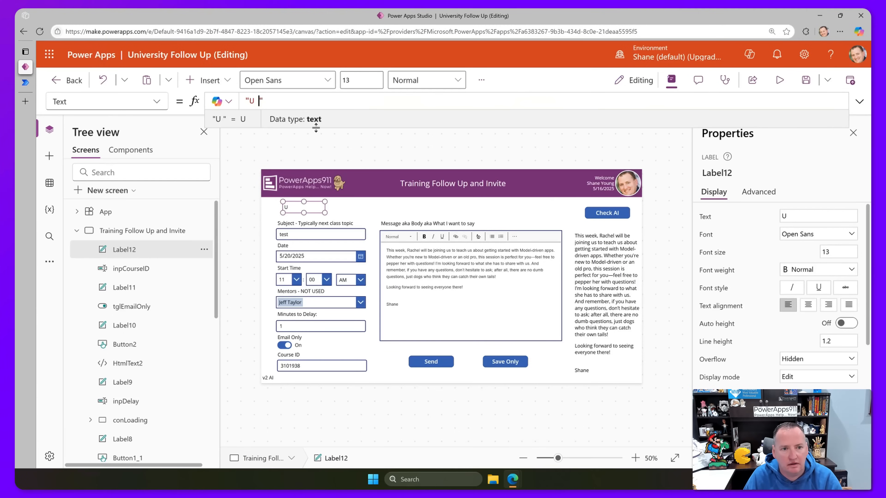
pyautogui.hotkey('ctrl', 'v')
pyautogui.hotkey('shift', 'Return')
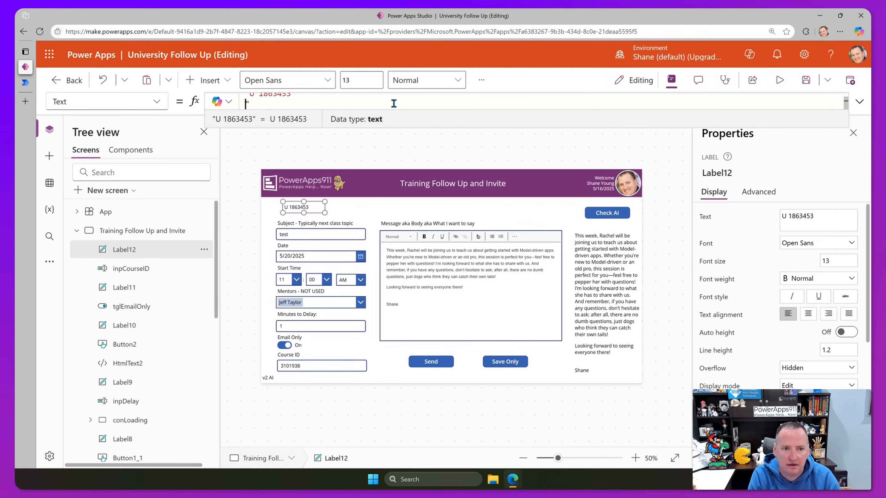
pyautogui.write('Demo')
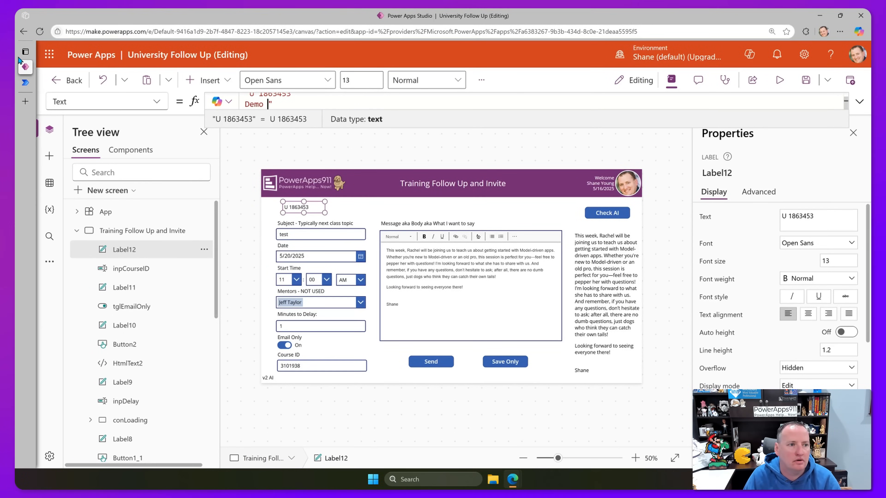
# Add the Demo course ID 3101938 to the label and start a new line.
pyautogui.click(25, 82)
pyautogui.moveTo(135, 185); pyautogui.dragTo(100, 178)
pyautogui.click(25, 66)
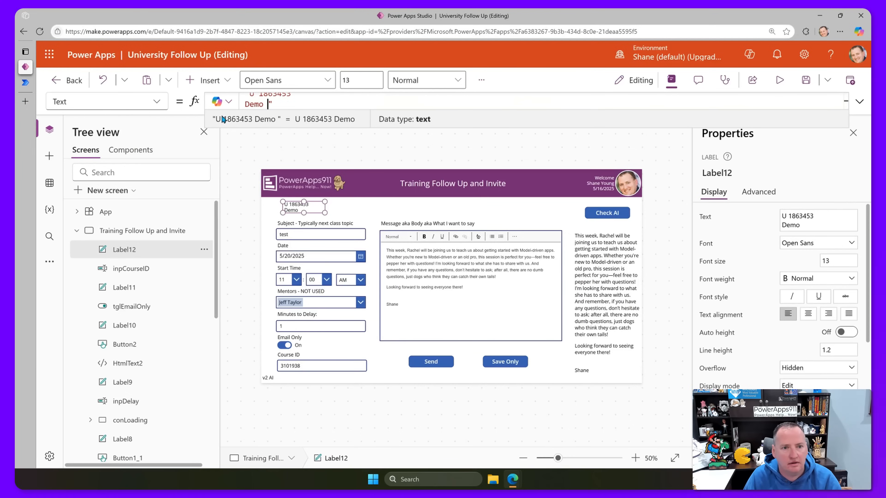
pyautogui.hotkey('ctrl', 'v')
pyautogui.hotkey('shift', 'Return')
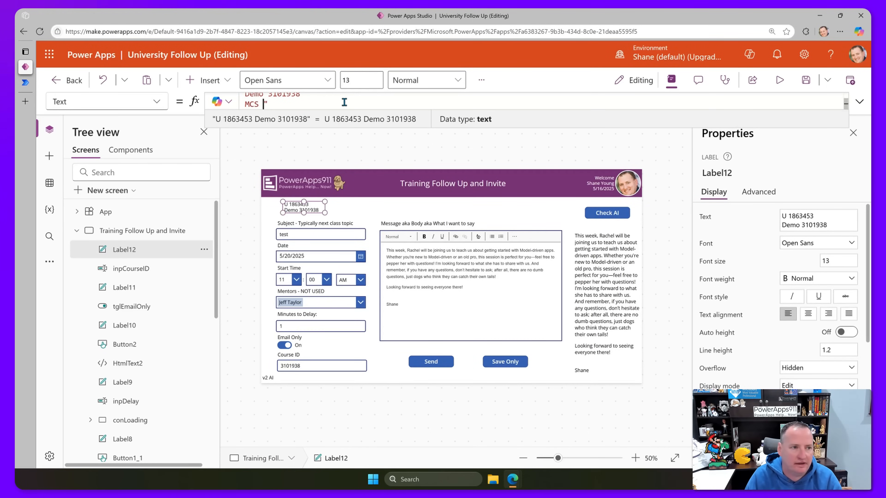
# Add MCS 3071454 as the third line, then enlarge the label and place it beside Email Only.
pyautogui.click(25, 82)
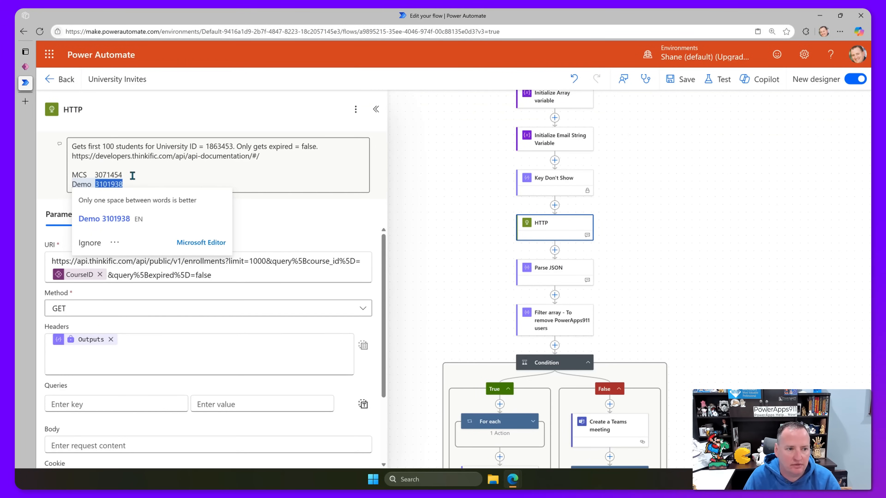
pyautogui.moveTo(94, 174); pyautogui.dragTo(122, 175)
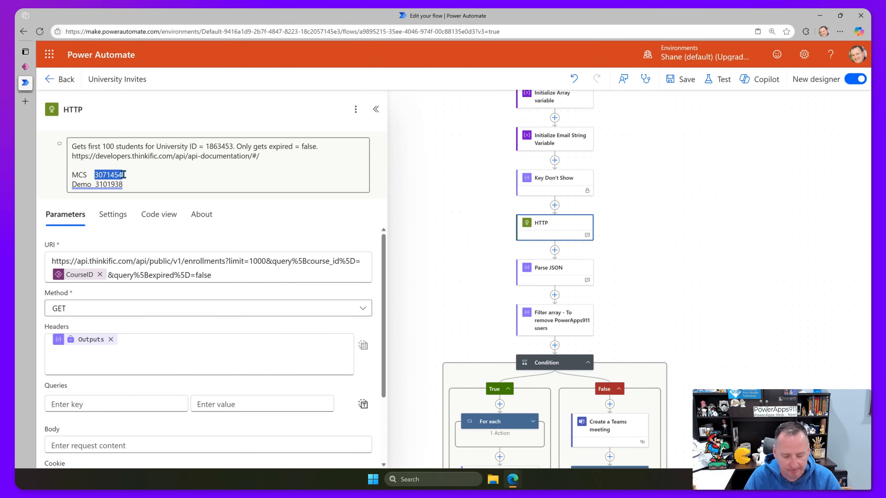
pyautogui.hotkey('ctrl', 'c')
pyautogui.click(25, 66)
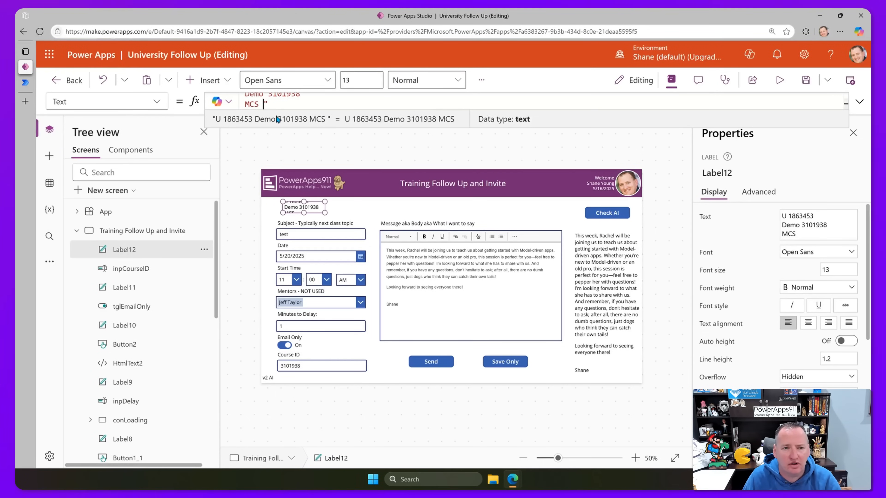
pyautogui.hotkey('ctrl', 'v')
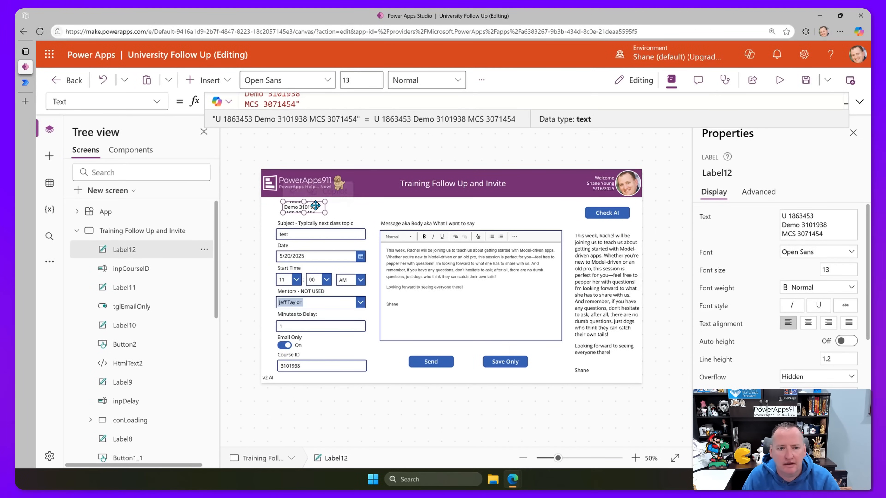
pyautogui.moveTo(303, 214); pyautogui.dragTo(304, 197)
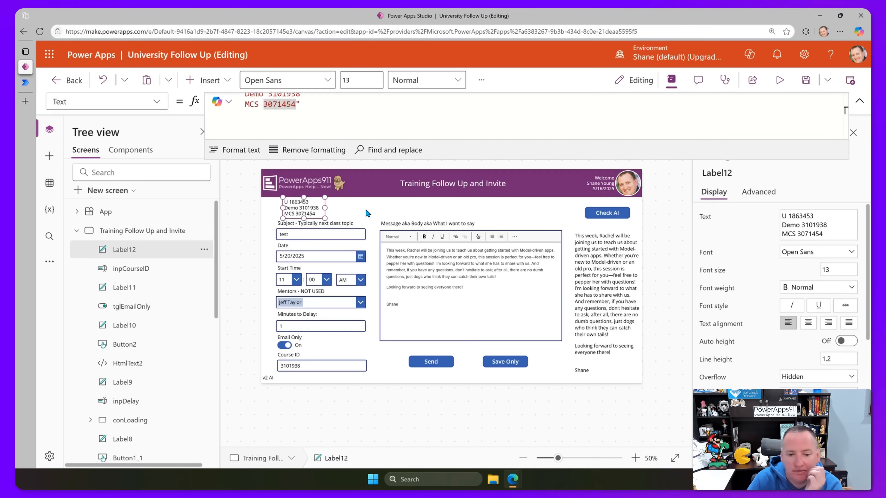
pyautogui.moveTo(304, 207); pyautogui.dragTo(344, 346)
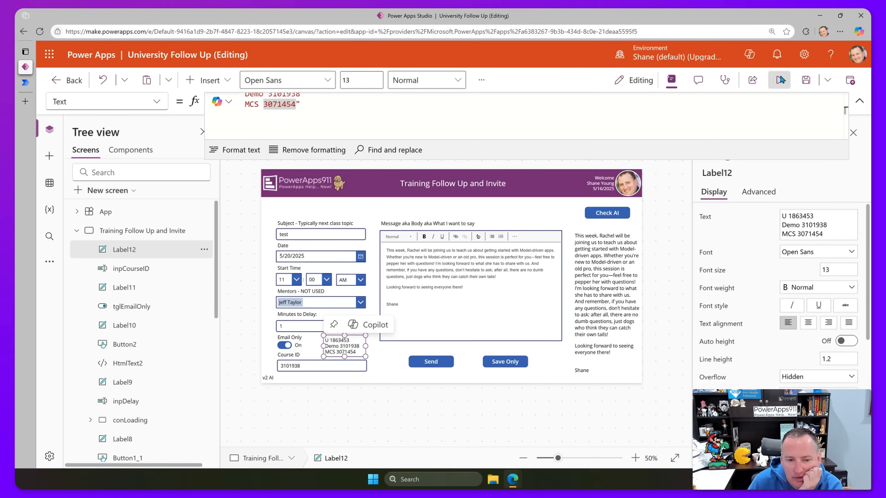
# Preview the app and enter Demo ID 3101938 into the Course ID field.
pyautogui.press('F5')
pyautogui.moveTo(277, 376); pyautogui.dragTo(307, 377)
pyautogui.hotkey('ctrl', 'c')
pyautogui.click(232, 408)
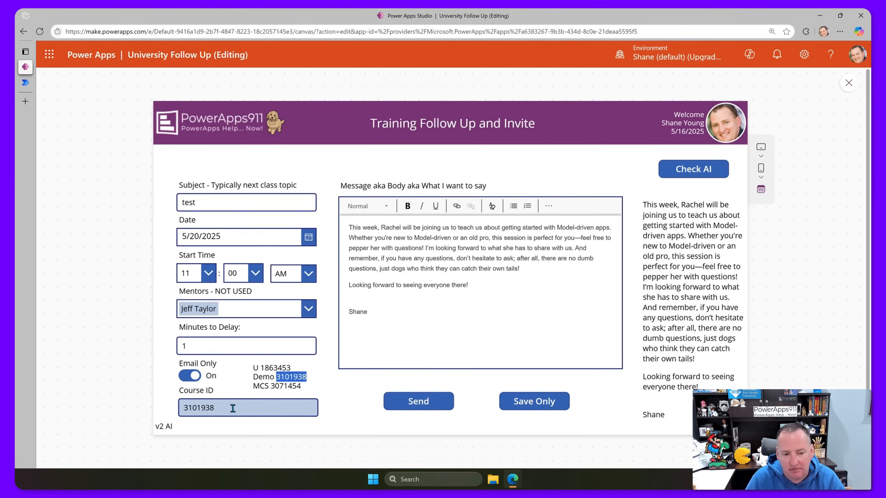
pyautogui.hotkey('ctrl', 'v')
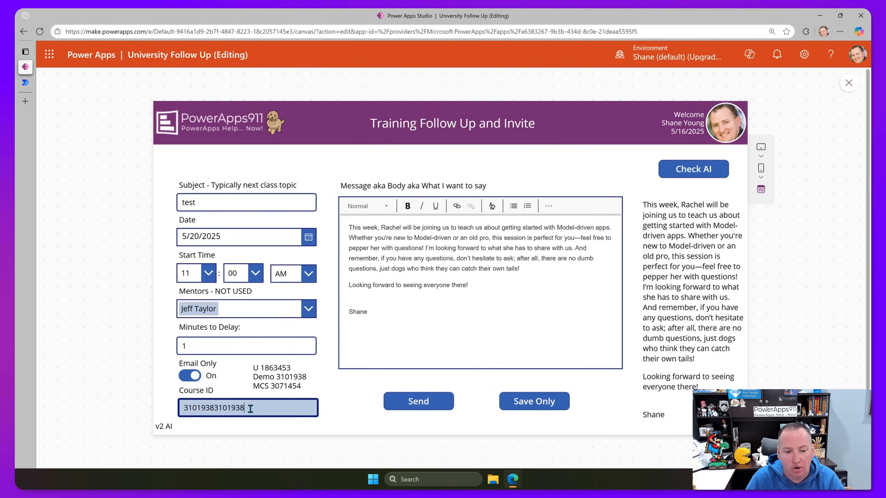
pyautogui.hotkey('shift', 'Left')
pyautogui.hotkey('shift', 'Left')
pyautogui.hotkey('shift', 'Left')
pyautogui.hotkey('shift', 'Left')
pyautogui.hotkey('shift', 'Left')
pyautogui.hotkey('shift', 'Left')
pyautogui.hotkey('ctrl', 'a')
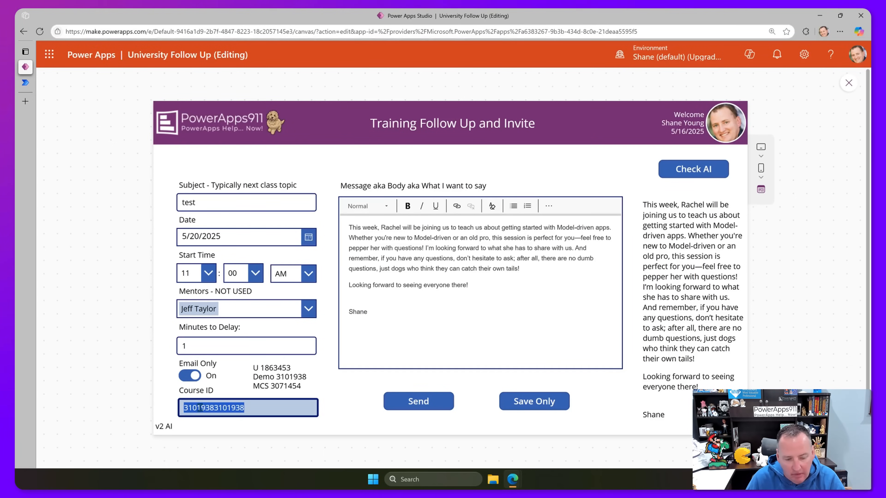
pyautogui.hotkey('ctrl', 'v')
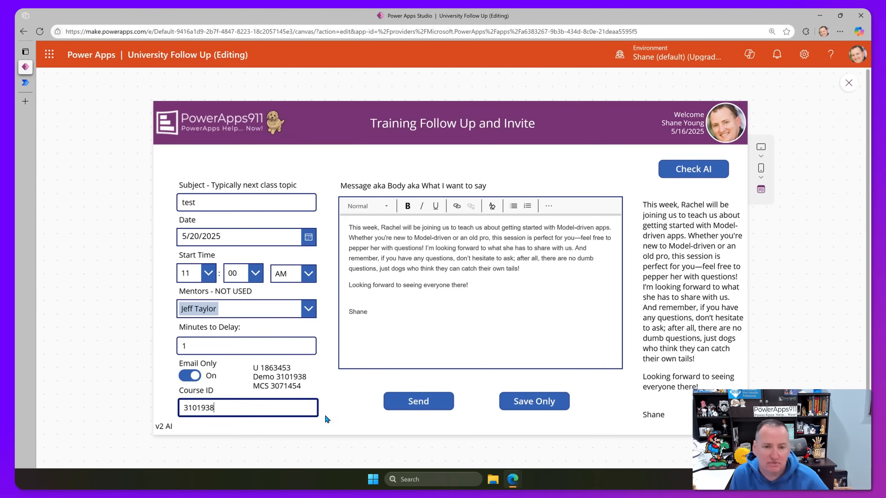
pyautogui.click(848, 83)
pyautogui.click(25, 83)
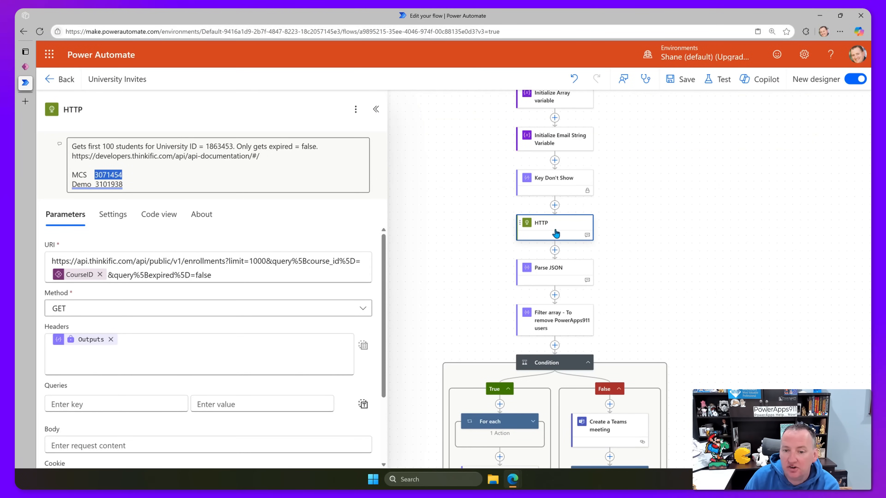
# Inspect Parse JSON, Filter array, then the Condition testing whether the Yes/No input equals true.
pyautogui.moveTo(89, 279)
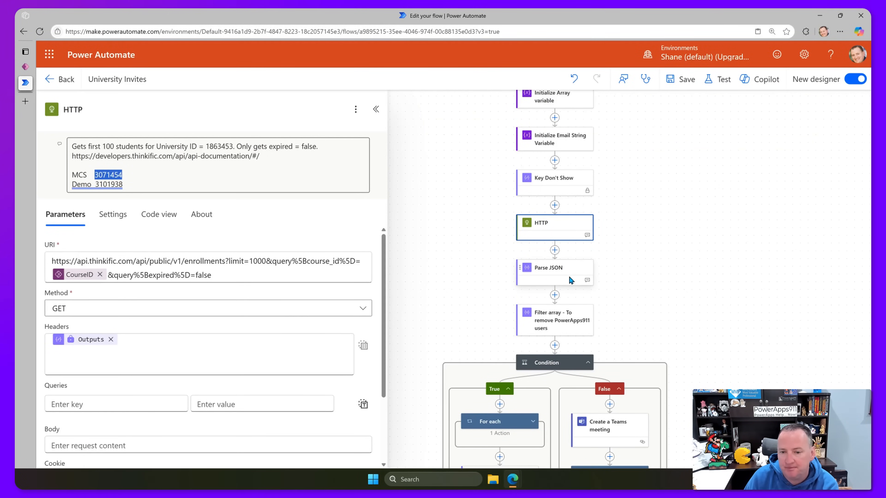
pyautogui.click(574, 273)
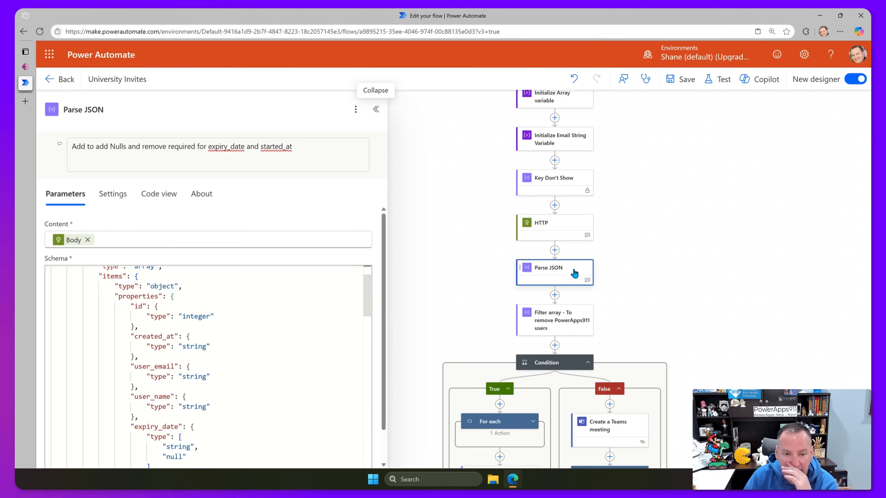
pyautogui.click(560, 327)
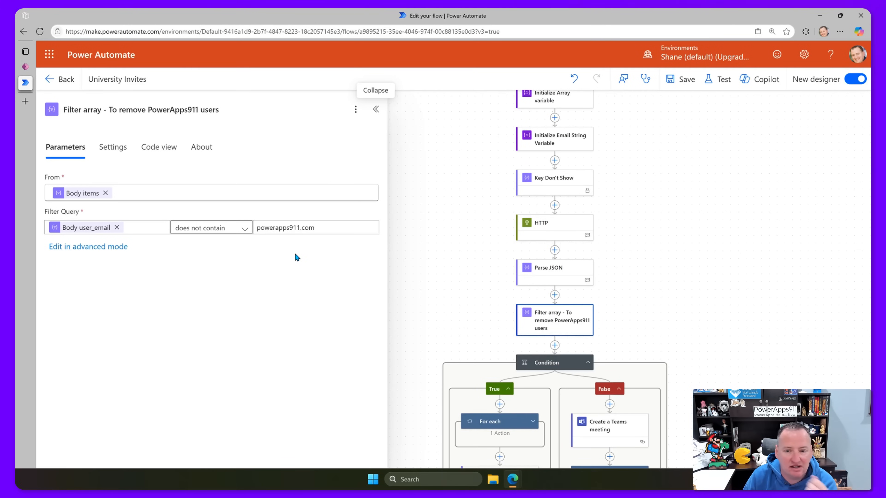
pyautogui.scroll(-4, 496, 271)
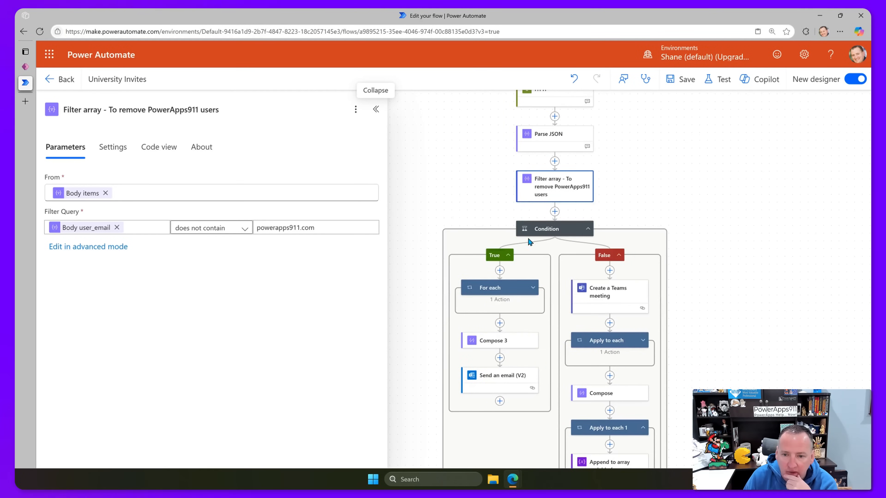
pyautogui.click(556, 232)
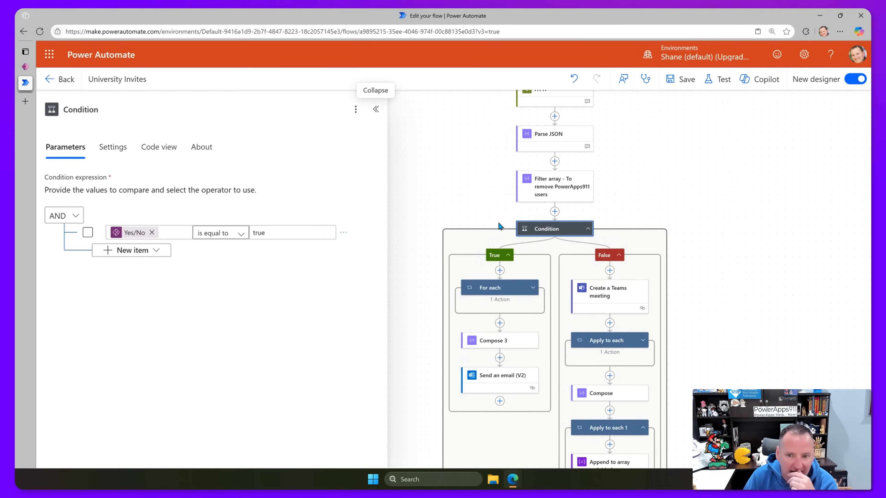
# Rename the Condition step to 'Condition Email Only'.
pyautogui.click(107, 110)
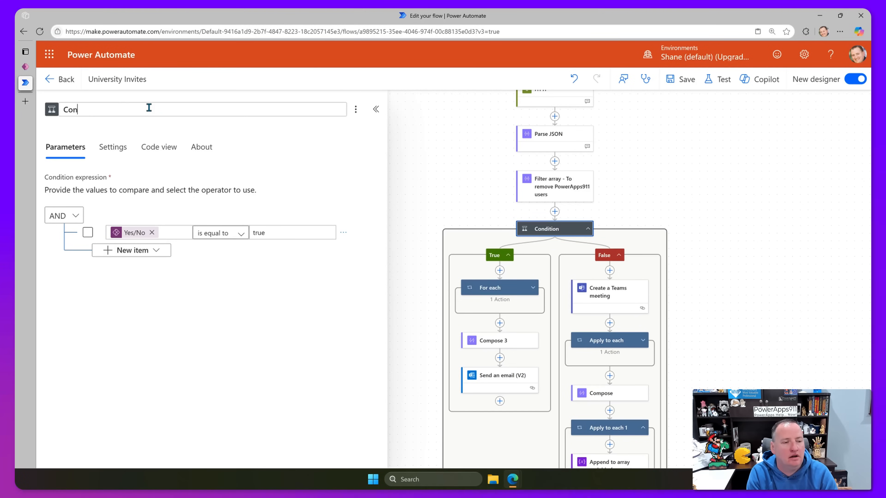
pyautogui.press('BackSpace')
pyautogui.write('Condition Email Only')
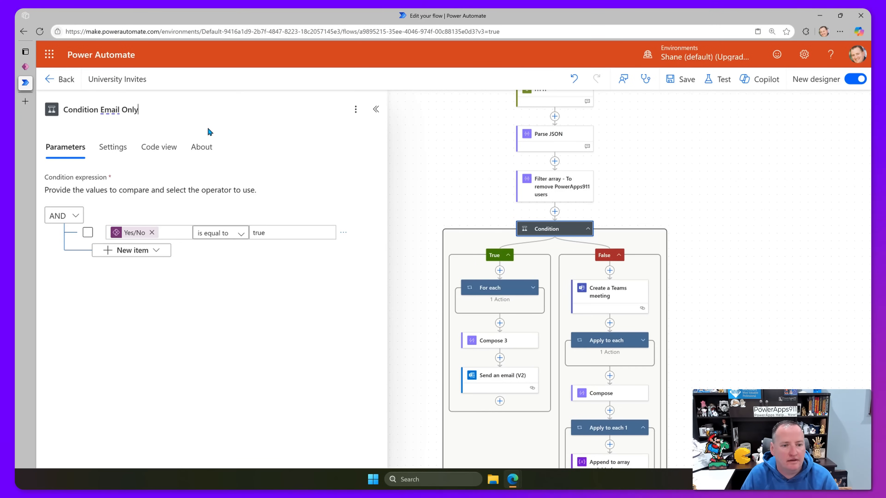
# Inspect For each's Append to string variable step and Compose 3's varEmailString input.
pyautogui.scroll(-1, 525, 274)
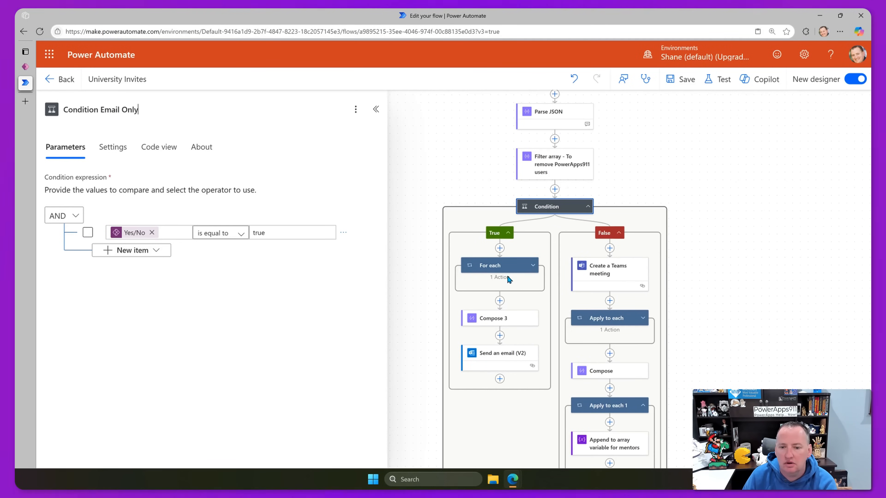
pyautogui.click(532, 272)
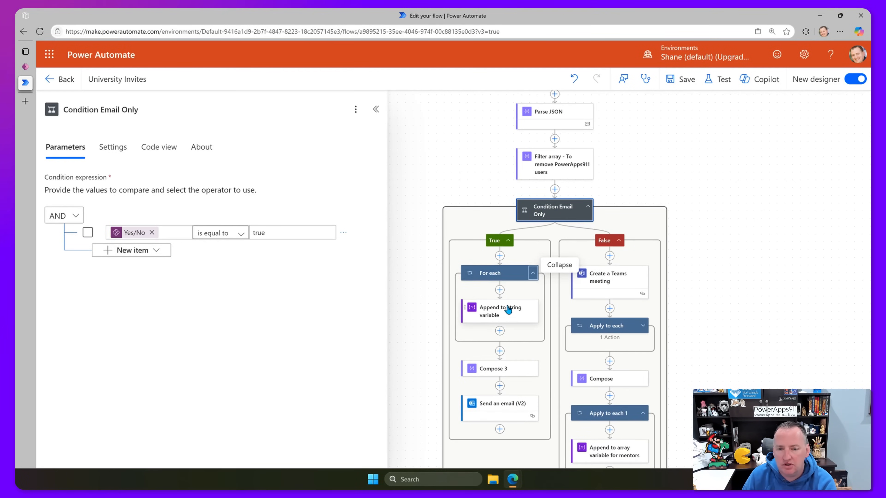
pyautogui.click(514, 313)
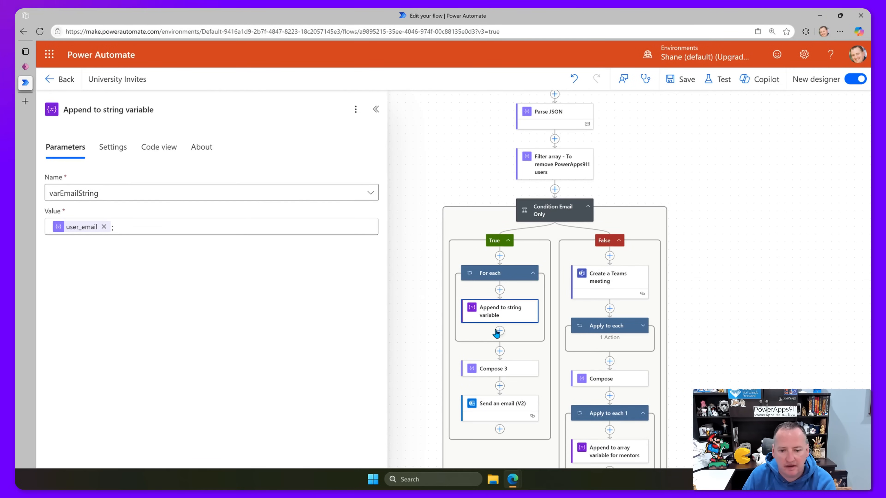
pyautogui.scroll(-1, 495, 334)
pyautogui.click(510, 327)
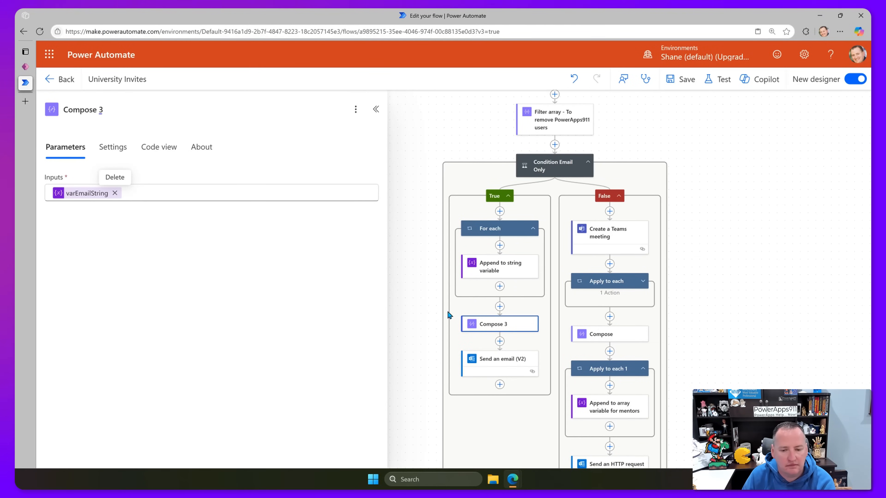
# Replace the Send an email (V2) recipient variable with two fixed invitee addresses.
pyautogui.click(497, 361)
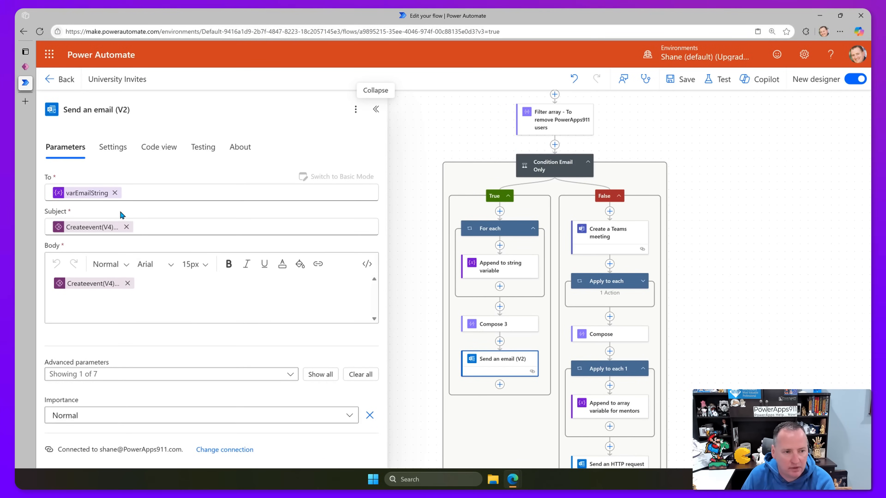
pyautogui.click(114, 193)
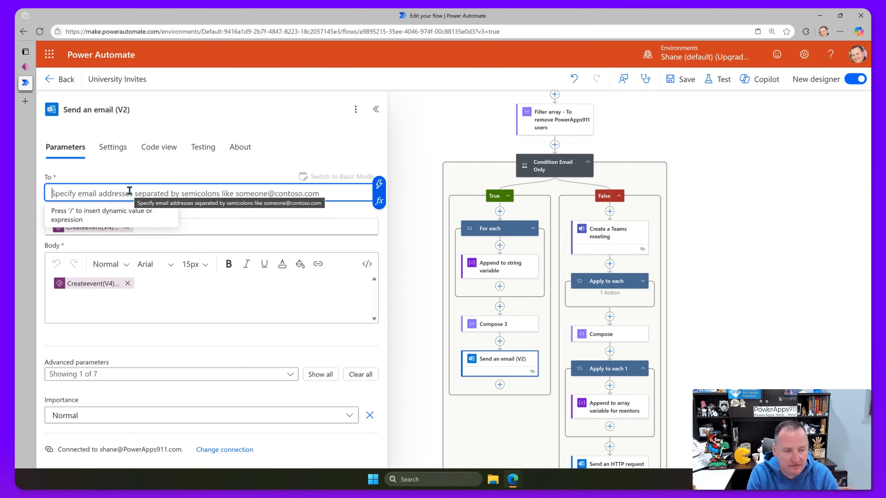
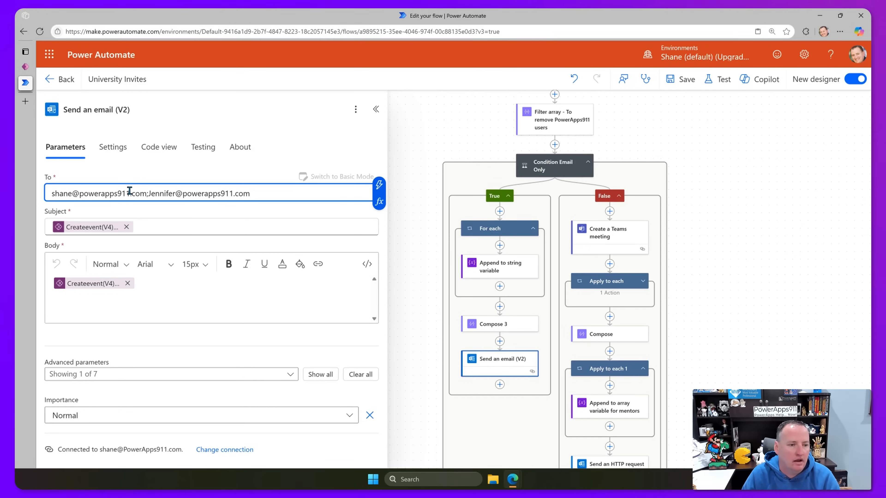
pyautogui.click(152, 211)
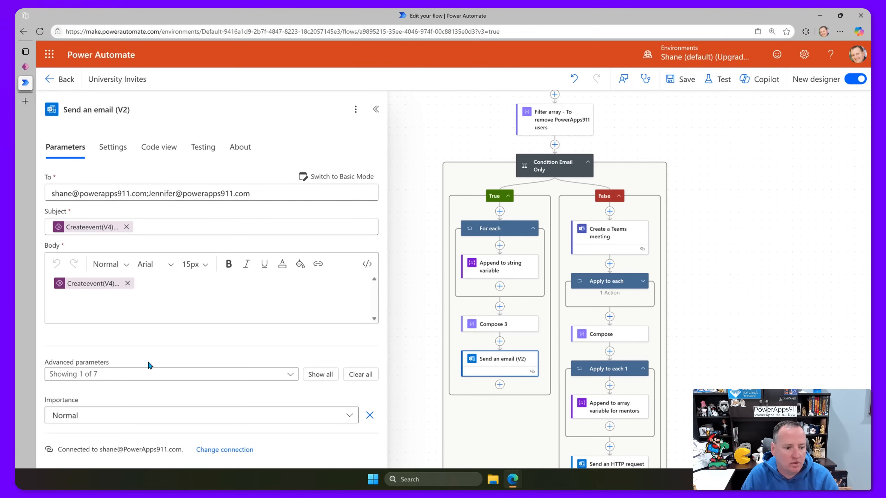
# Add a BCC field in Advanced Mode and fill it with varEmailString.
pyautogui.click(279, 375)
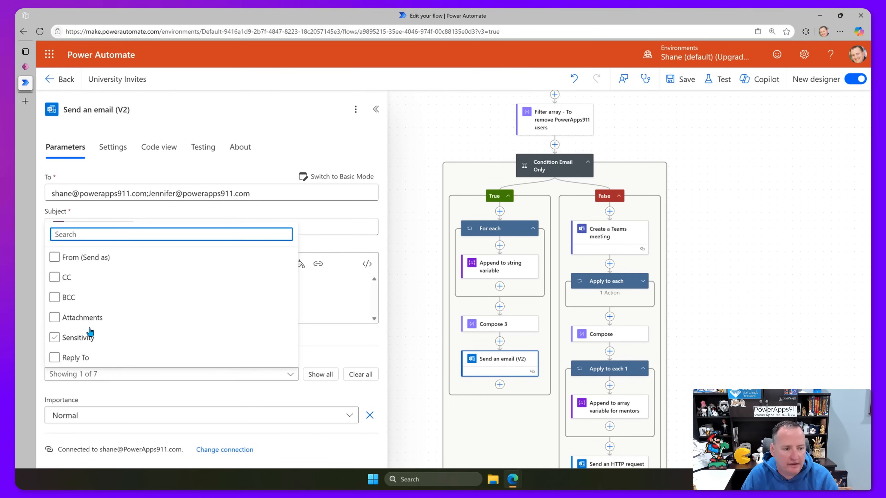
pyautogui.click(54, 297)
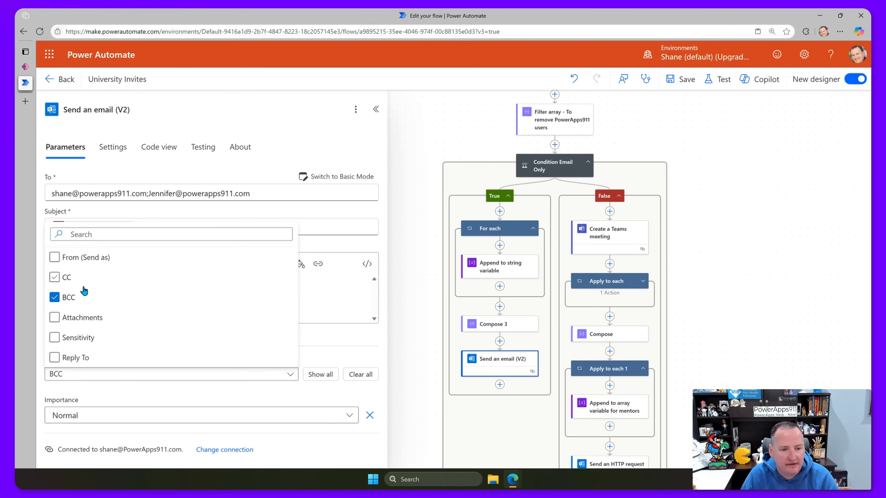
pyautogui.click(312, 338)
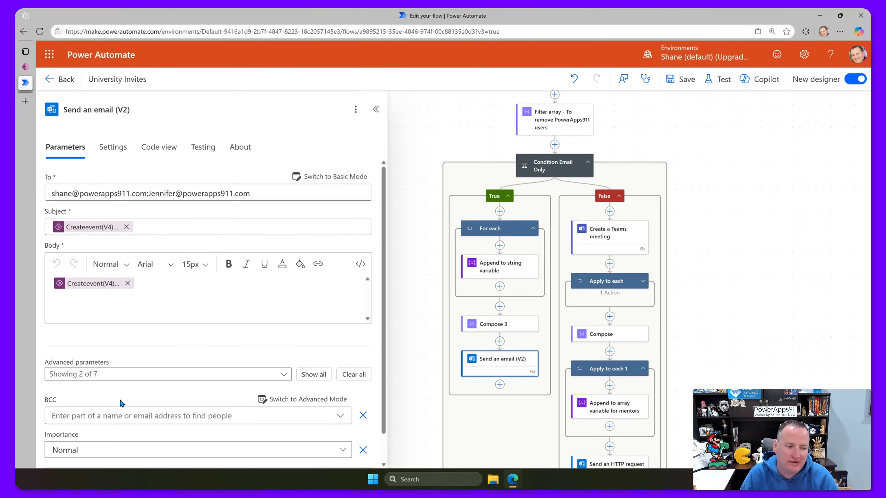
pyautogui.click(123, 409)
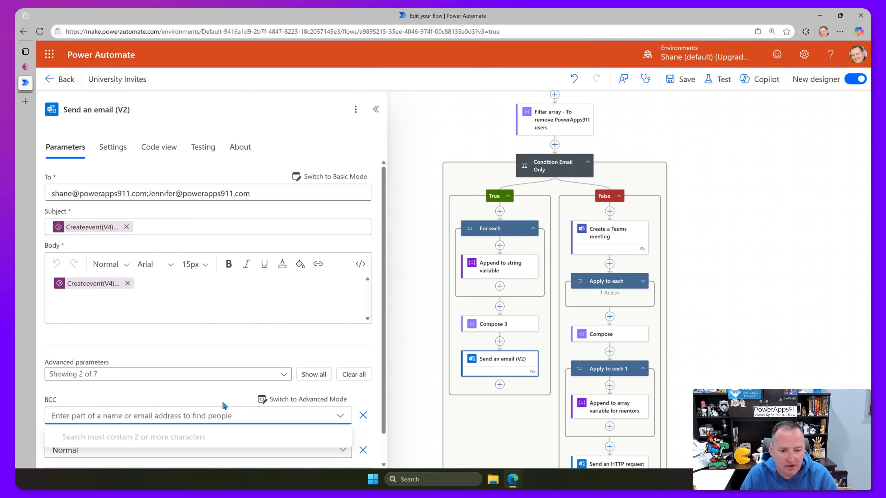
pyautogui.click(322, 401)
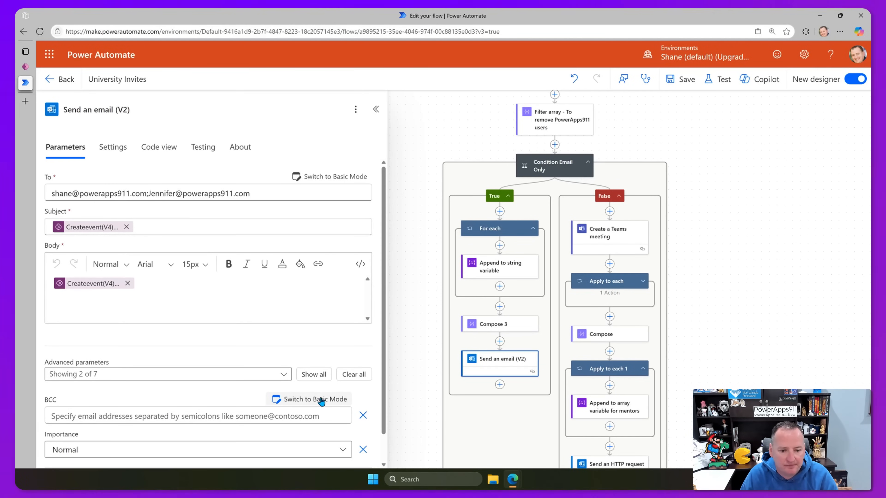
pyautogui.click(316, 414)
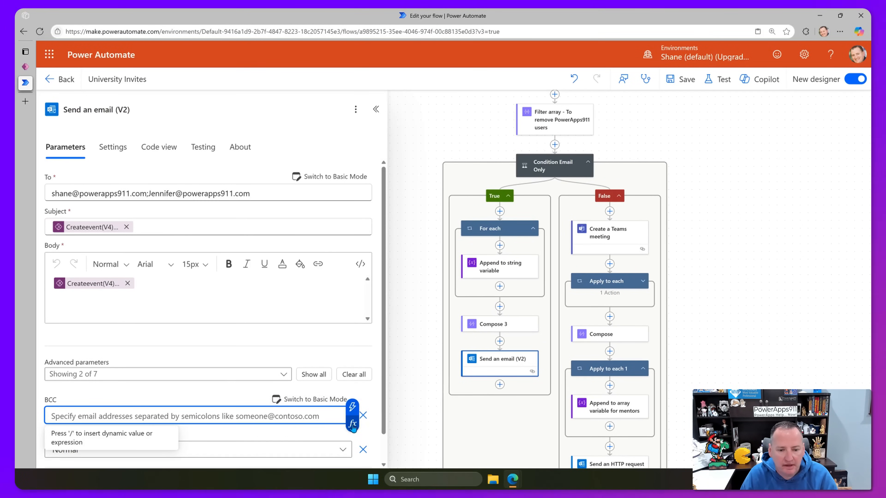
pyautogui.click(353, 407)
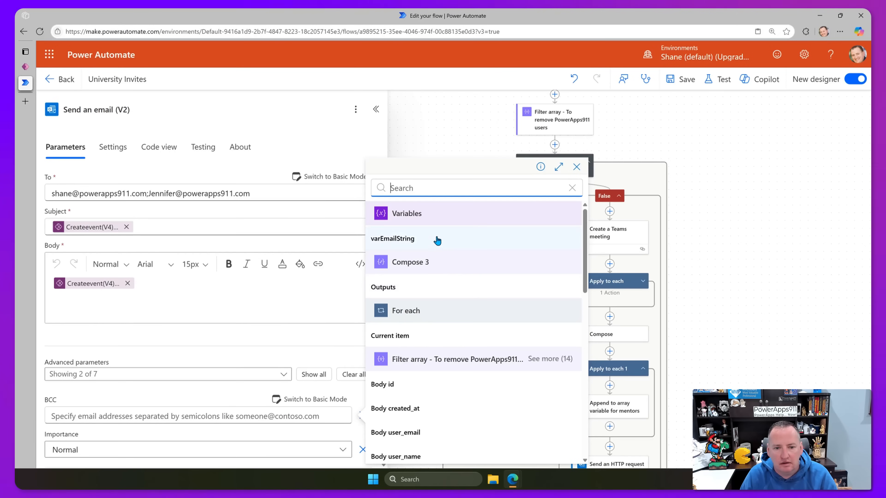
pyautogui.click(418, 240)
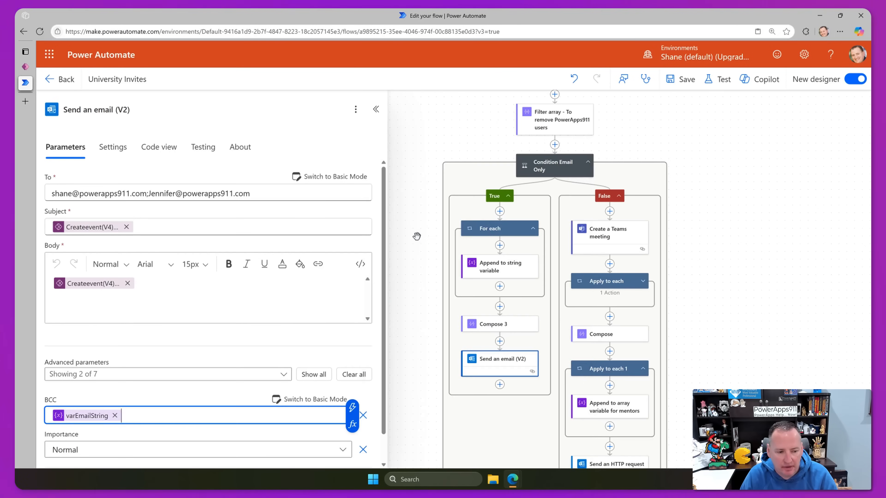
pyautogui.click(176, 394)
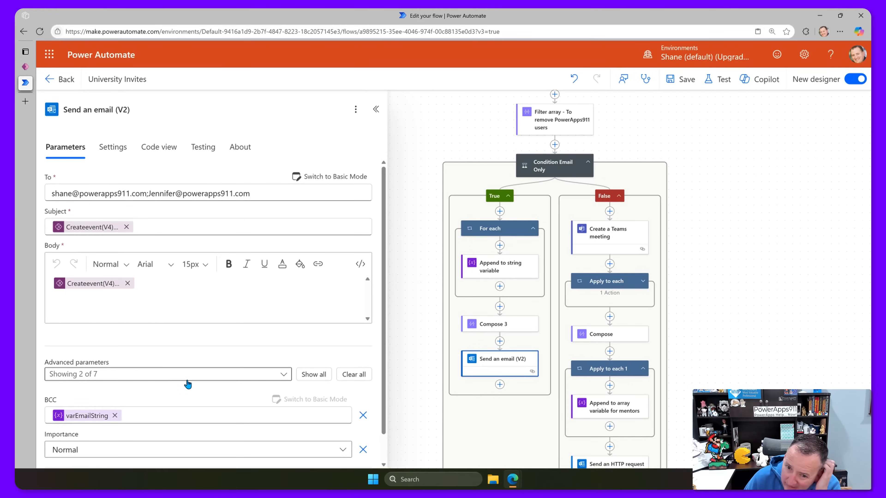
# Preview the app and select a second mentor in the Mentors combo box.
pyautogui.click(26, 67)
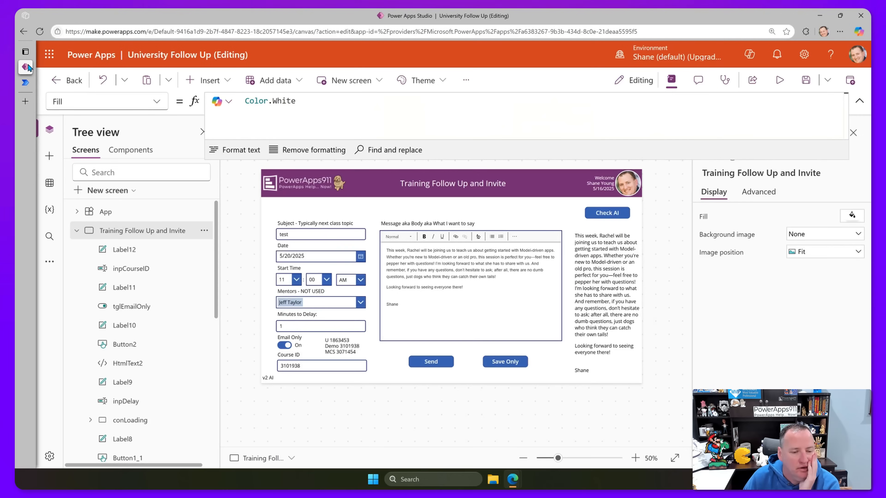
pyautogui.click(314, 303)
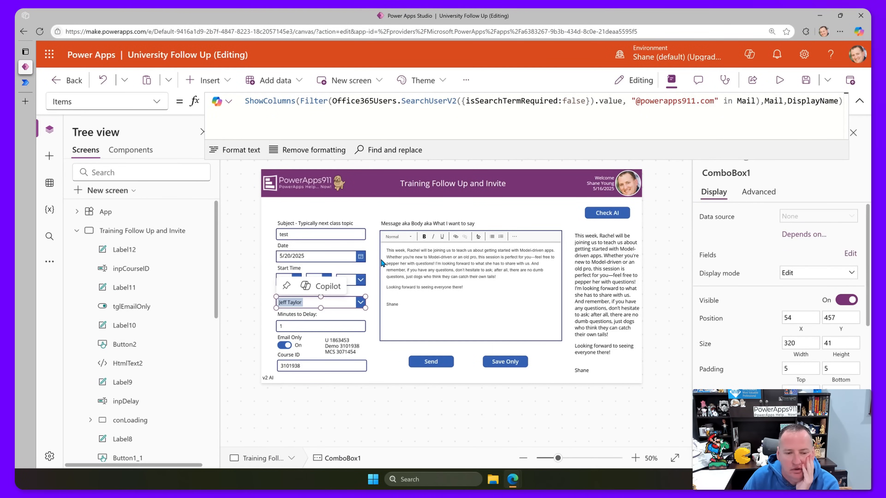
pyautogui.click(780, 80)
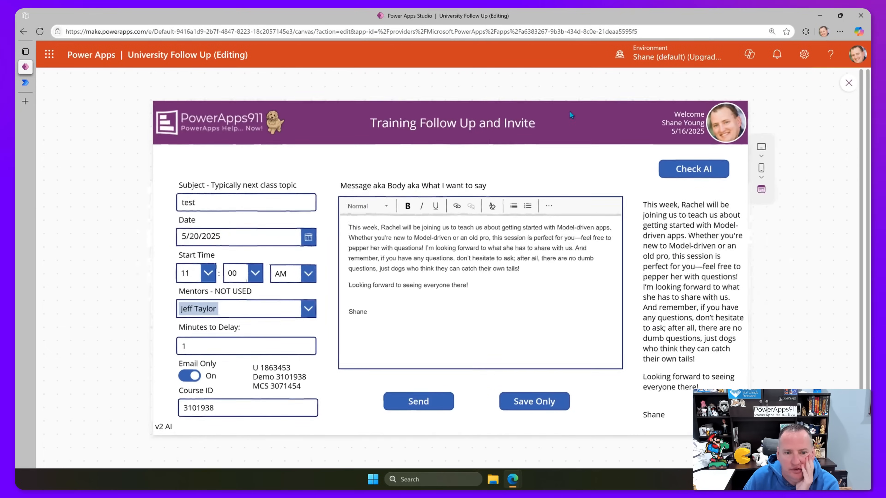
pyautogui.click(297, 310)
pyautogui.scroll(-3, 259, 366)
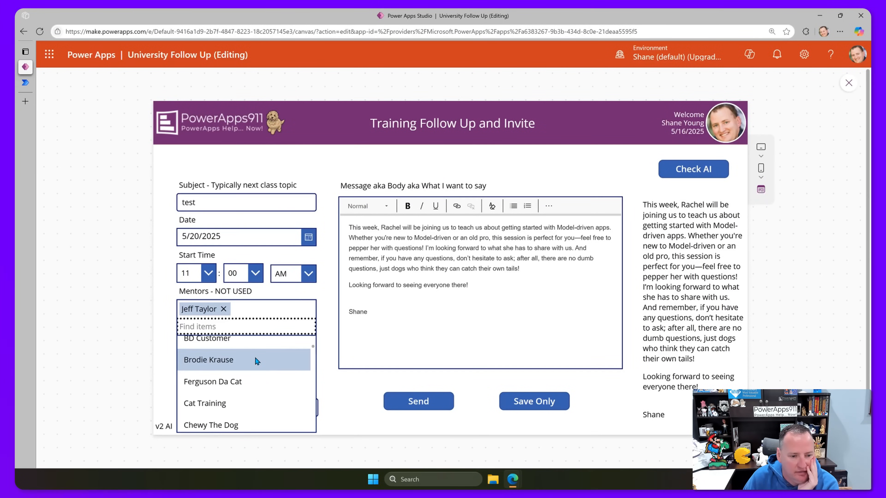
pyautogui.scroll(-5, 255, 359)
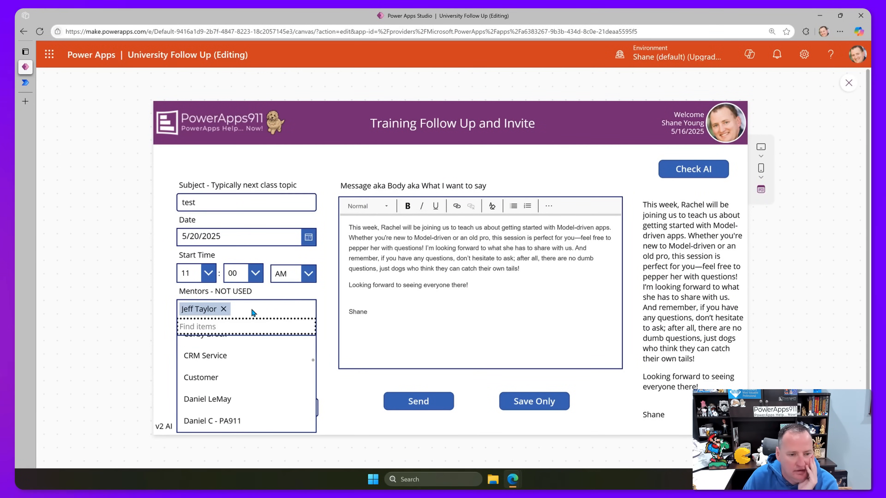
pyautogui.write('patrick')
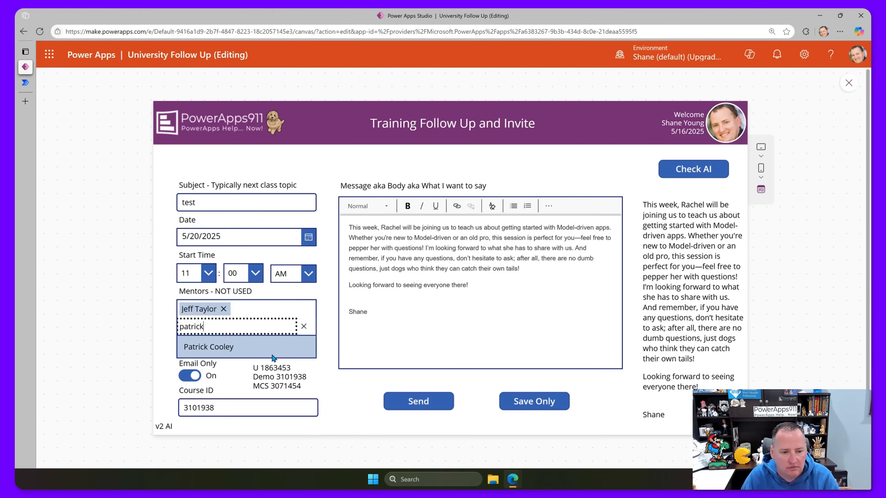
pyautogui.click(238, 350)
pyautogui.click(848, 83)
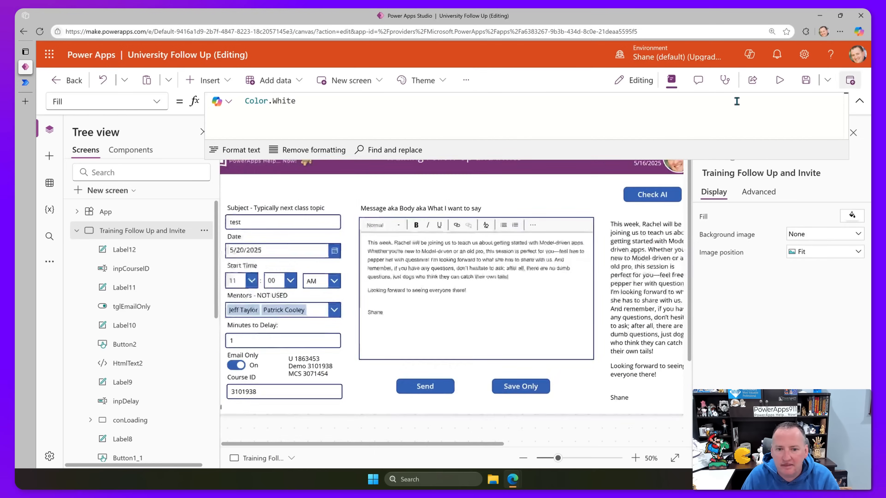
# Change the Send button's Concat separator from "," to ";".
pyautogui.click(434, 366)
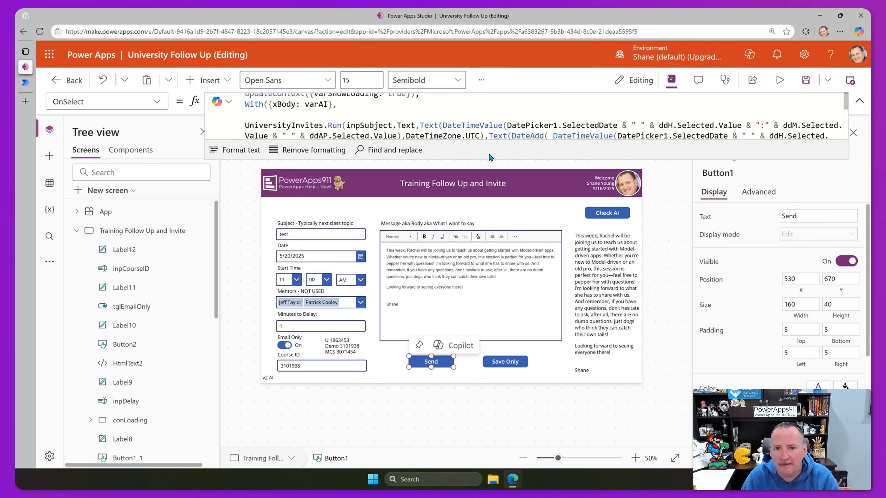
pyautogui.moveTo(488, 161); pyautogui.dragTo(489, 269)
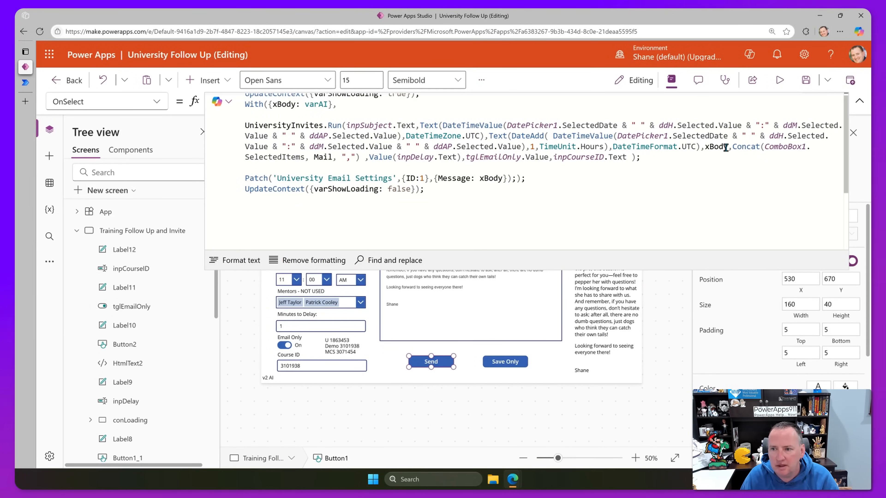
pyautogui.moveTo(734, 145); pyautogui.dragTo(359, 157)
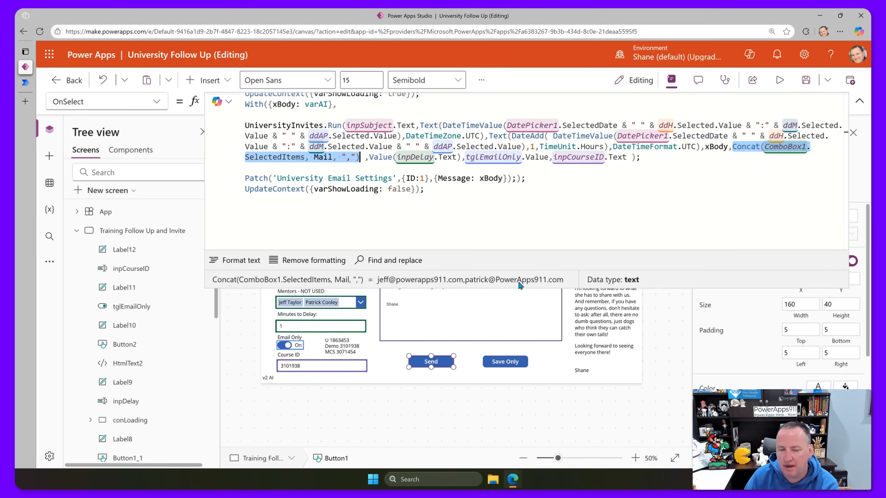
pyautogui.click(352, 156)
pyautogui.press('BackSpace')
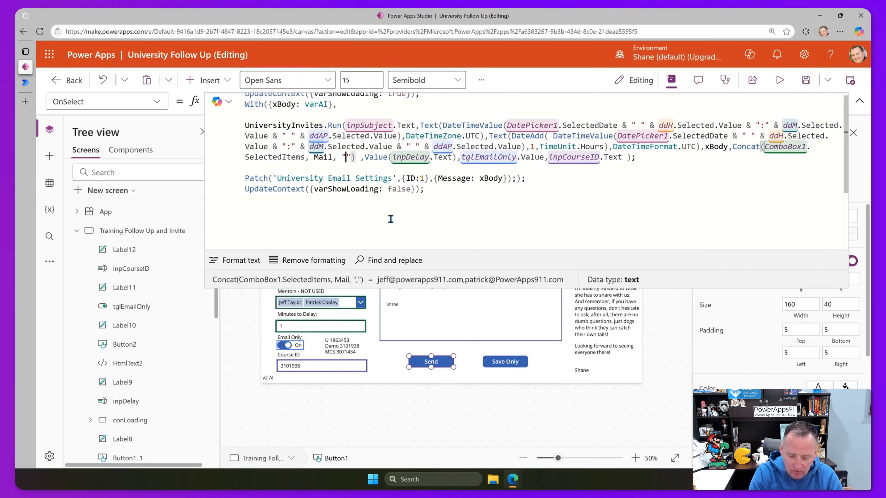
pyautogui.write(';')
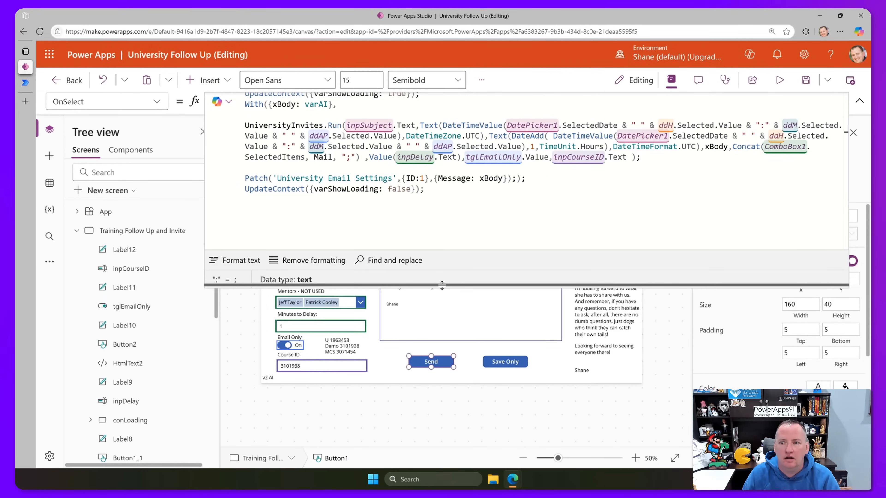
pyautogui.click(25, 82)
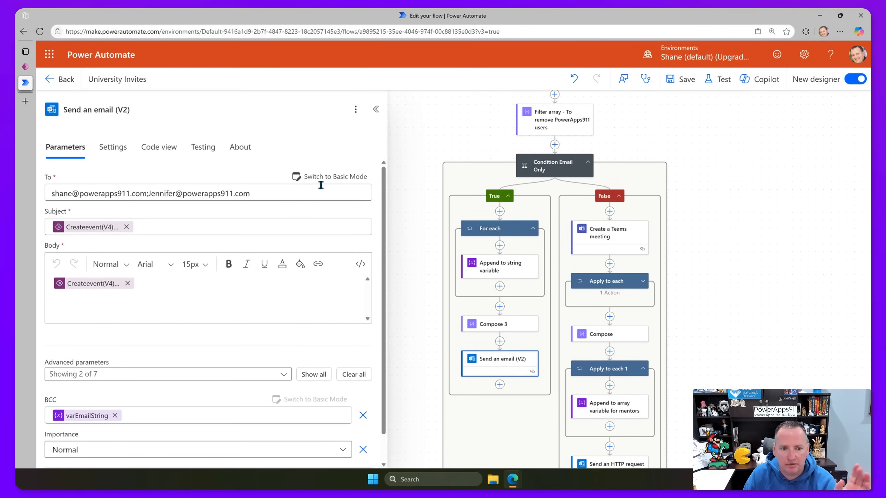
# Add CC to the Send an email (V2) action's advanced parameters.
pyautogui.scroll(-1, 218, 354)
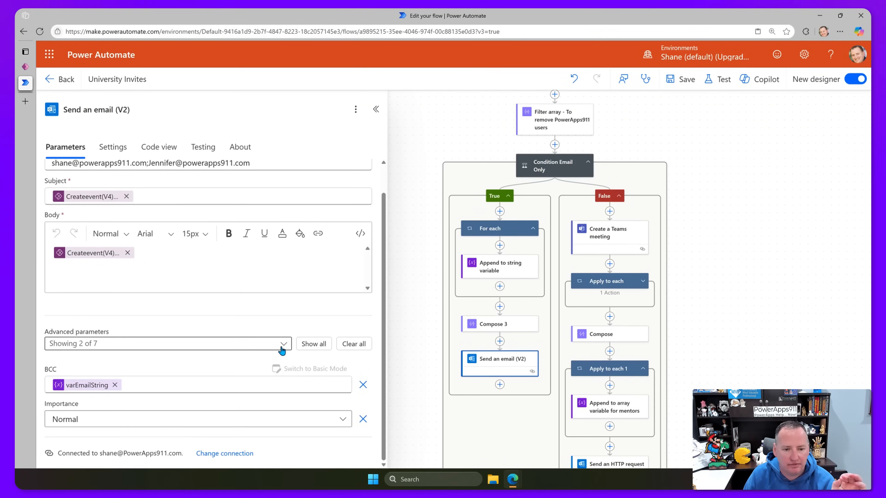
pyautogui.click(284, 343)
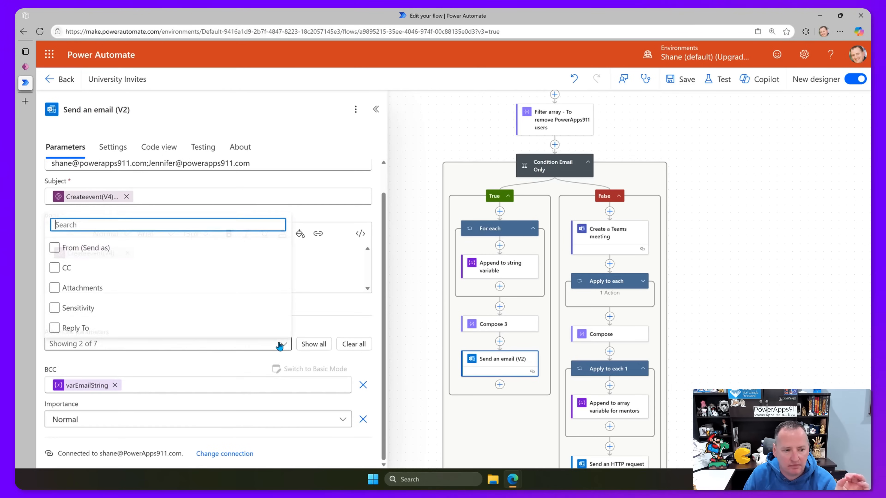
pyautogui.click(56, 267)
pyautogui.click(246, 363)
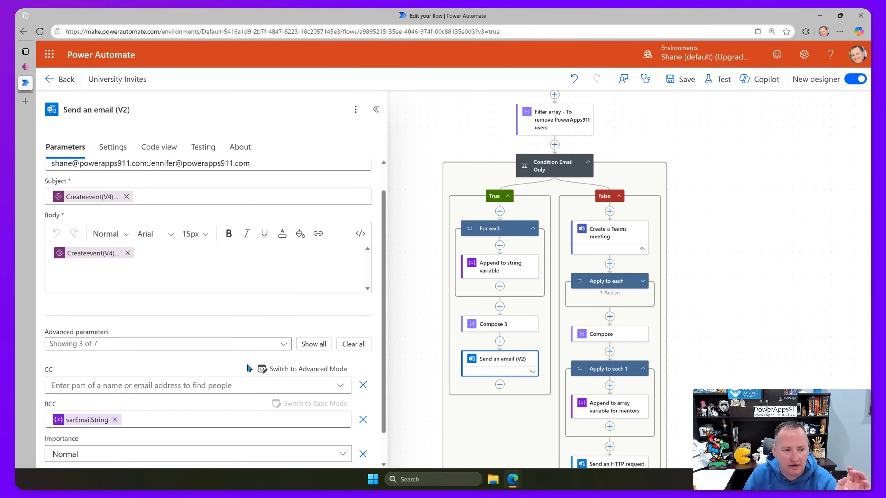
# Switch CC to Advanced Mode and fill it with ExtraPA911 from the Power Apps trigger.
pyautogui.scroll(-1, 180, 366)
pyautogui.click(149, 349)
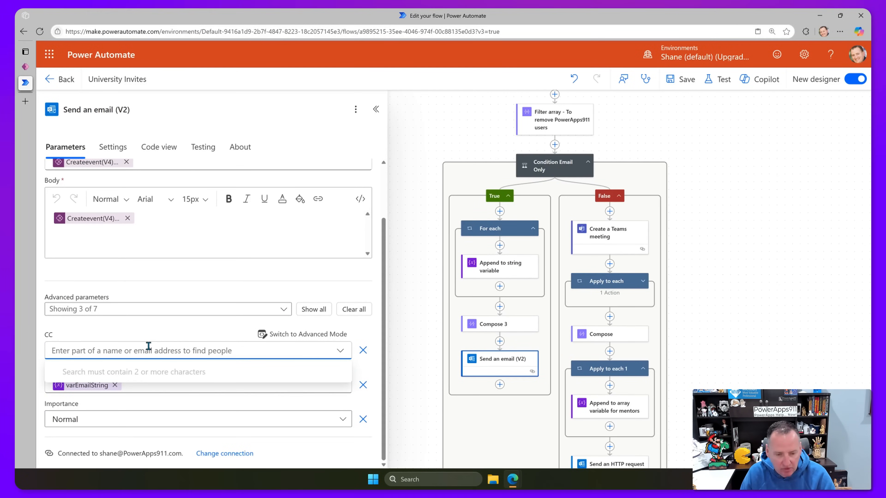
pyautogui.click(328, 335)
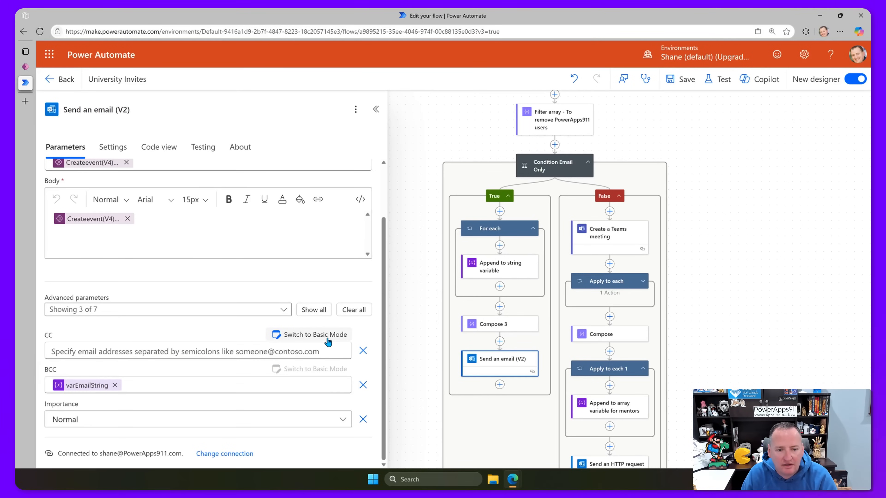
pyautogui.click(286, 350)
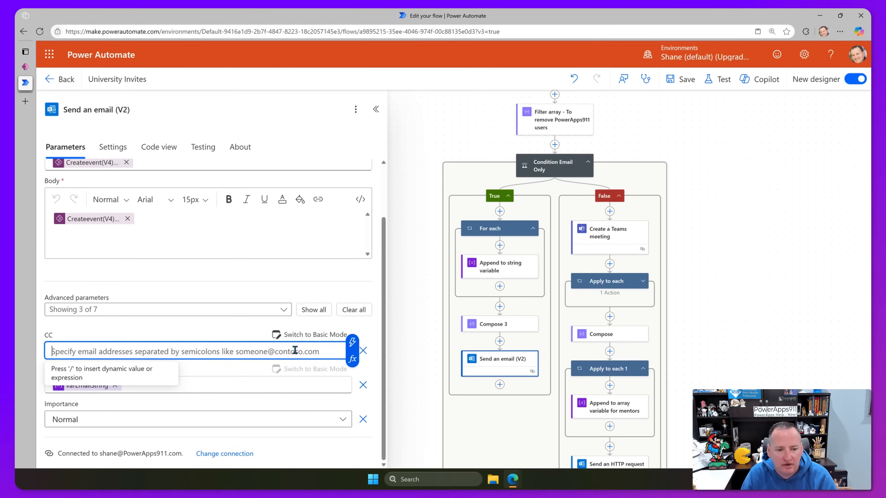
pyautogui.click(350, 344)
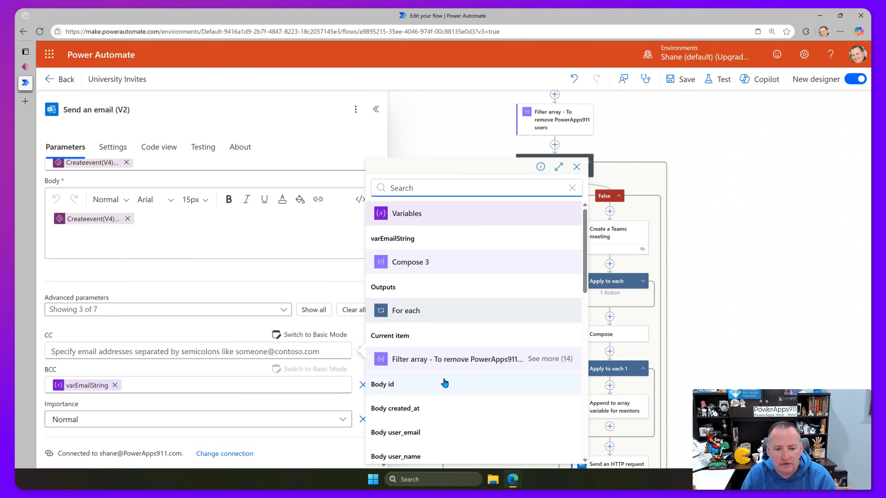
pyautogui.scroll(-2, 453, 373)
pyautogui.scroll(-10, 456, 368)
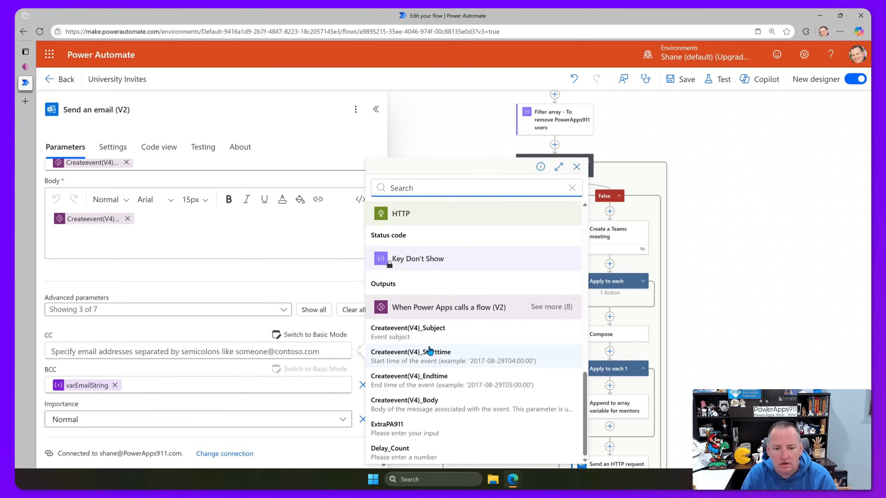
pyautogui.click(565, 307)
pyautogui.scroll(-1, 468, 341)
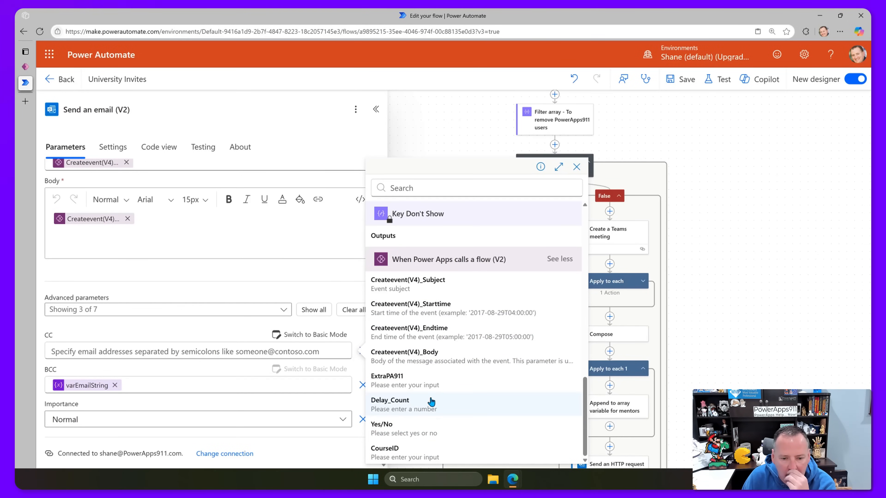
pyautogui.click(425, 385)
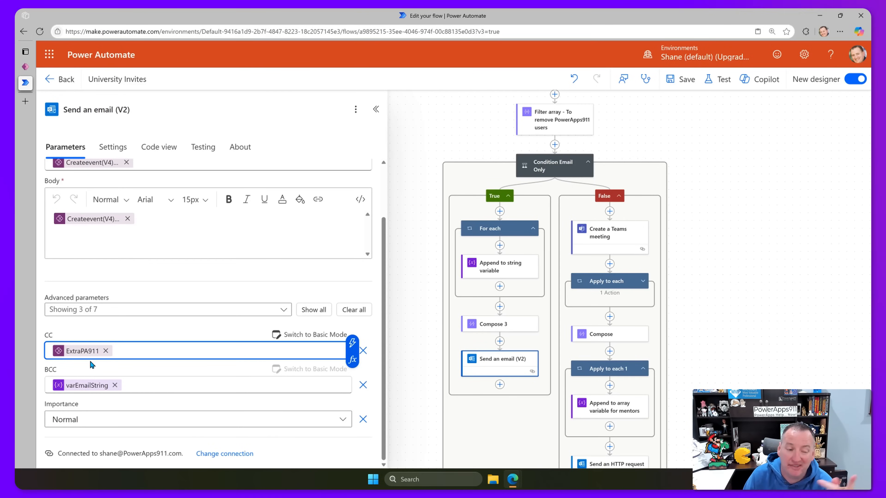
pyautogui.click(135, 362)
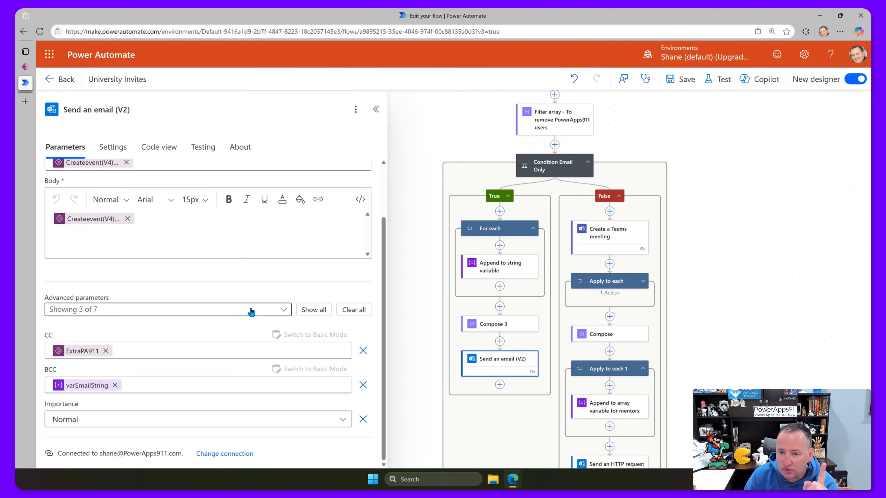
# Select the Compose 3 action in the True branch.
pyautogui.scroll(2, 237, 295)
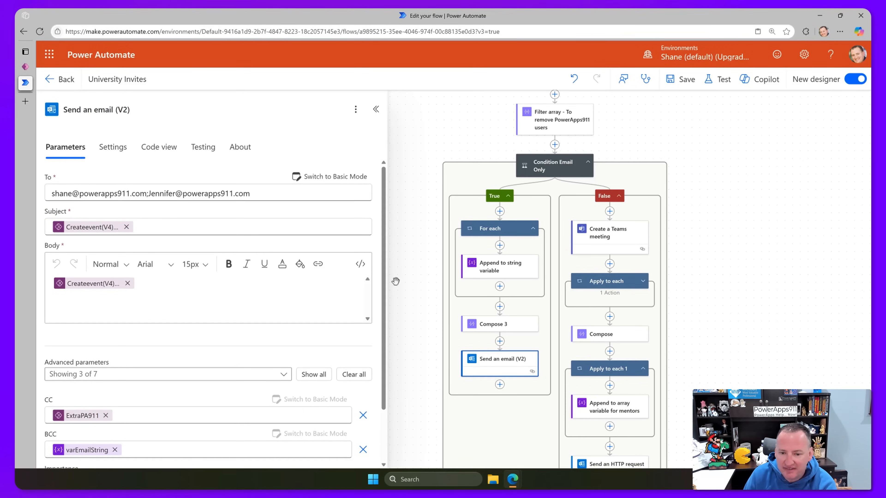
pyautogui.scroll(-2, 149, 267)
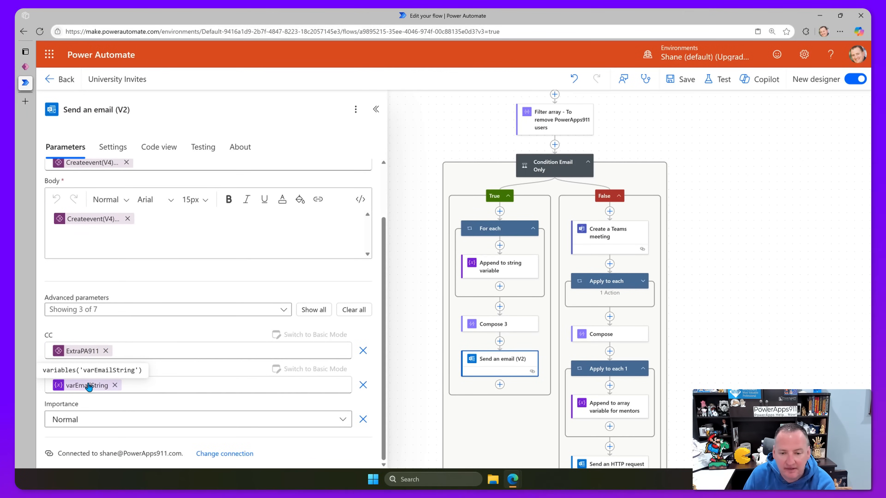
pyautogui.click(494, 327)
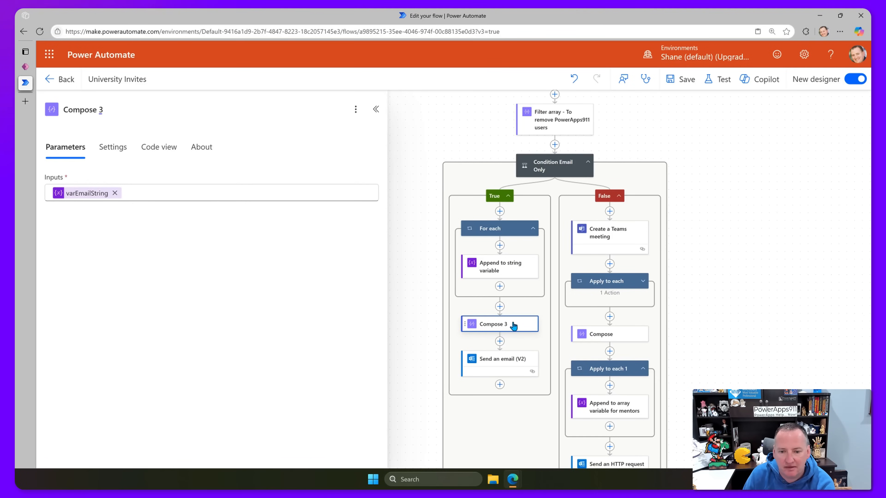
# Delete the Compose 3 action and confirm the removal.
pyautogui.click(356, 109)
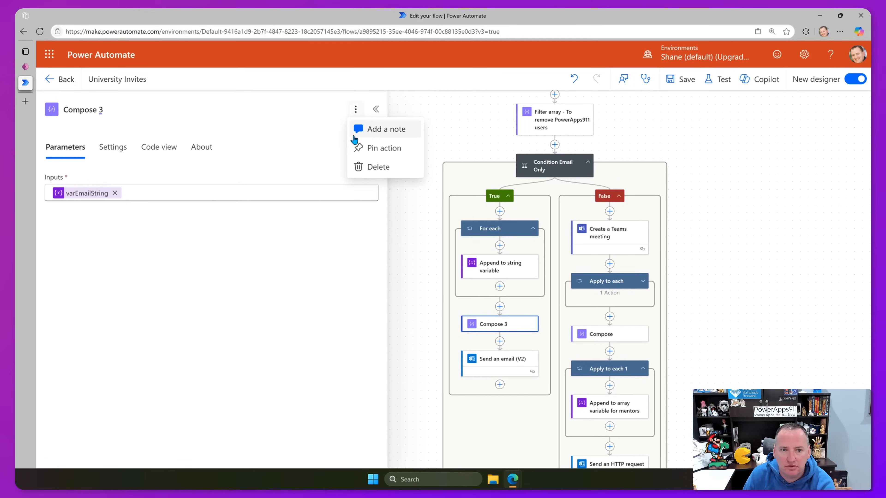
pyautogui.click(378, 168)
pyautogui.click(576, 285)
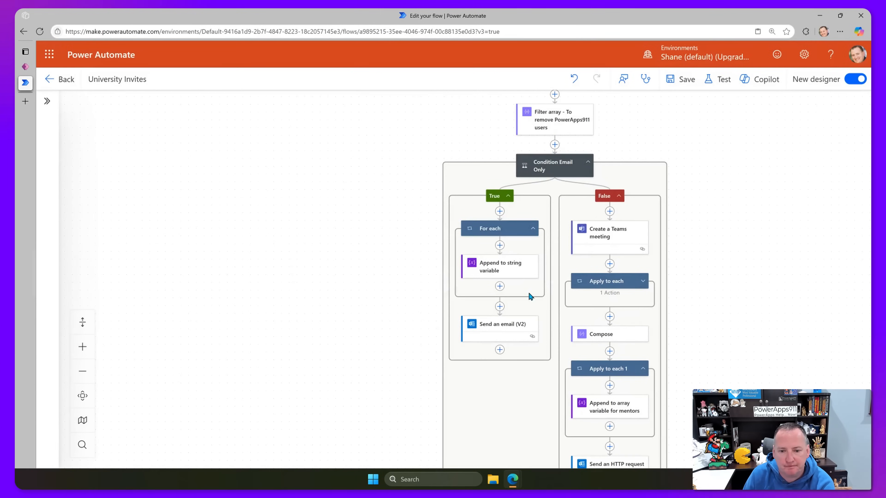
# Review Send an email (V2), Apply to each, and Append to array variable for mentors.
pyautogui.click(485, 334)
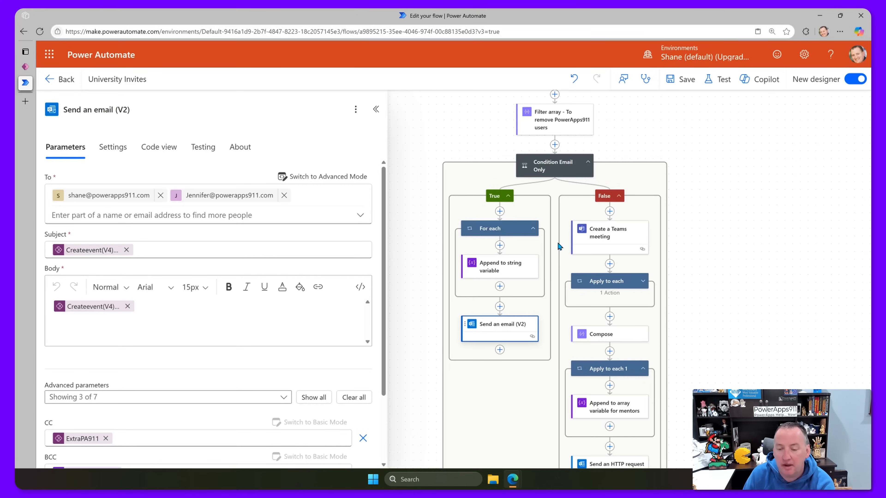
pyautogui.click(622, 285)
pyautogui.moveTo(71, 196)
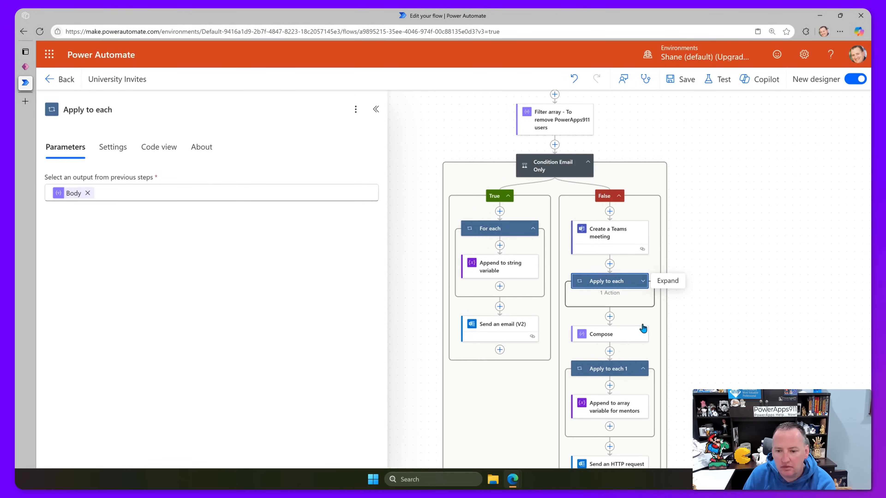
pyautogui.scroll(-2, 614, 328)
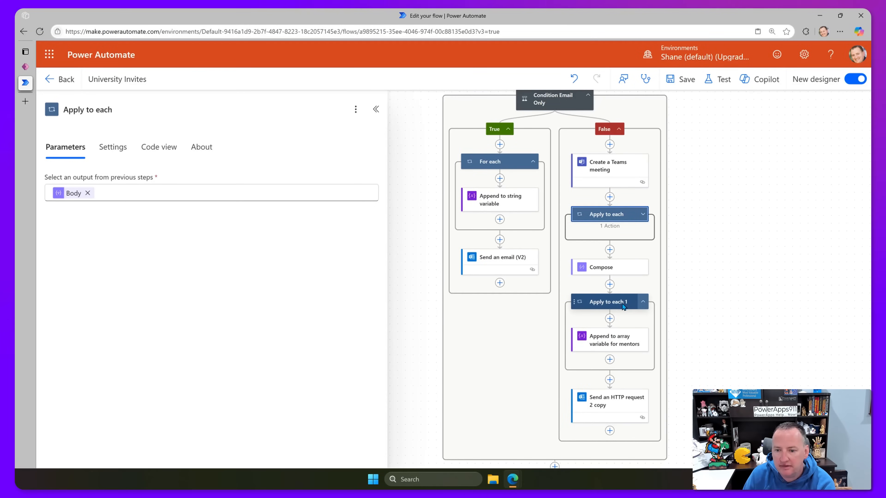
pyautogui.click(612, 341)
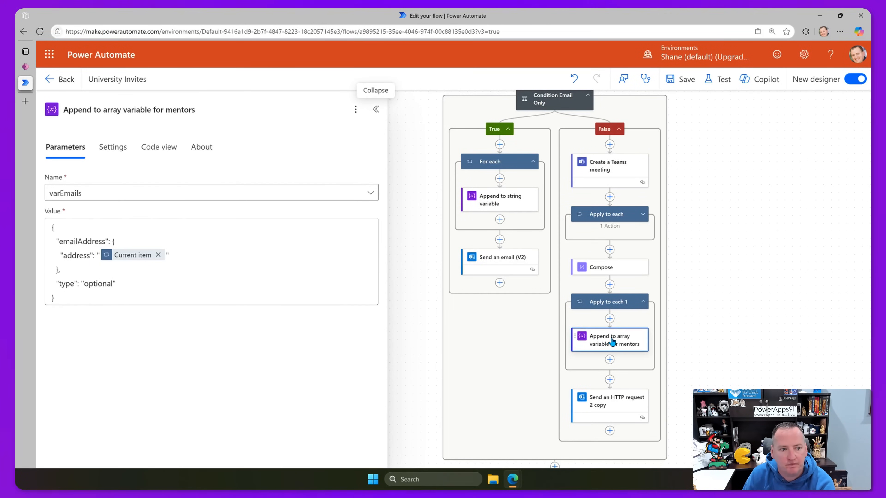
pyautogui.click(614, 304)
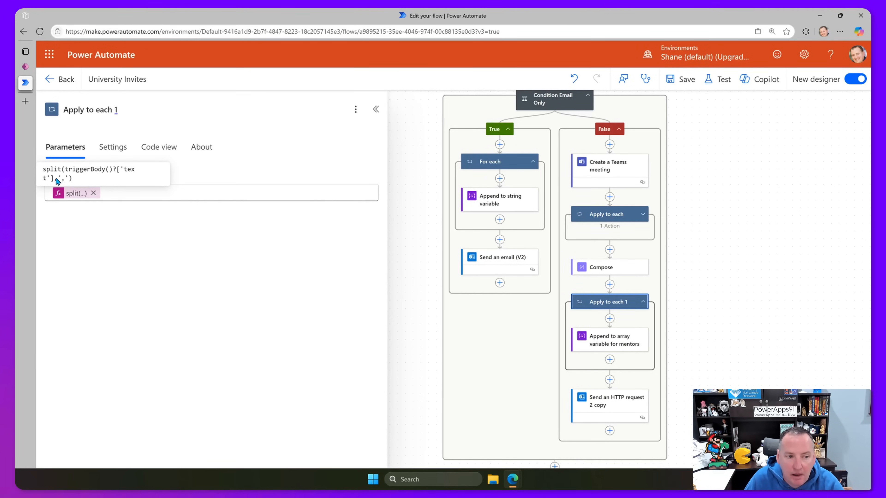
# Change Apply to each 1's split separator from ',' to ';' and update the expression.
pyautogui.click(70, 192)
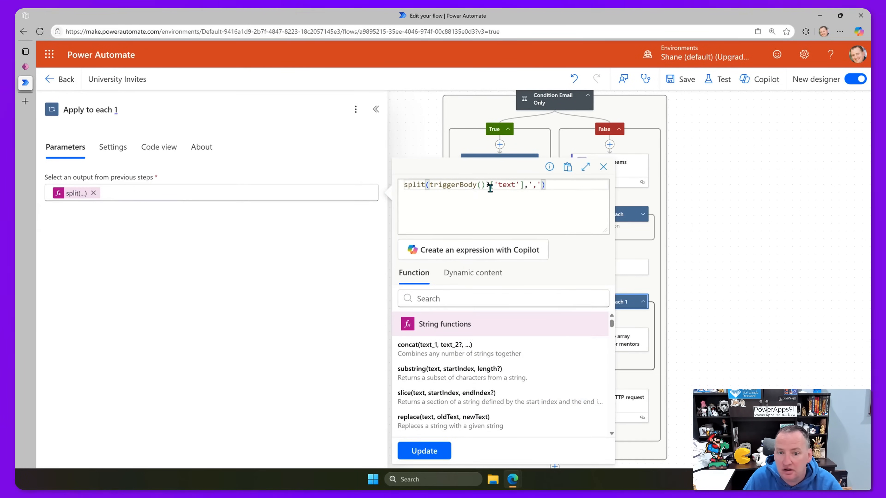
pyautogui.doubleClick(533, 186)
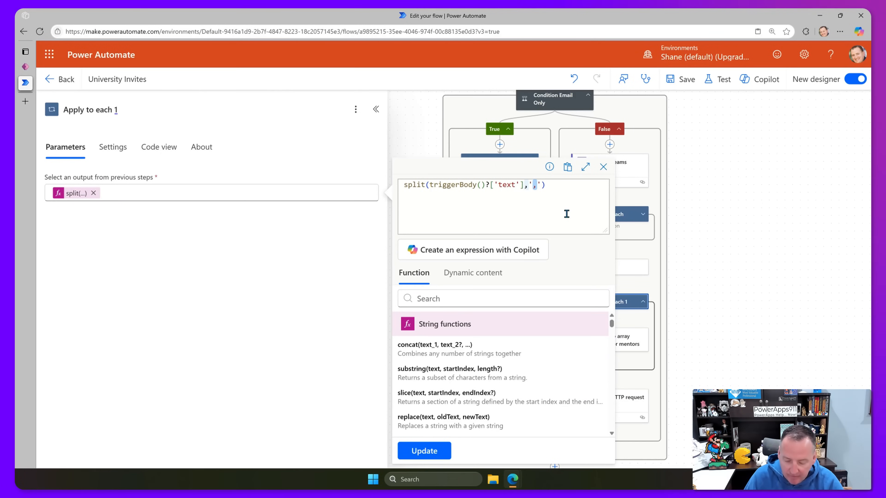
pyautogui.write(';')
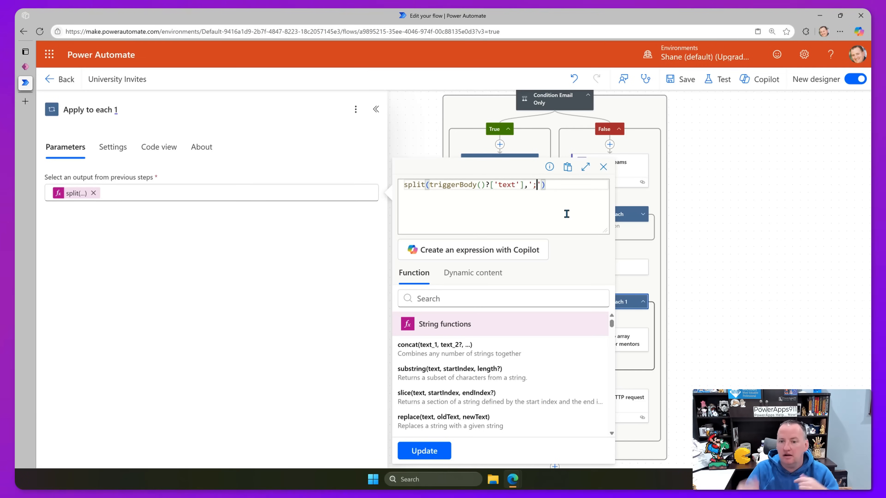
pyautogui.click(653, 290)
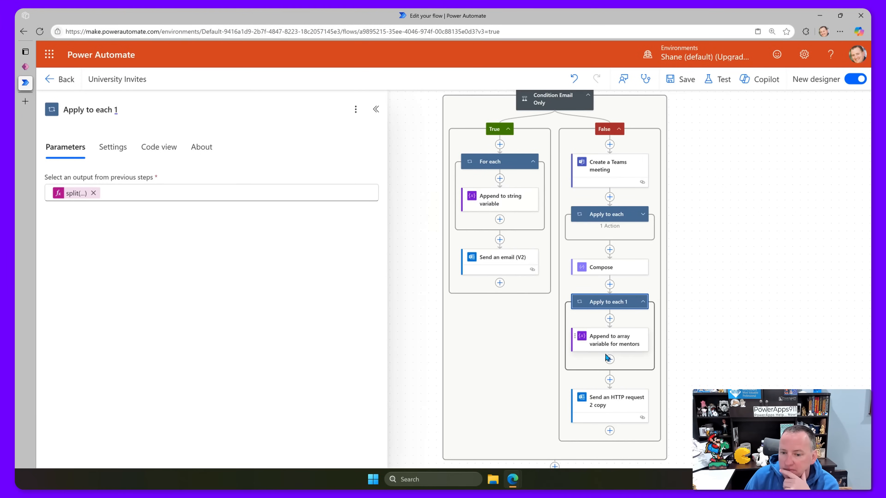
pyautogui.click(611, 345)
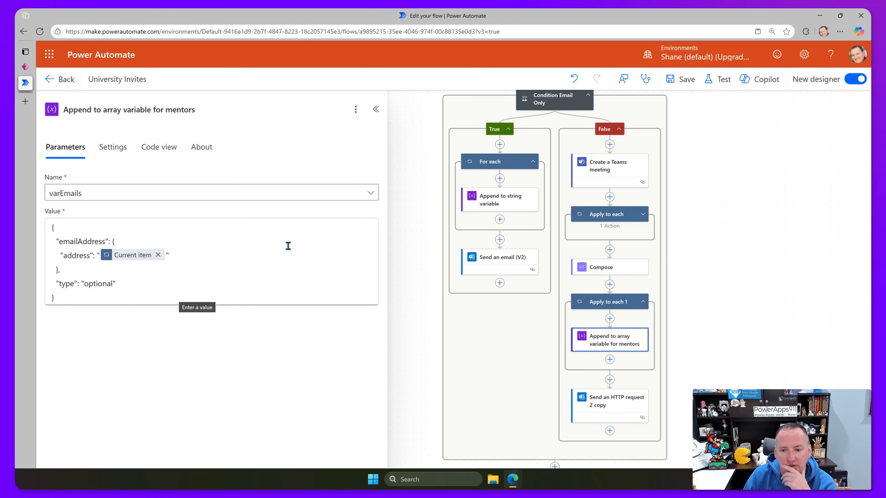
# Inspect the Send an HTTP request 2 copy step.
pyautogui.click(611, 404)
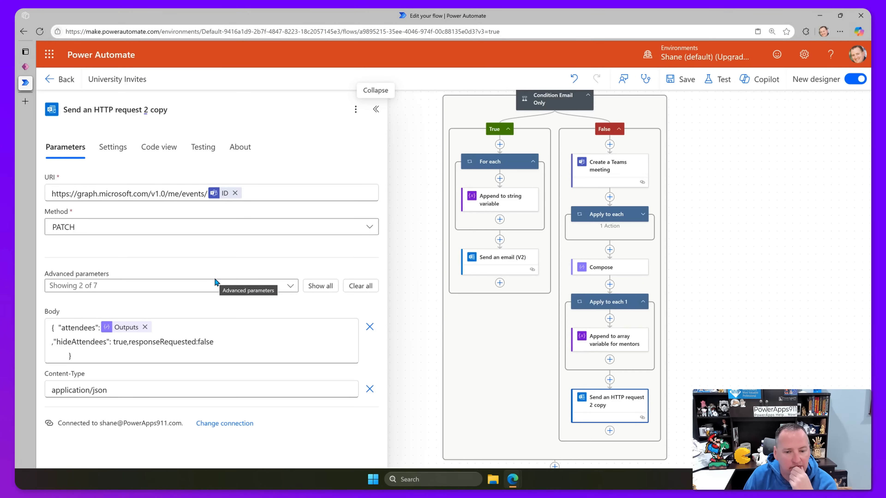
pyautogui.scroll(-2, 498, 358)
pyautogui.moveTo(555, 406)
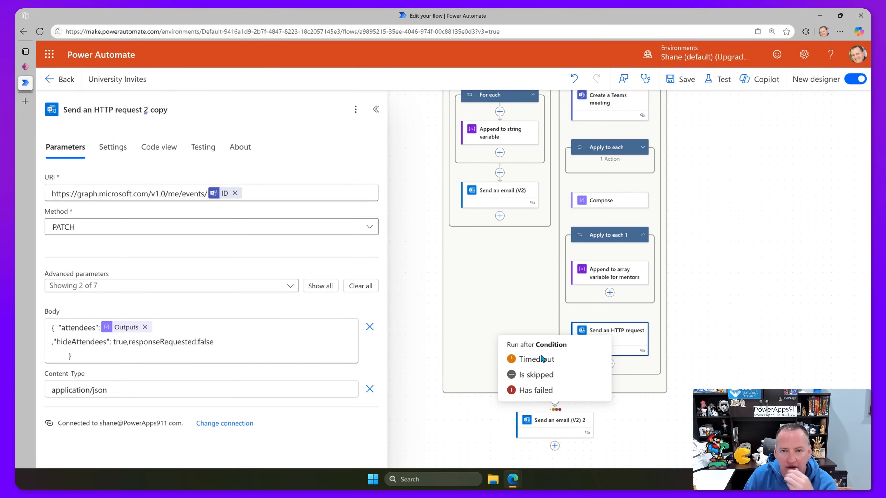
pyautogui.scroll(1, 413, 245)
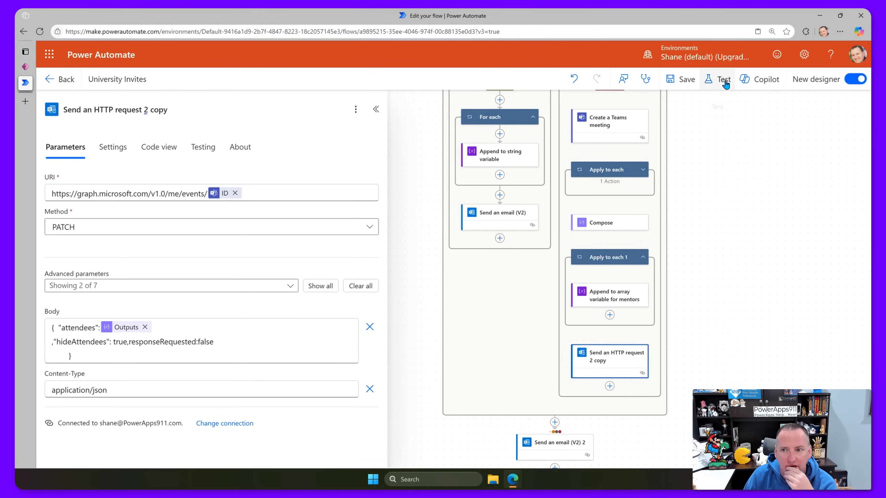
# Save the University Invites flow.
pyautogui.click(682, 79)
pyautogui.moveTo(28, 78)
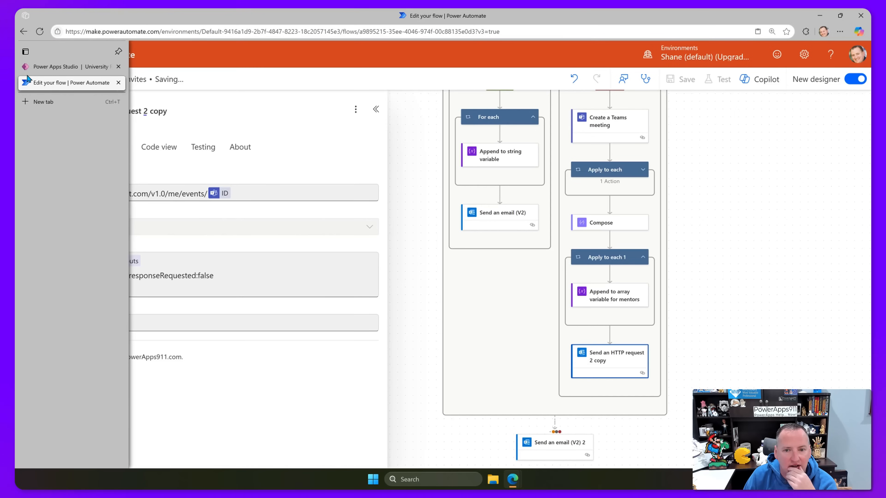
pyautogui.scroll(4, 733, 251)
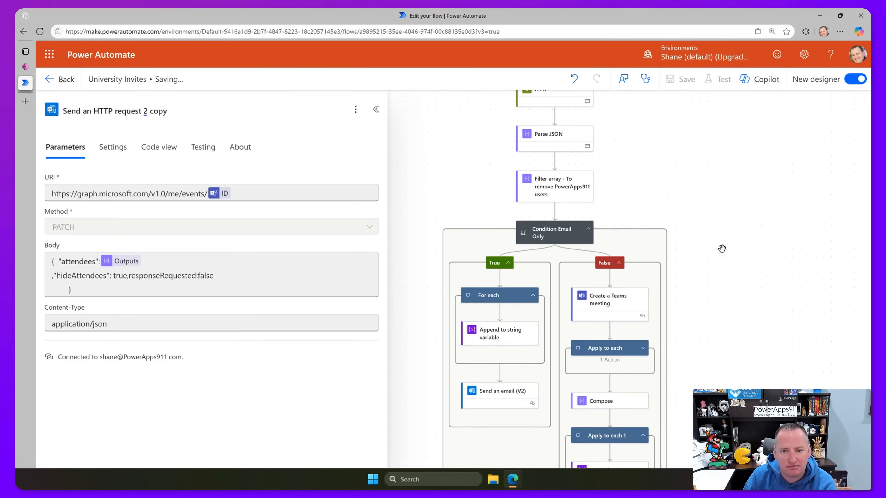
pyautogui.scroll(1, 683, 242)
pyautogui.scroll(1, 686, 238)
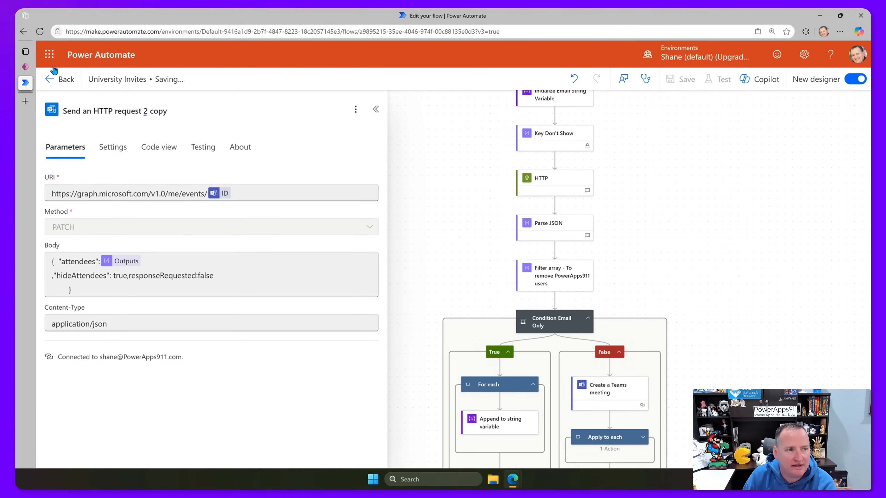
# In the University Follow Up app, change the version label to 'v3 AI' and save.
pyautogui.click(26, 66)
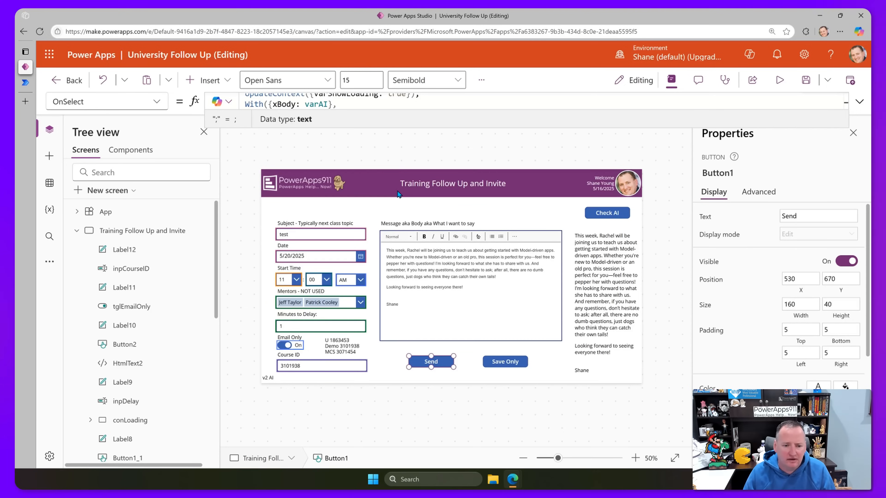
pyautogui.click(269, 382)
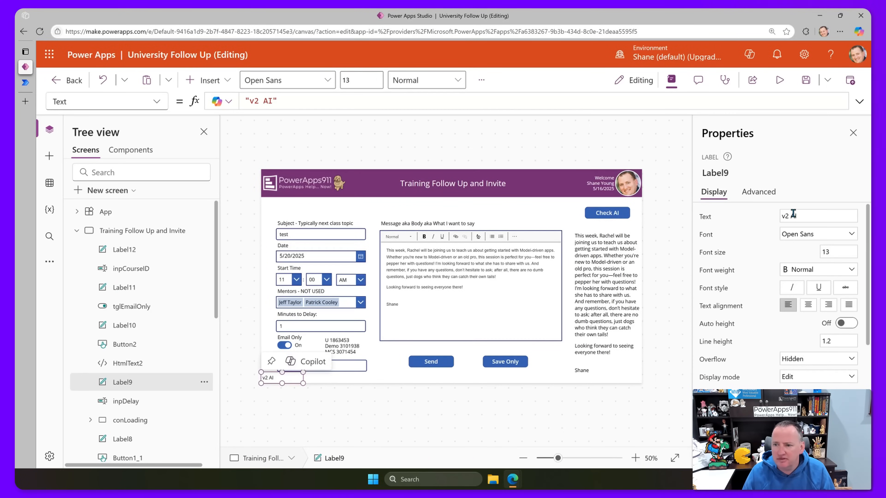
pyautogui.write('3')
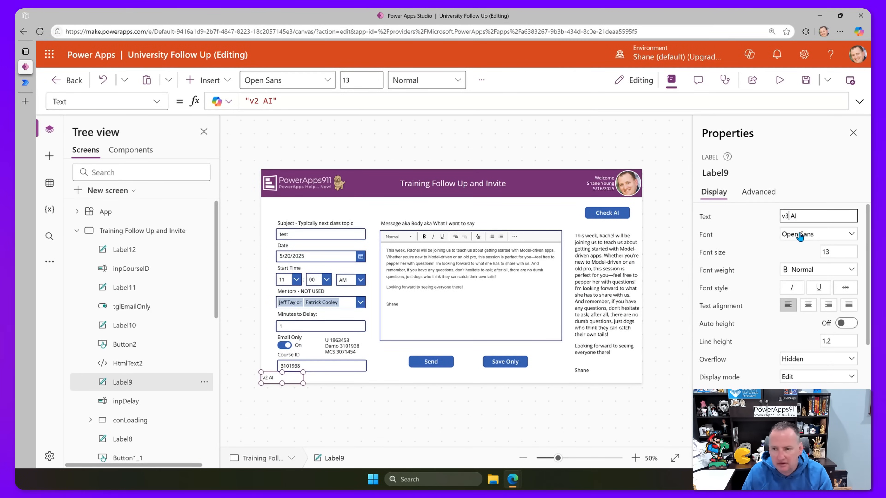
pyautogui.click(763, 217)
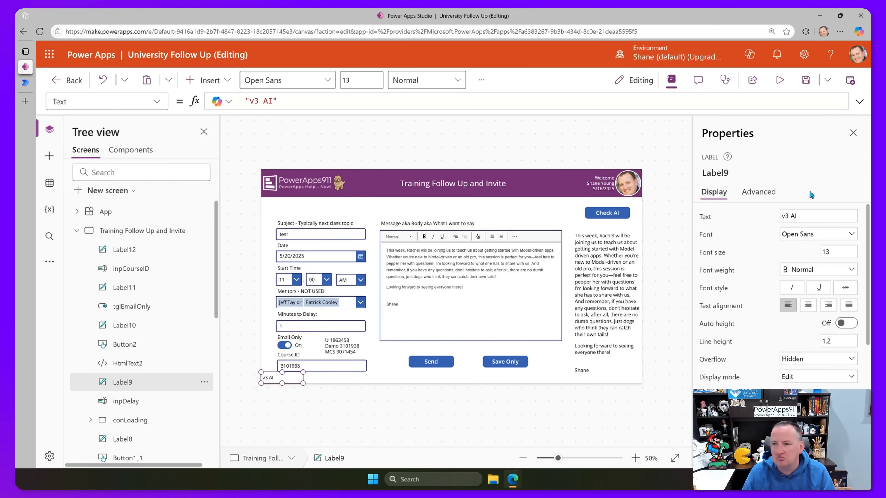
pyautogui.click(806, 80)
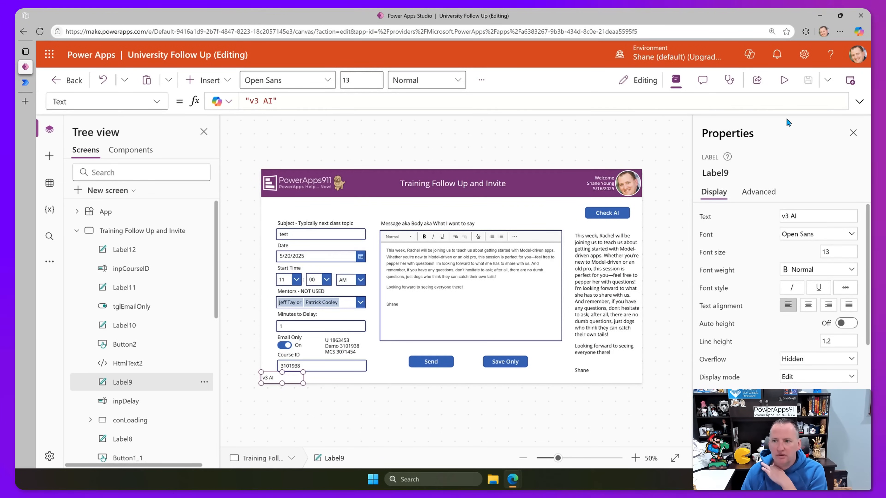
# Preview the app and turn the Email Only toggle off.
pyautogui.click(784, 84)
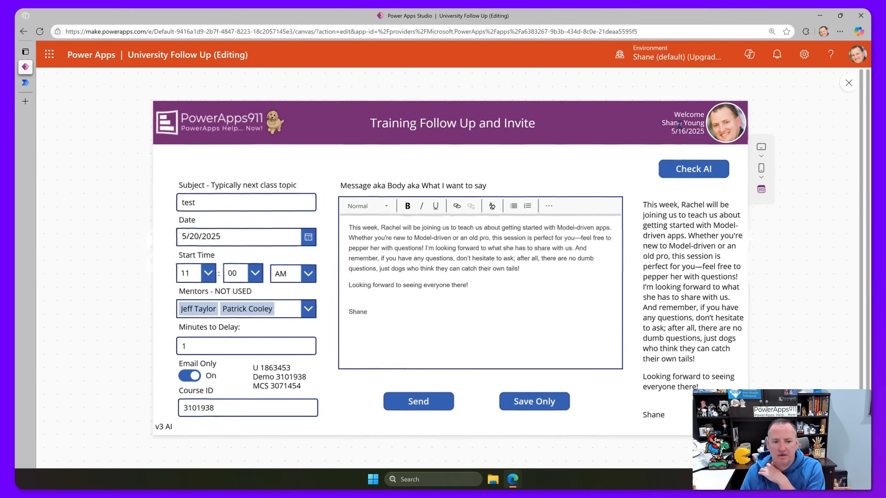
pyautogui.click(189, 376)
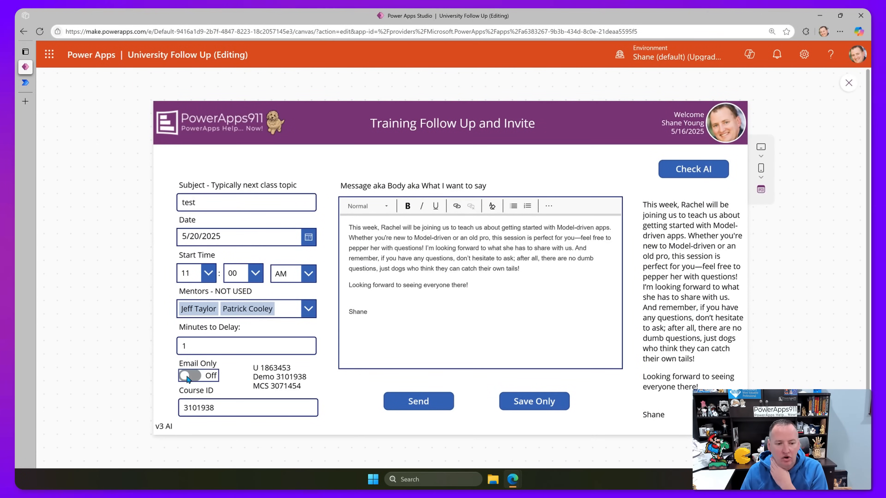
pyautogui.click(496, 288)
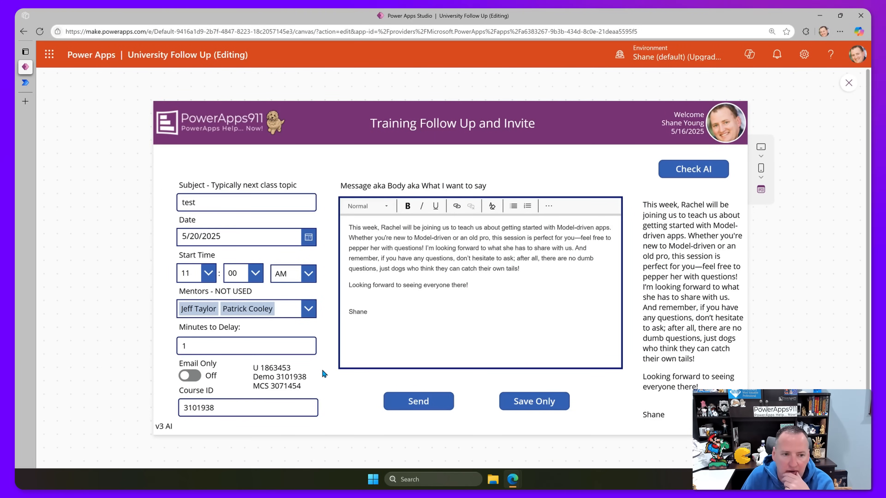
# Change the subject to 'Delete, not real' and send the test invite.
pyautogui.doubleClick(188, 202)
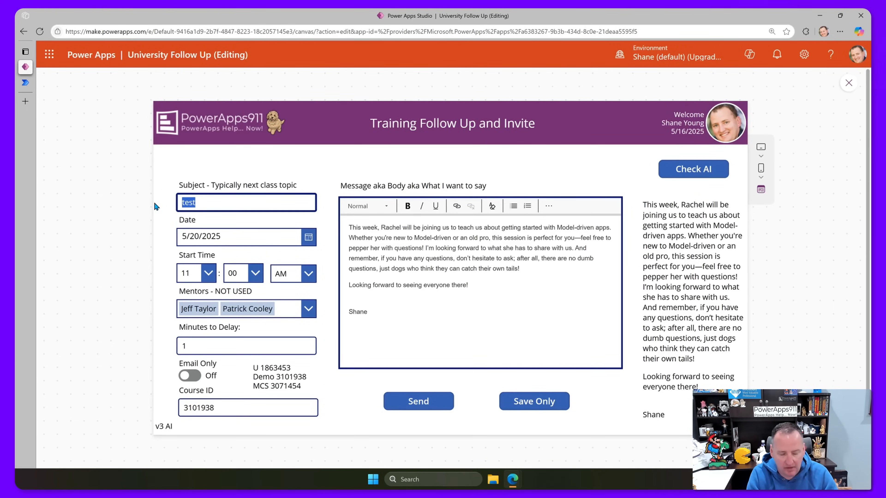
pyautogui.write('Delete')
pyautogui.press('BackSpace')
pyautogui.write(', not real')
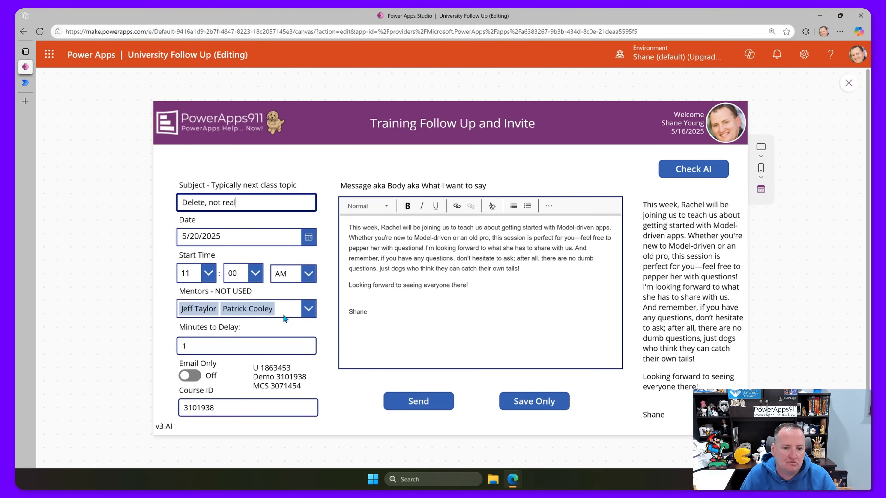
pyautogui.click(478, 299)
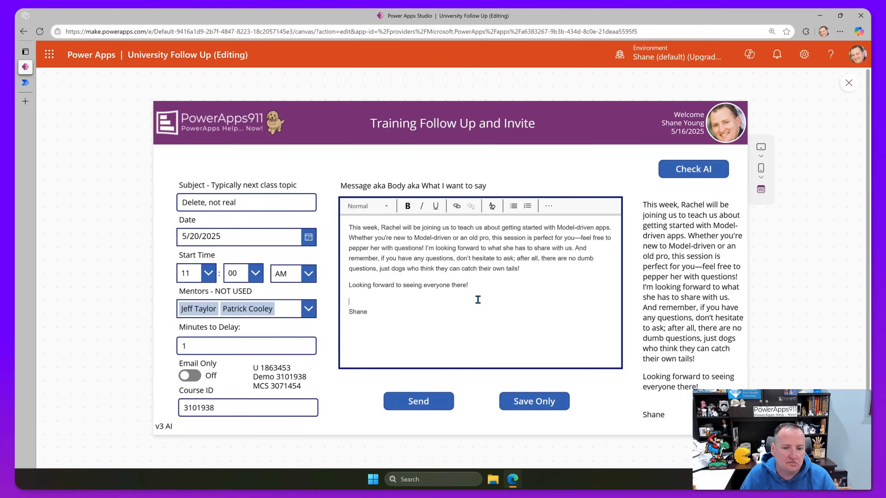
pyautogui.click(487, 285)
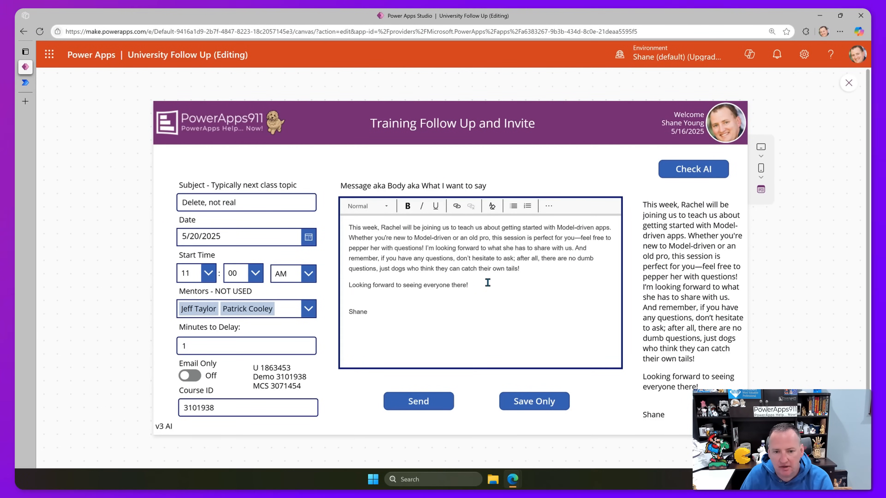
pyautogui.moveTo(481, 283); pyautogui.dragTo(448, 279)
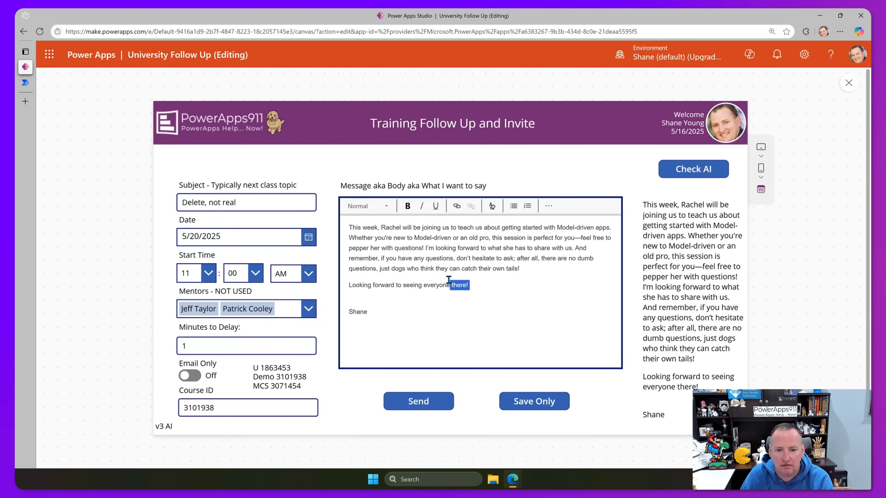
pyautogui.click(490, 284)
pyautogui.click(436, 402)
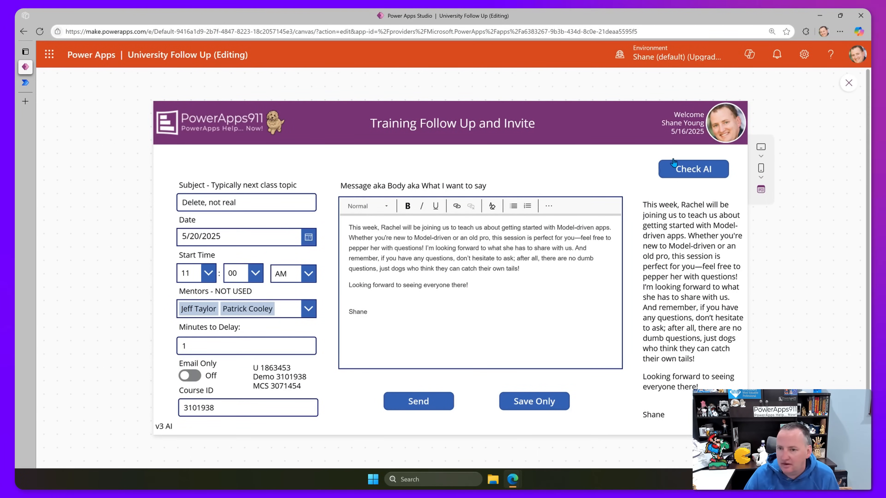
# Return to the University Invites flow details page and reposition the Outlook invite window.
pyautogui.click(25, 82)
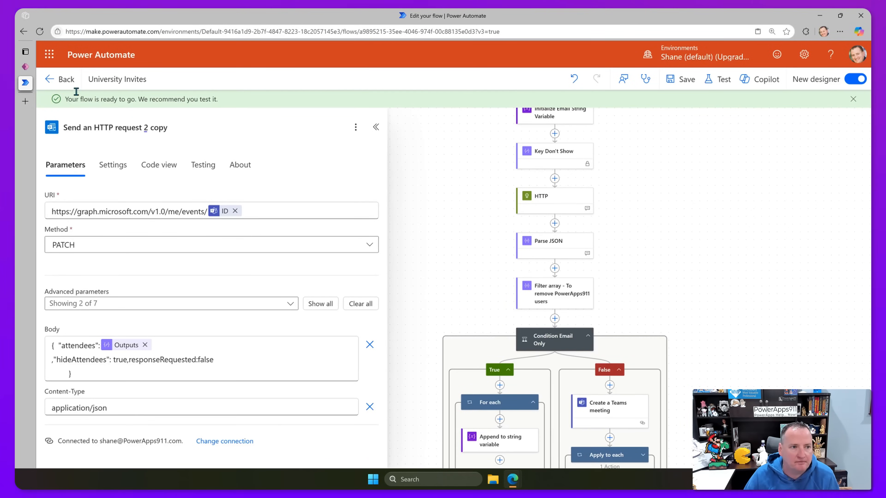
pyautogui.click(60, 79)
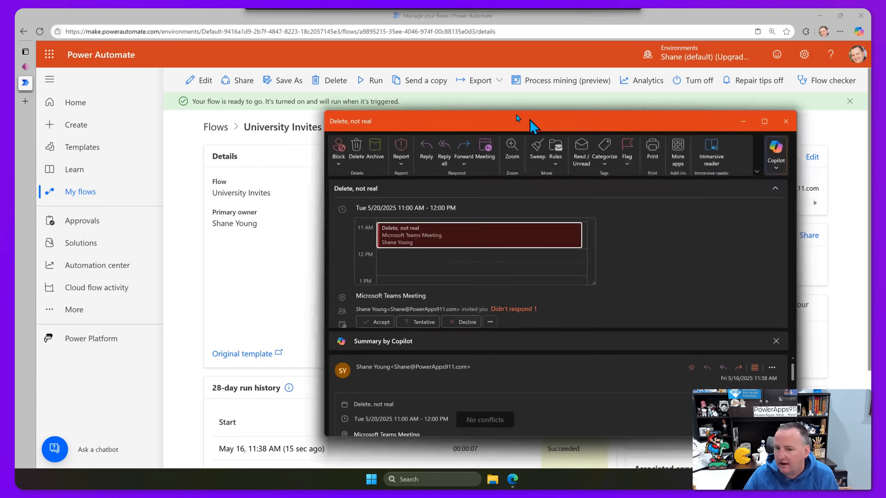
pyautogui.moveTo(529, 119); pyautogui.dragTo(381, 79)
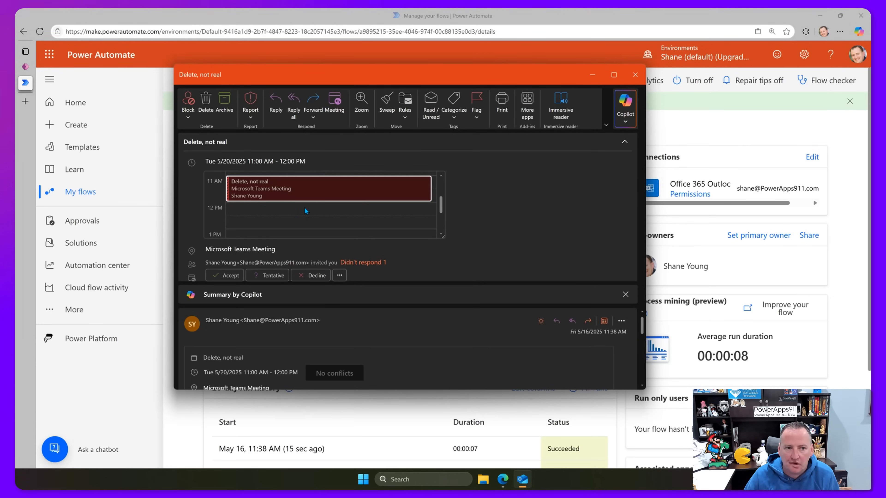
# Close the 'Delete, not real' Outlook meeting invite.
pyautogui.click(312, 275)
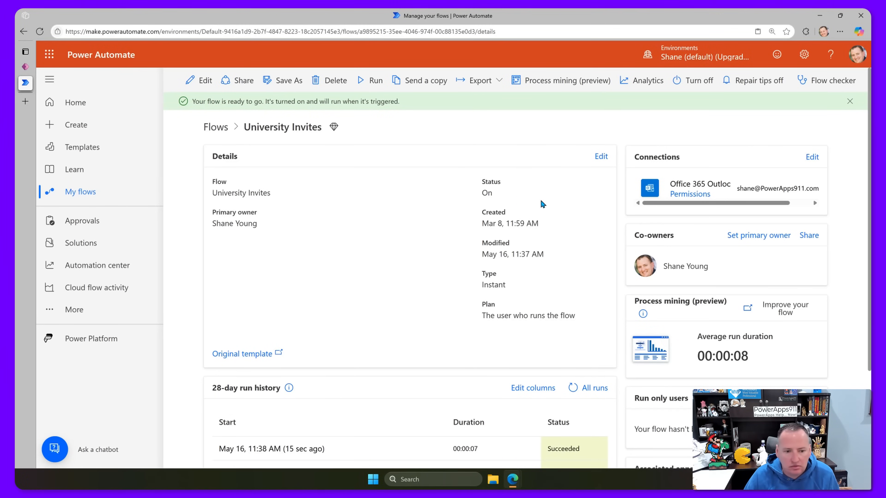
# Exit preview and publish this version of the University Follow Up app.
pyautogui.click(25, 67)
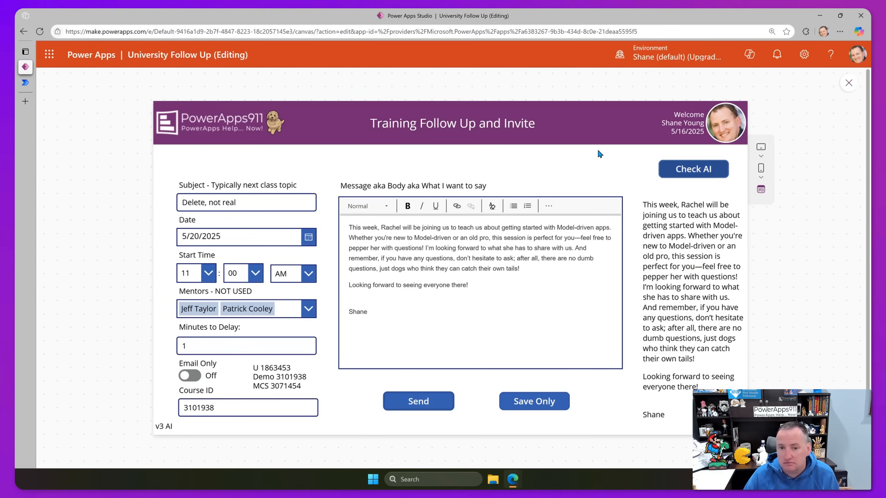
pyautogui.click(848, 83)
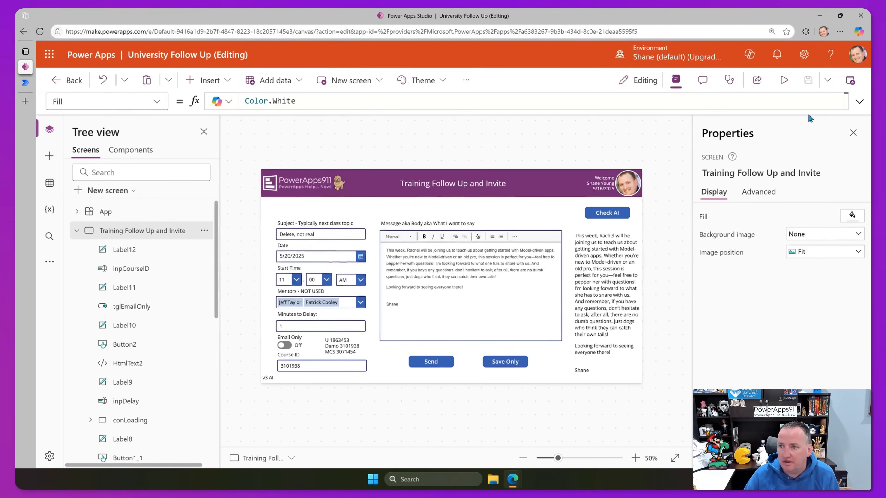
pyautogui.click(850, 79)
pyautogui.click(481, 373)
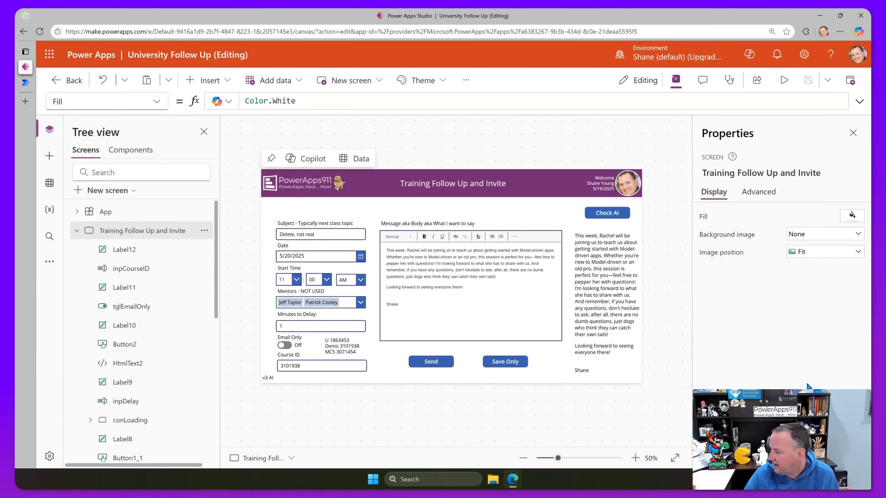